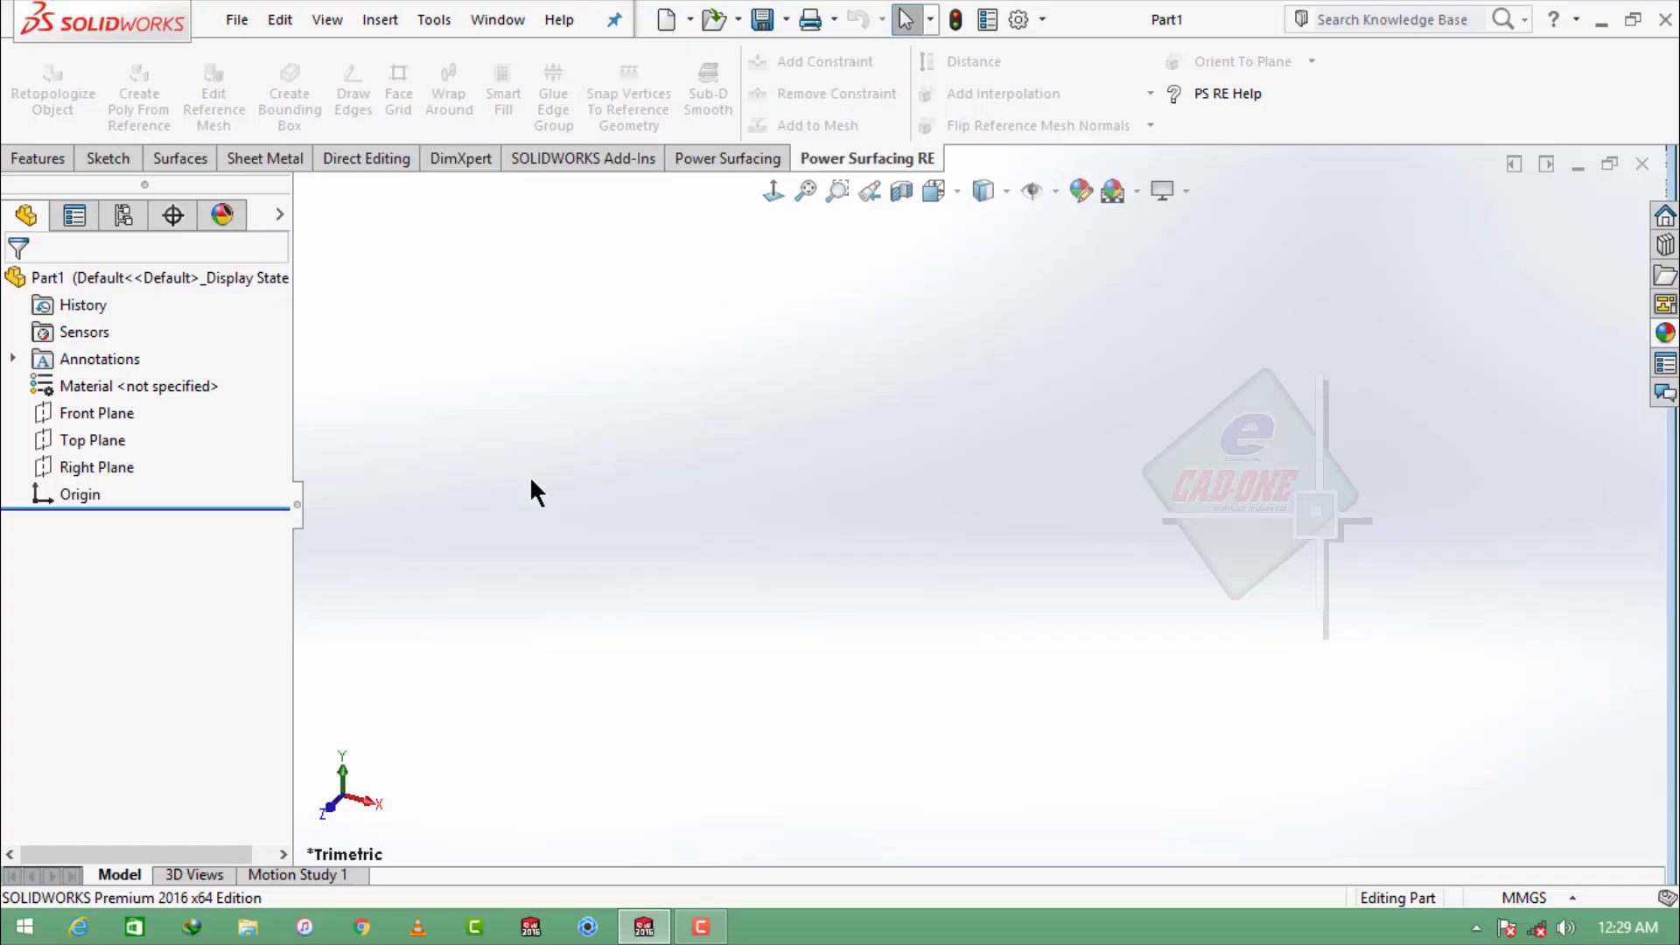
- Sketch a vertical centerline about 188 mm long on the Top Plane and make the origin its midpoint
left_click(114, 438)
left_click(188, 405)
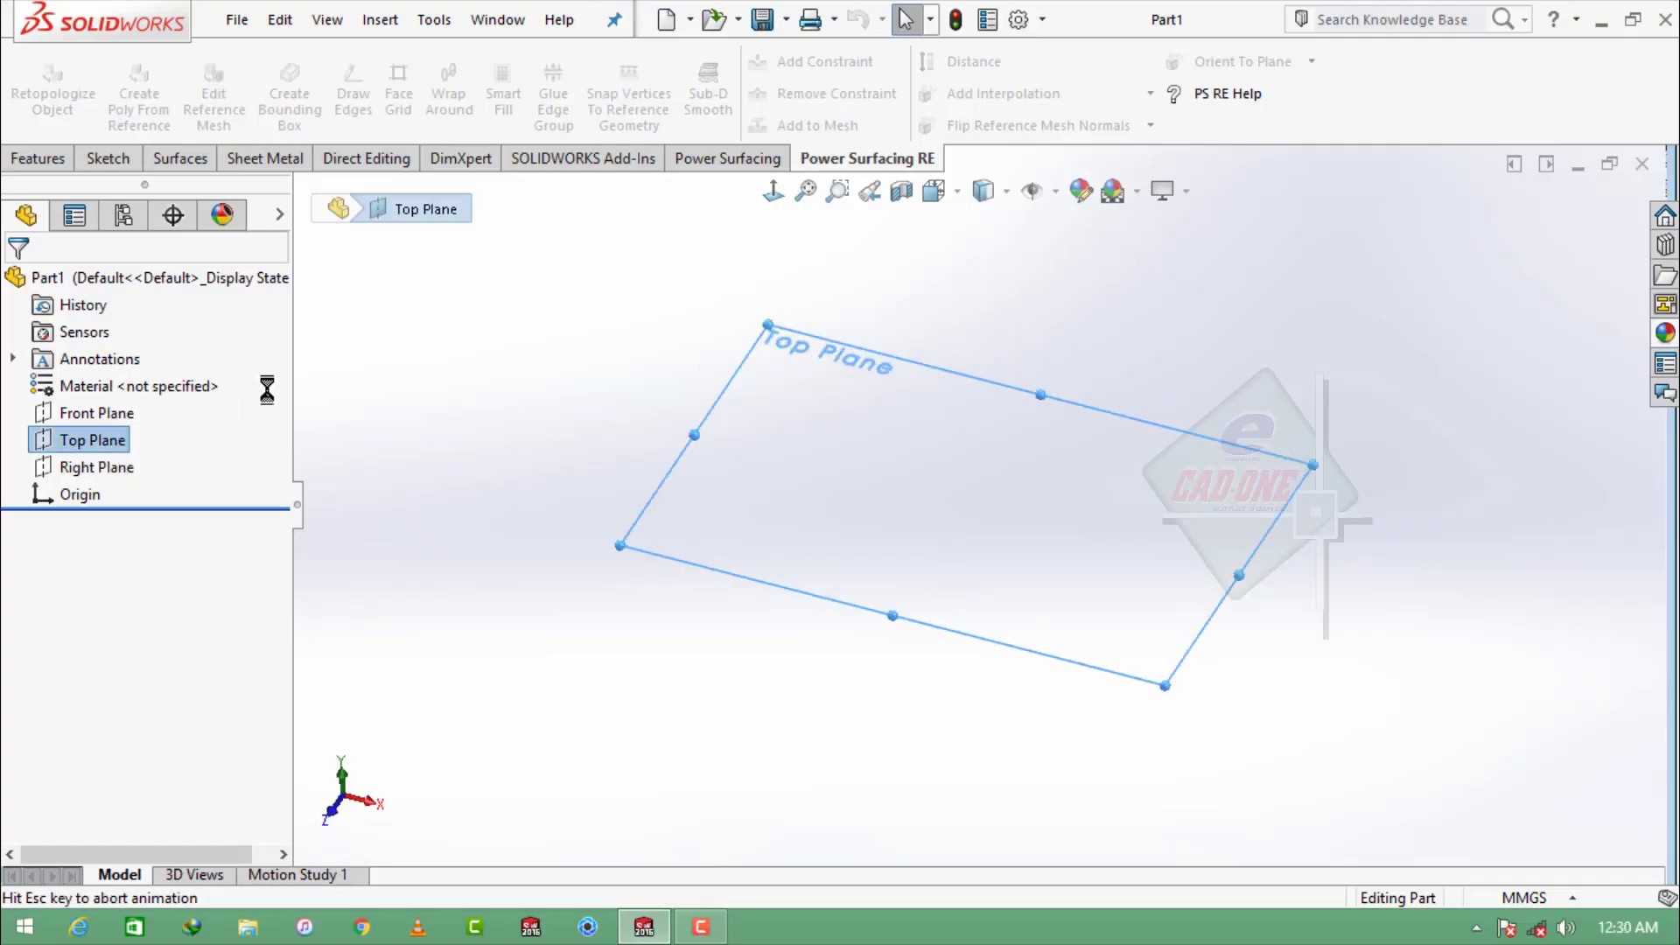
left_click(186, 62)
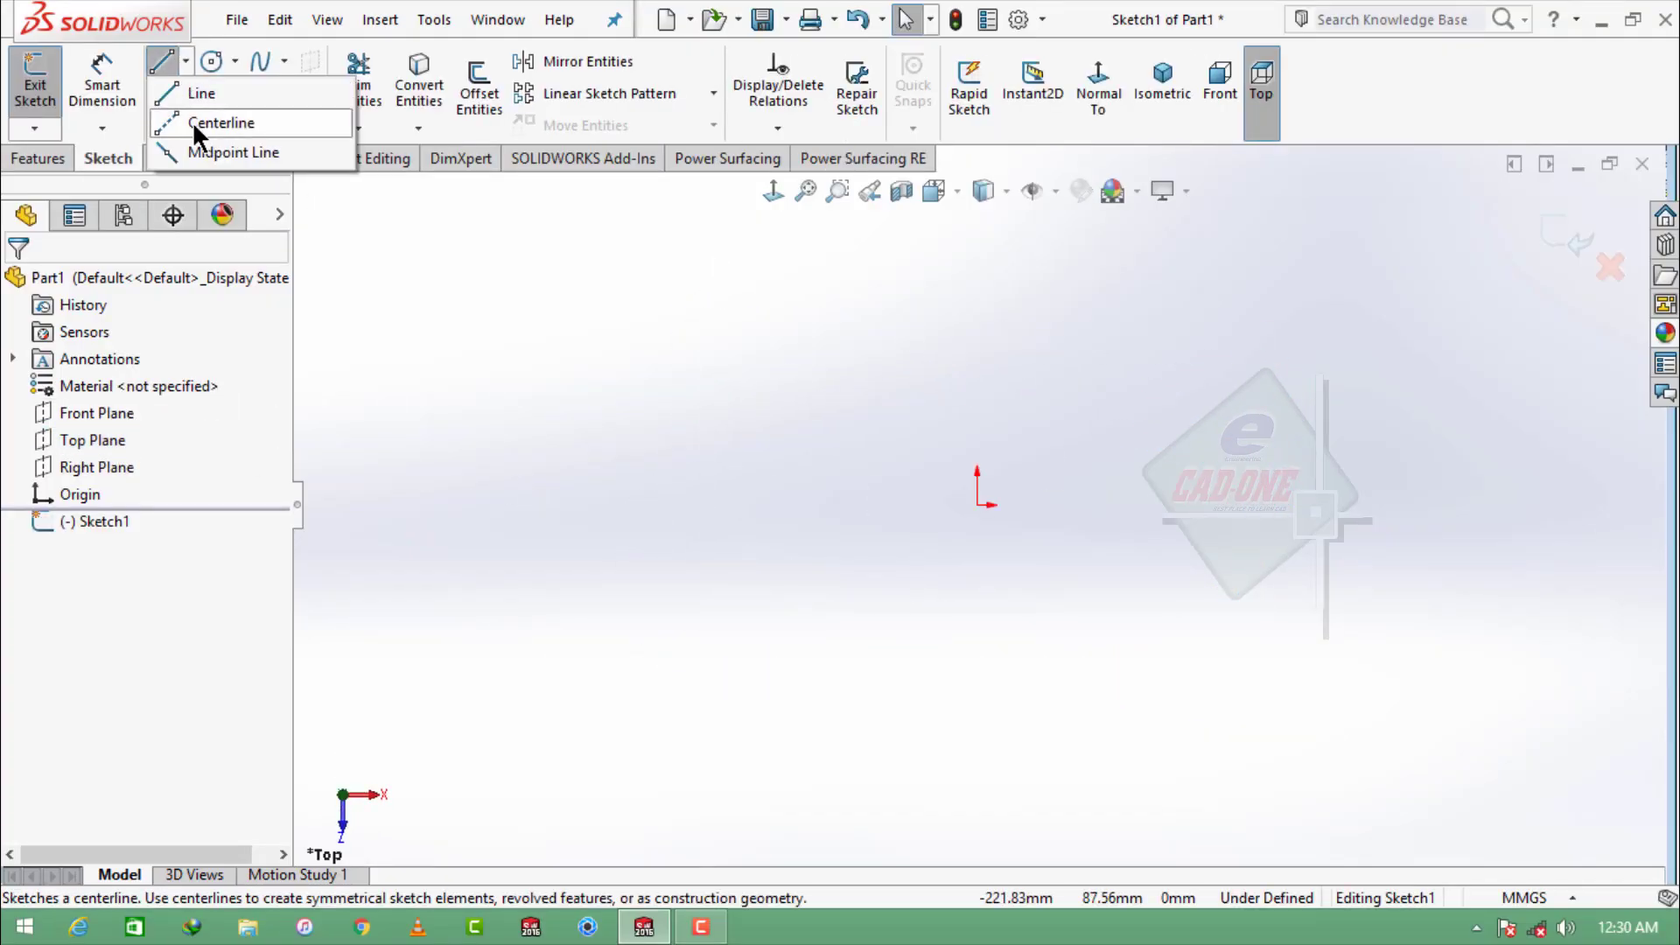
left_click(229, 122)
left_click_drag(977, 344, 977, 791)
key("Escape")
left_click(978, 505, "ctrl")
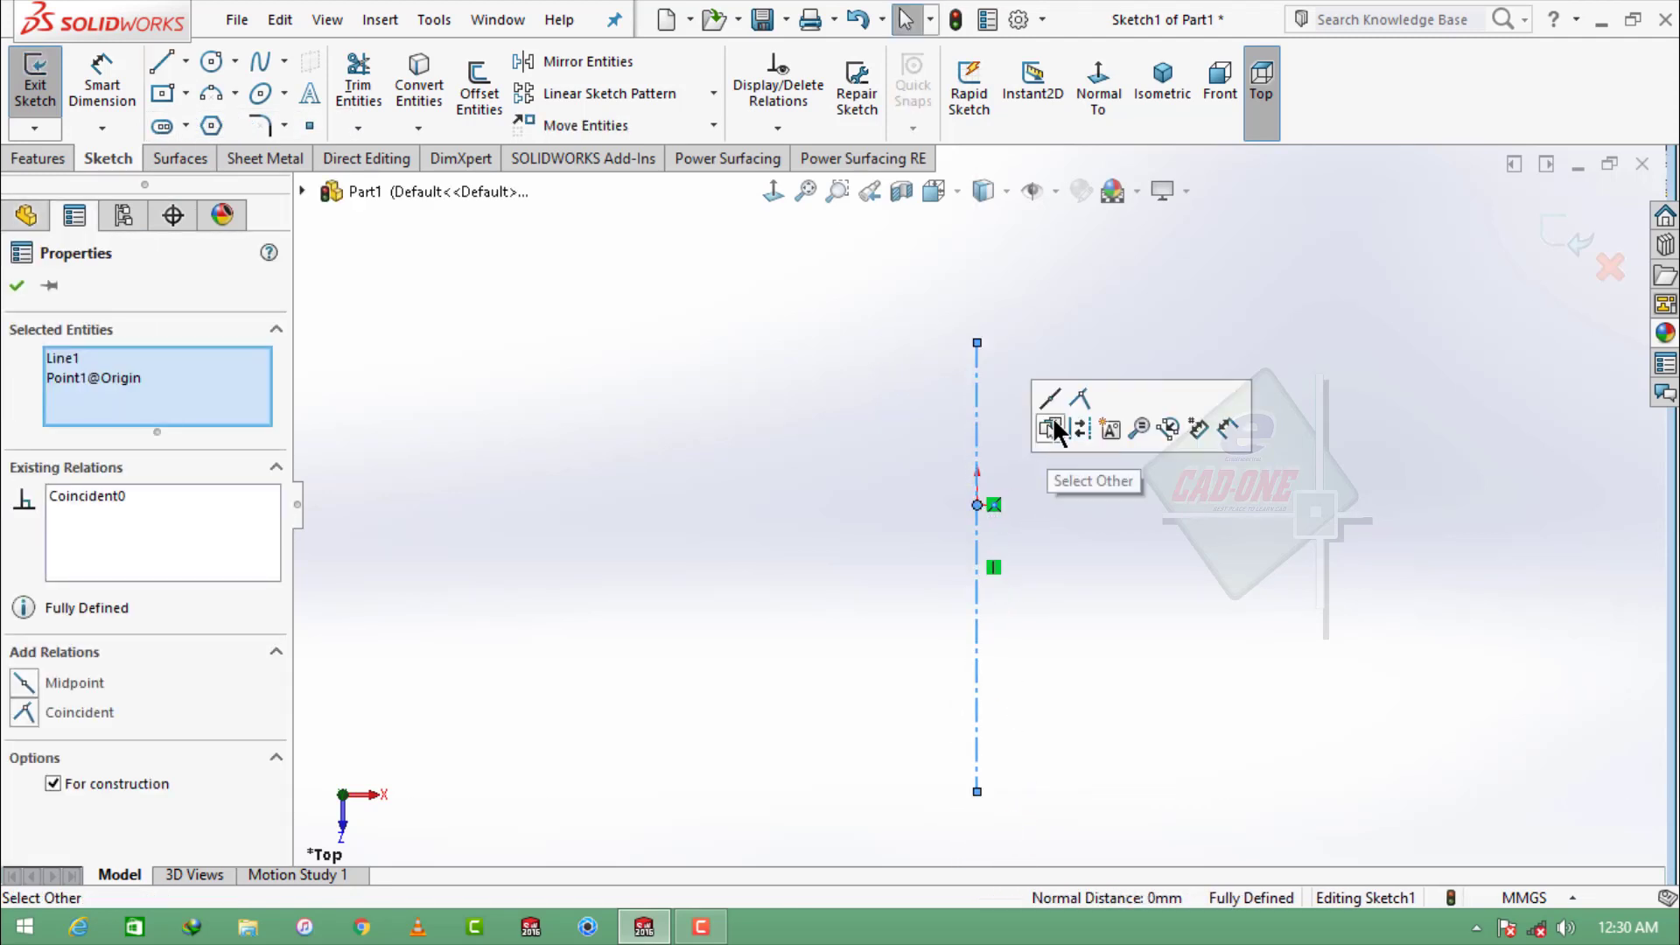
left_click(1074, 426)
- Dimension the Top Plane centerline to a length of 100 mm and finish the sketch
left_click(103, 83)
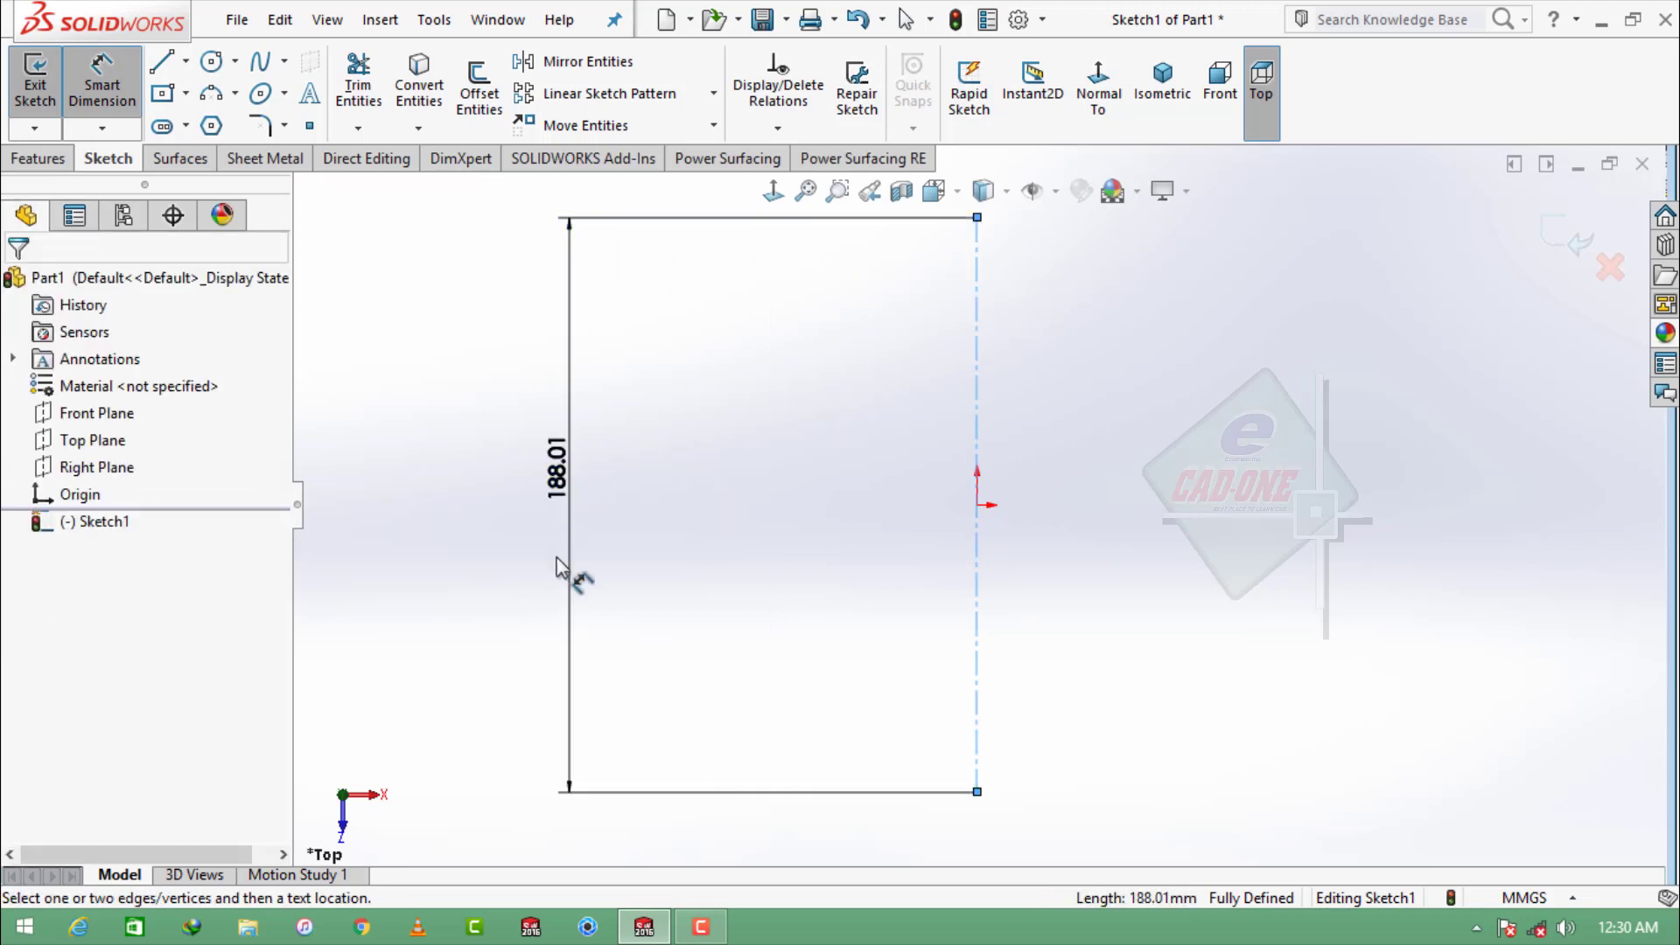
left_click(562, 573)
type("10")
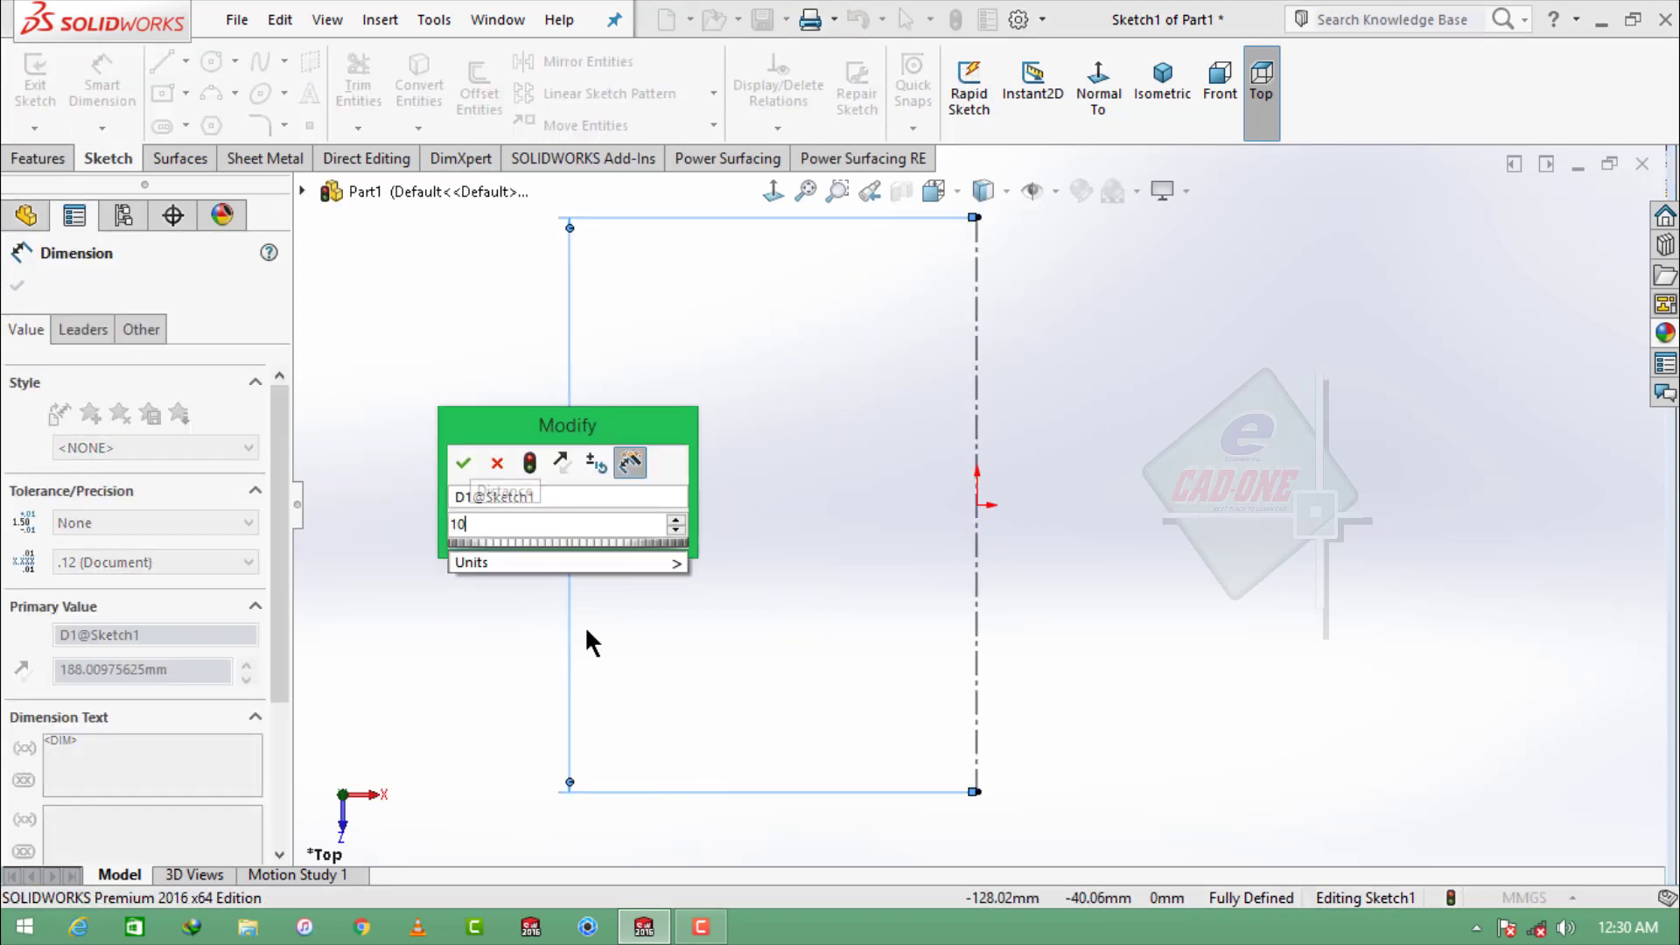
type("0")
key("Return")
left_click(1547, 250)
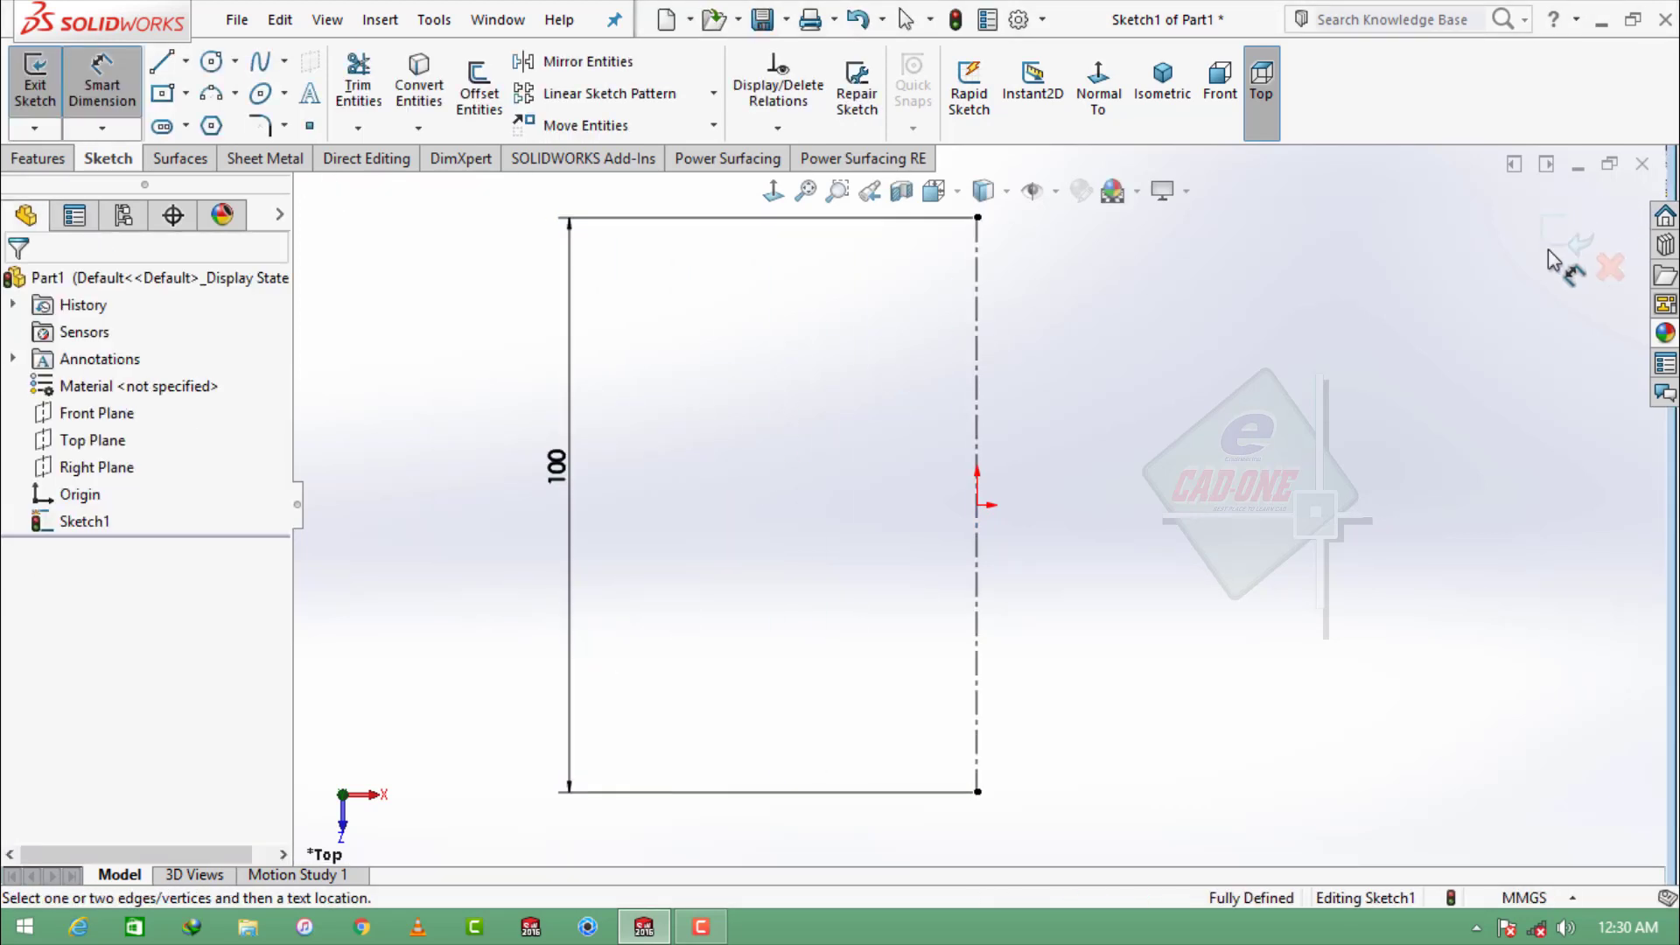
left_click(1547, 250)
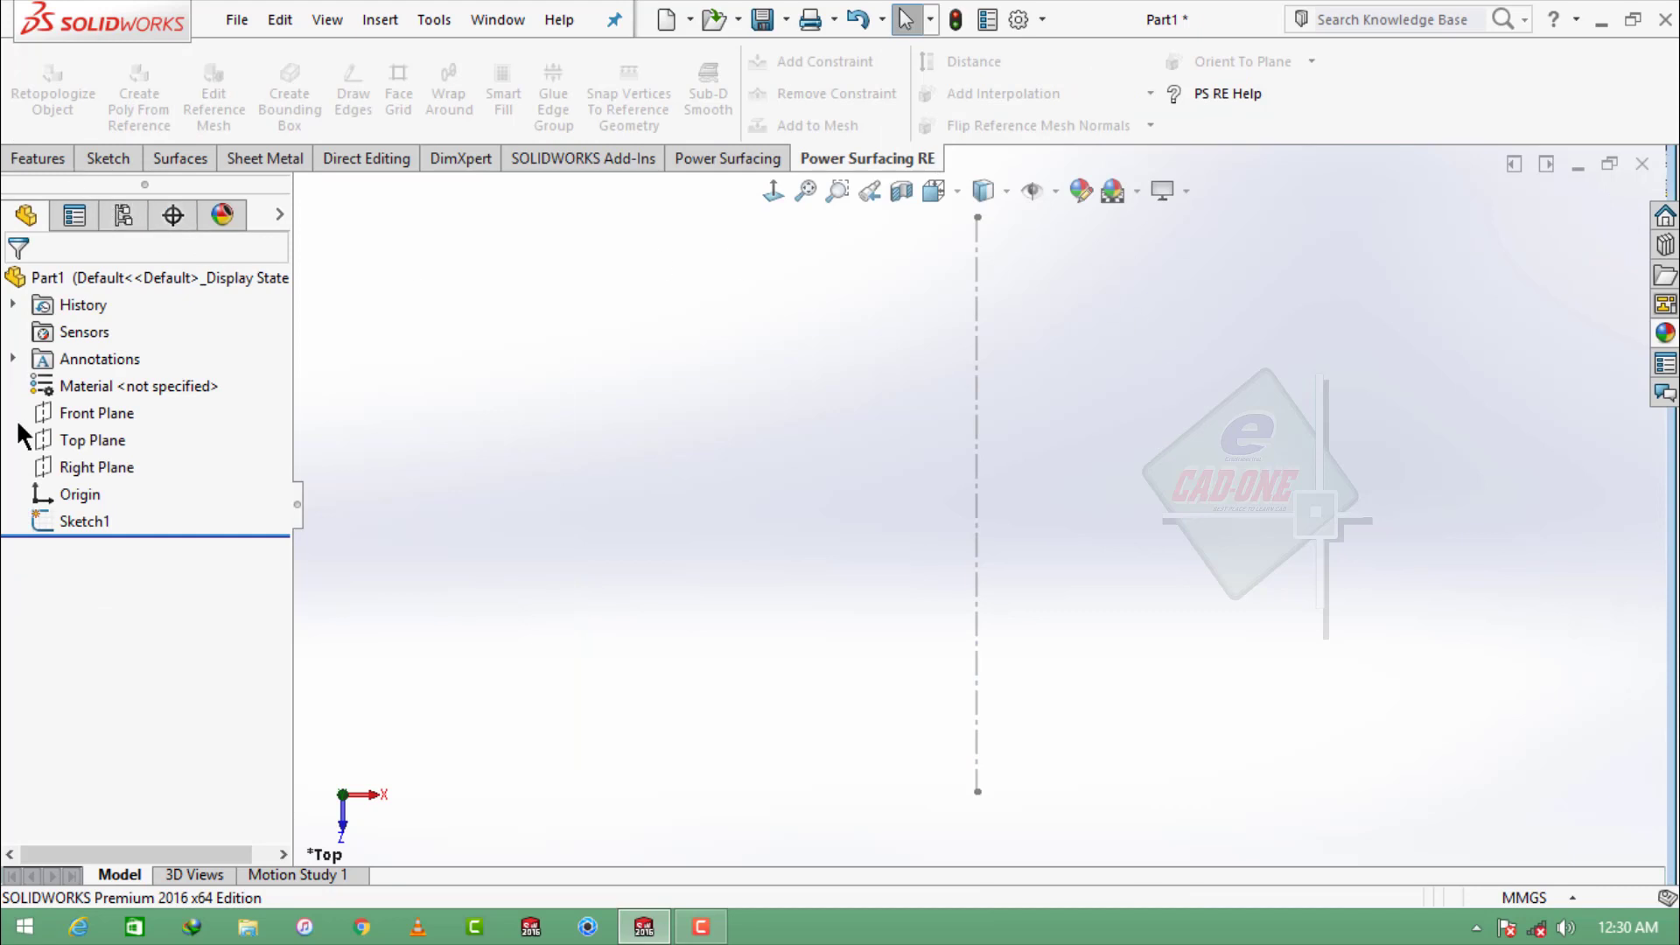
- Start a sketch on the Front Plane and draw a vertical centerline about 148 mm long through the origin
left_click(38, 161)
left_click(1299, 100)
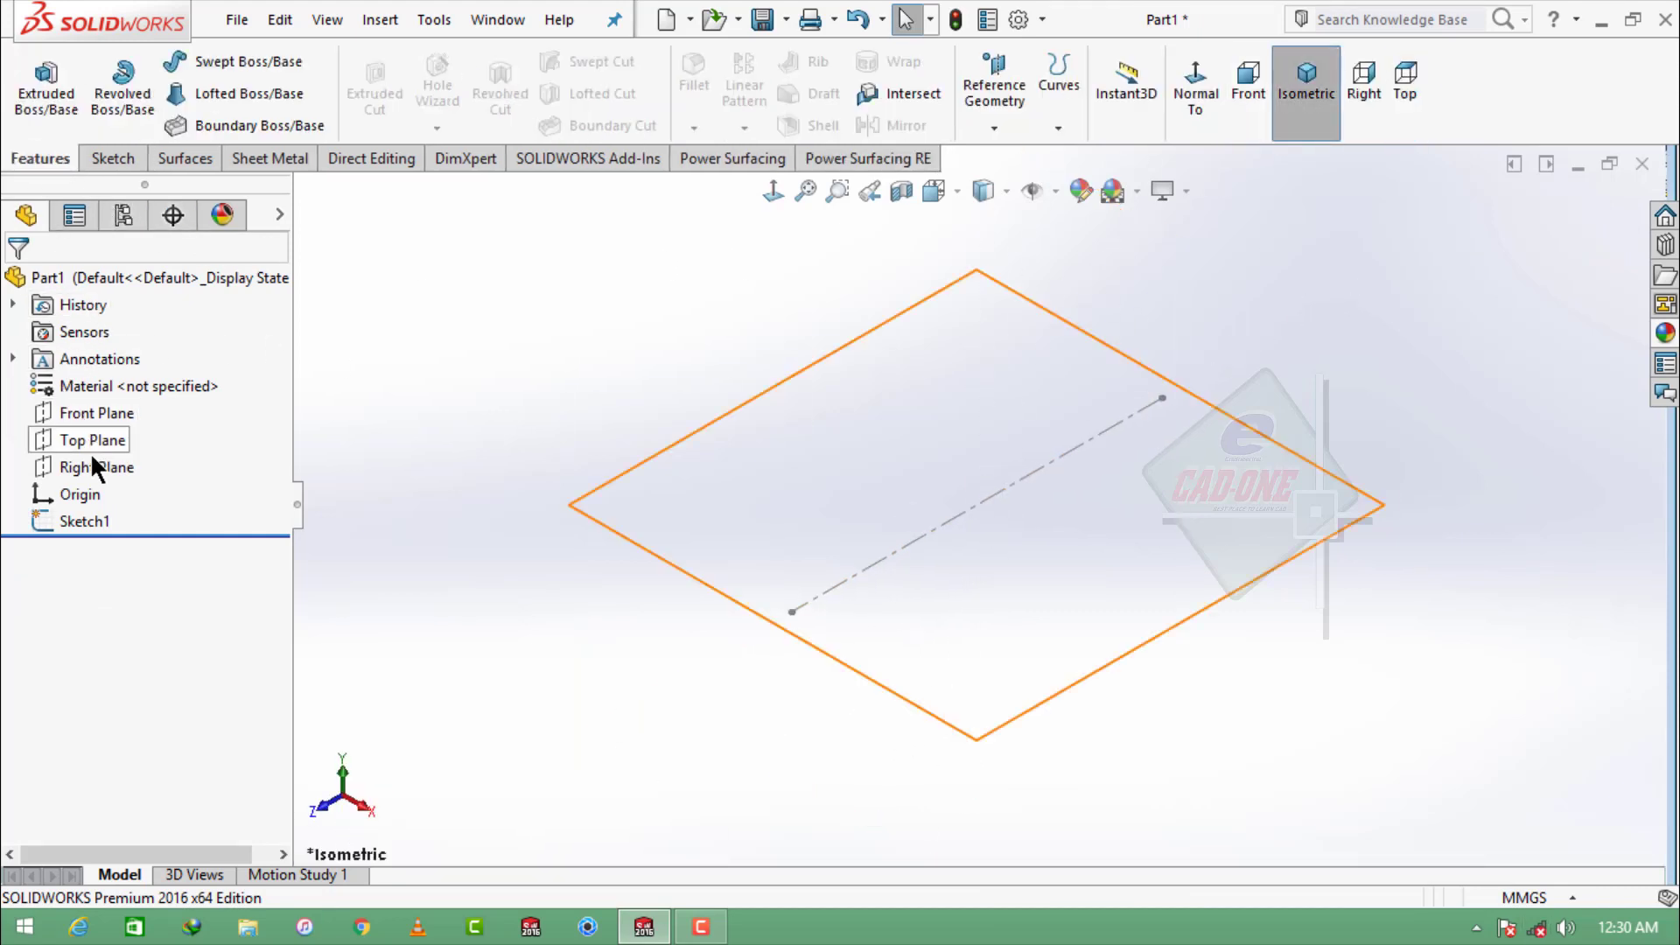
left_click(112, 407)
left_click(138, 378)
left_click(1094, 116)
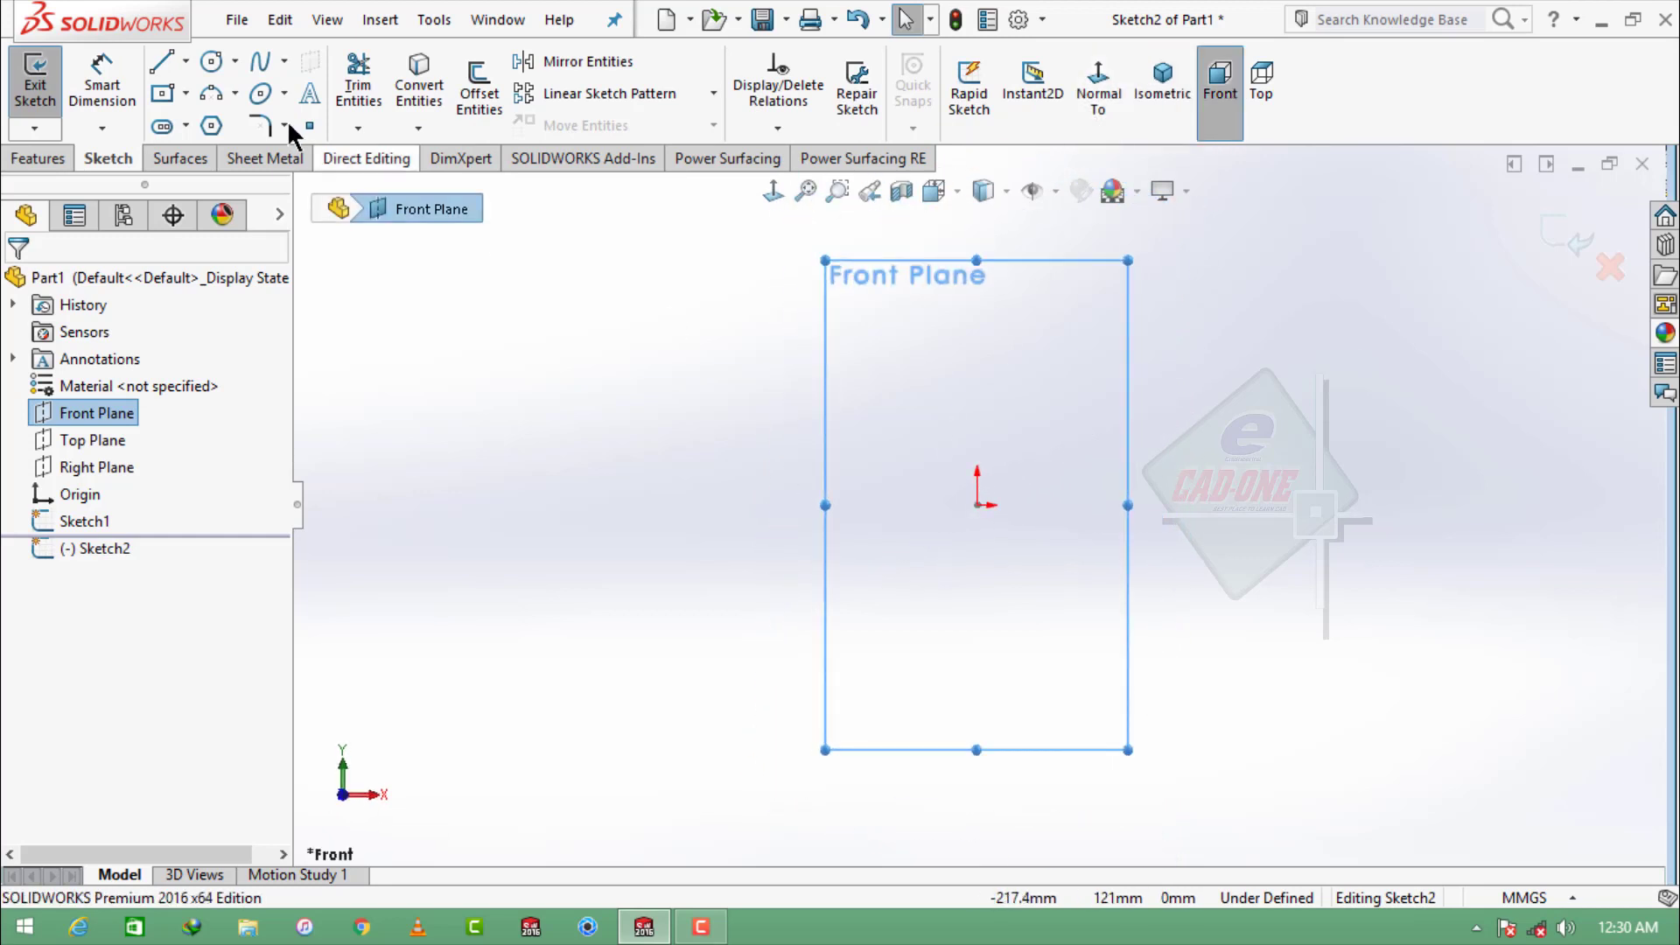
left_click(186, 61)
left_click(223, 120)
left_click(976, 349)
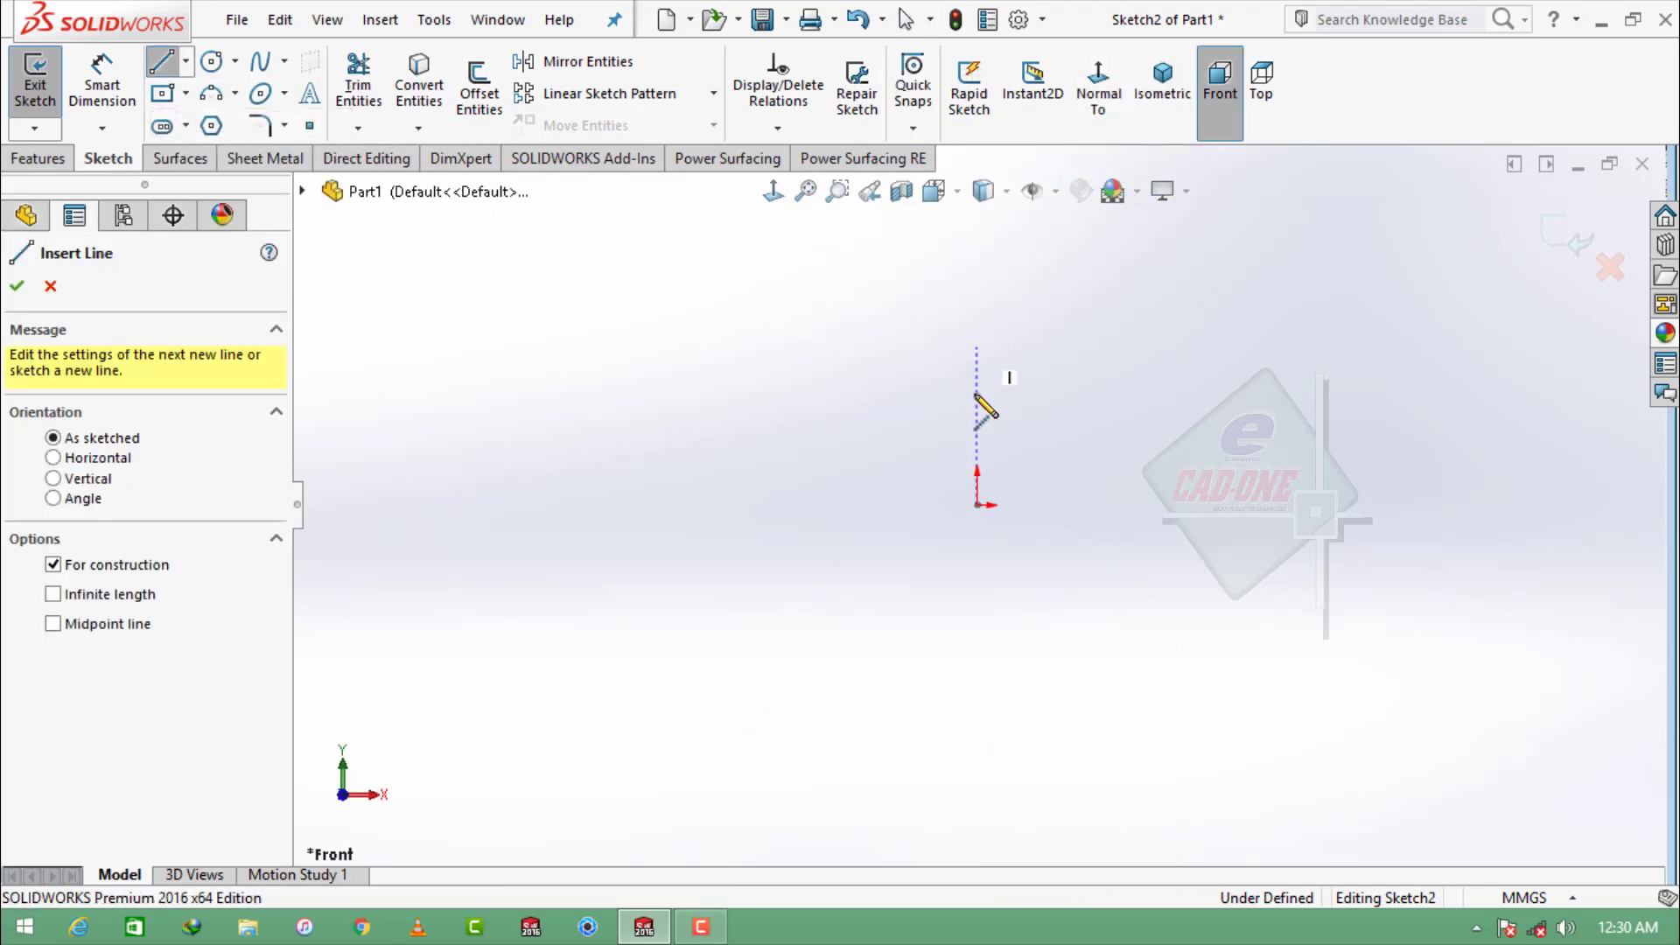
left_click(977, 751)
key("Escape")
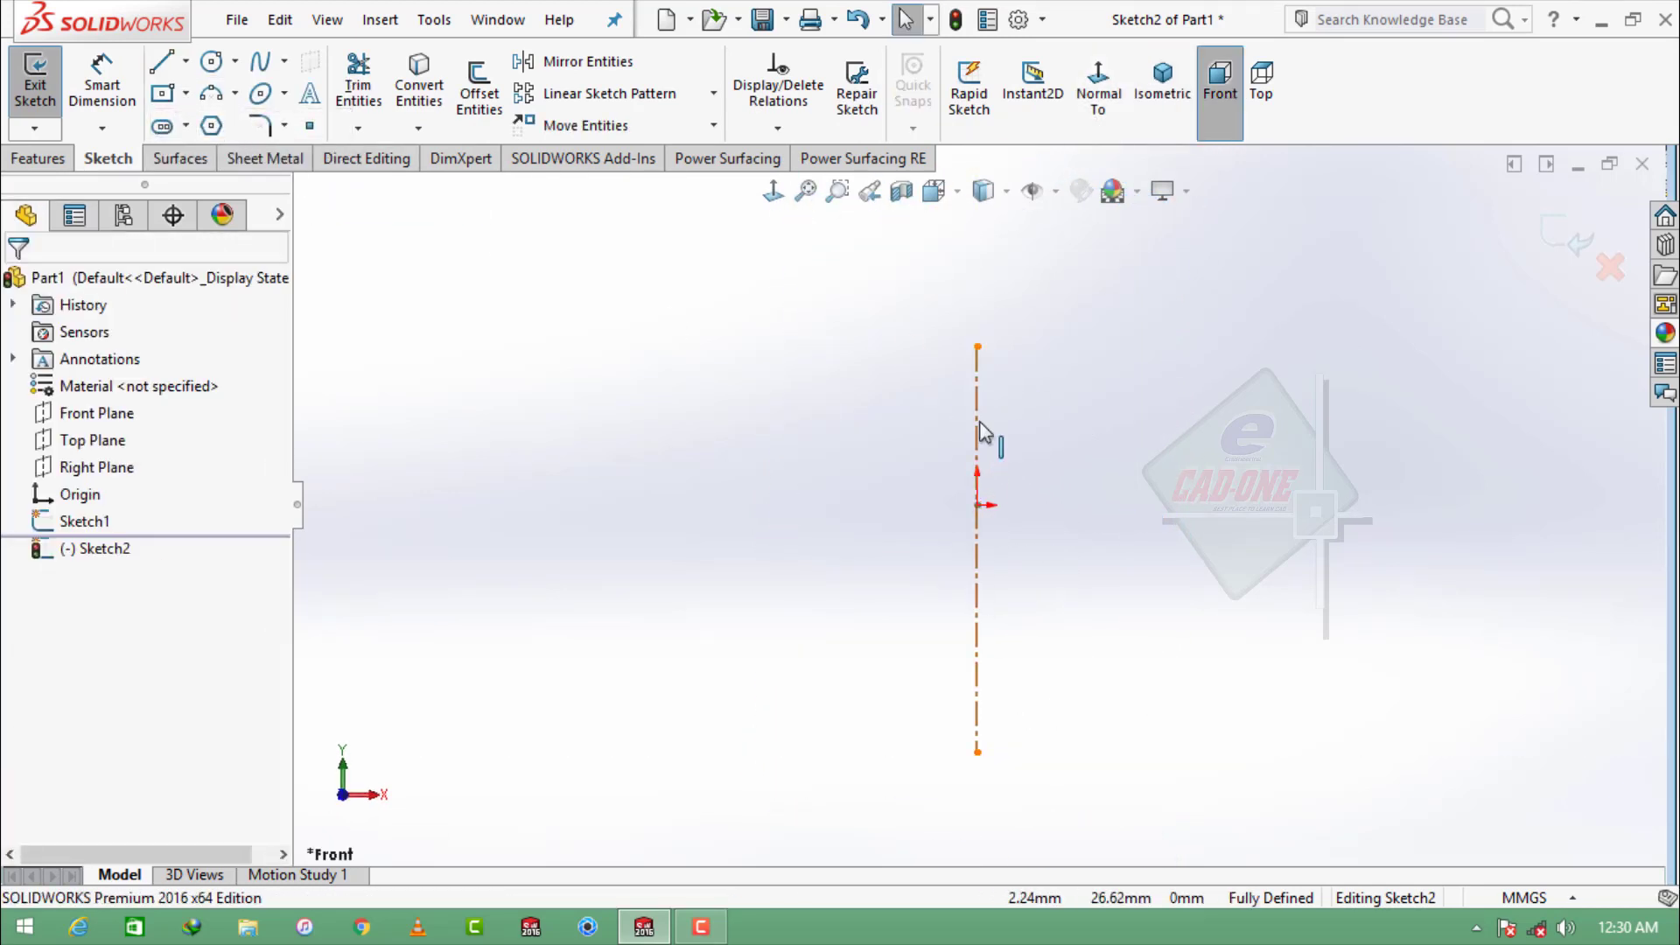
- Add a midpoint relation between the Front Plane centerline and the origin
left_click(976, 413)
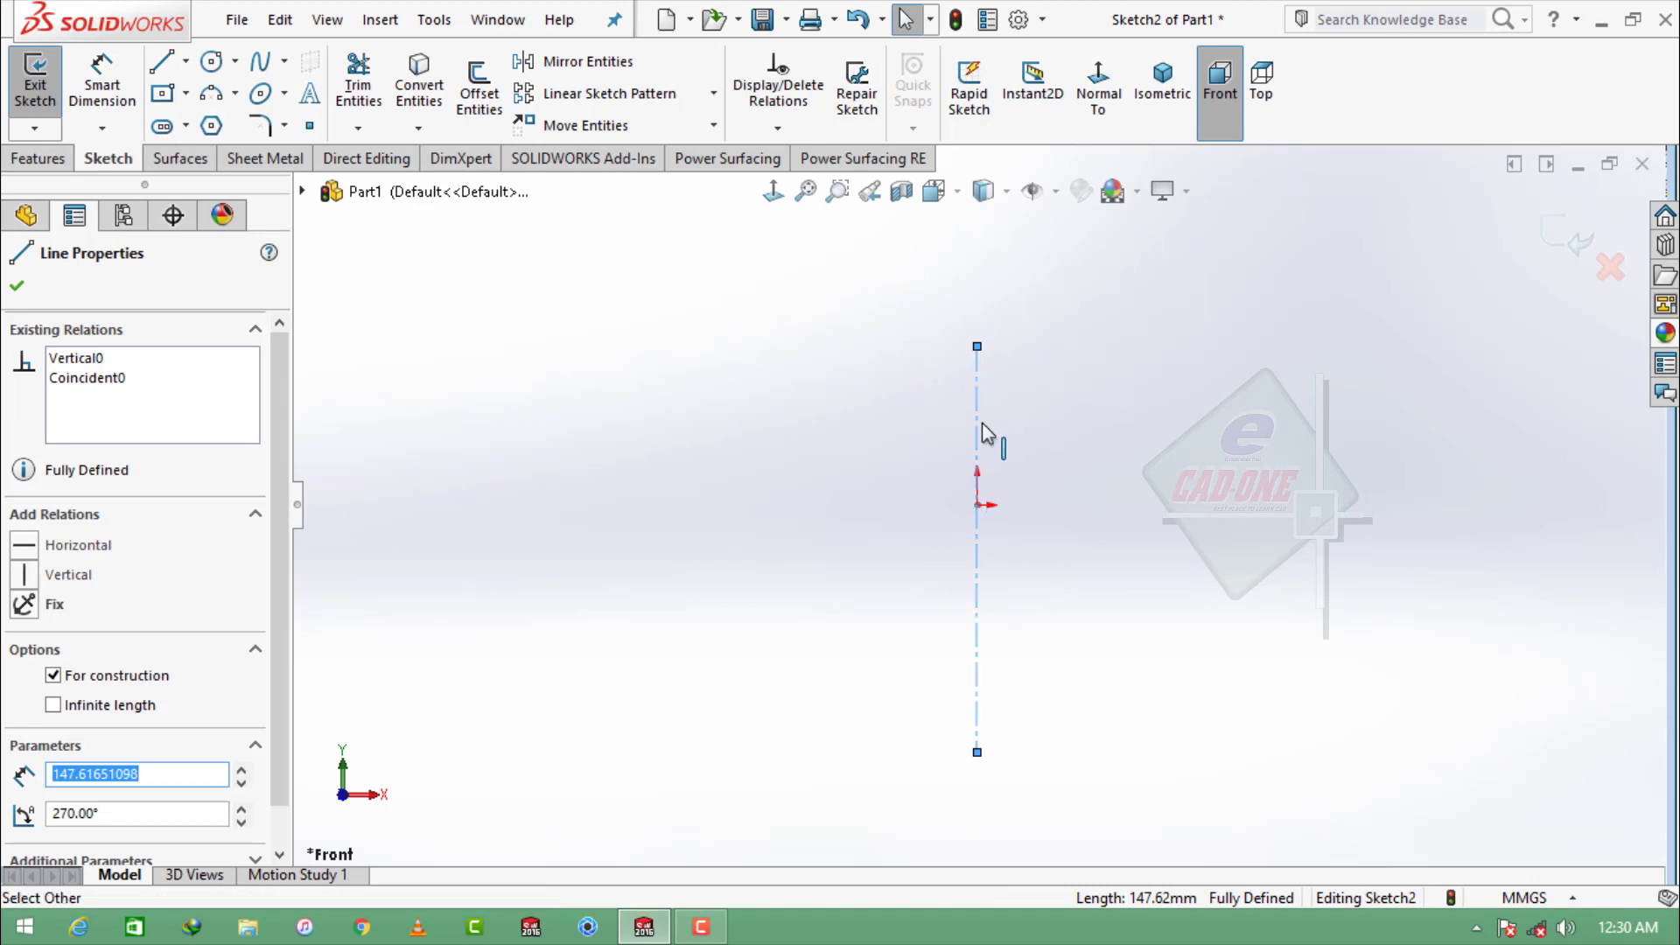
left_click(977, 504, "ctrl")
left_click(1049, 421)
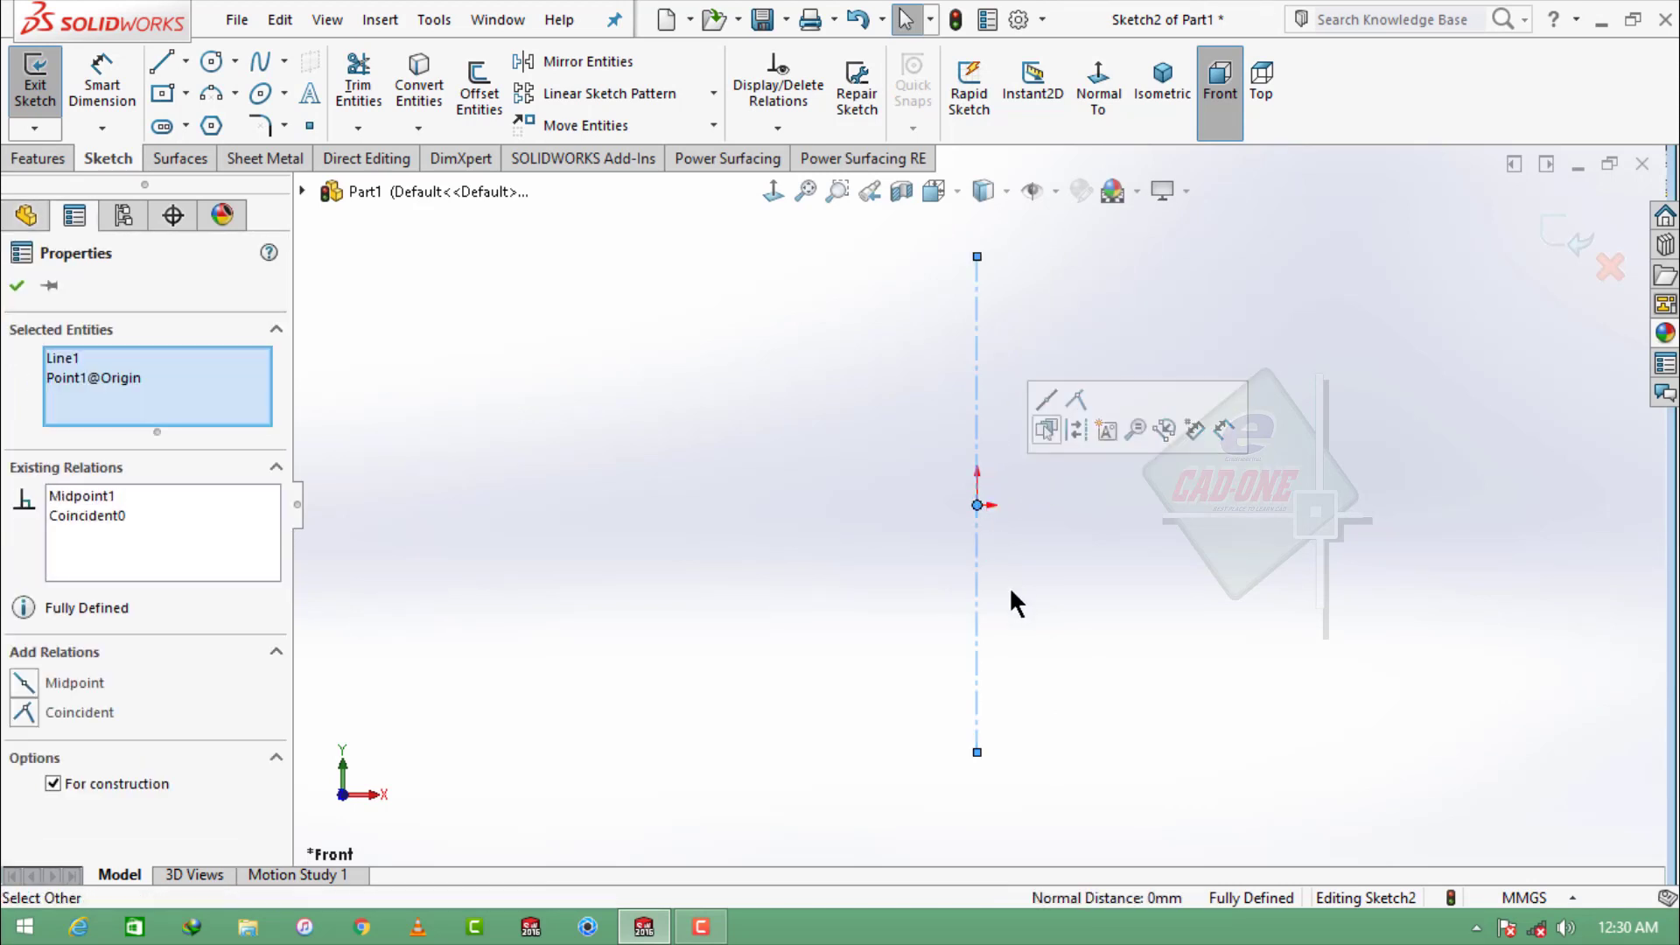
left_click(1010, 586)
- Dimension the Front Plane centerline to a length of 100 mm and finish the sketch
left_click(103, 81)
left_click(978, 325)
left_click(1259, 494)
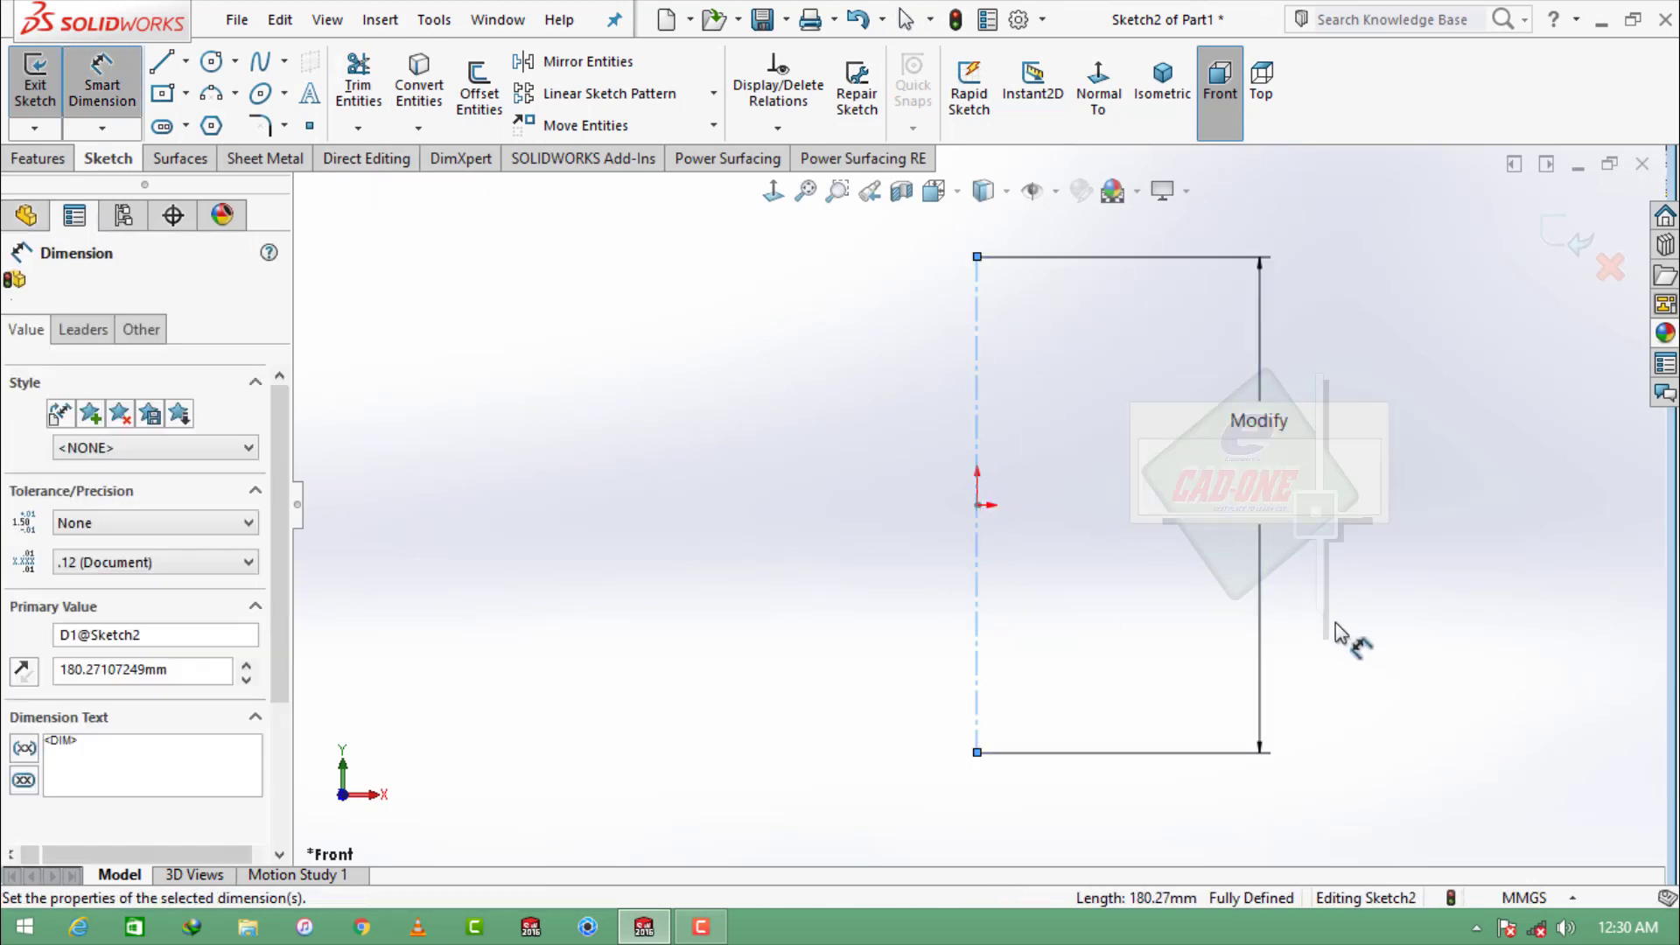
type("100")
key("Return")
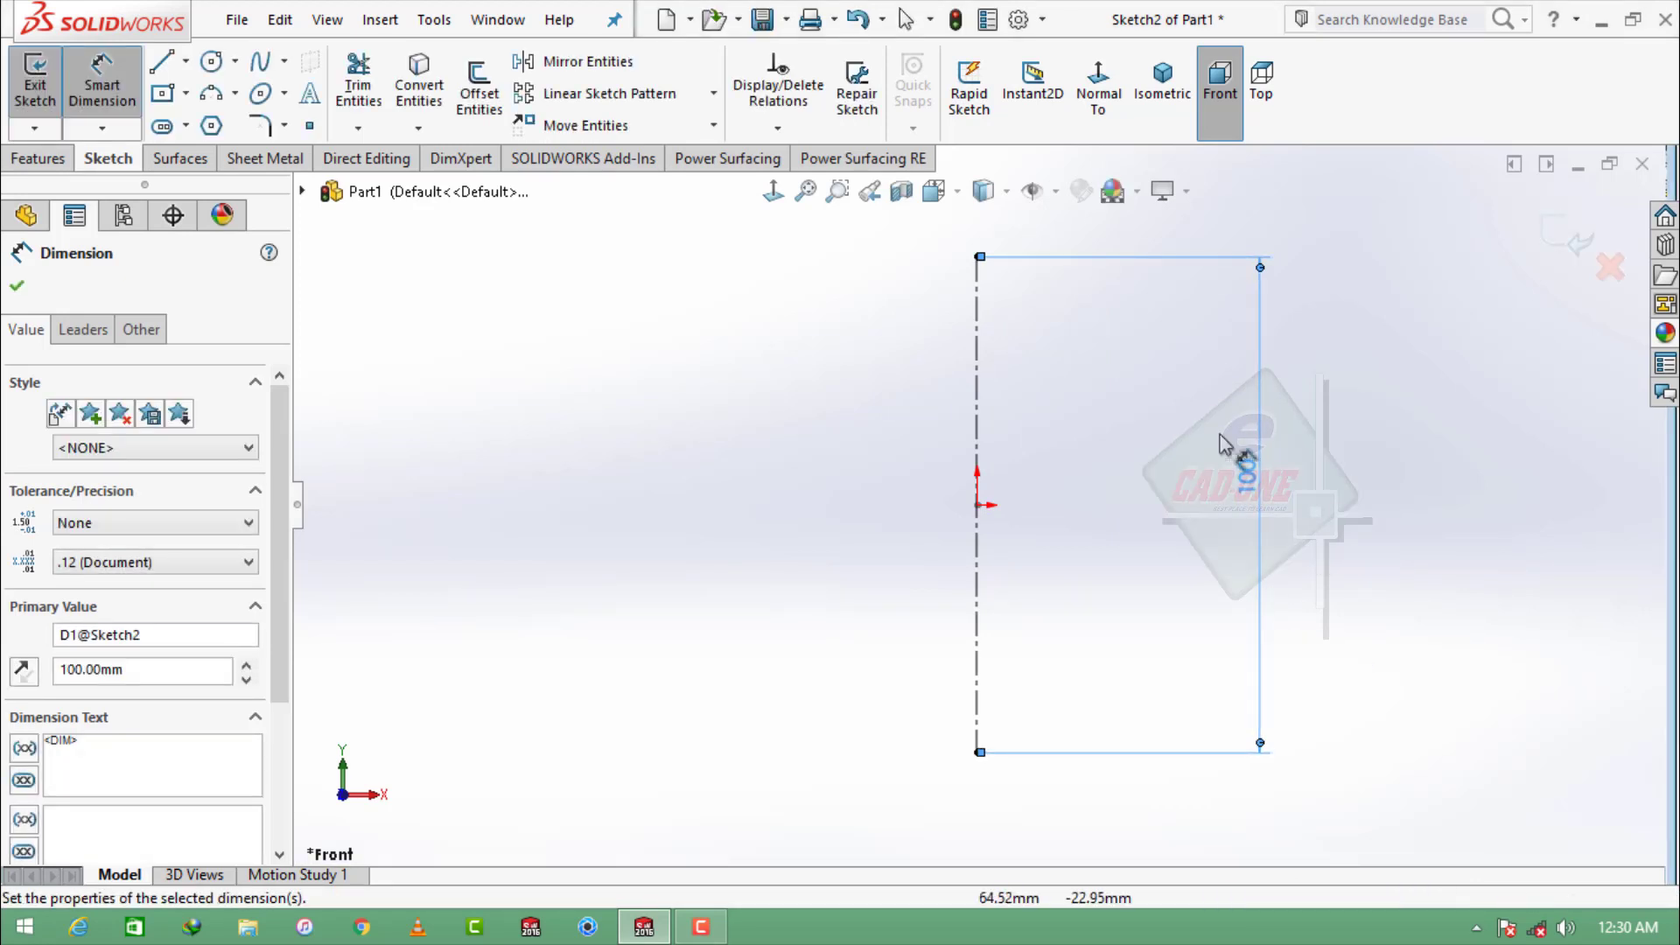
left_click(1546, 248)
- Create a reference plane offset 50 mm above the Top Plane
left_click(1304, 123)
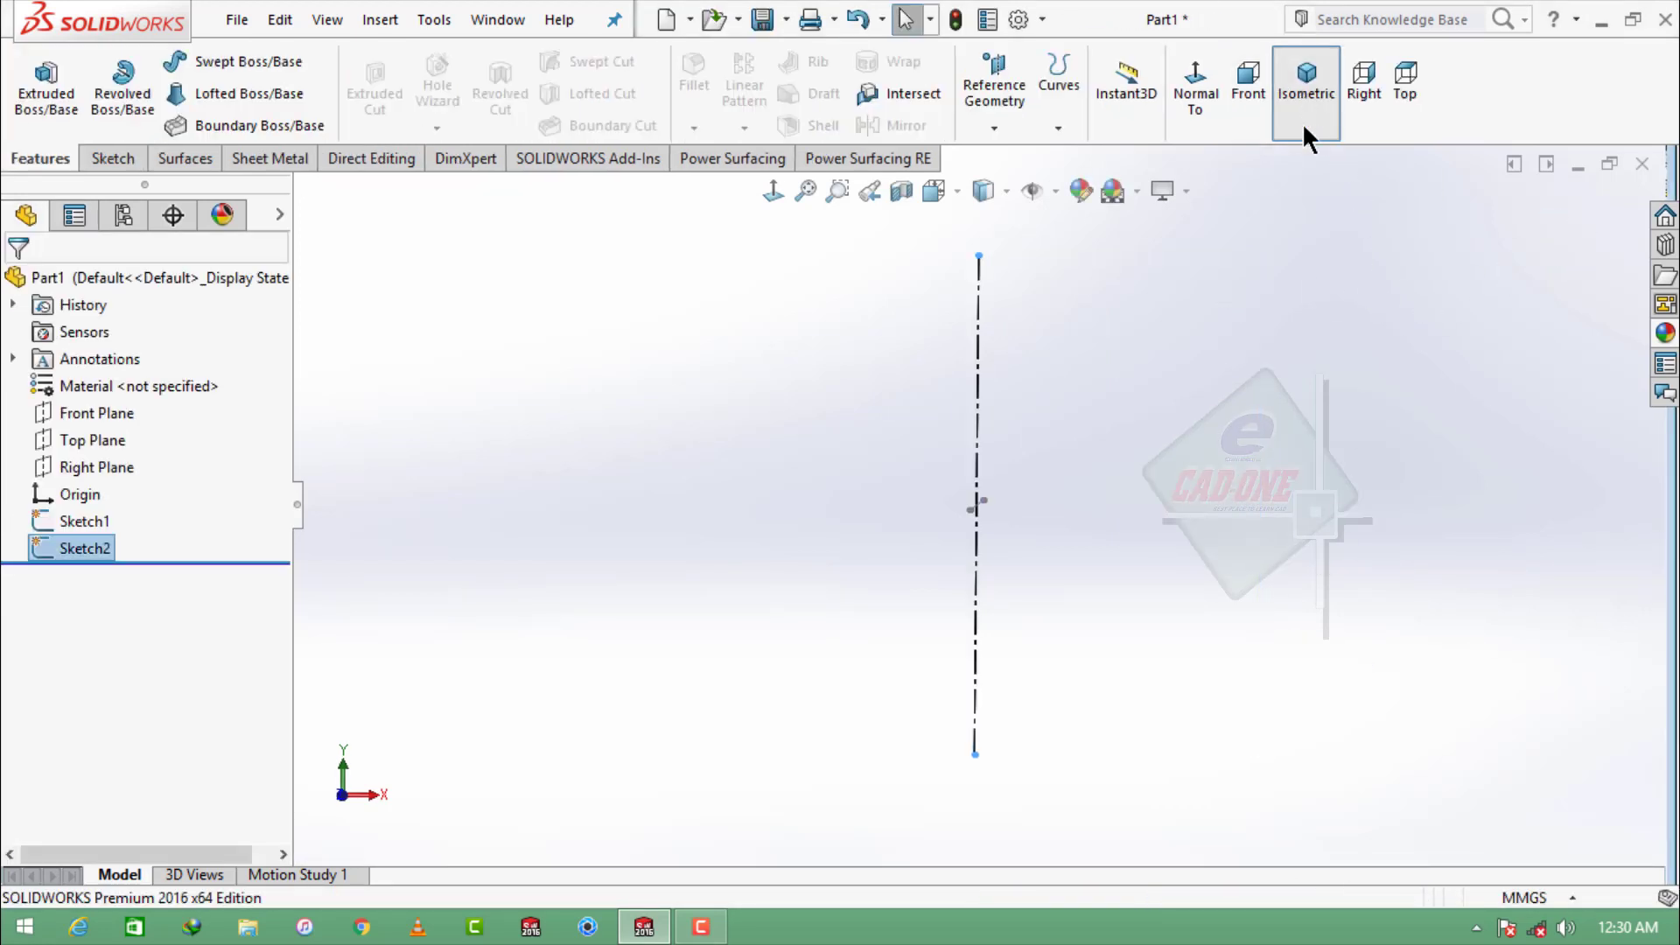
left_click(1010, 137)
left_click(1029, 159)
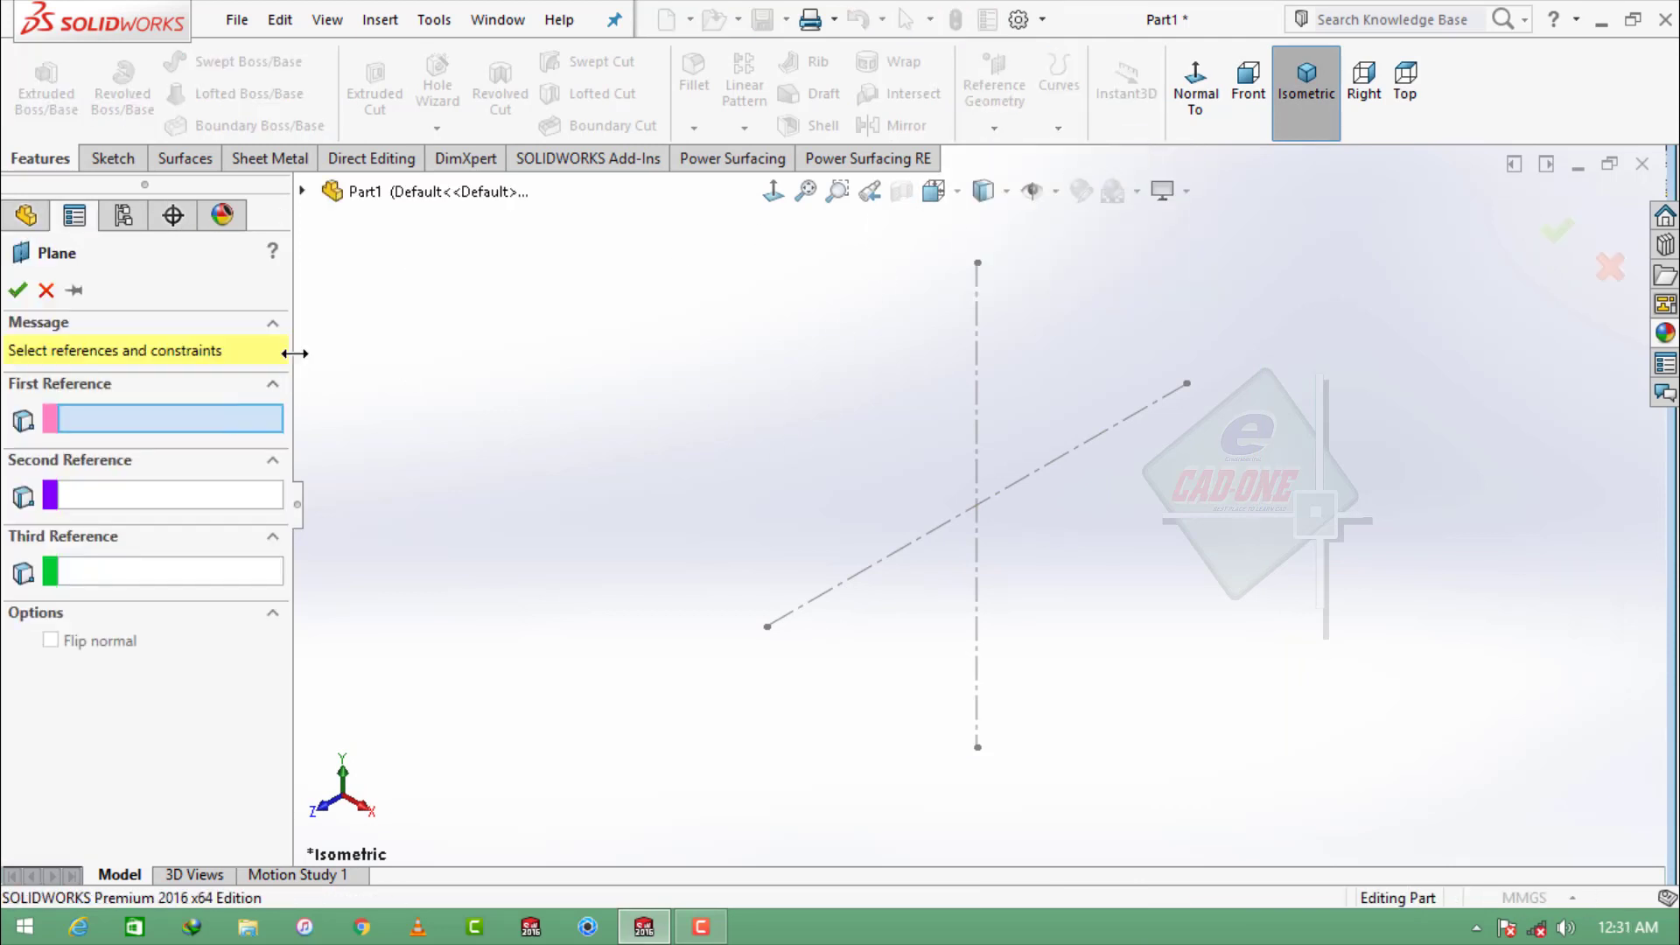
left_click(300, 188)
left_click(418, 353)
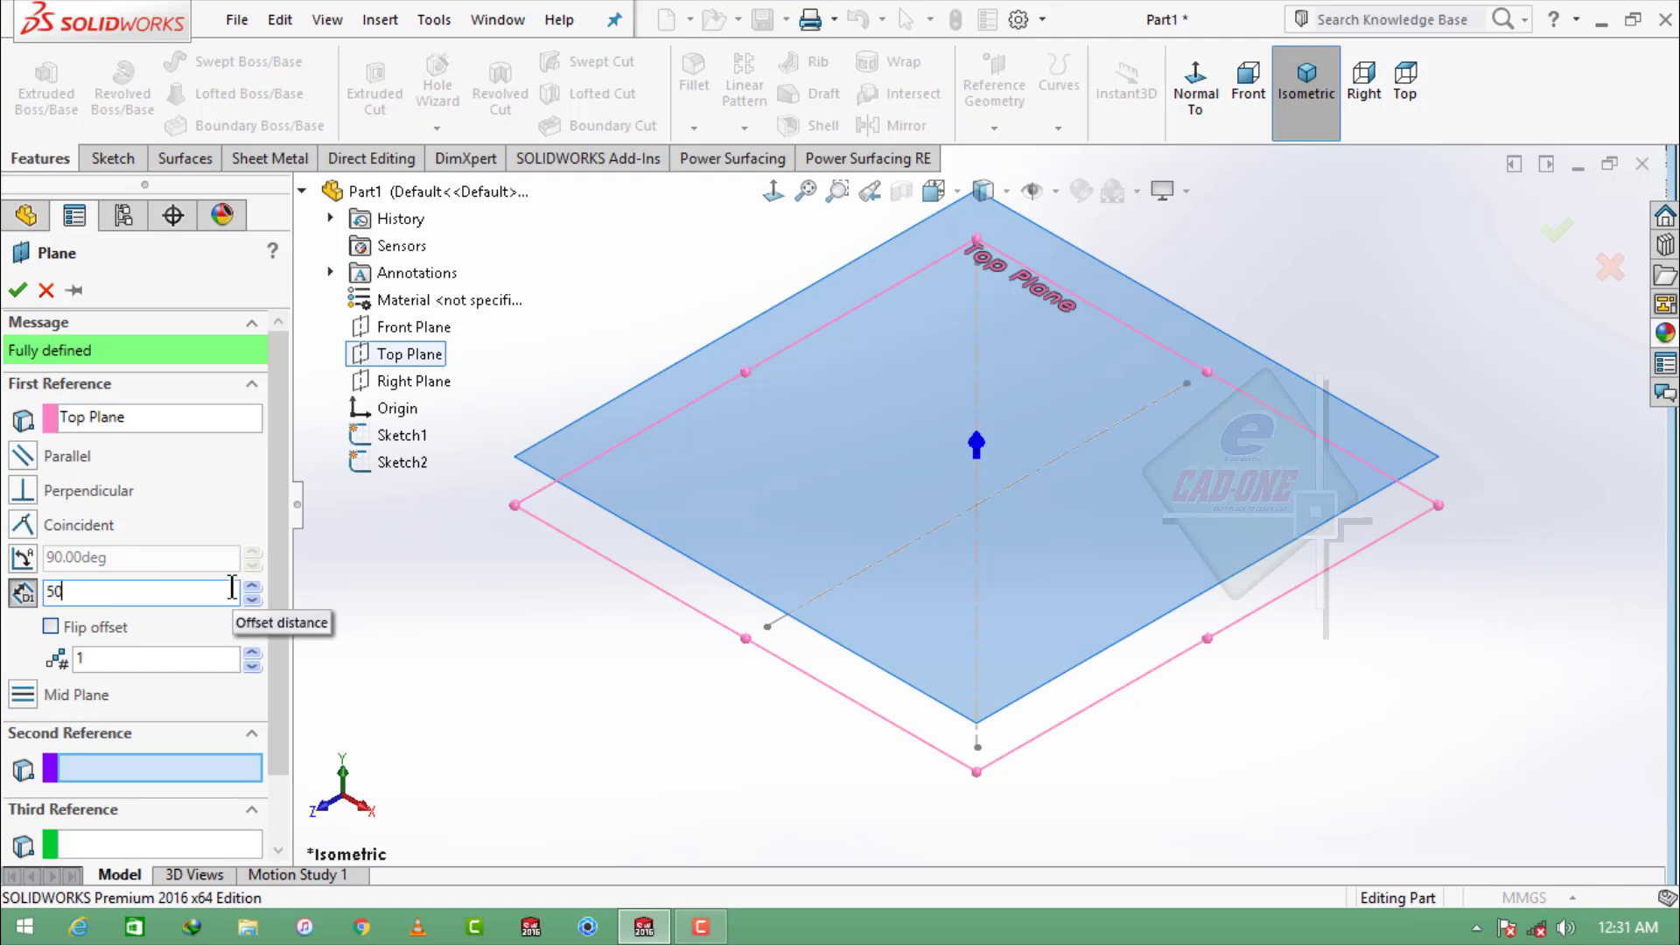
key("Return")
left_click(17, 291)
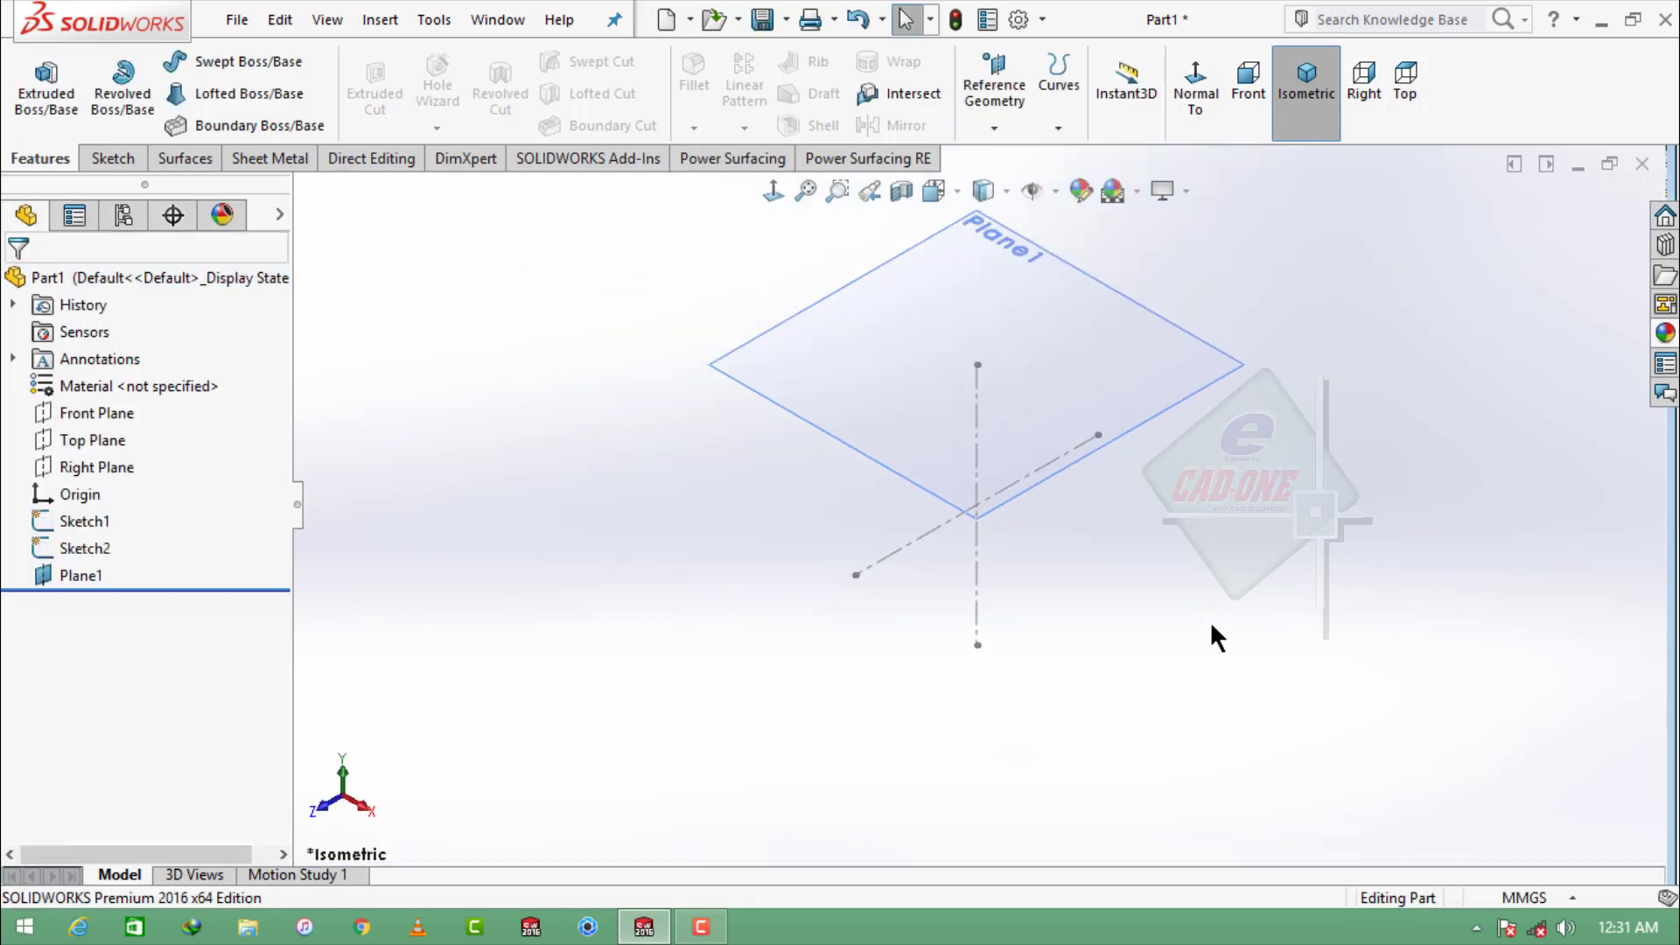
- Create a second reference plane 50 mm below the Top Plane using a flipped offset
left_click(72, 440)
left_click(1001, 122)
left_click(997, 163)
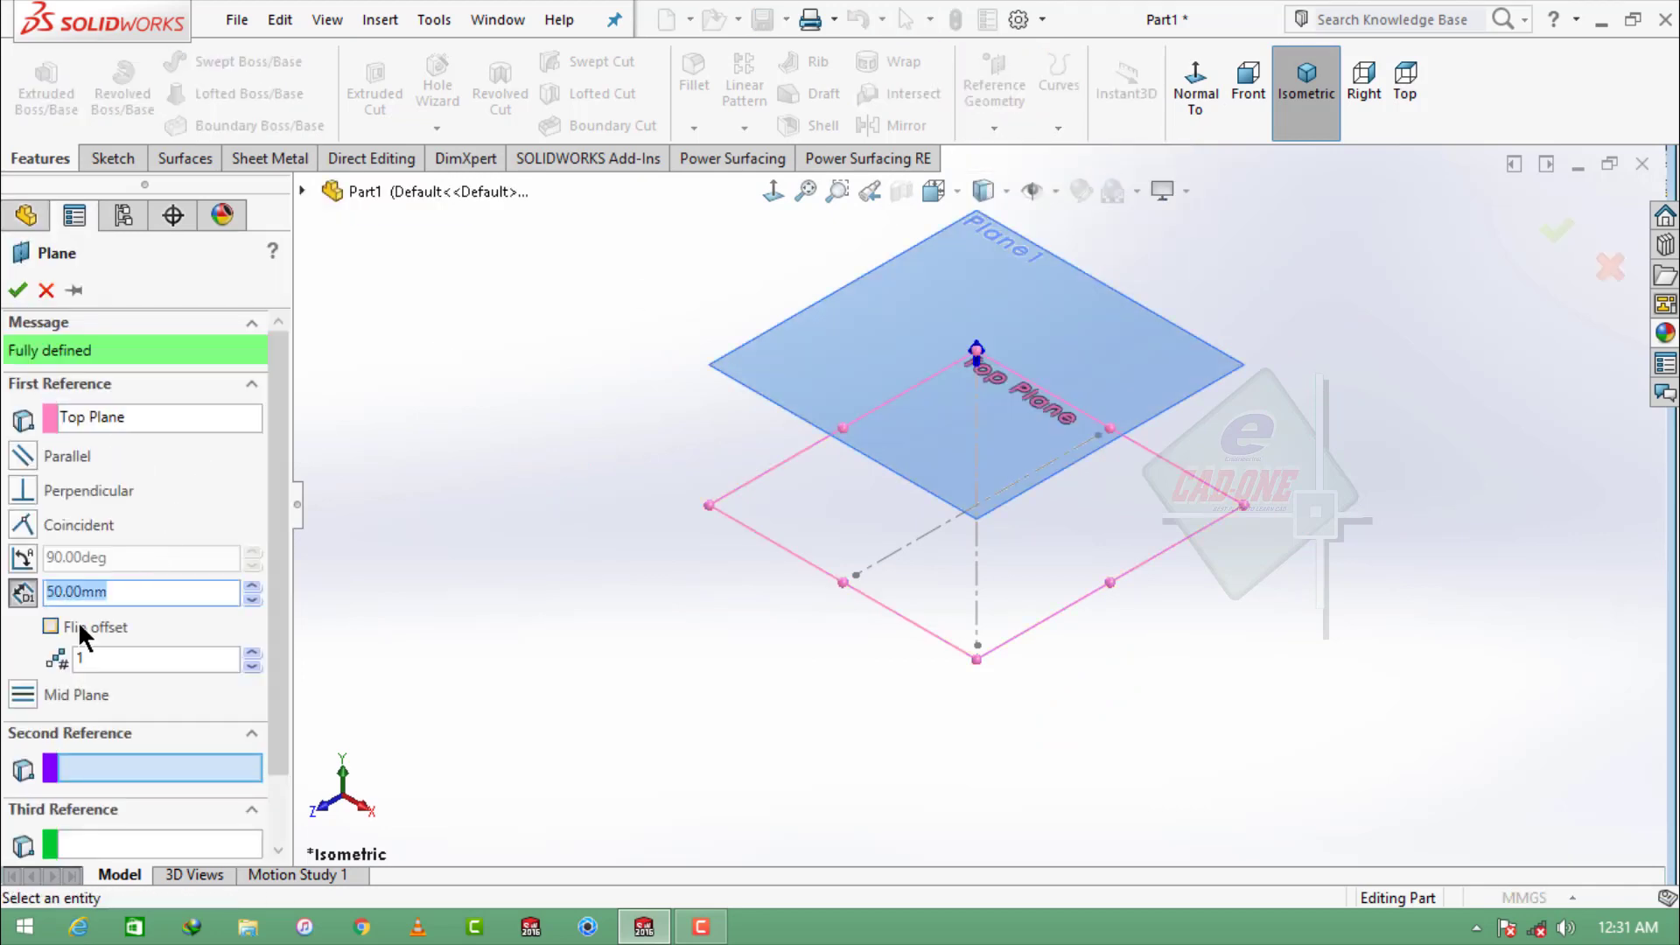
left_click(50, 626)
left_click(19, 290)
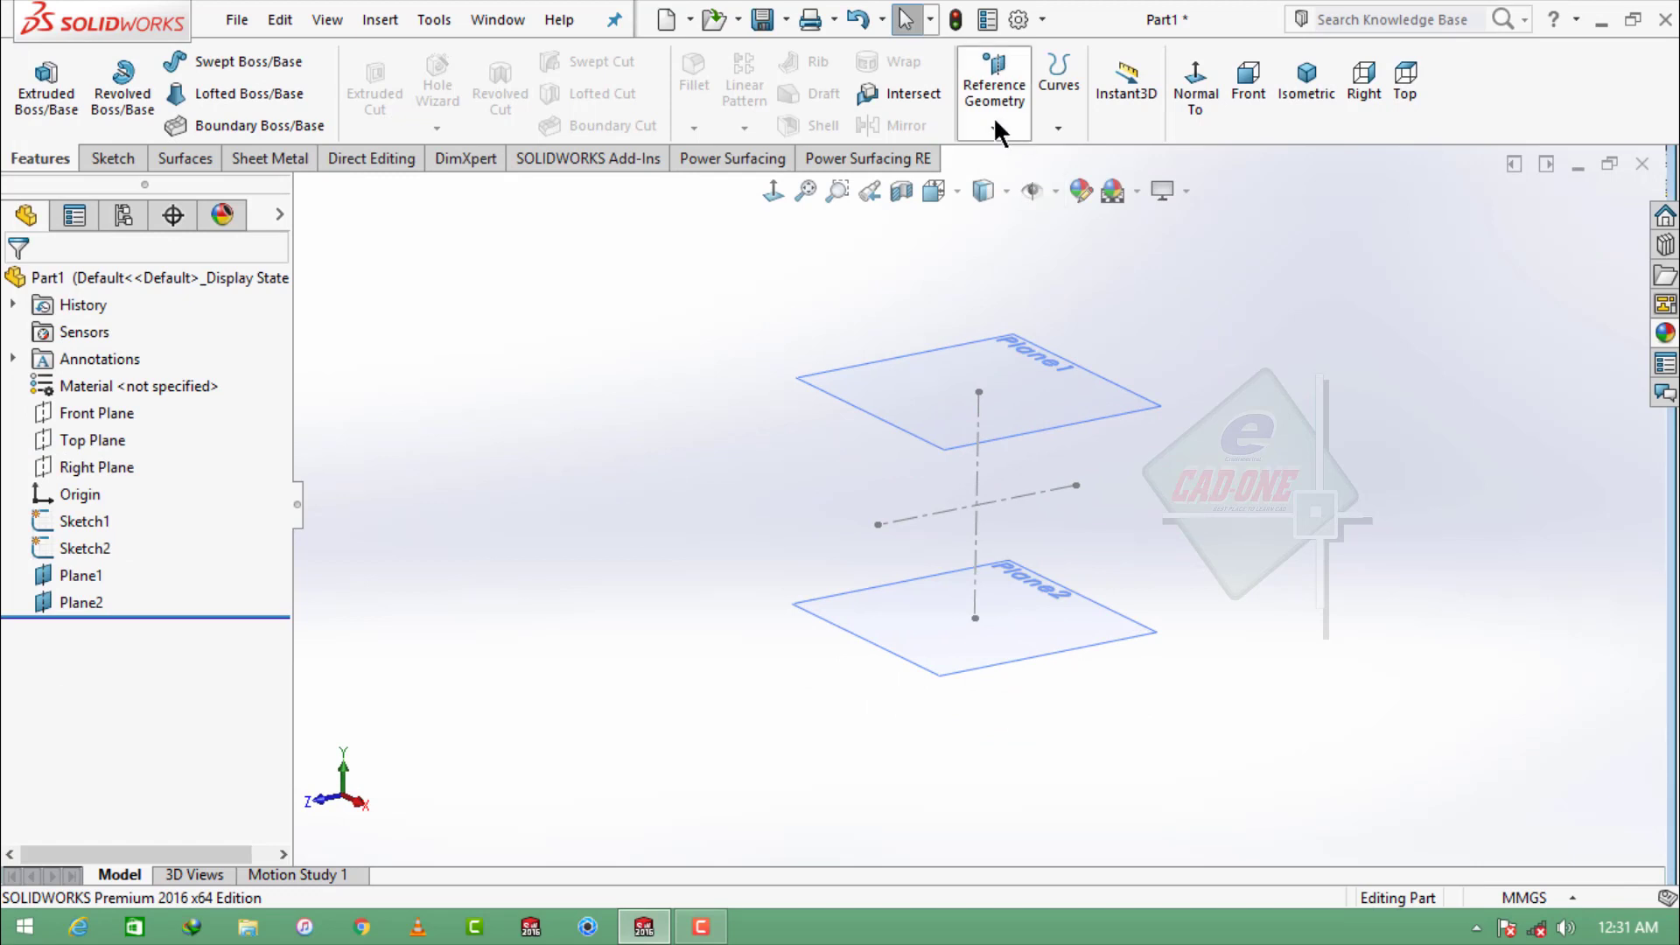
- Create a reference plane offset 50 mm in front of the Front Plane
left_click(42, 415)
left_click(995, 127)
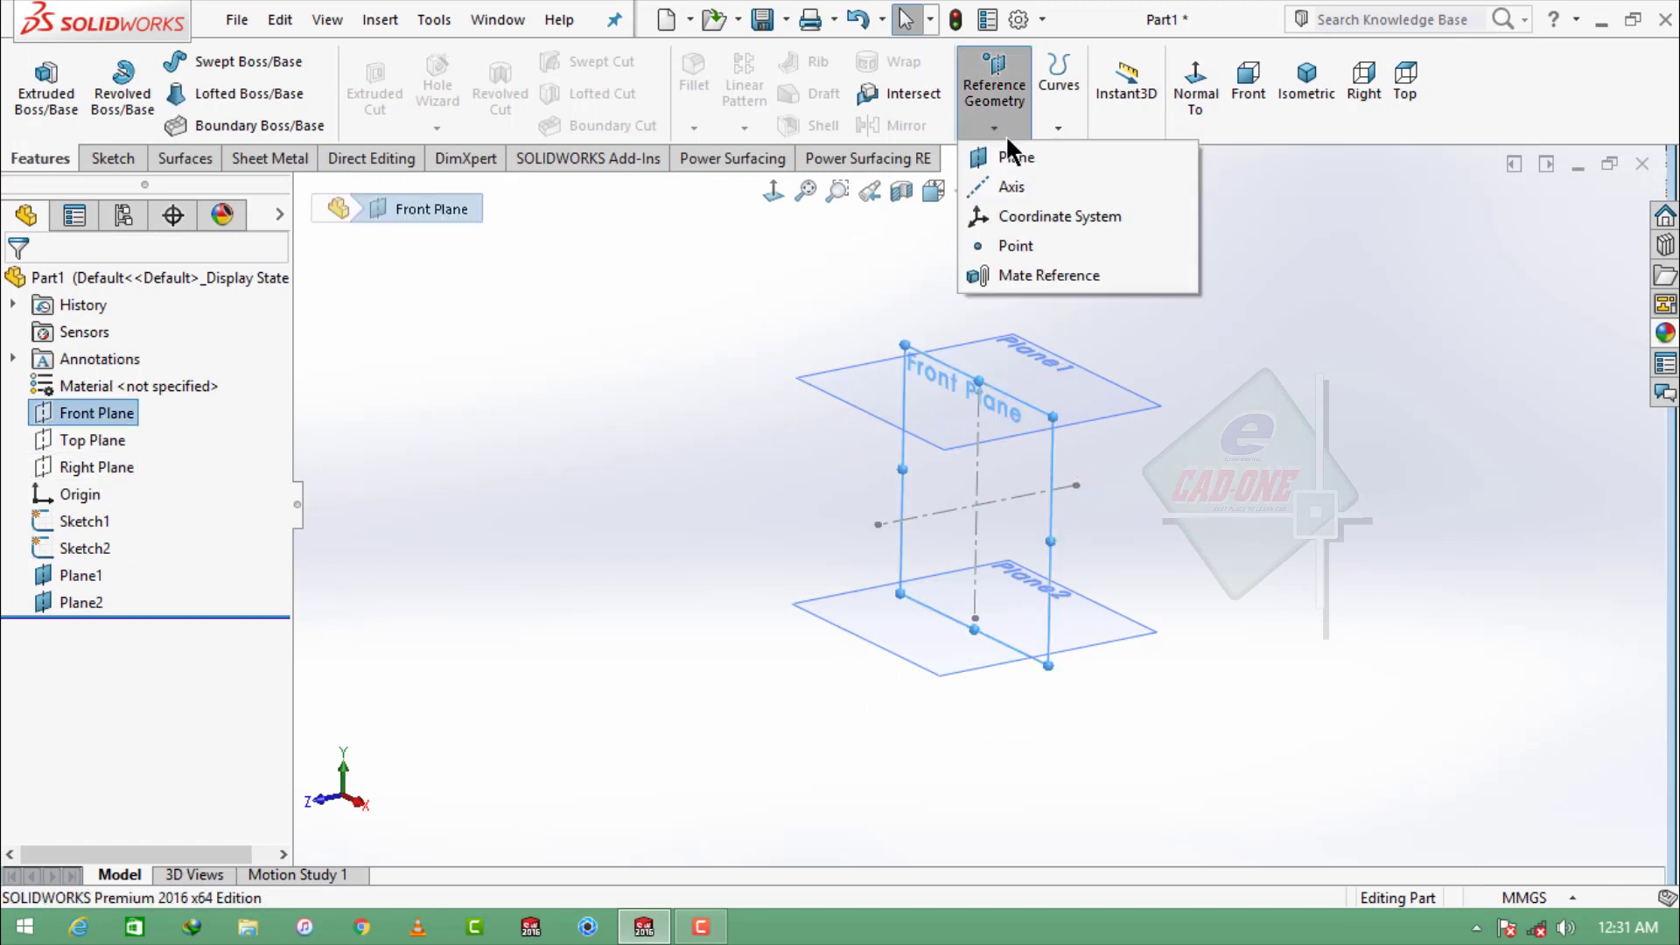
left_click(1015, 157)
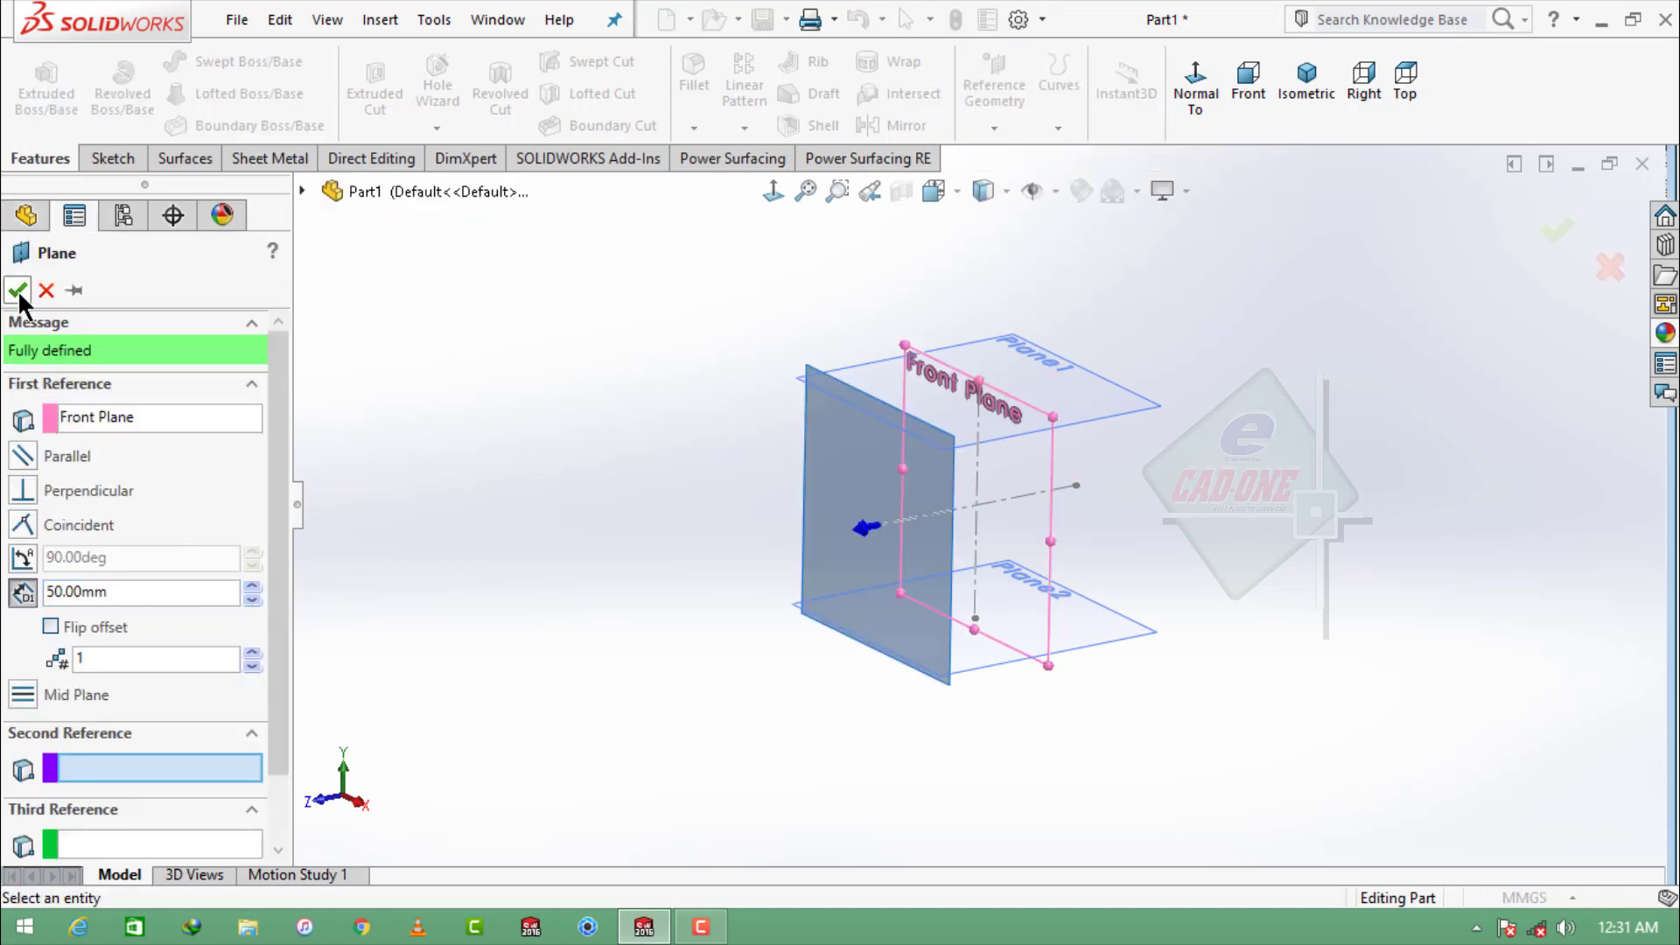
left_click(18, 291)
left_click(995, 127)
left_click(1013, 158)
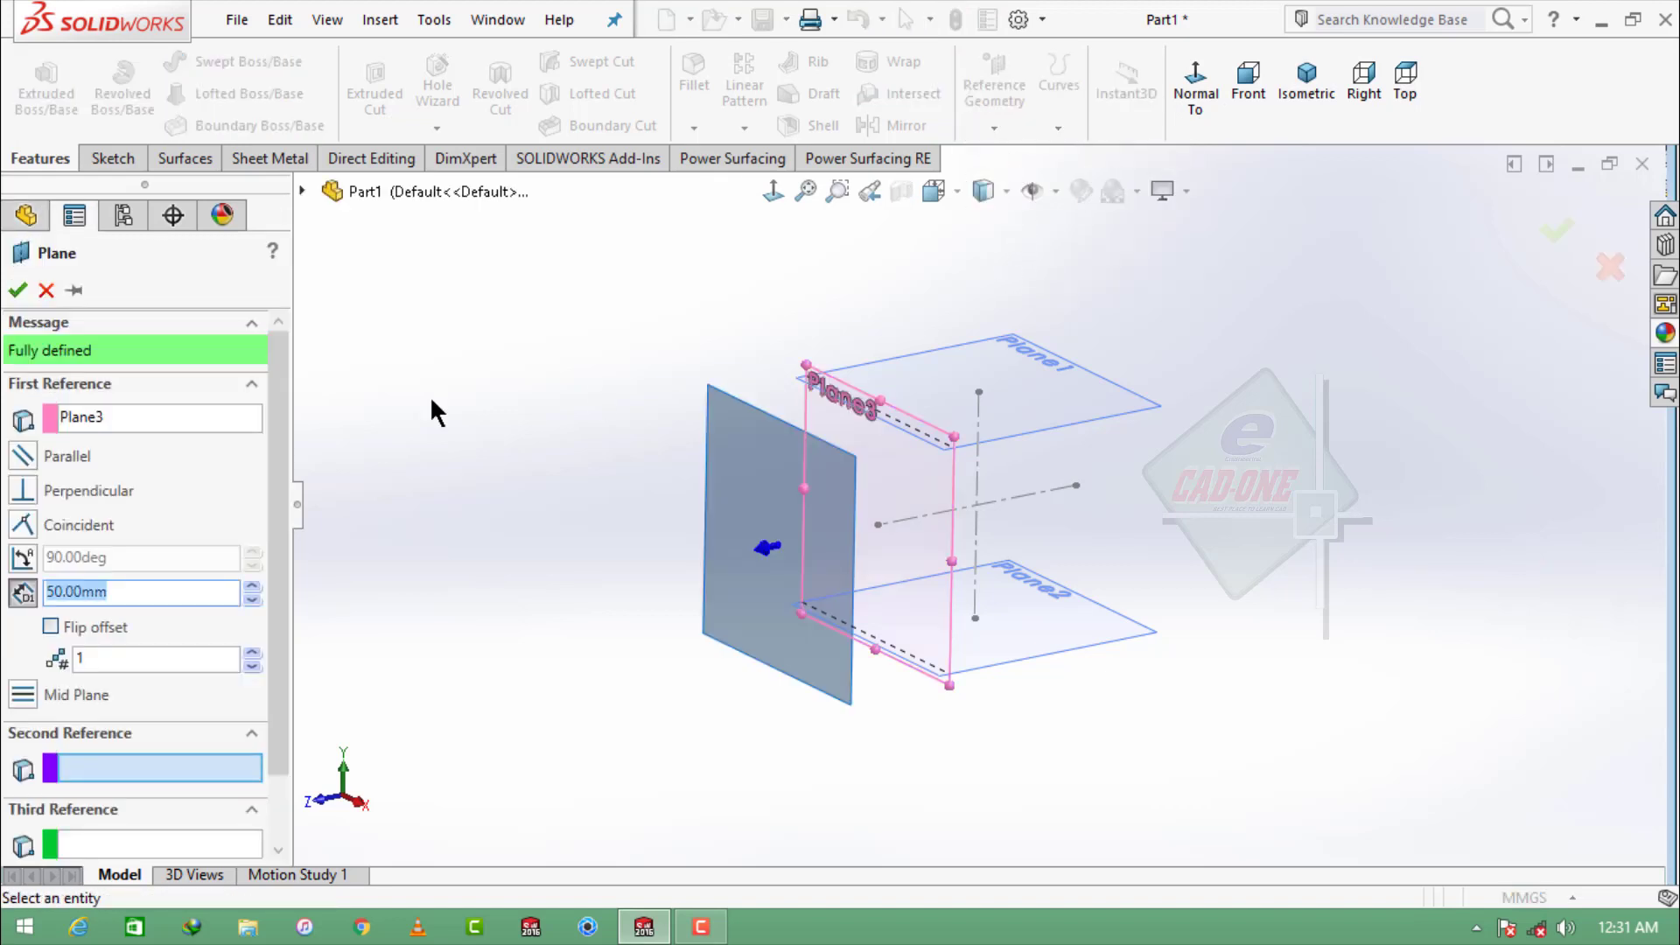
left_click(302, 190)
left_click(406, 328)
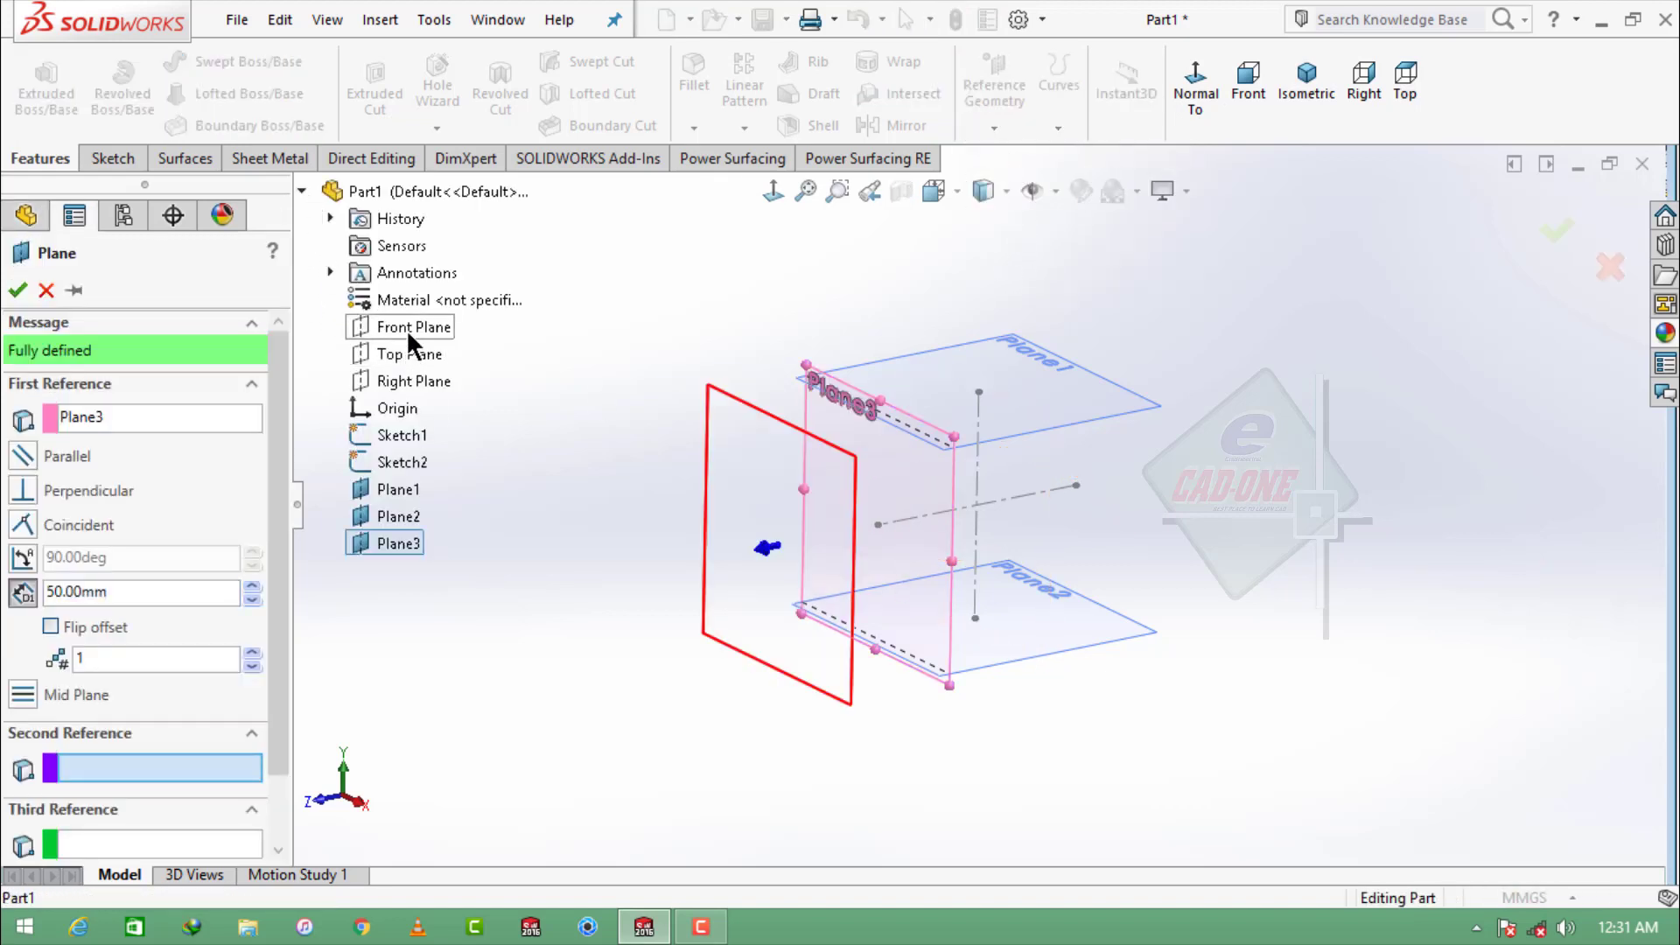
key("Escape")
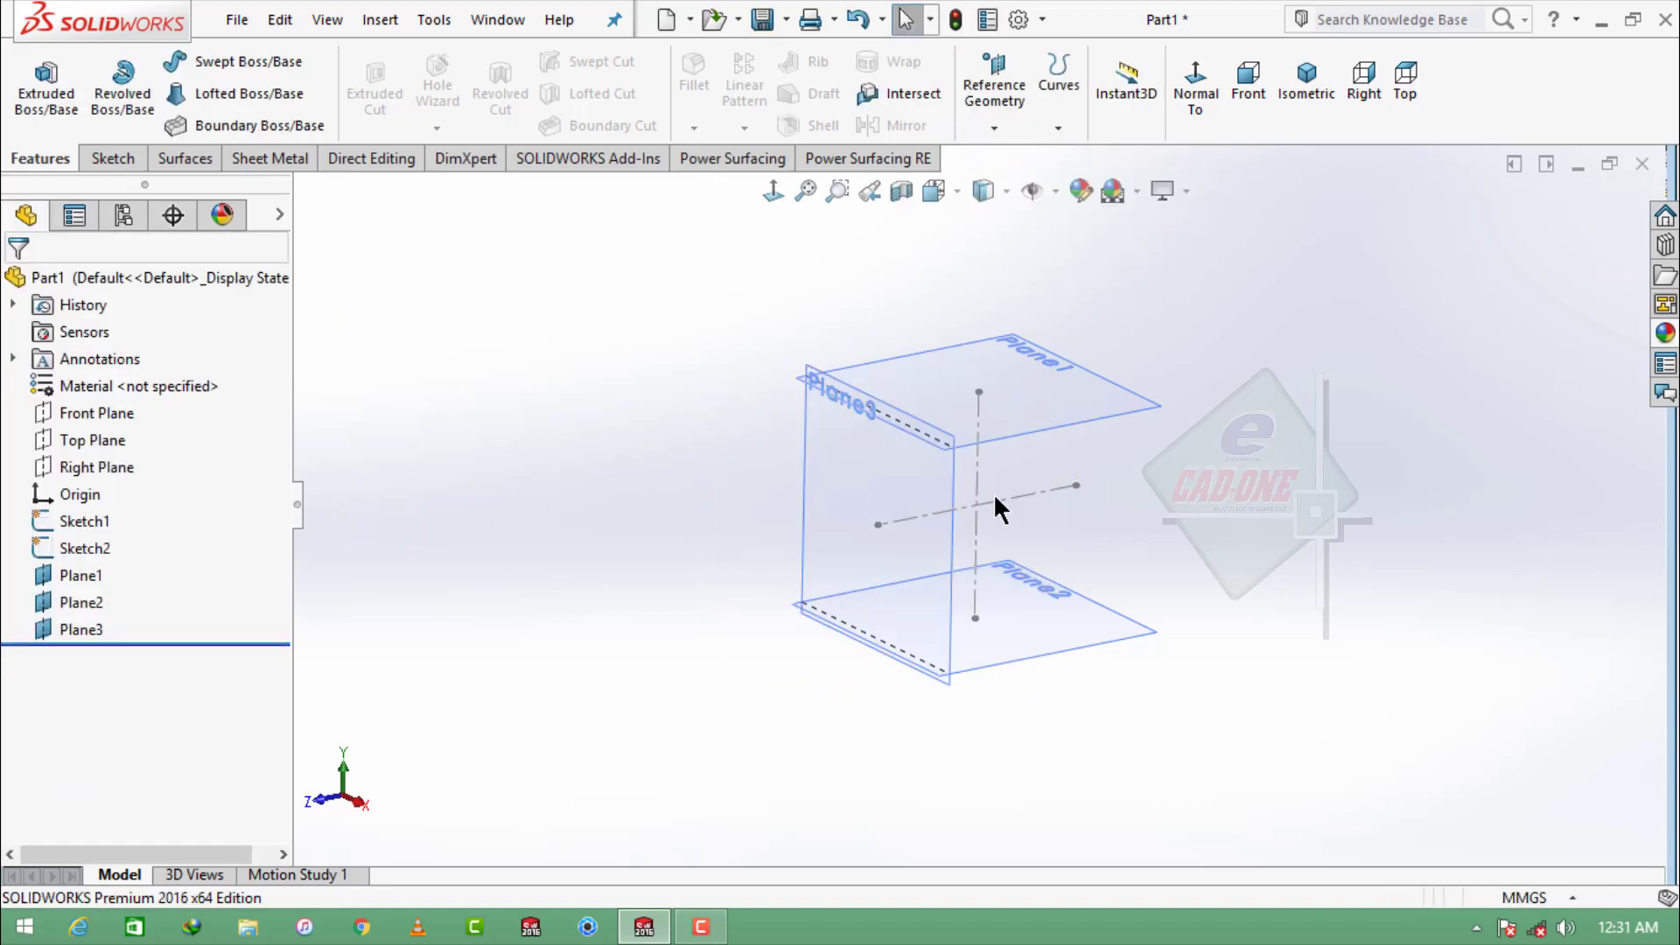
- Create a reference plane 50 mm behind the Front Plane using a flipped offset
middle_click_drag(994, 508, 289, 427)
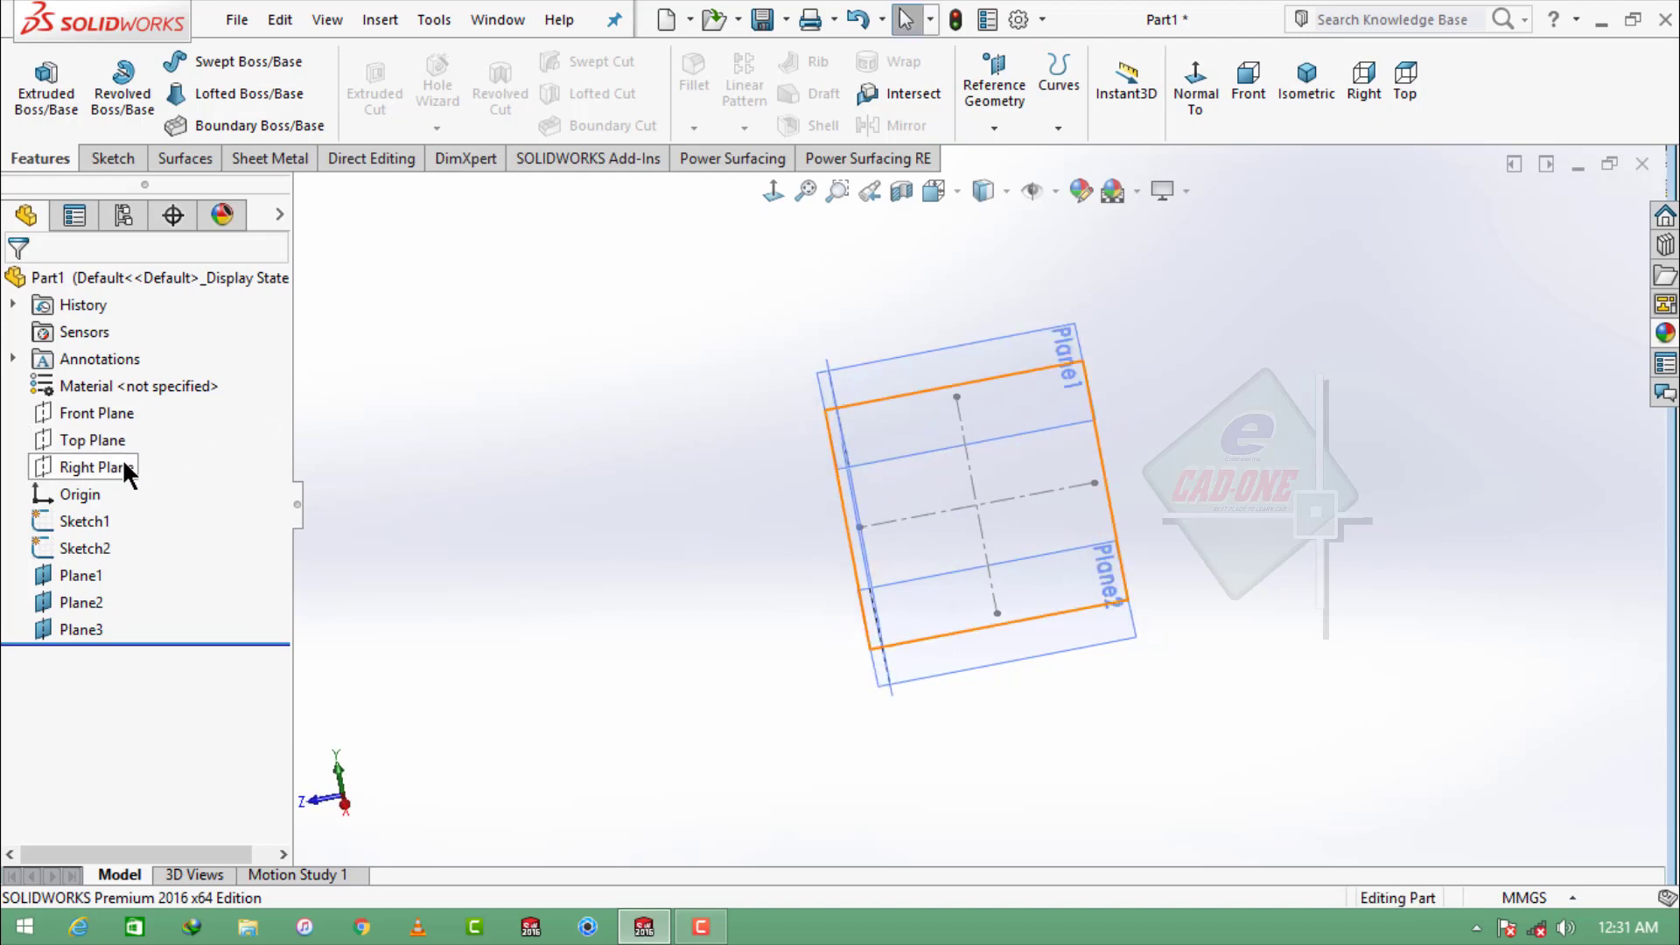
left_click(96, 413)
middle_click_drag(701, 552, 840, 367)
left_click(995, 128)
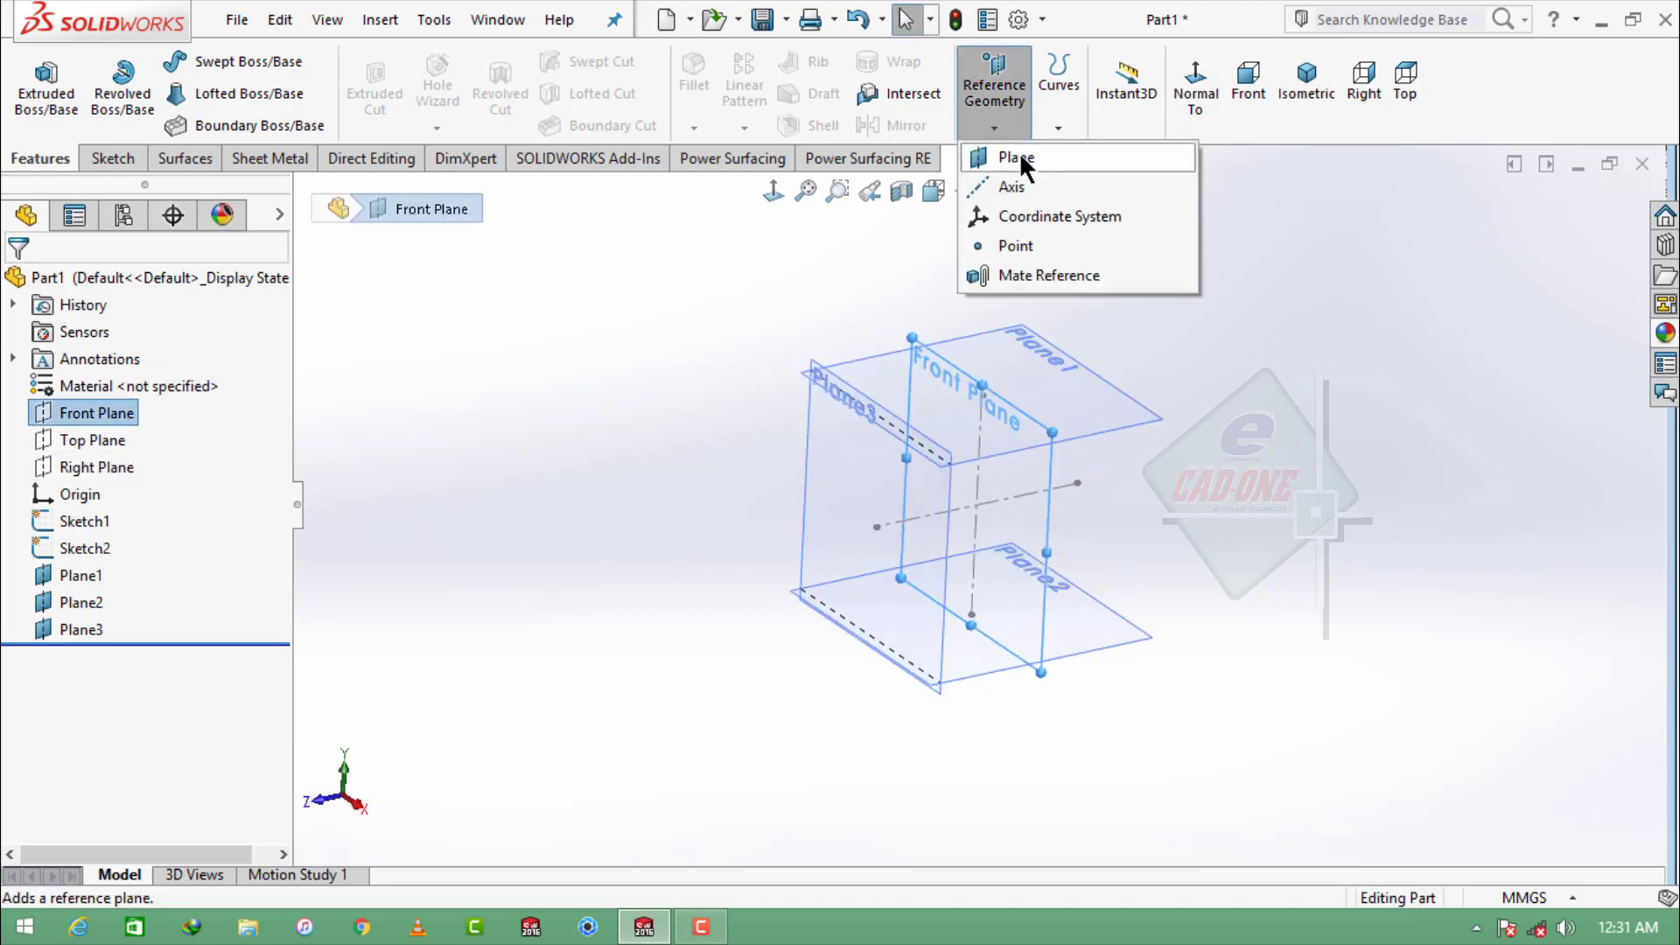
left_click(1018, 157)
left_click(49, 627)
left_click(17, 289)
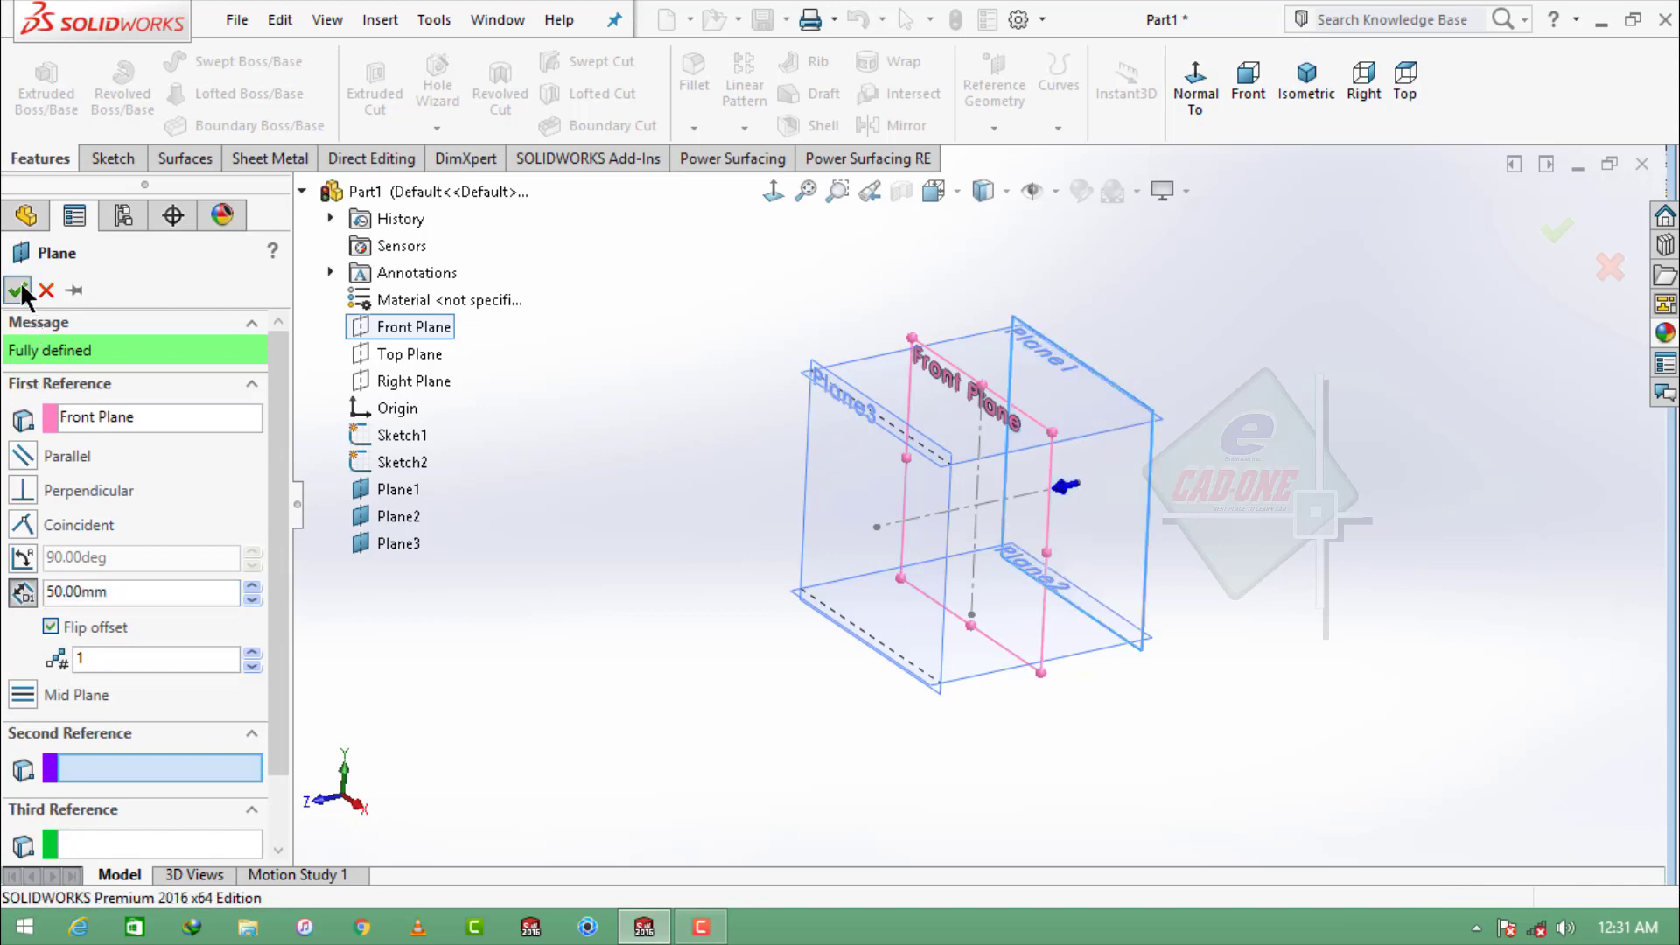
- Apply the Plain White scene as the viewport background
middle_click_drag(1100, 564, 1015, 588)
left_click(1137, 190)
left_click(1184, 125)
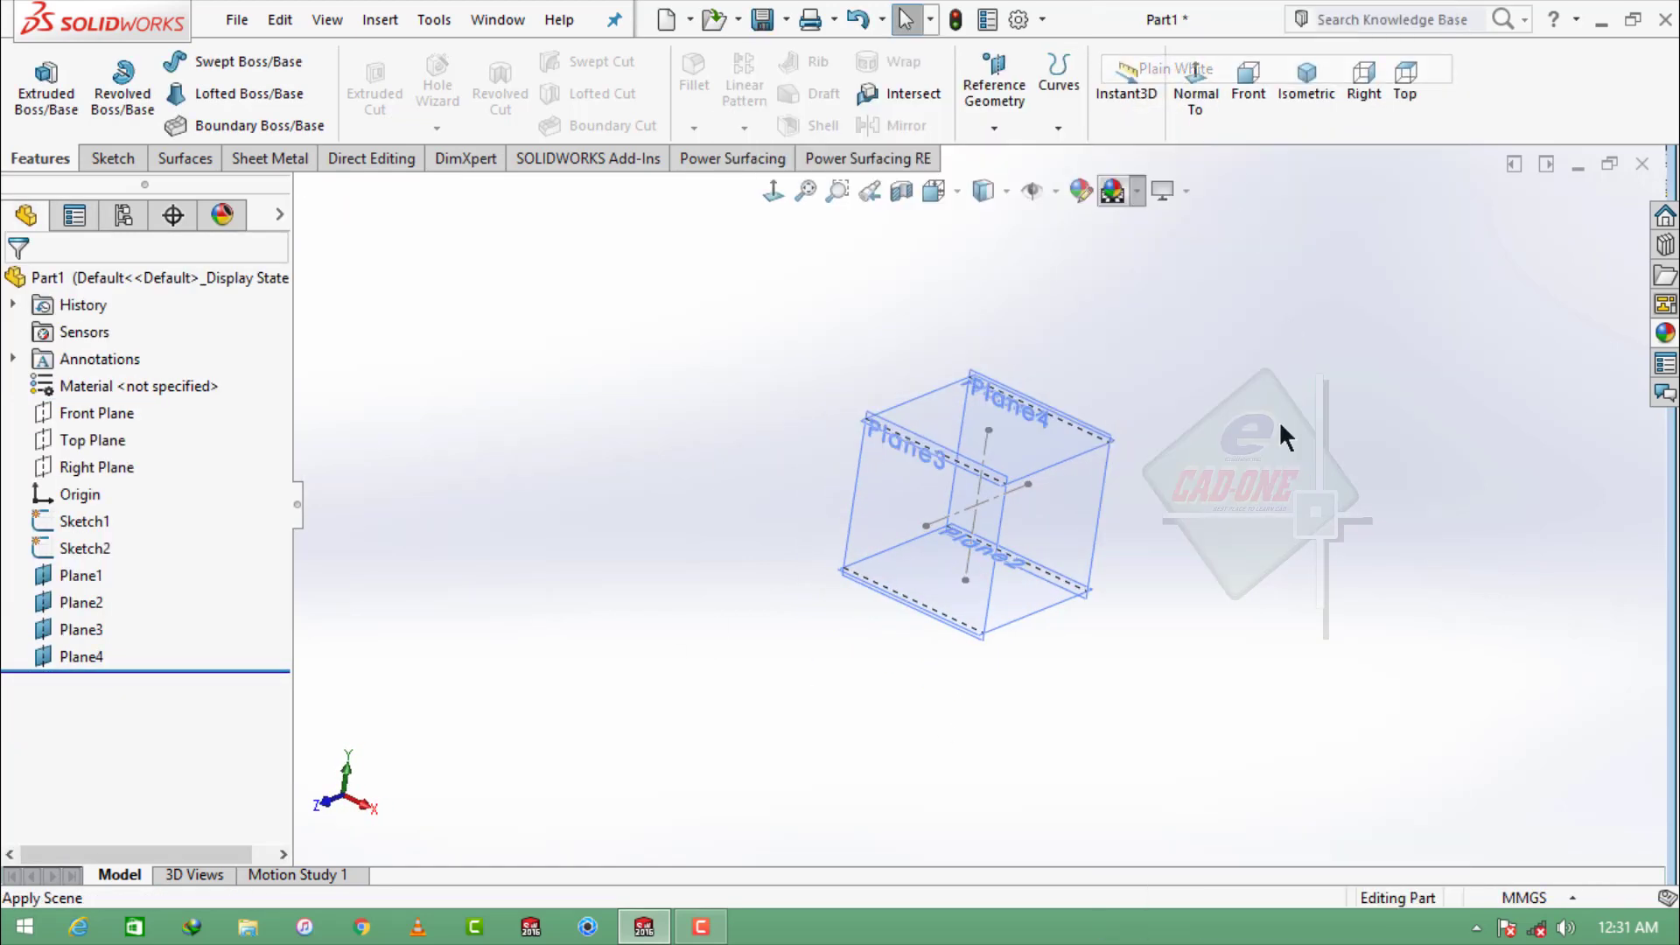
- Start a sketch on the upper offset plane, Plane1, and draw a circle about 13 mm in diameter centred on the origin
mouse_move(1279, 432)
middle_mouse_down()
mouse_move(1031, 534)
mouse_move(983, 462)
mouse_move(1015, 464)
middle_mouse_up()
scroll(990, 516, "down", 1)
left_click(992, 351)
left_click(1087, 275)
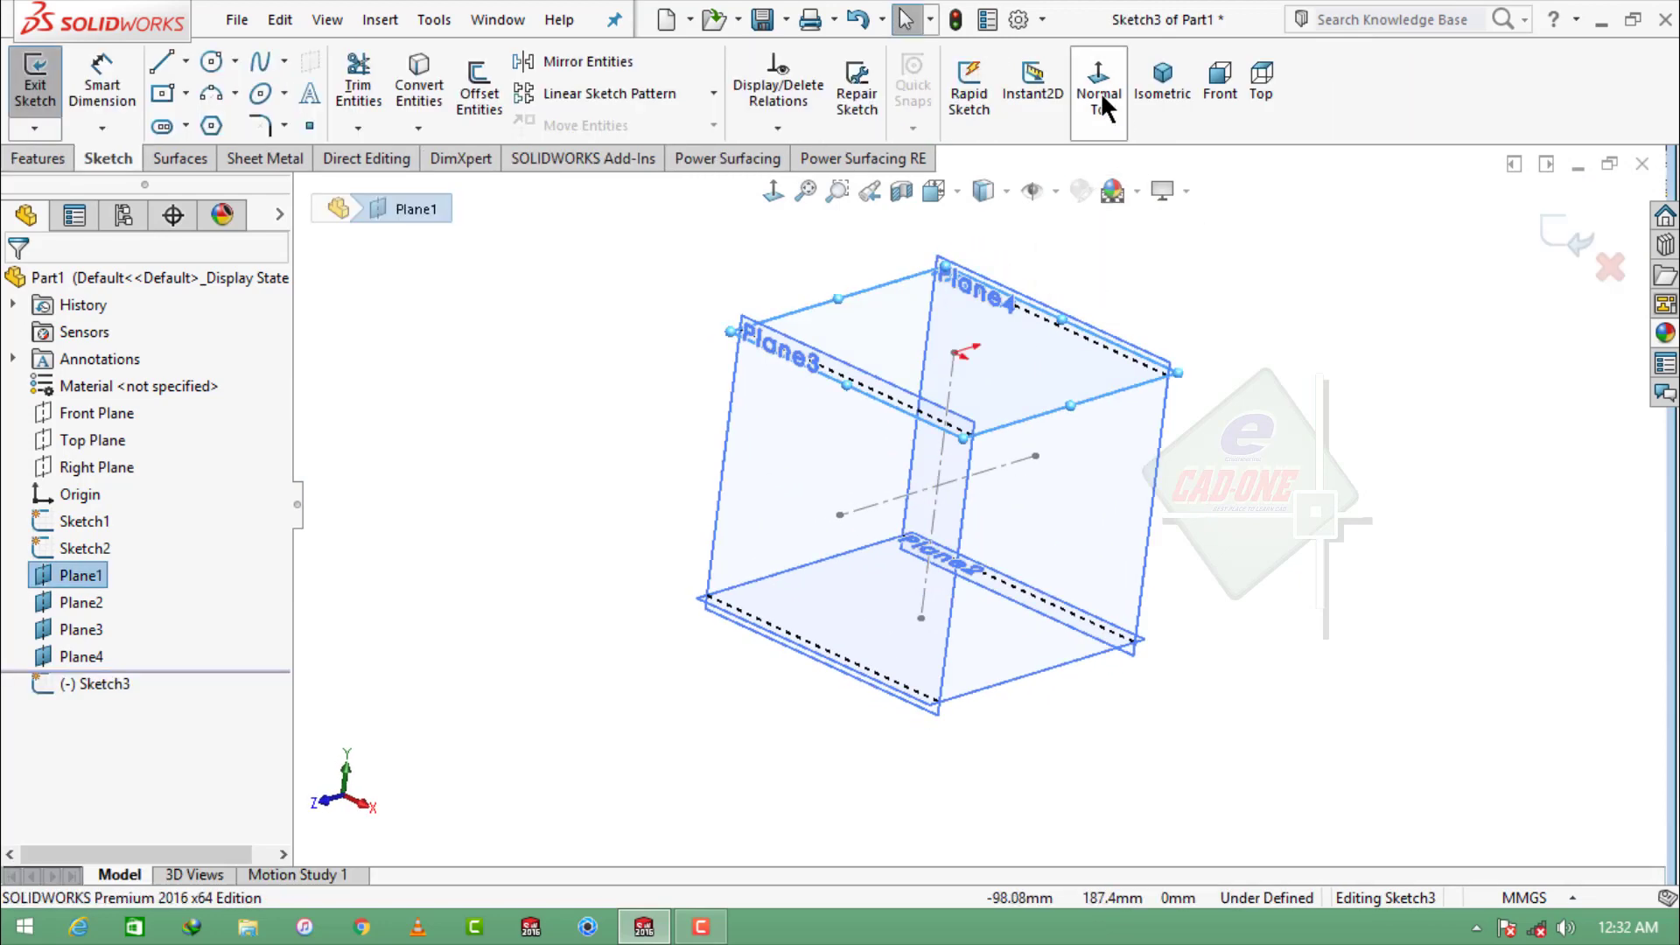
left_click(1101, 96)
left_click(211, 61)
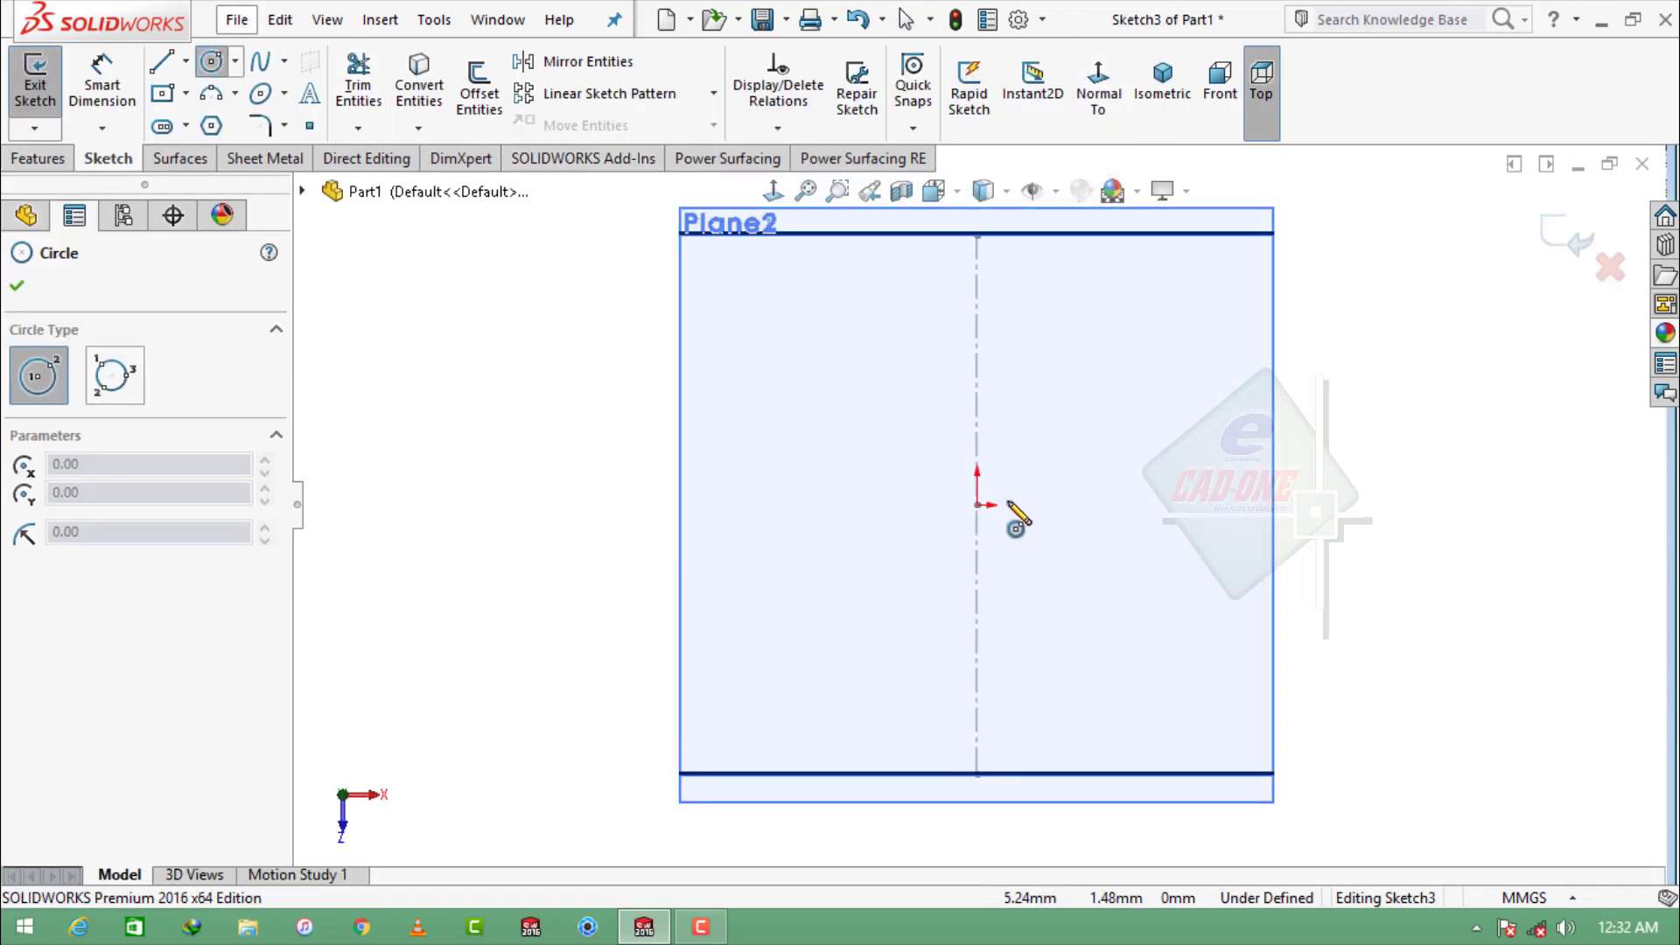
left_click(978, 505)
left_click(1007, 527)
- Dimension the circle on Plane1 to a diameter of 15 mm
left_click(131, 94)
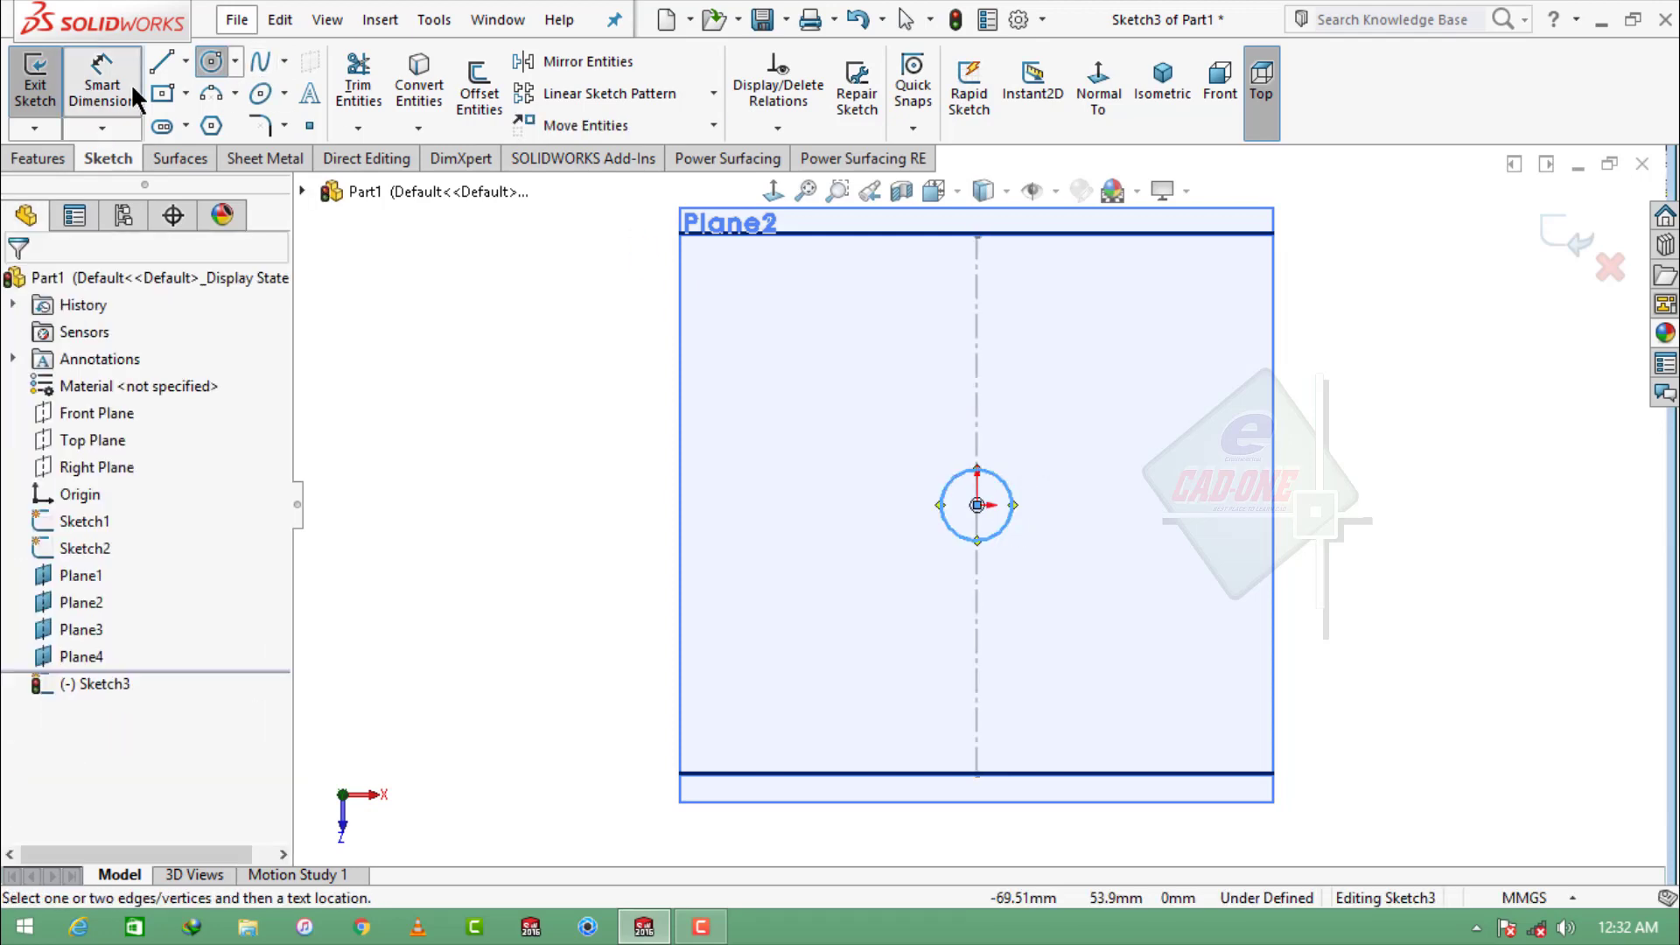
left_click(944, 480)
left_click(548, 512)
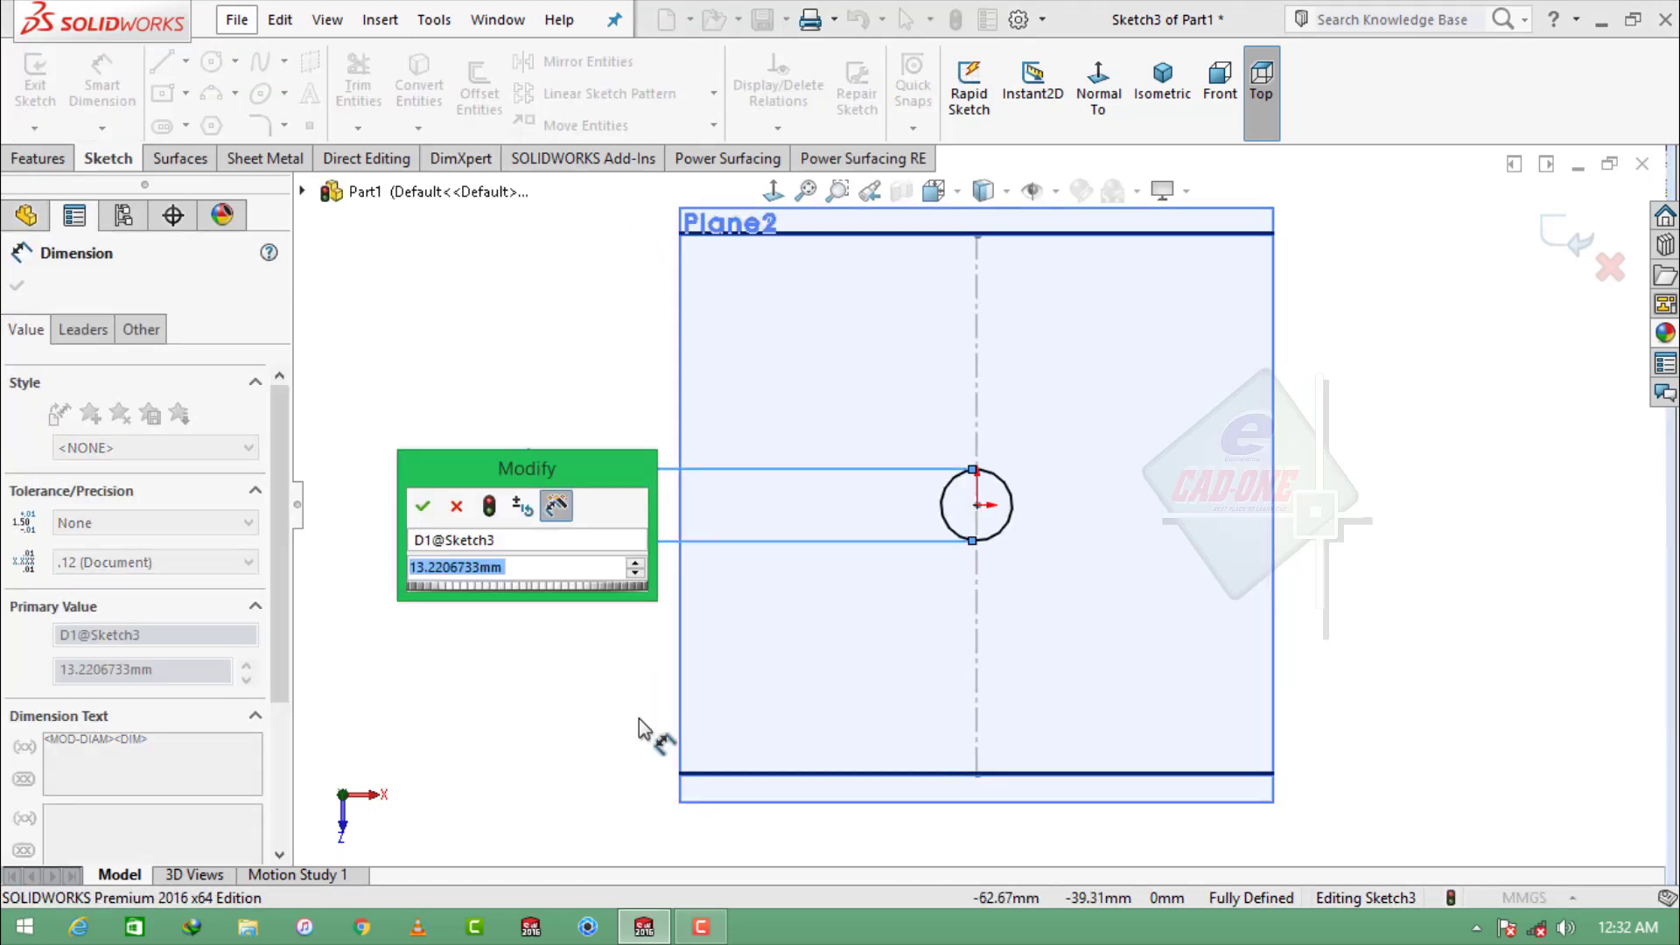
type("15")
key("Return")
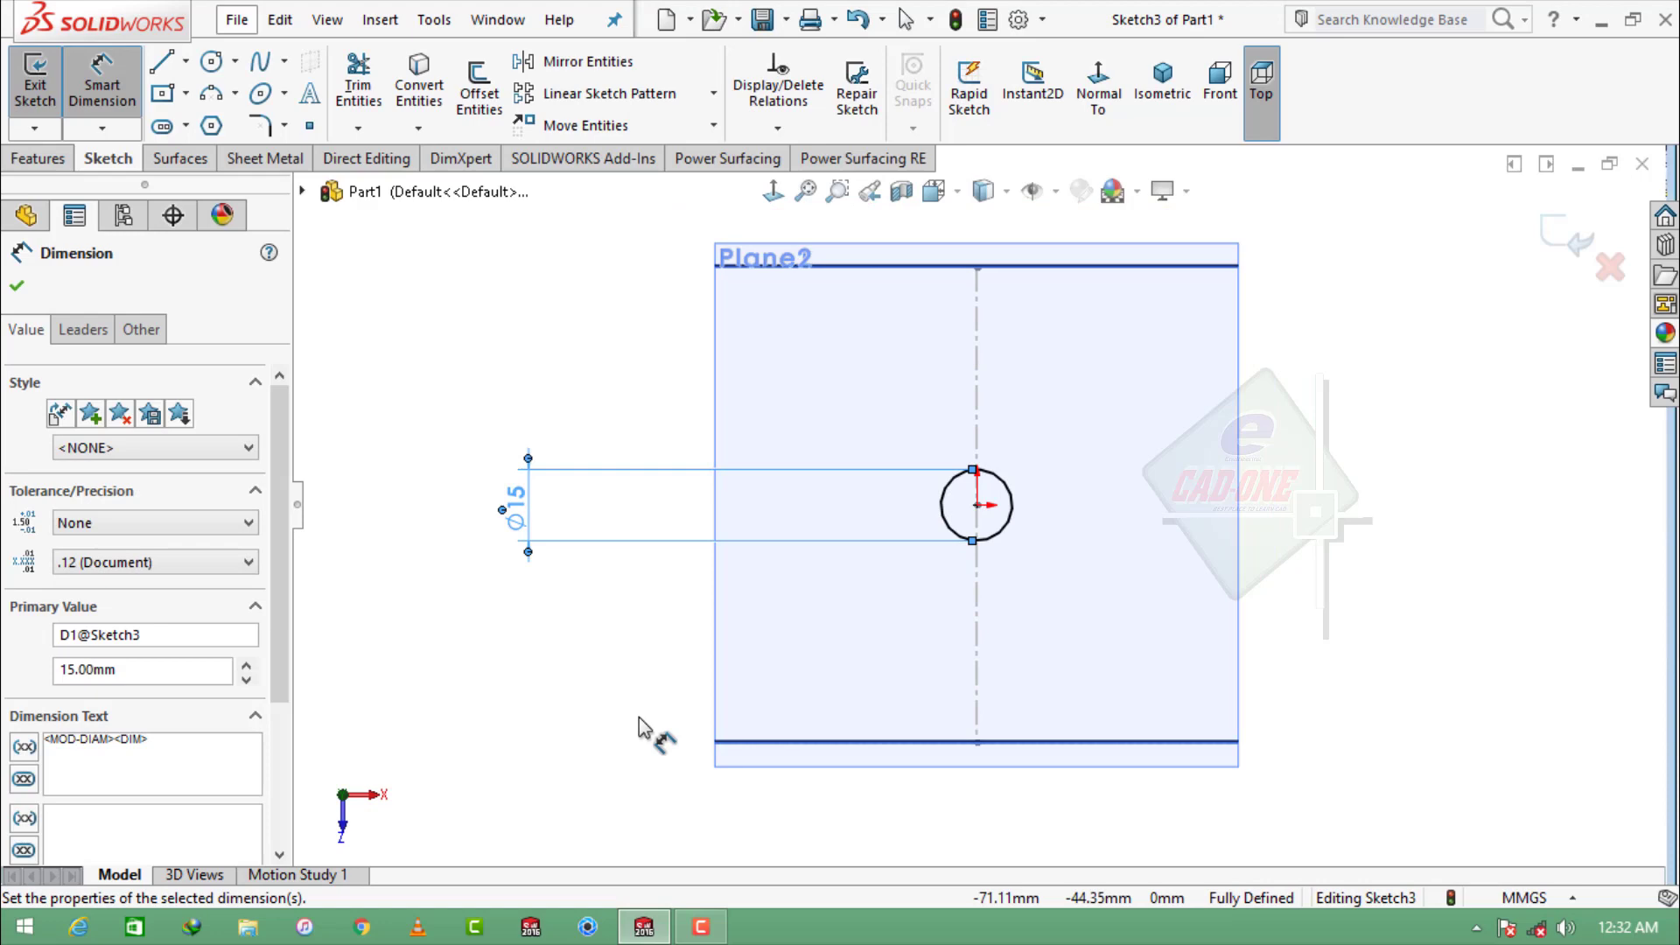
- Draw a vertical diameter line across the circle on Plane1 and trim away the circle's right half
left_click(963, 356)
left_click(161, 61)
left_click(976, 473)
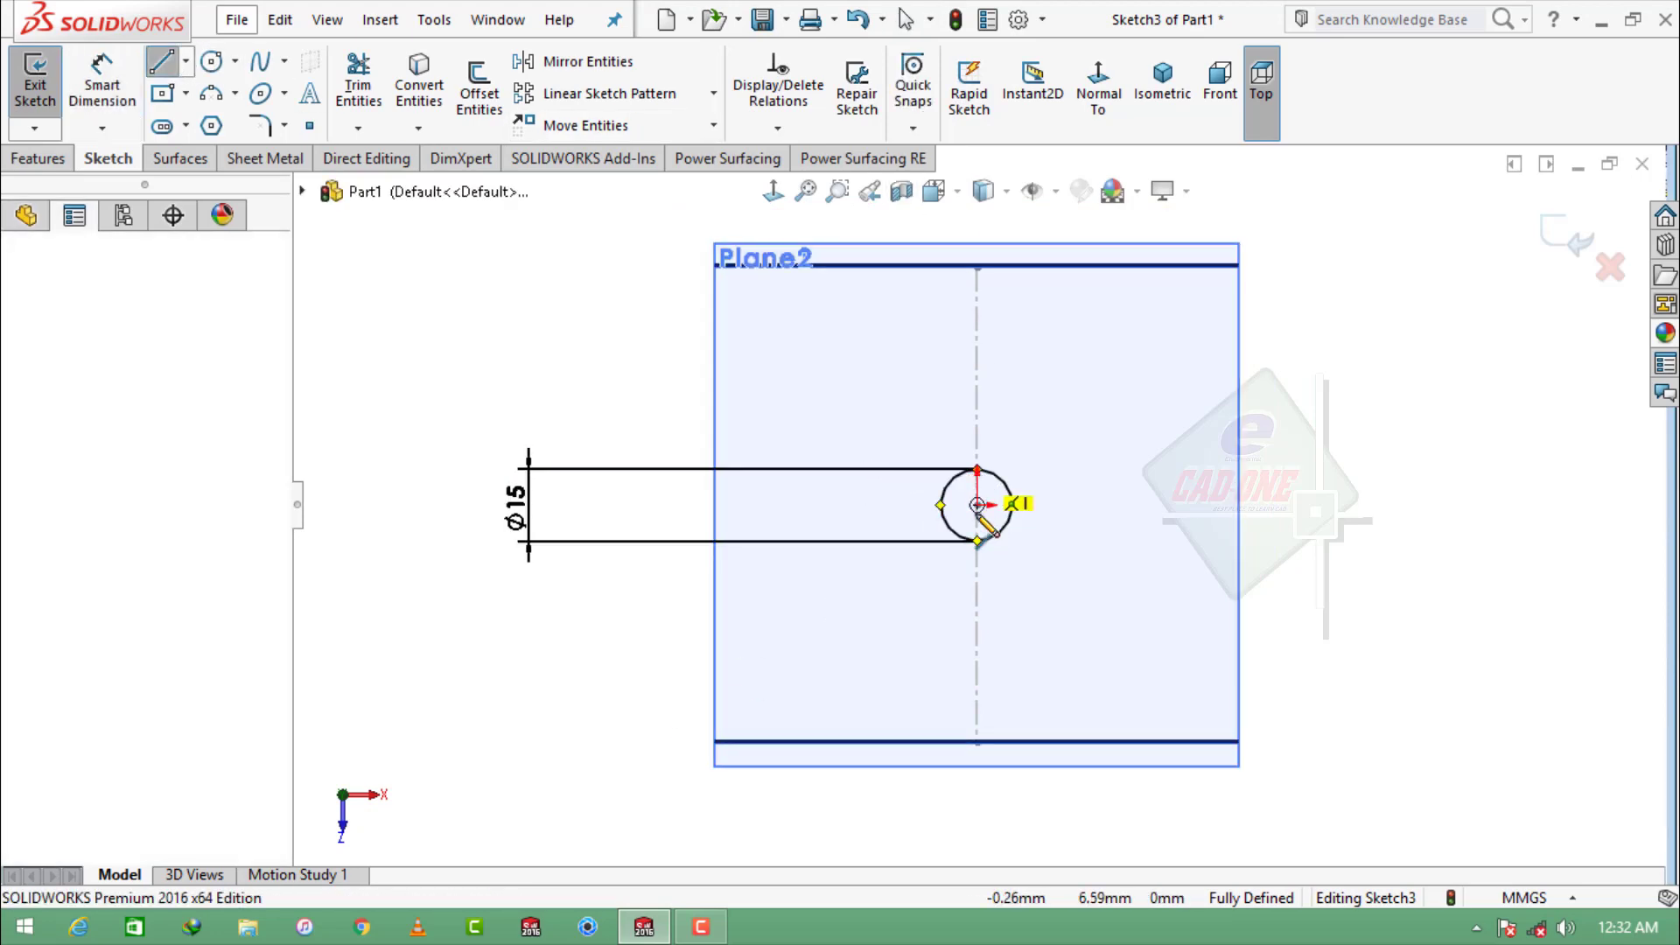
left_click(358, 83)
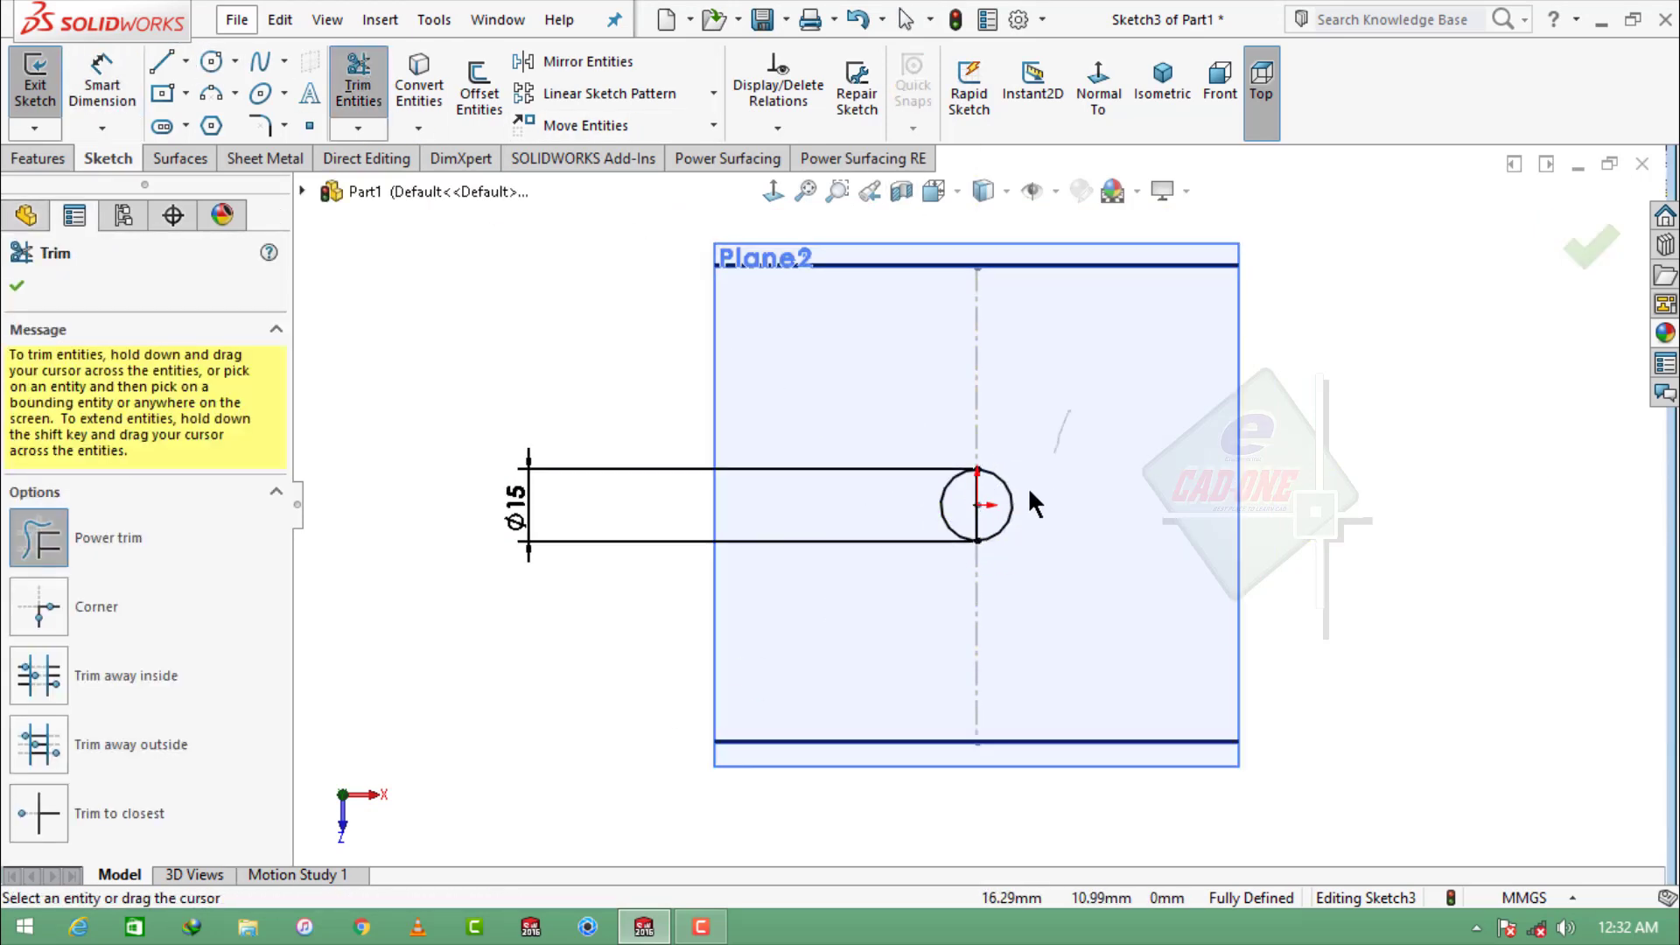
left_click_drag(1027, 487, 1000, 511)
key("Escape")
- Convert the half circle's vertical diameter line to construction geometry and close the Plane1 sketch
scroll(999, 511, "down", 5)
left_click(982, 422)
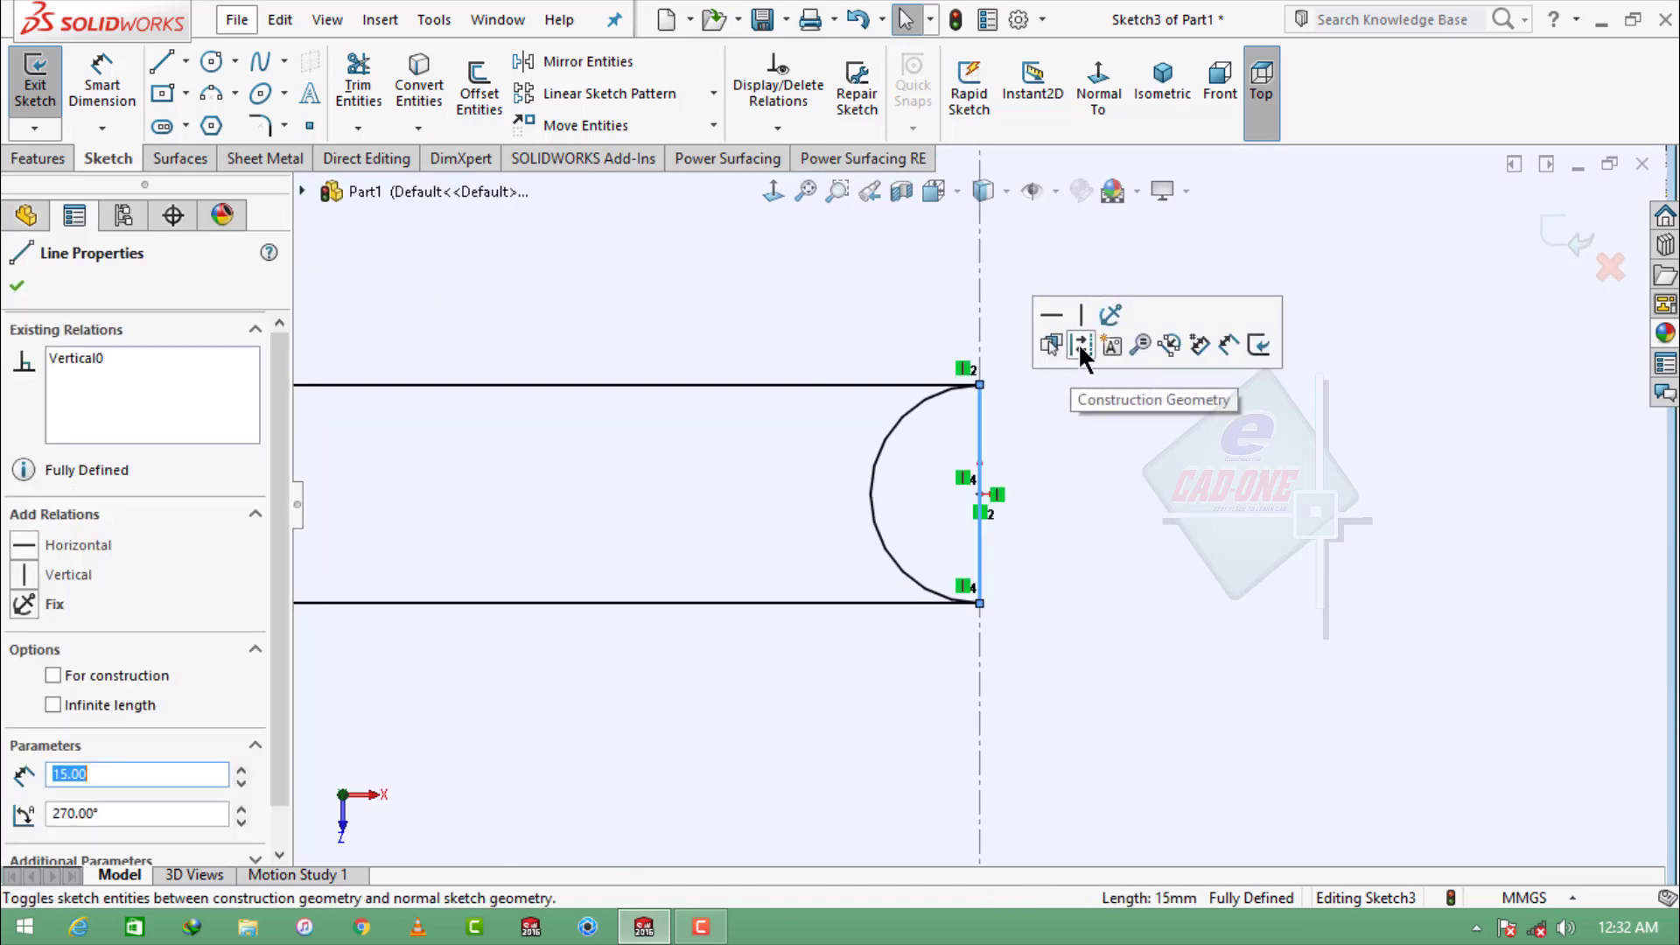
left_click(1079, 345)
left_click(1559, 227)
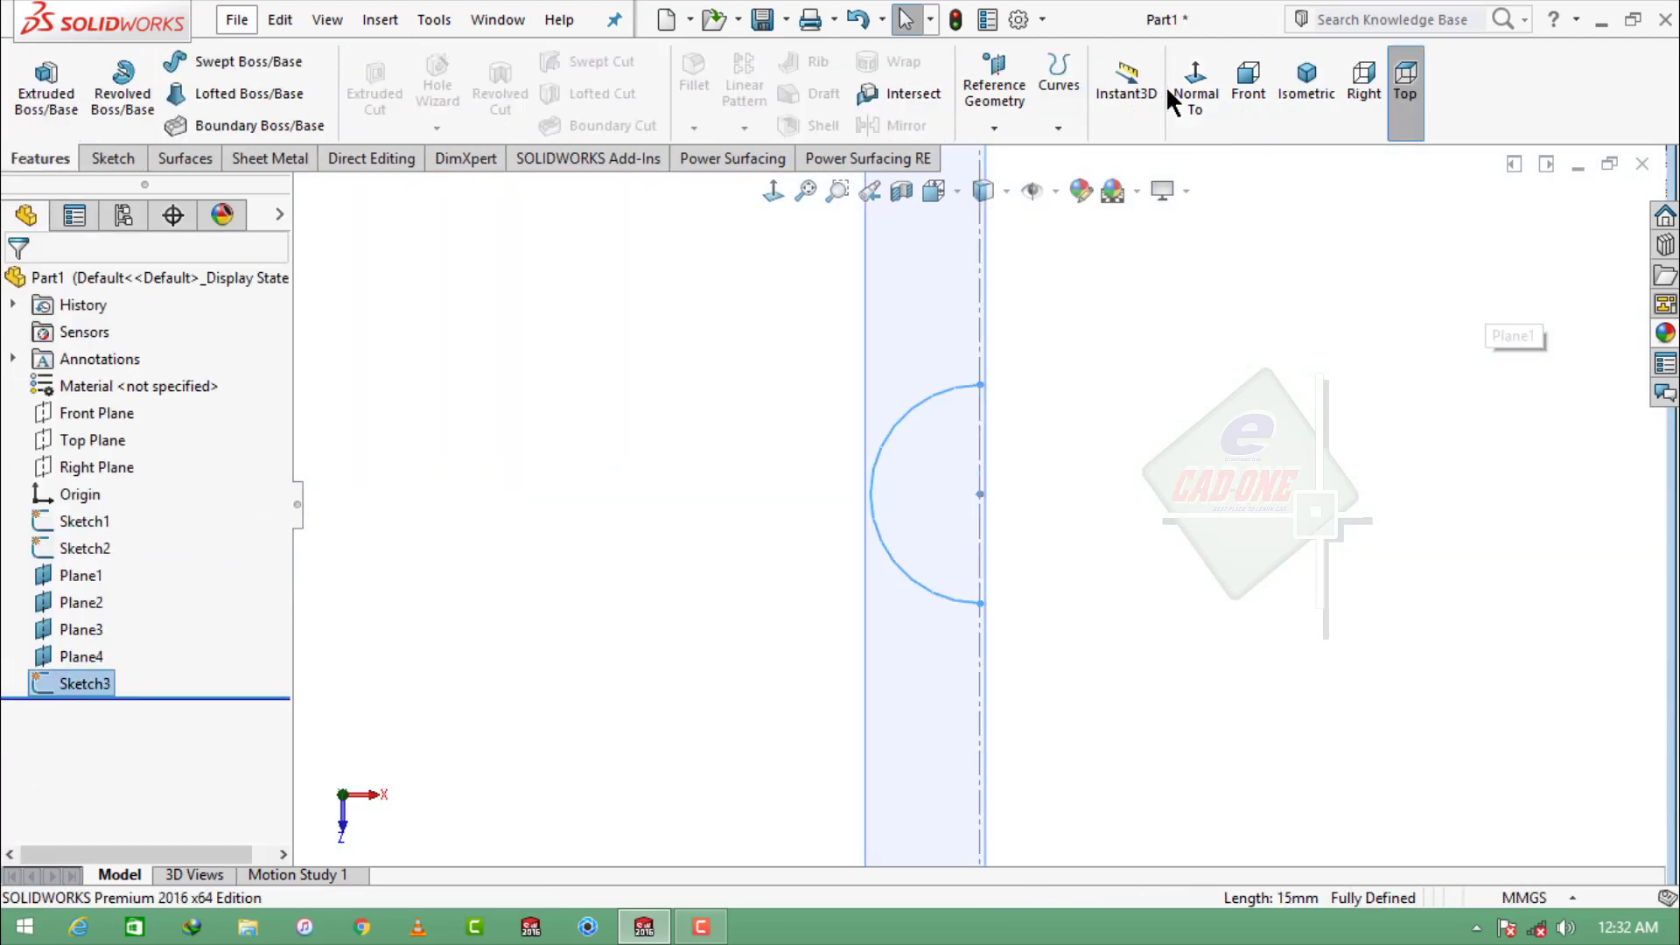
- Start a sketch on the lower offset plane, Plane2, convert the upper half-circle arc from Plane1 into it, and close the sketch
left_click(1293, 95)
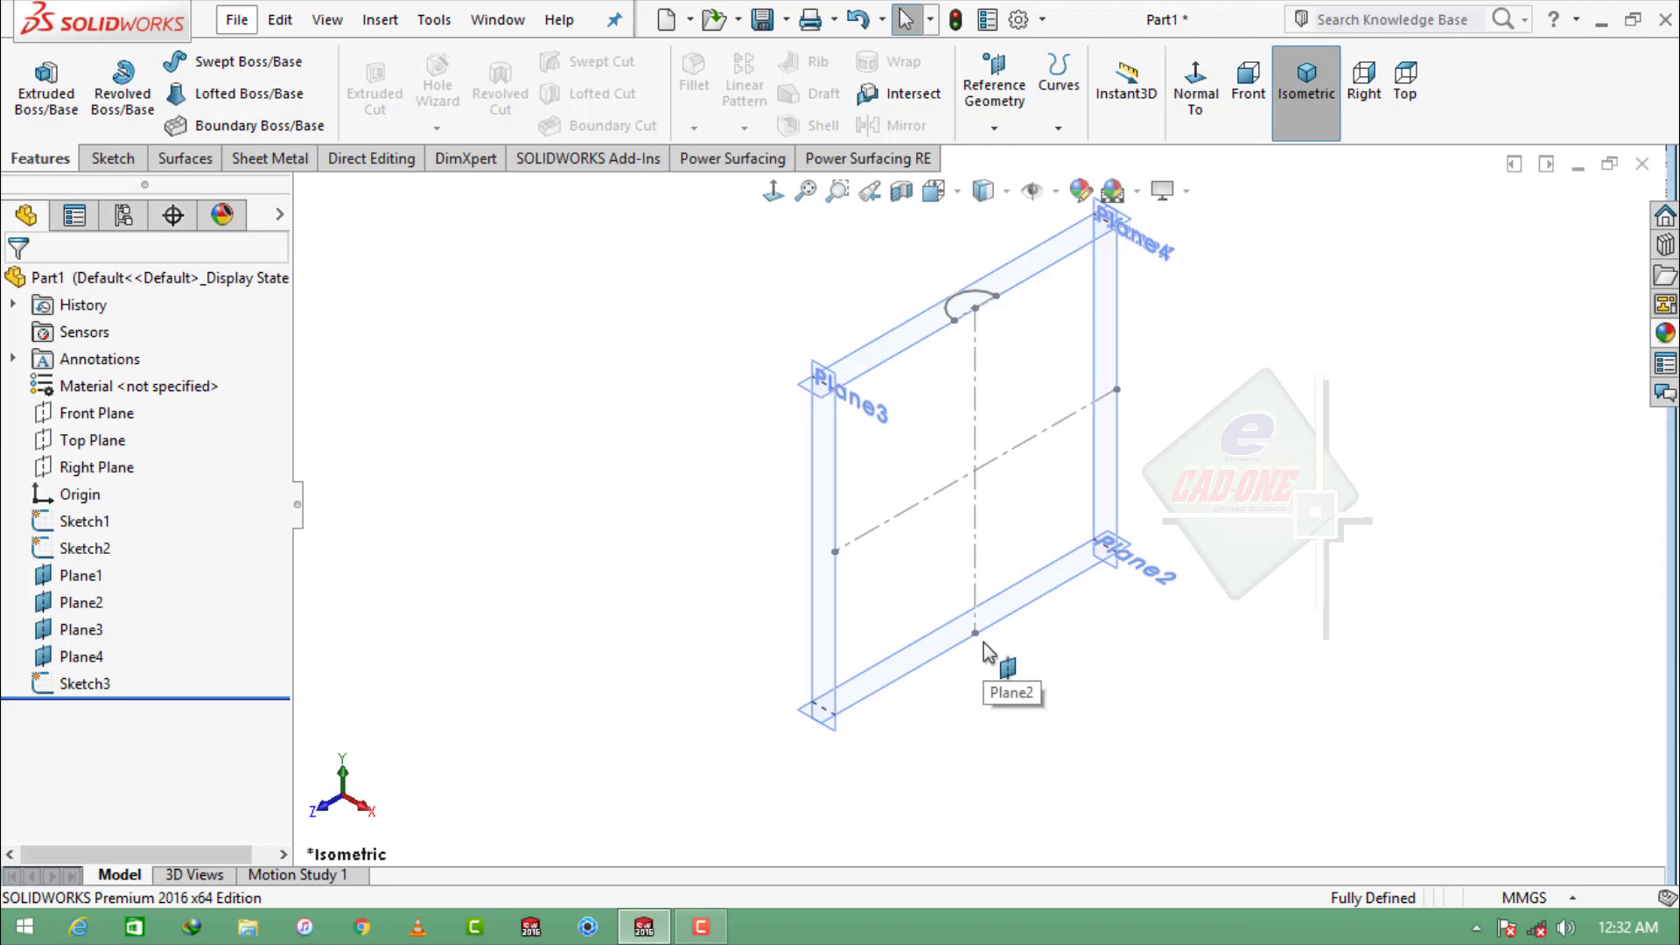
left_click(920, 654)
left_click(1027, 584)
left_click(419, 95)
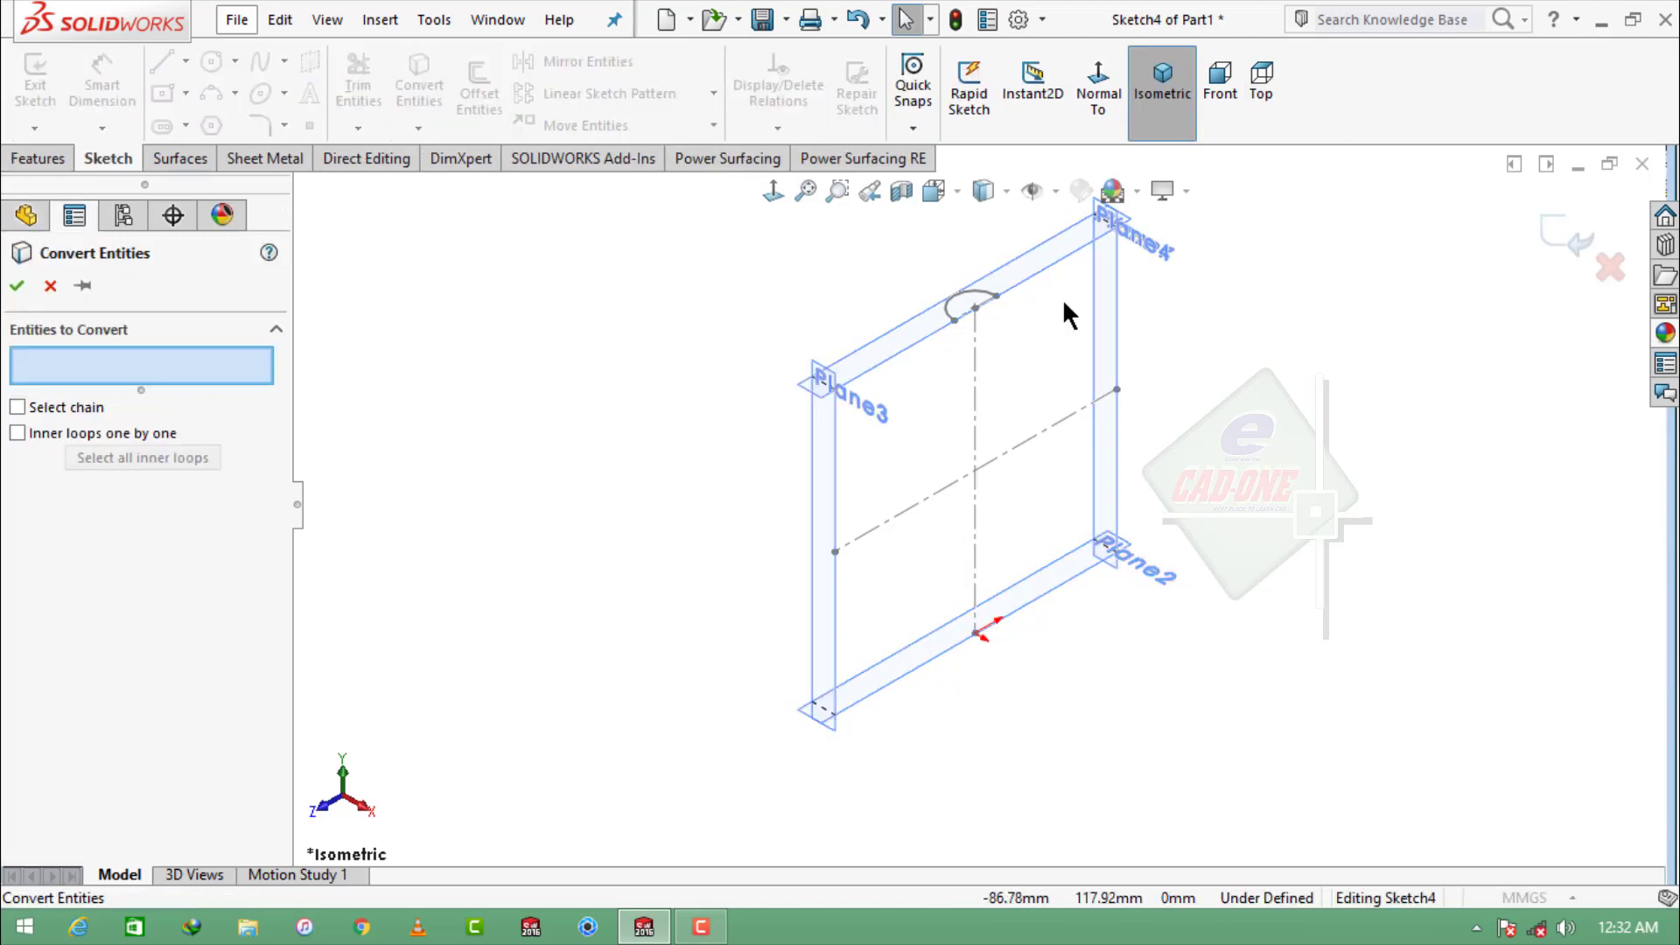
left_click(975, 292)
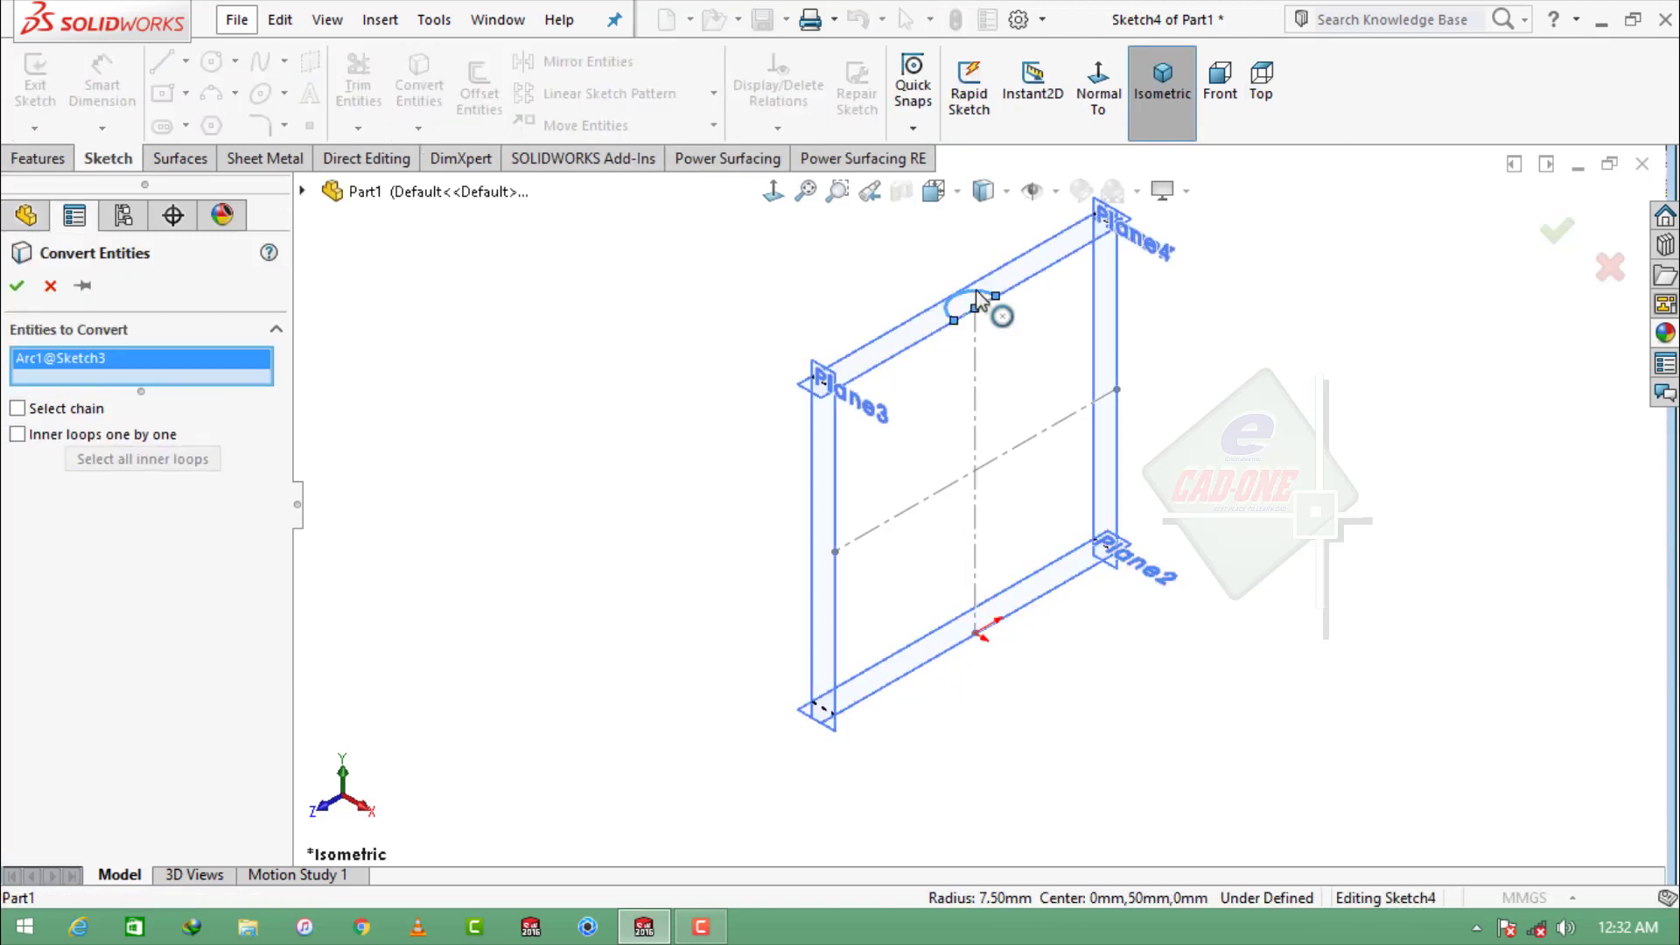
left_click(17, 289)
scroll(827, 537, "down", 3)
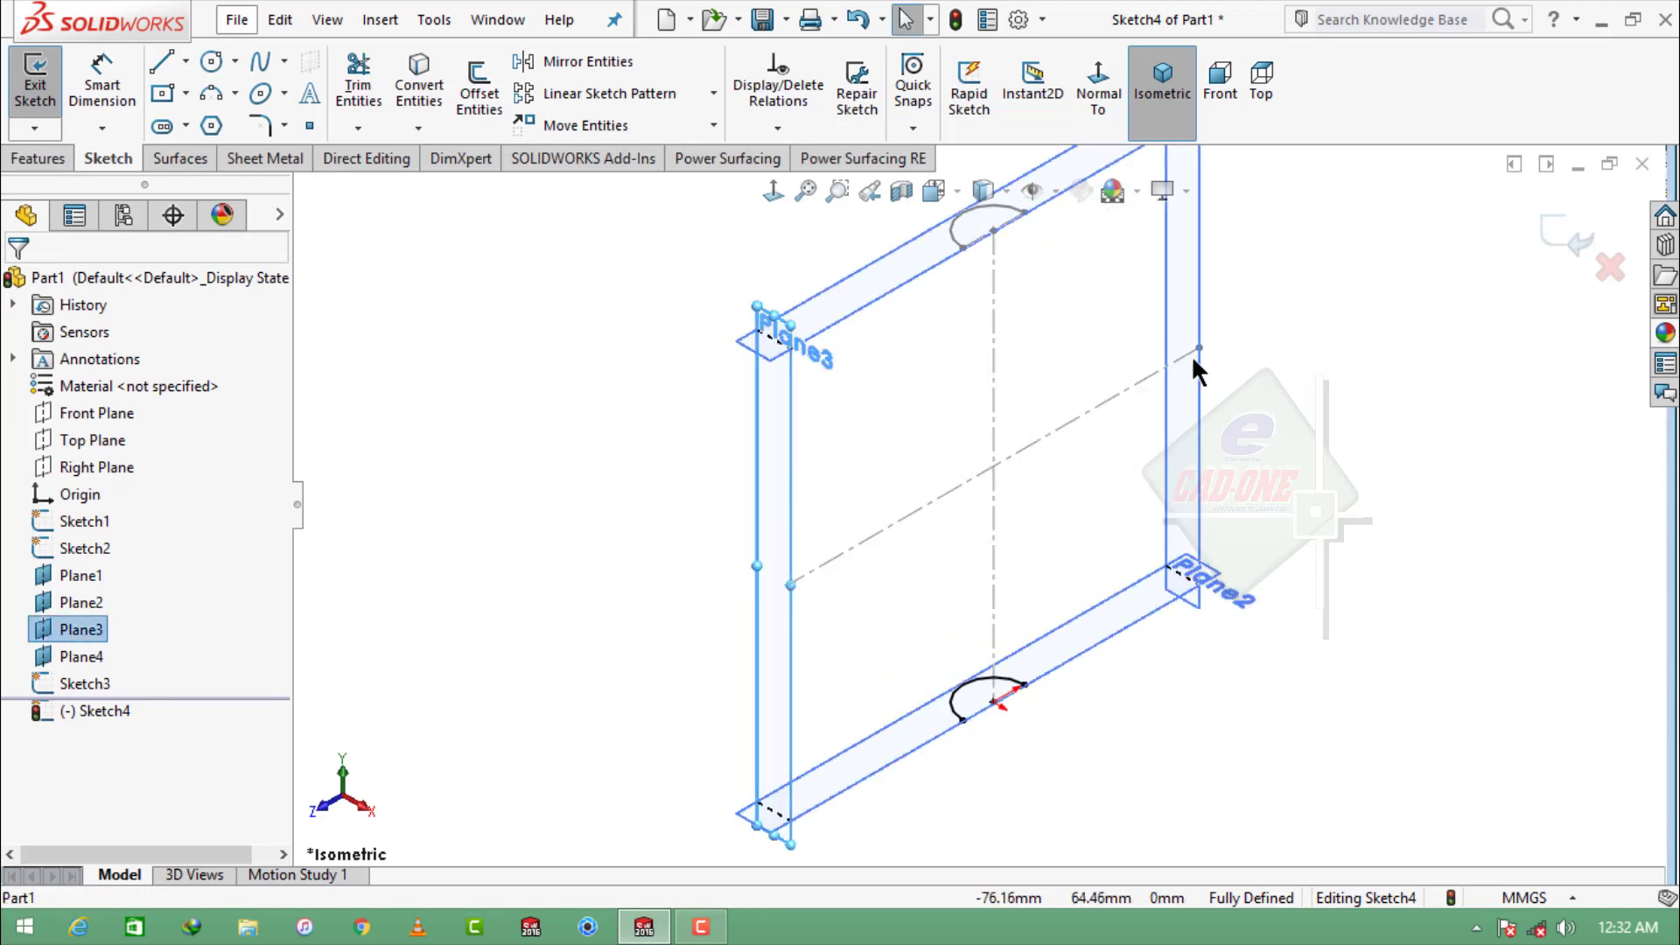
left_click(1563, 233)
- Start a sketch on Plane3 and draw a circle about 23 mm in diameter centred on the origin
left_click(778, 510)
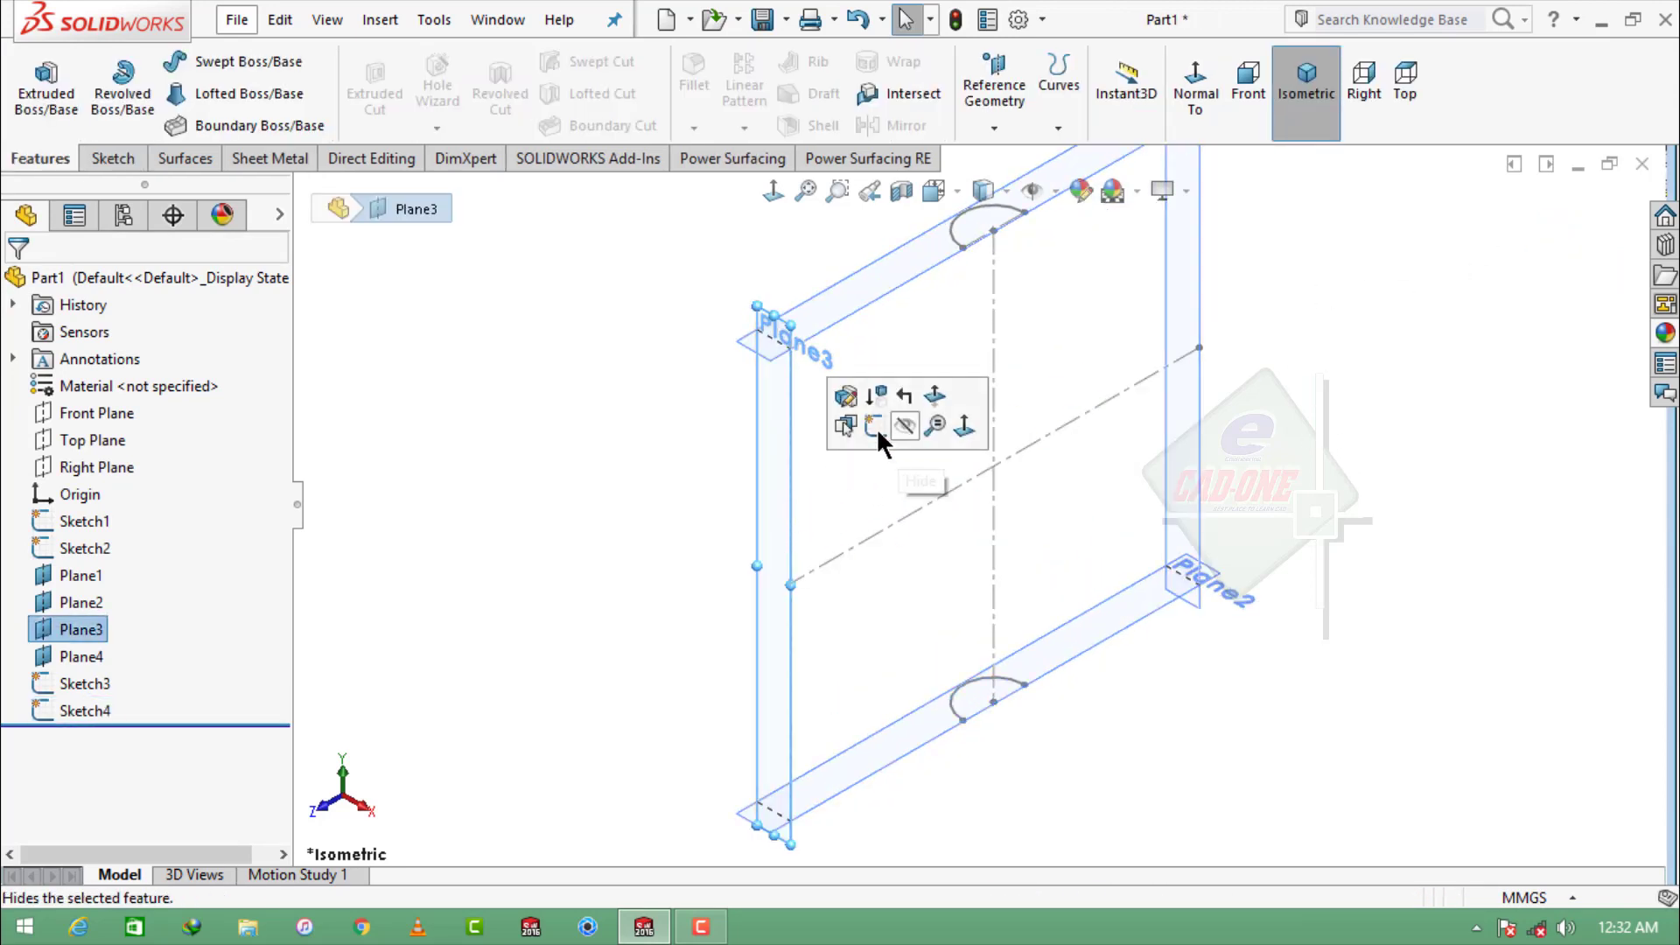
left_click(875, 427)
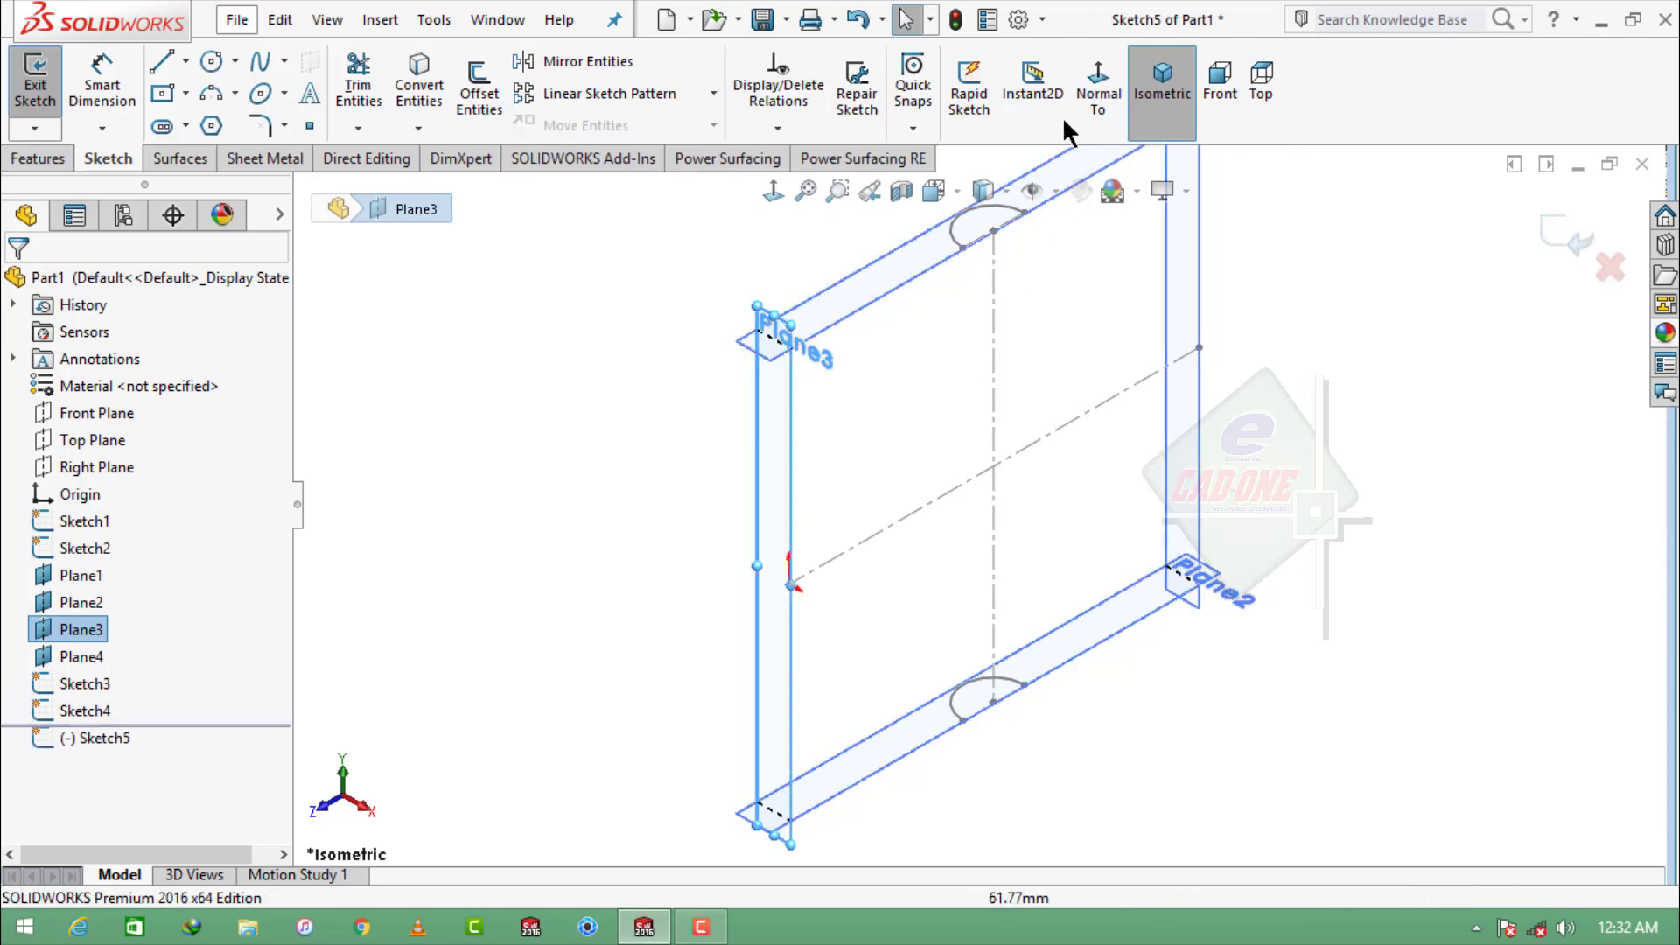
left_click(211, 63)
left_click(997, 505)
left_click(1032, 452)
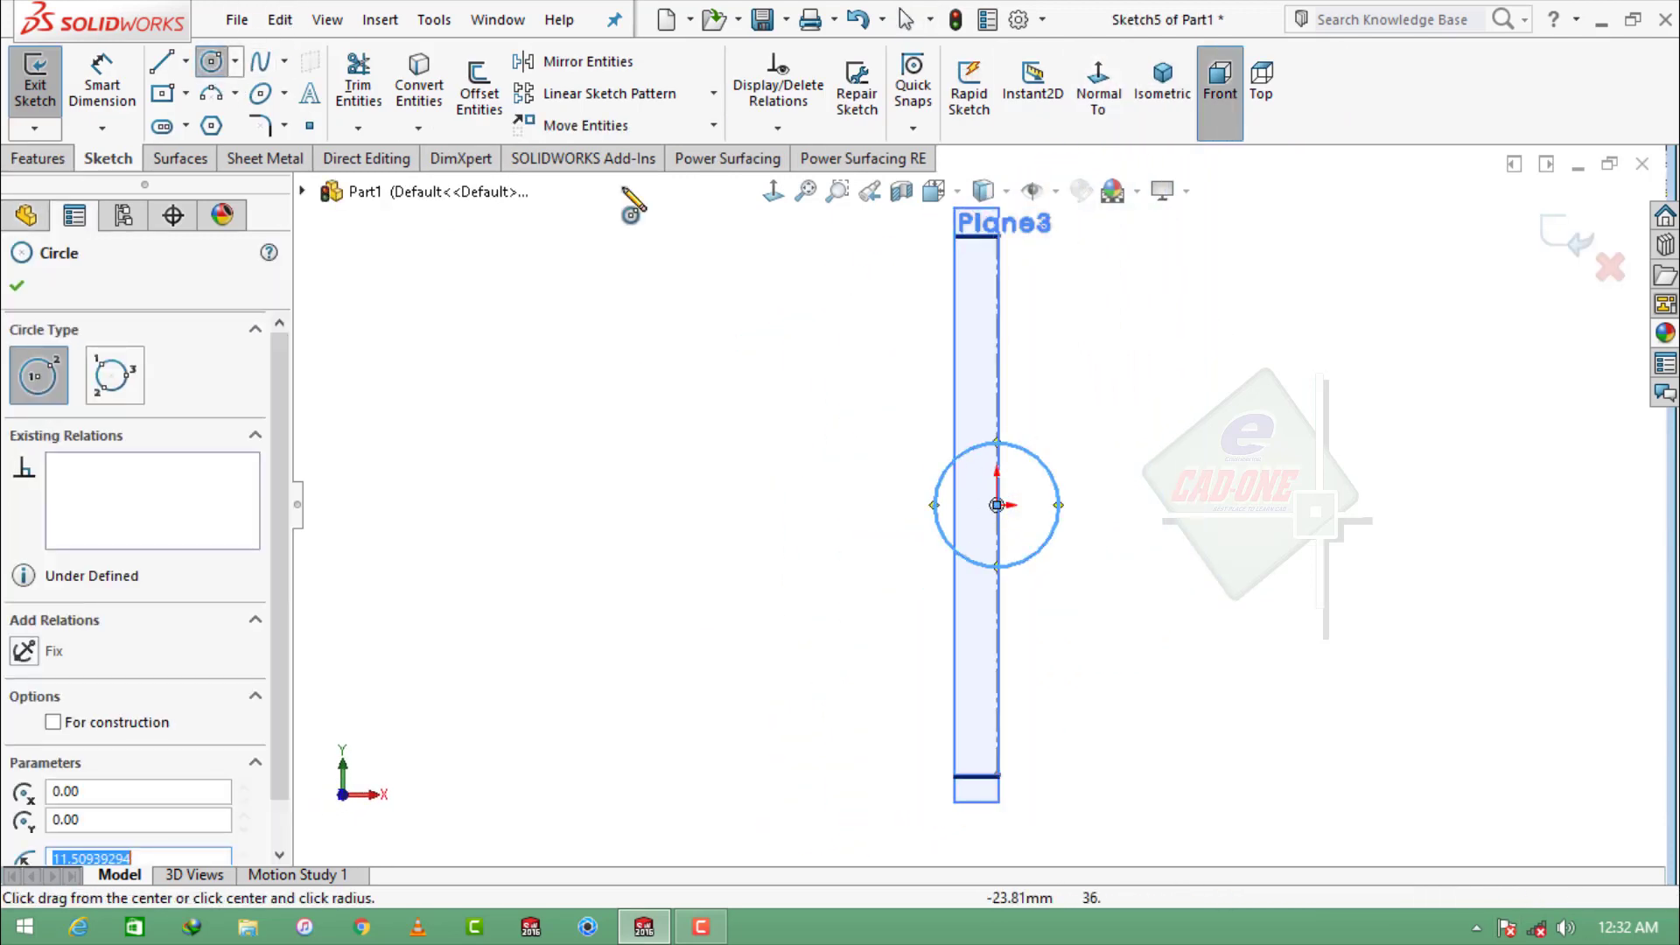
- Dimension the circle on Plane3 to a diameter of 15 mm
left_click(109, 77)
left_click(935, 512)
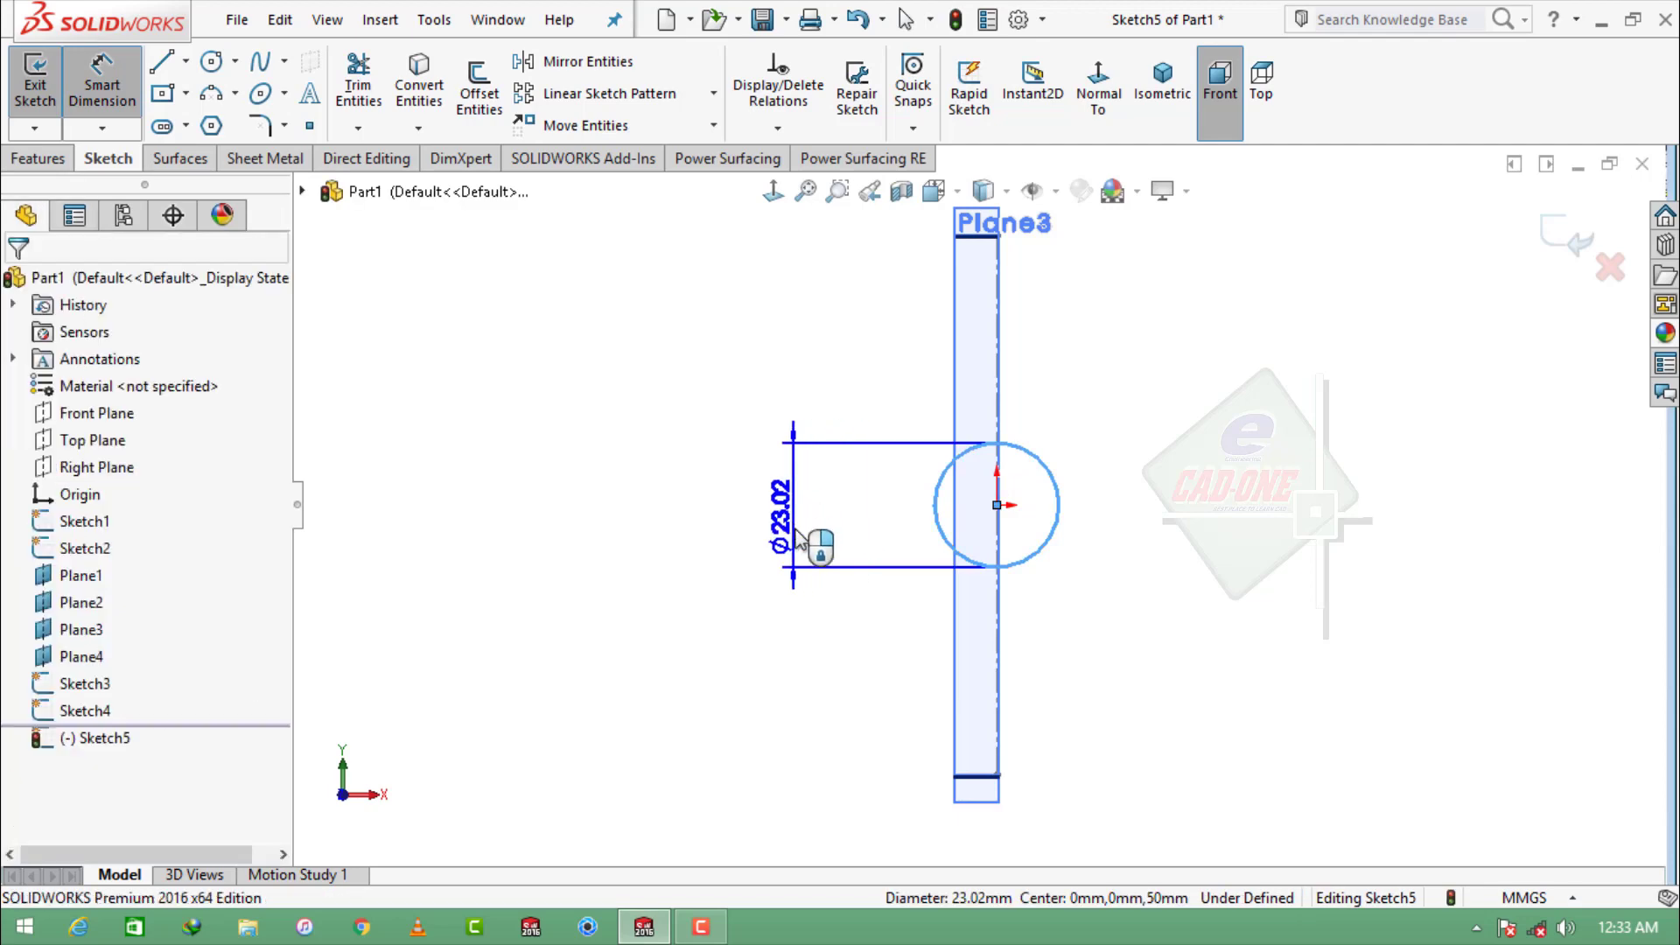
left_click(796, 525)
type("15")
key("Return")
key("Escape")
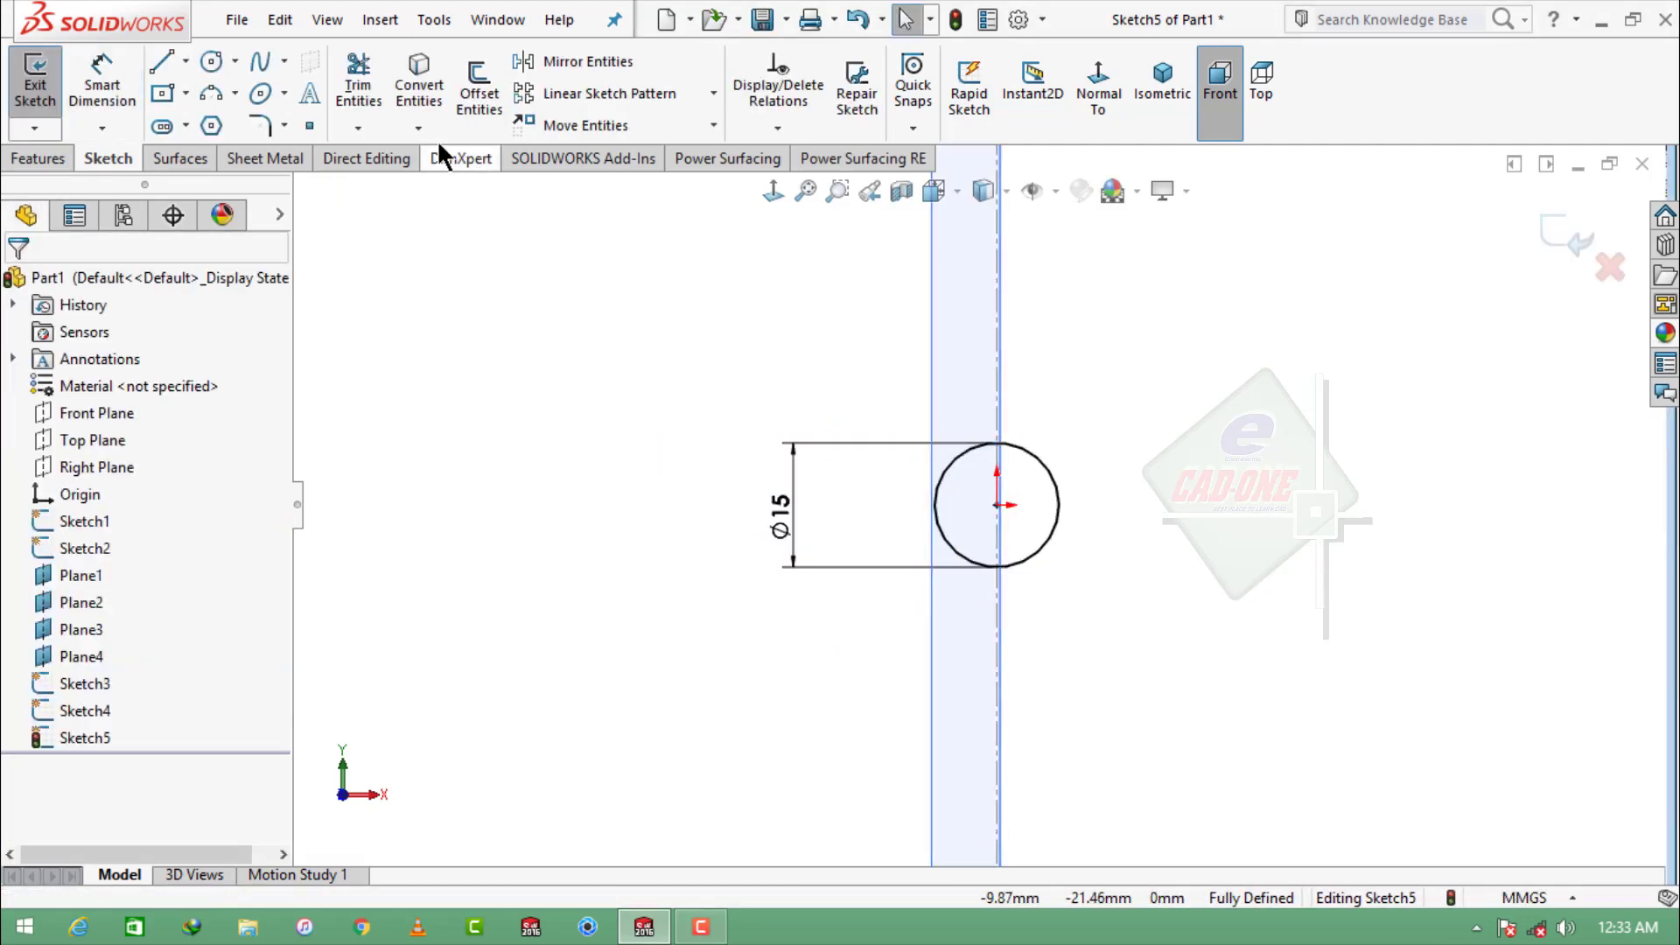
- Draw a vertical diameter line across the Plane3 circle and trim away the circle's left half
left_click(174, 63)
scroll(1089, 543, "down", 3)
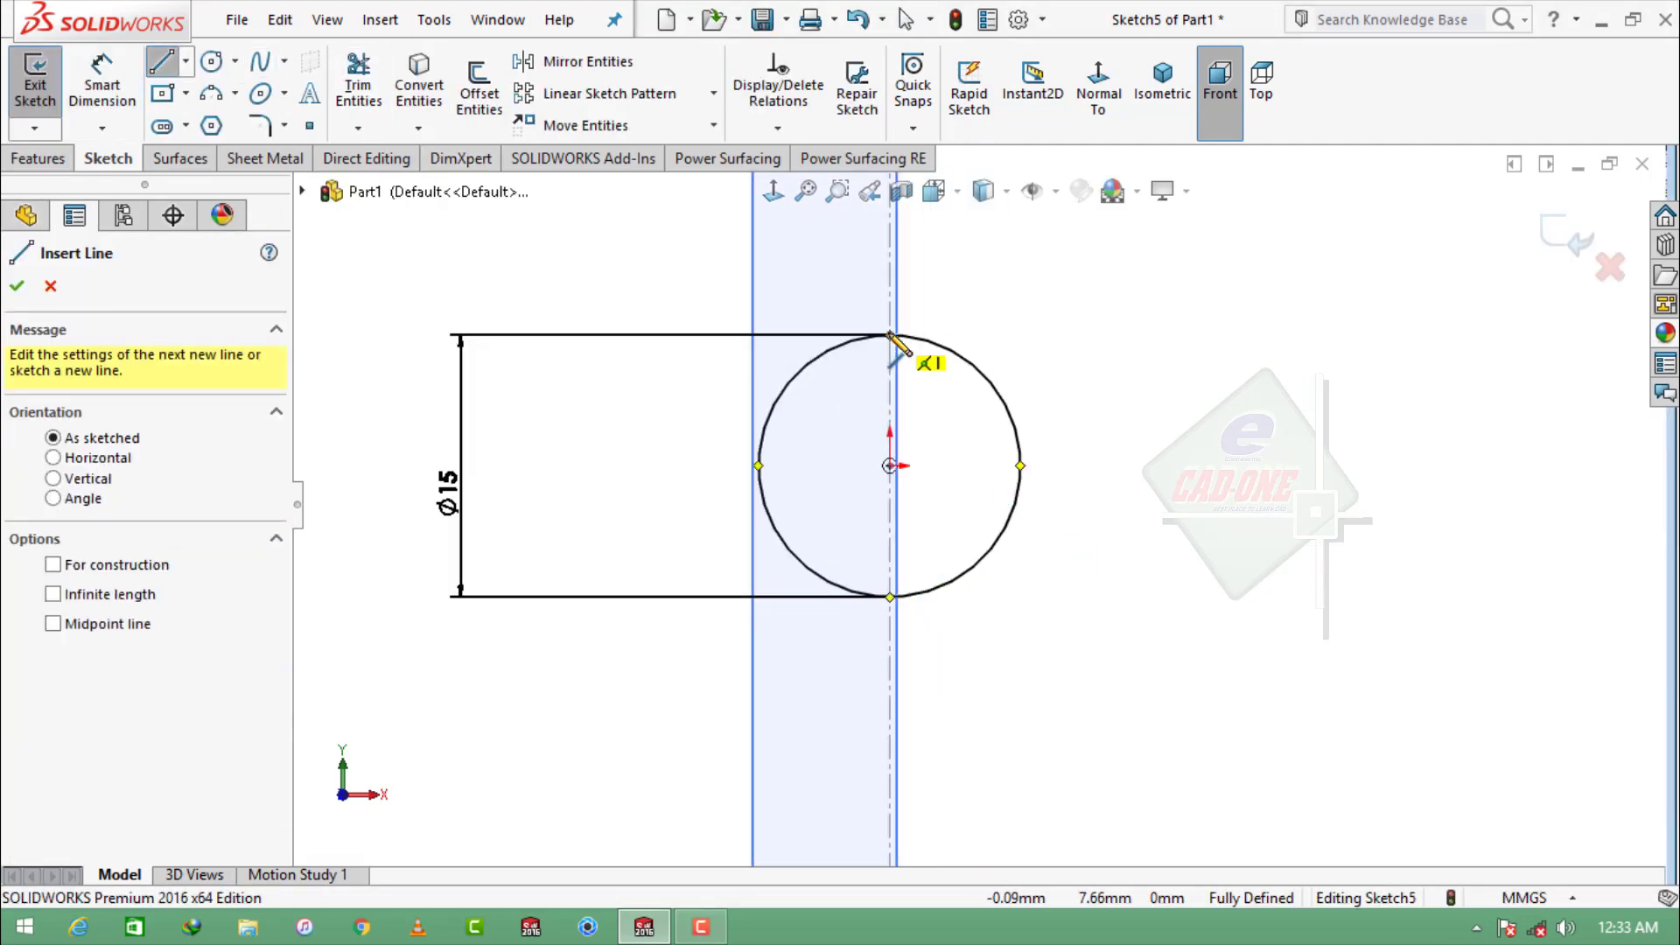
left_click(890, 334)
left_click(889, 598)
key("Escape")
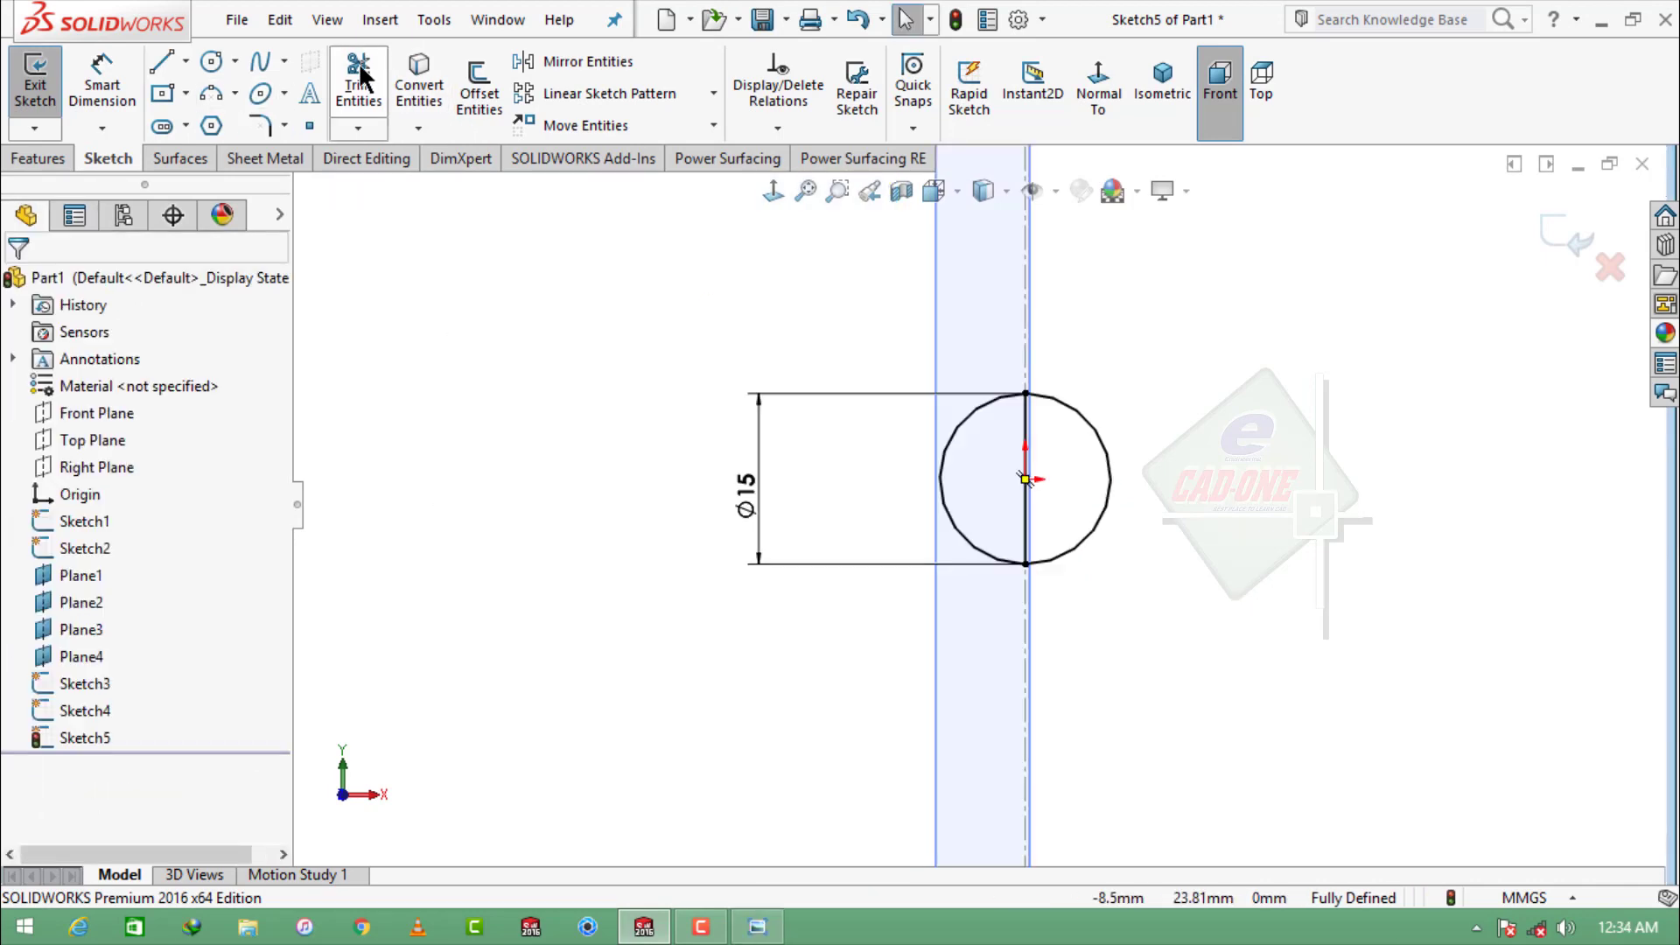
left_click_drag(995, 444, 780, 625)
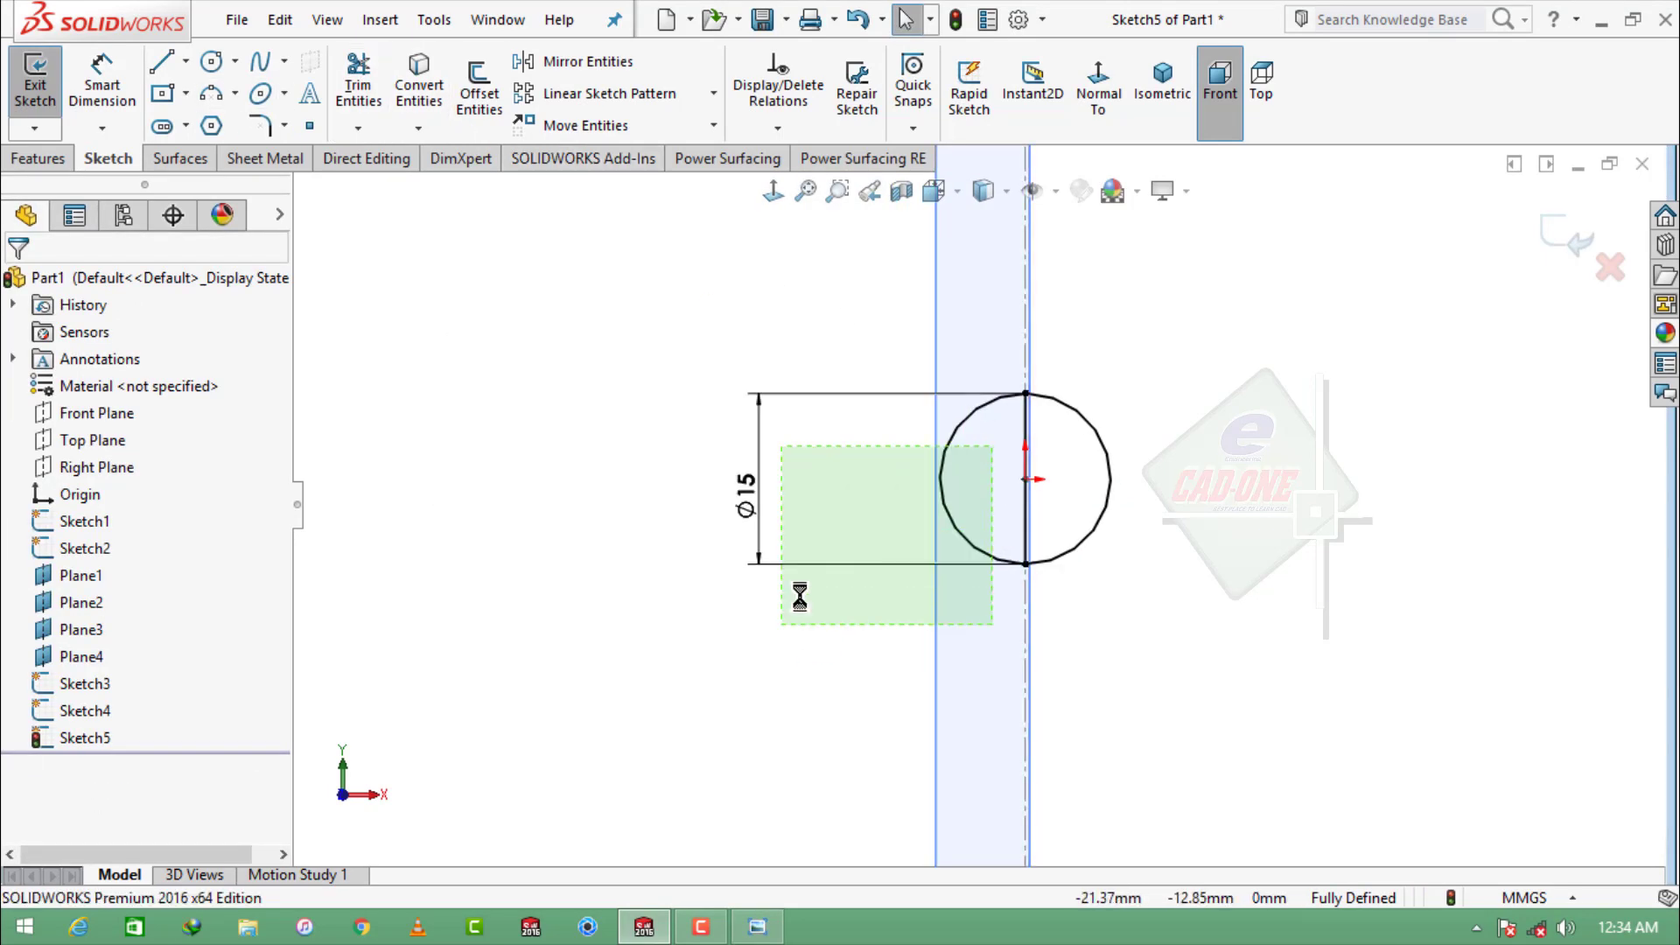
left_click(358, 83)
left_click_drag(905, 411, 989, 462)
key("Escape")
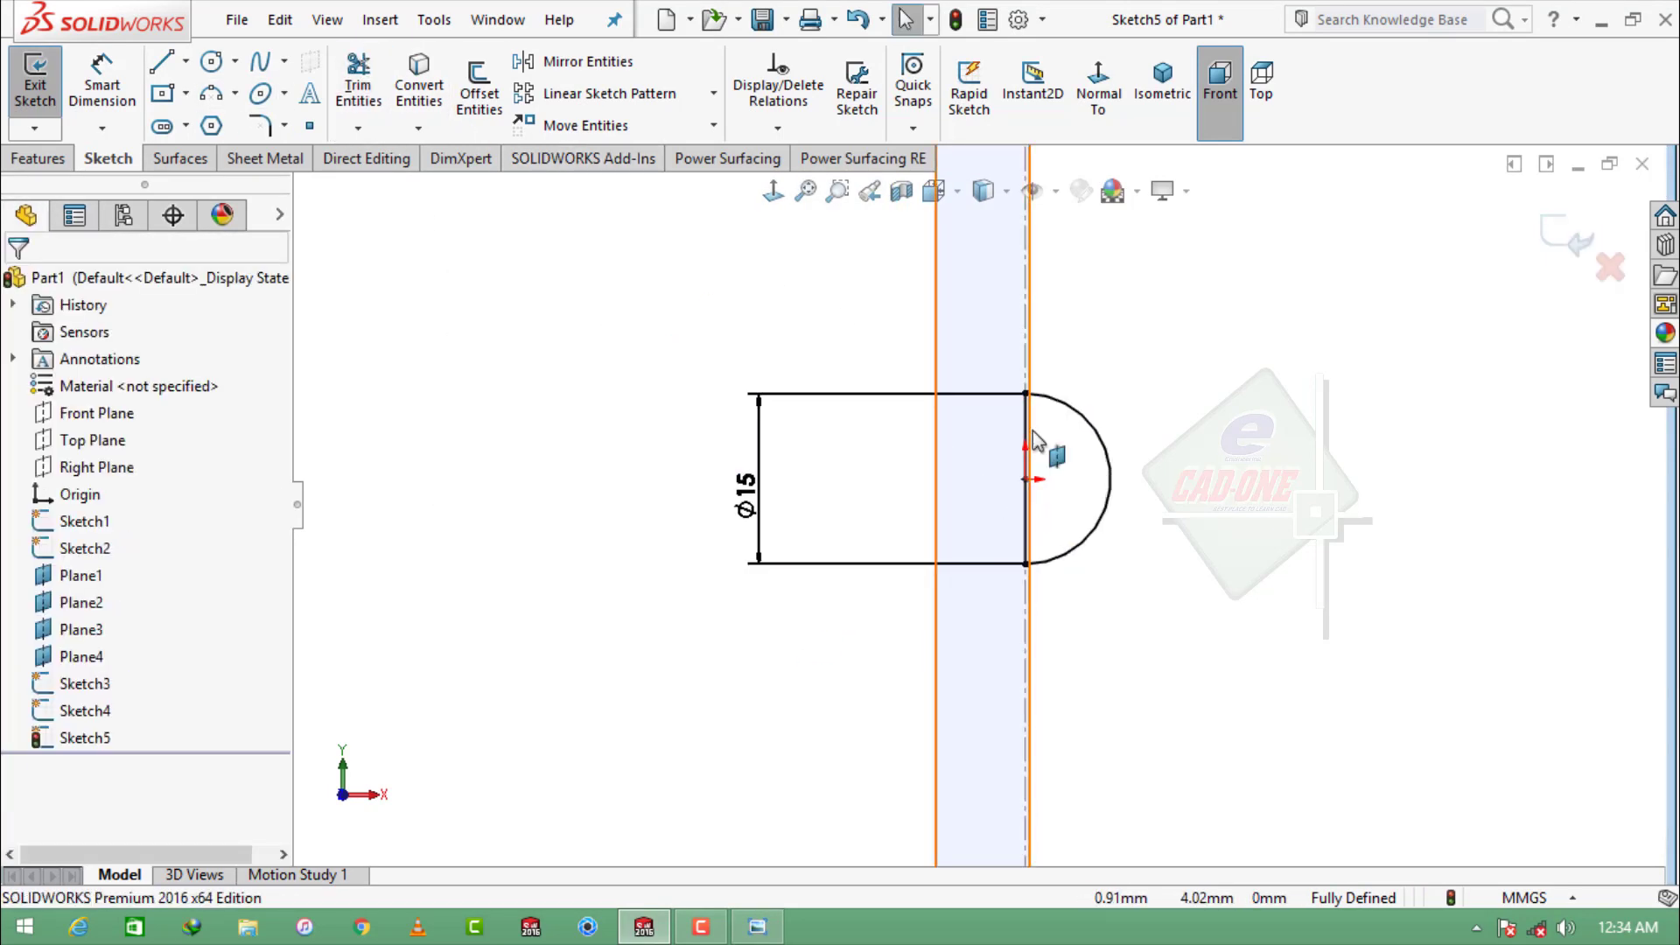
- Convert the vertical diameter line on Plane3 to construction geometry and close the sketch
left_click(1027, 430)
left_click(1122, 352)
left_click(1563, 235)
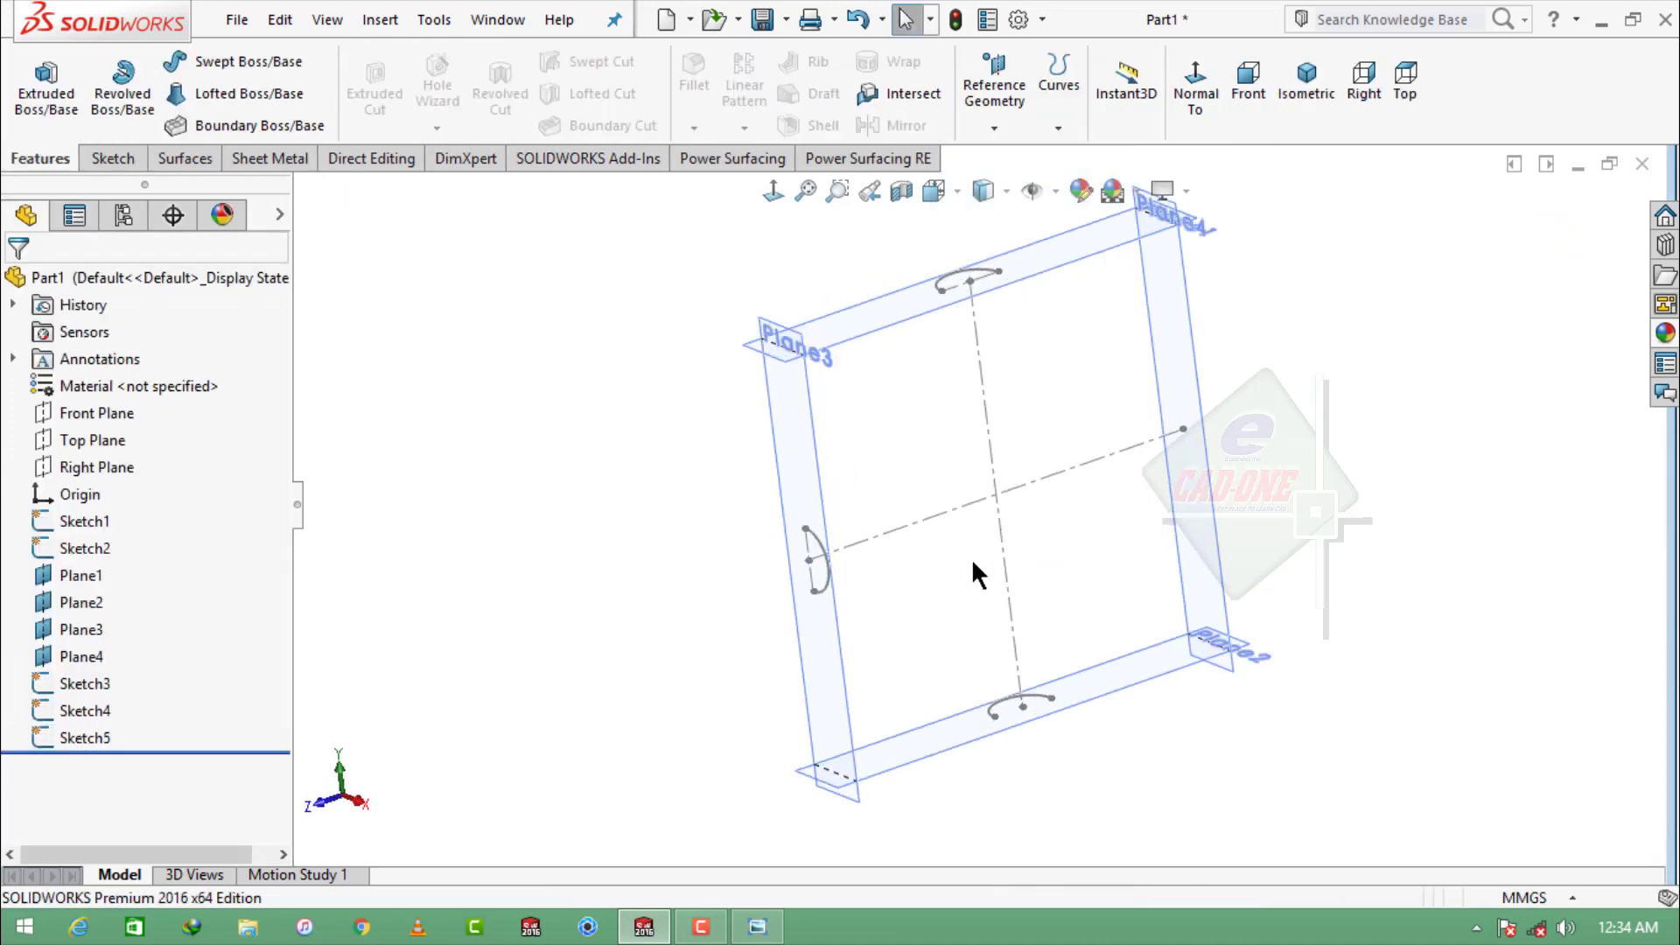
- Reopen the half-circle sketch on Plane3 to check its geometry, and close it
scroll(901, 582, "down", 4)
left_click(893, 517)
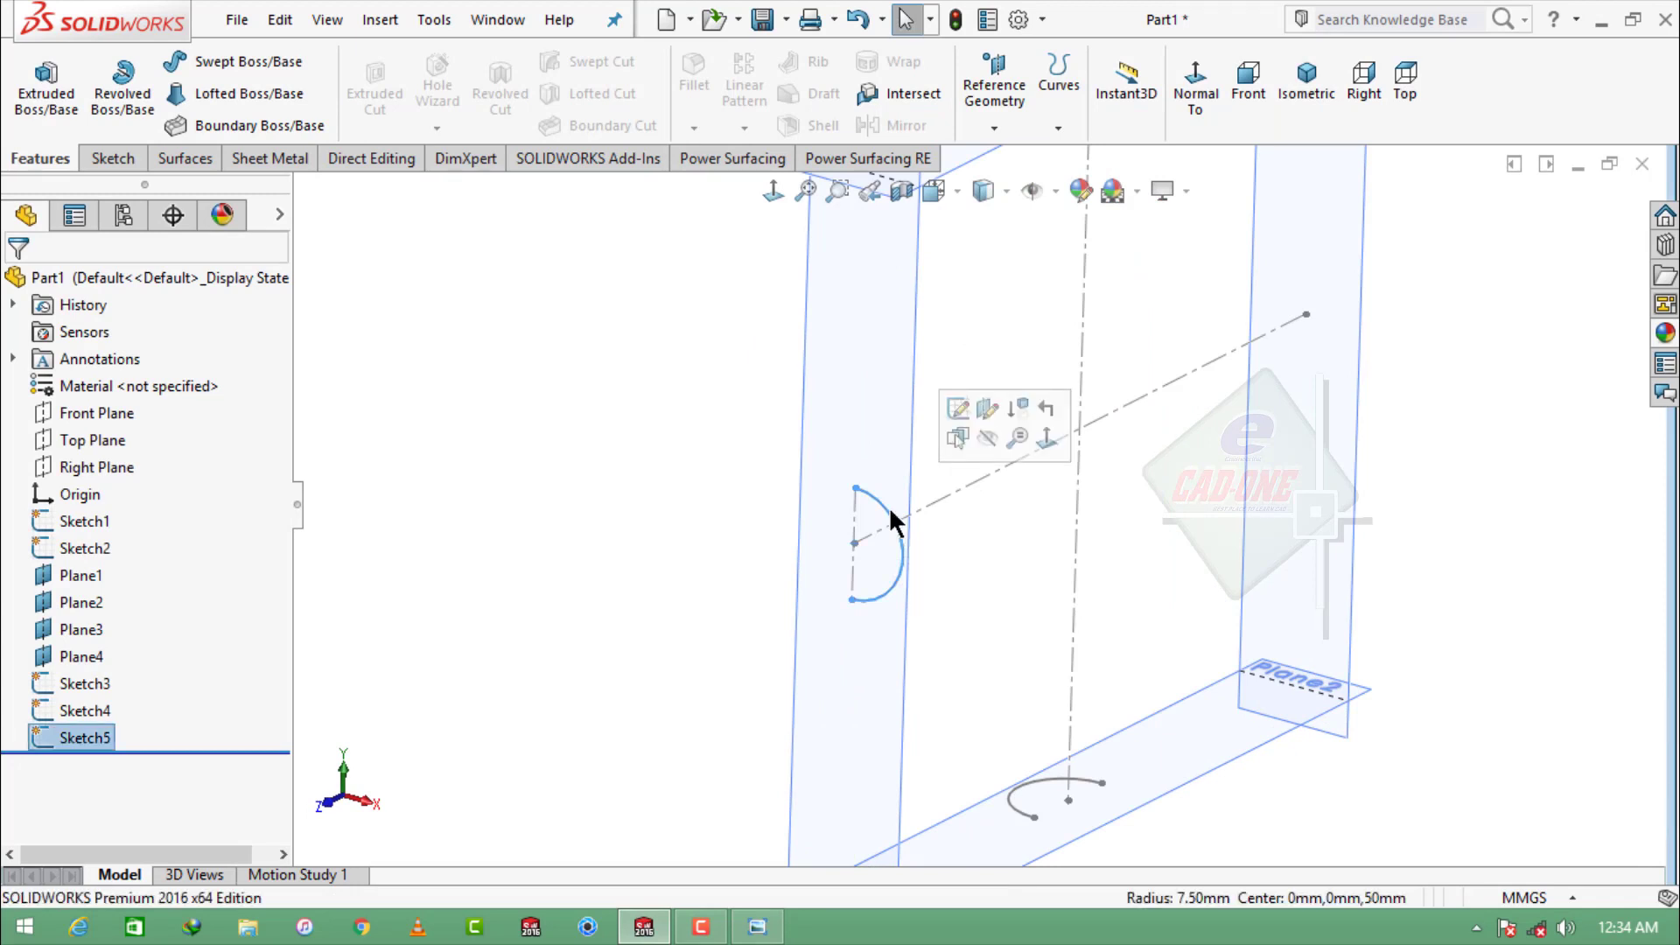
left_click(87, 737)
left_click(112, 659)
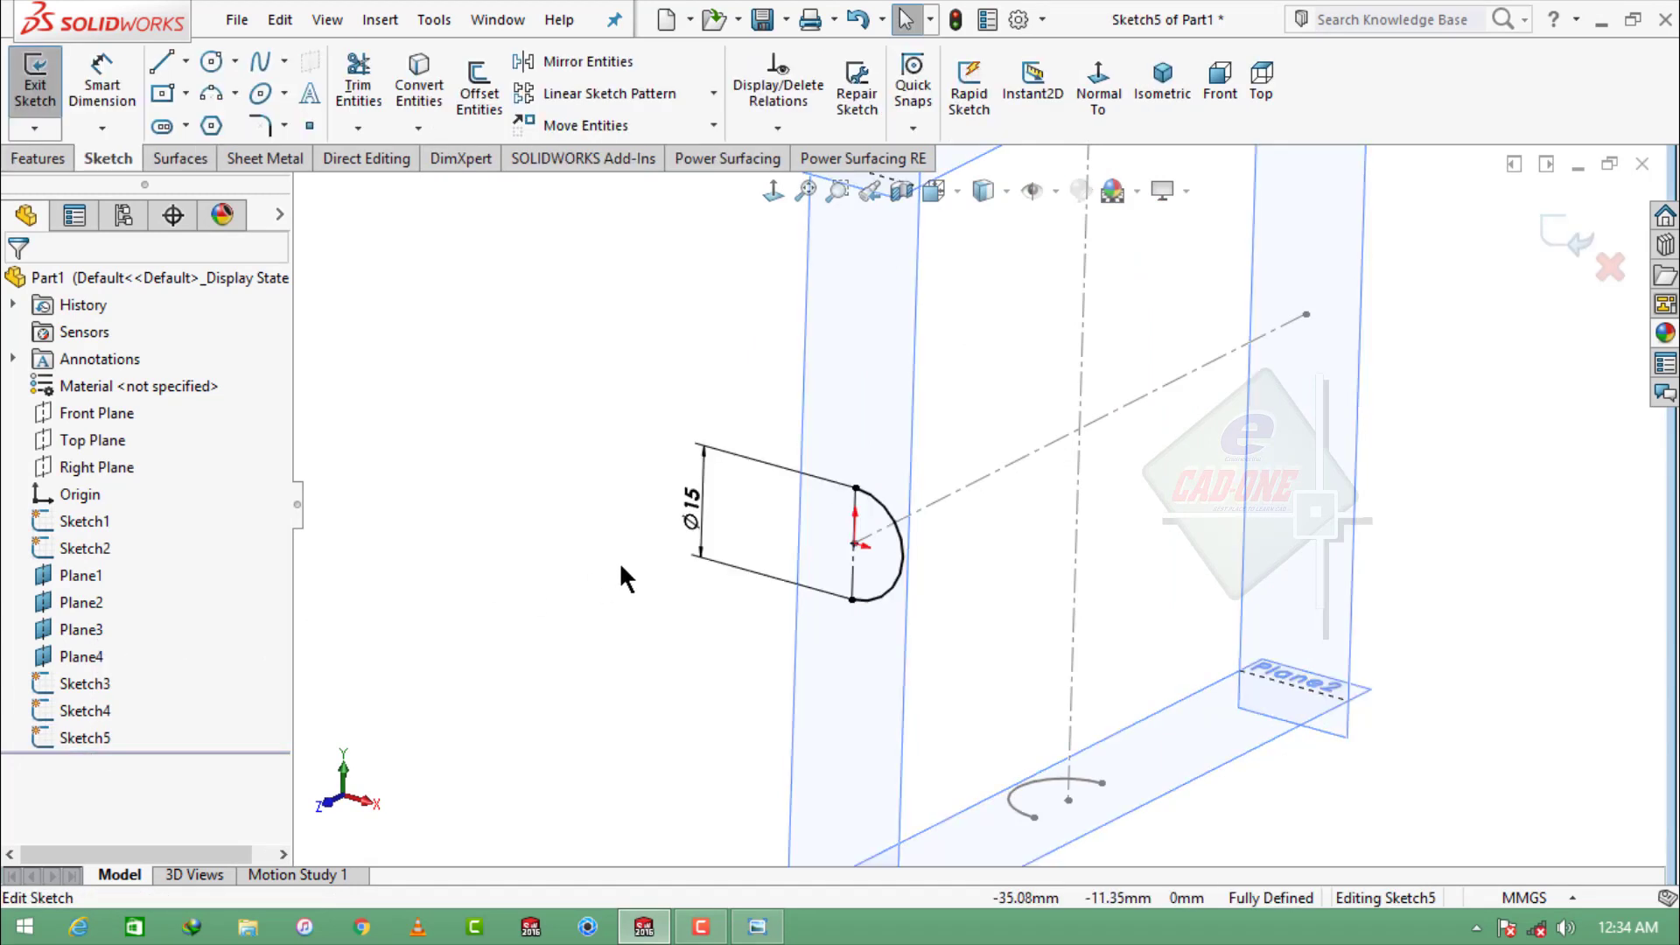
left_click(1562, 235)
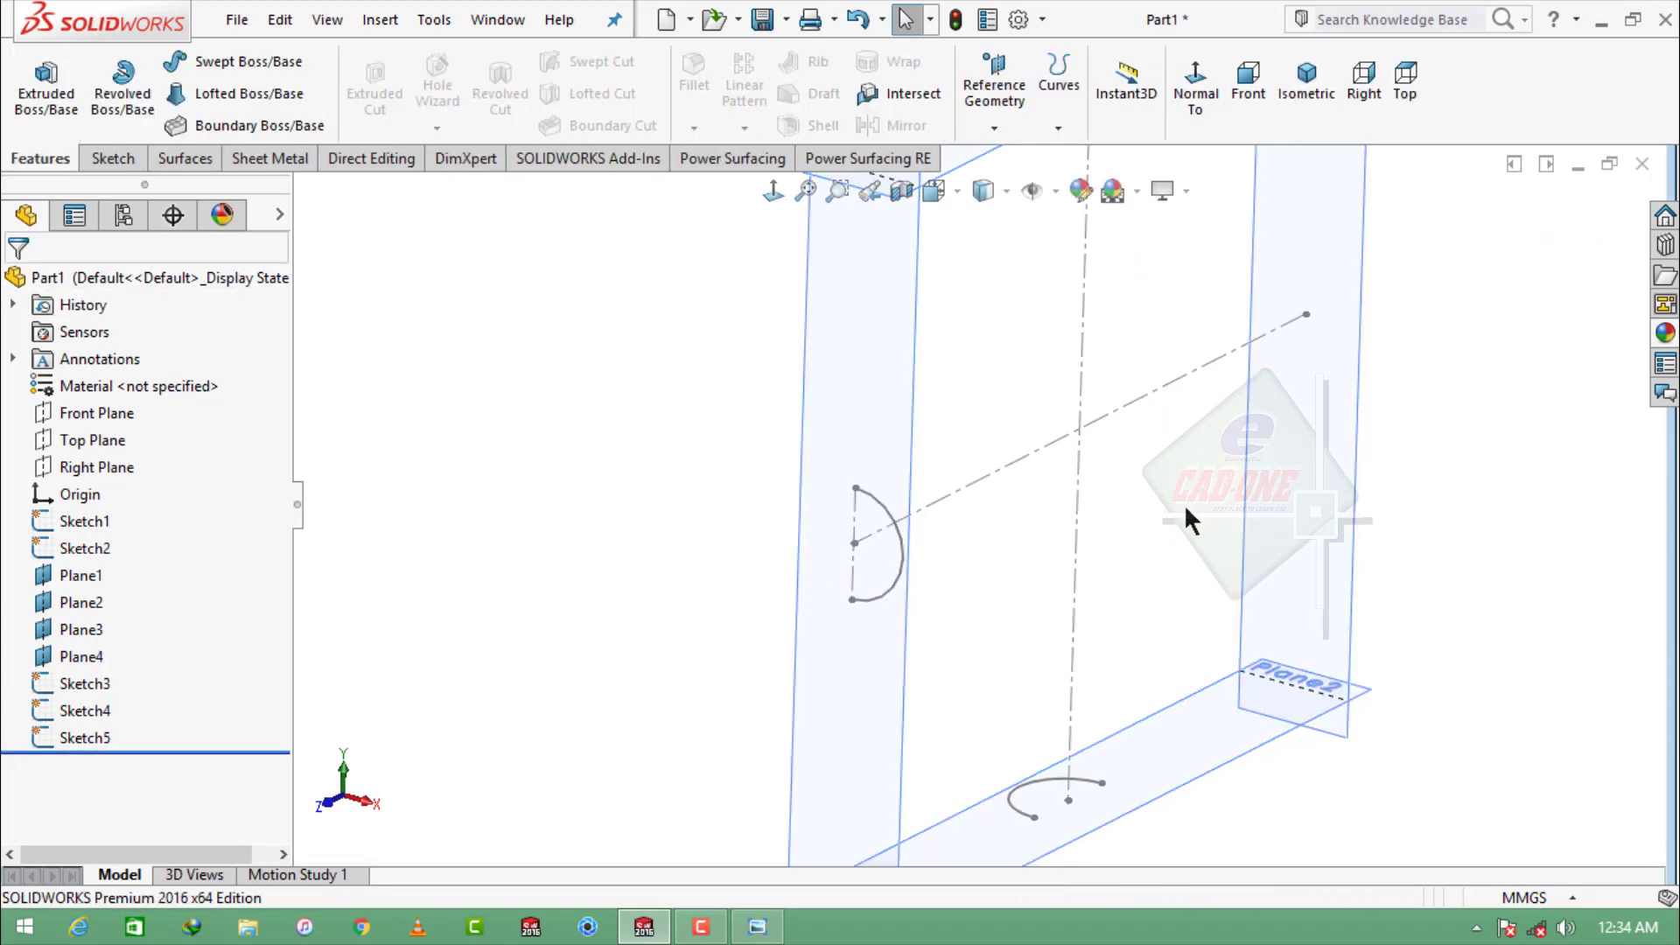
- Start a sketch on Plane4, convert the half-circle arc from Plane3 into it, and close the sketch
left_click(1359, 376)
left_click(1406, 338)
left_click(896, 521)
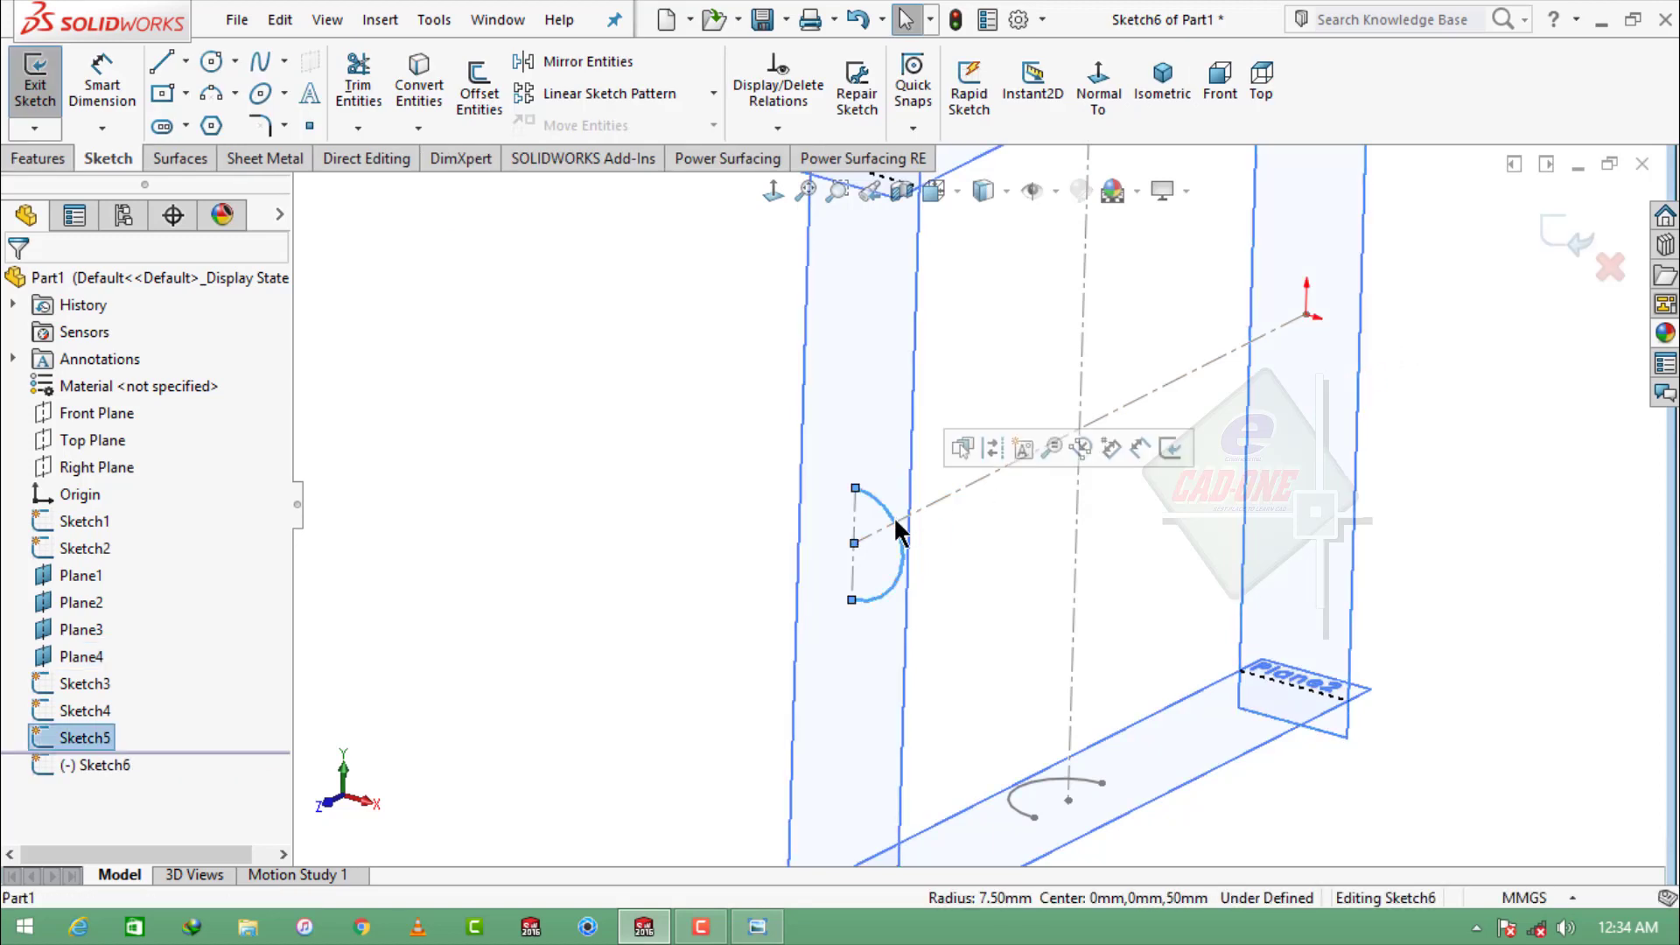
left_click(408, 109)
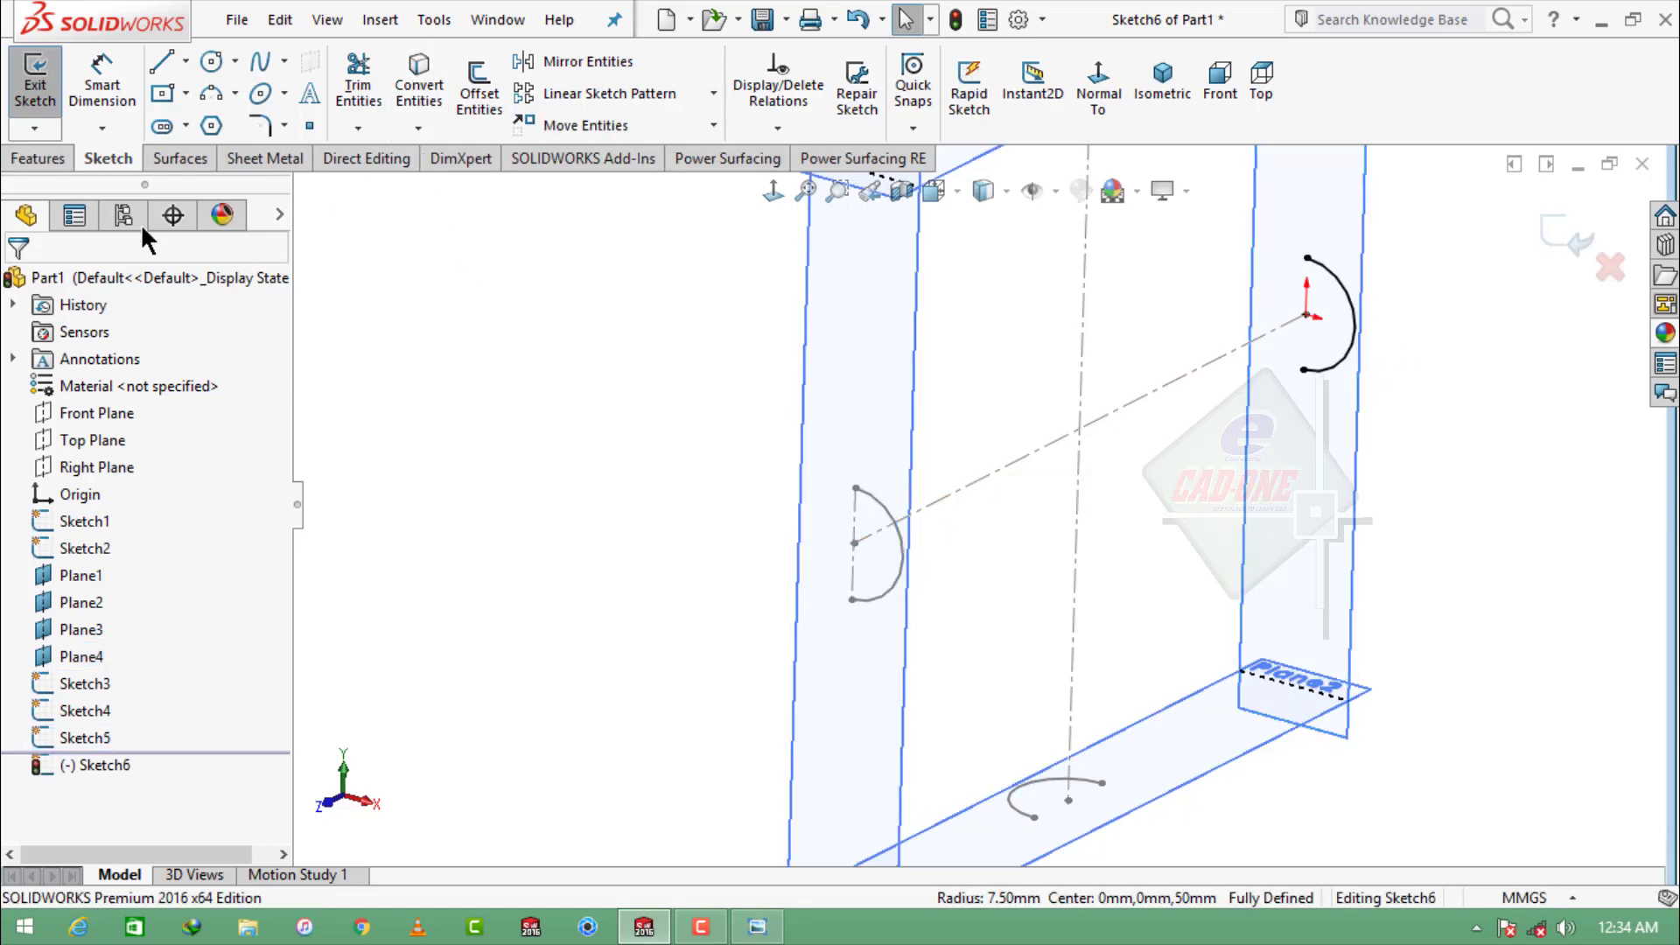
left_click(1557, 230)
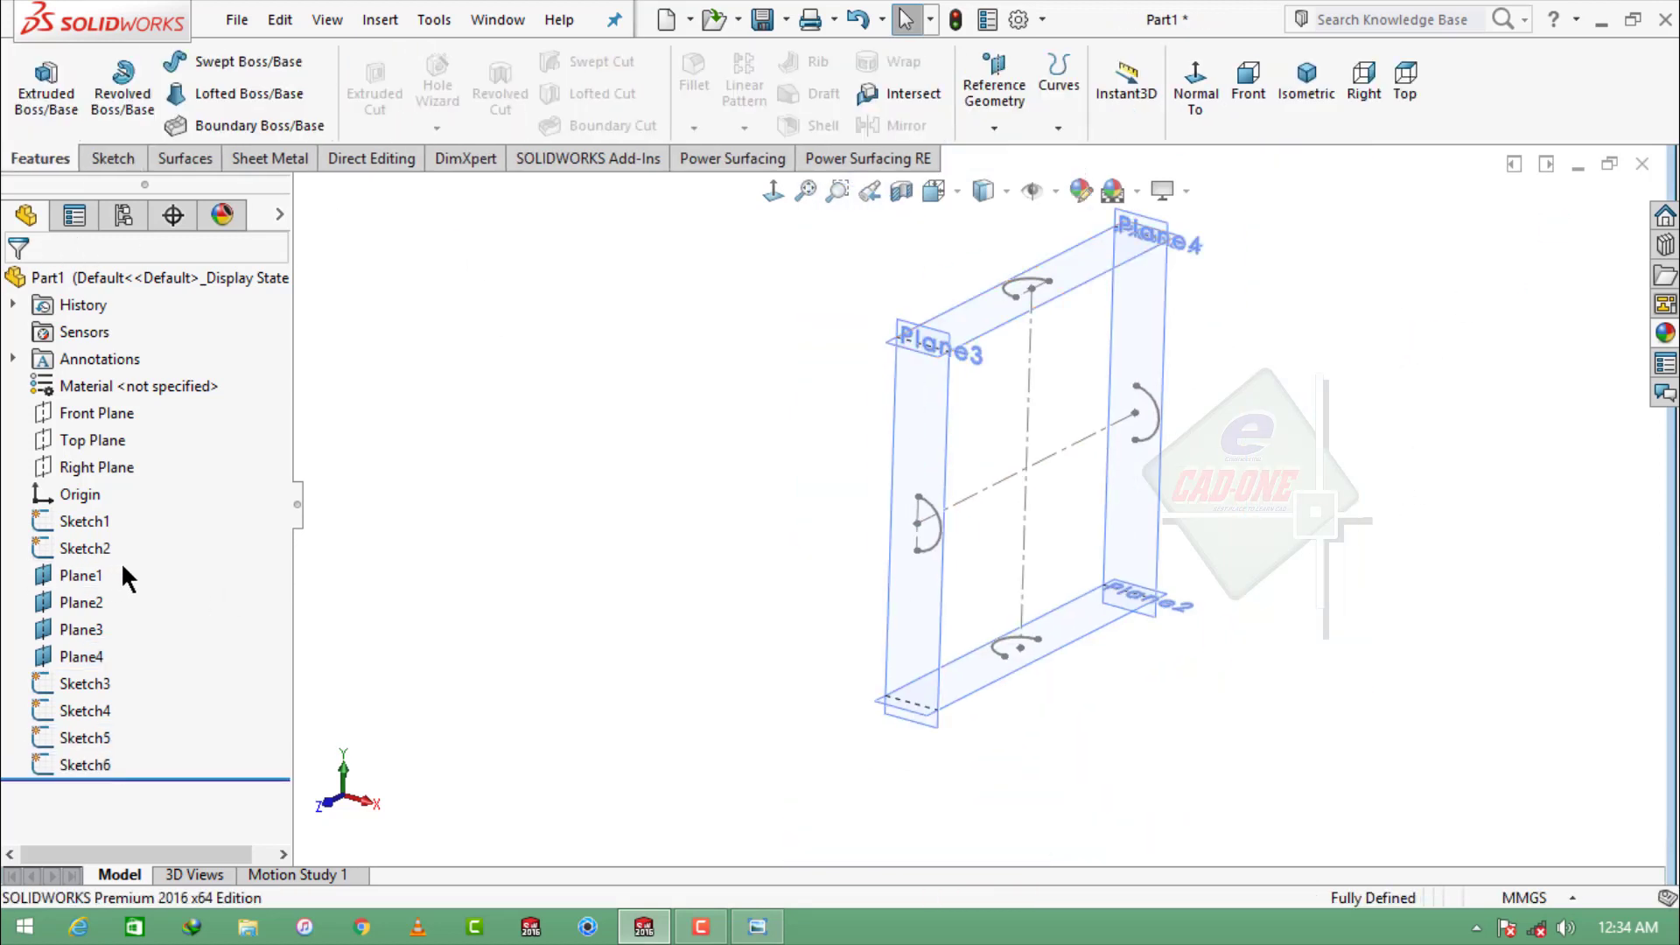
- Hide the four offset reference planes, Plane1 to Plane4
left_click(61, 649, "shift")
left_click(83, 610)
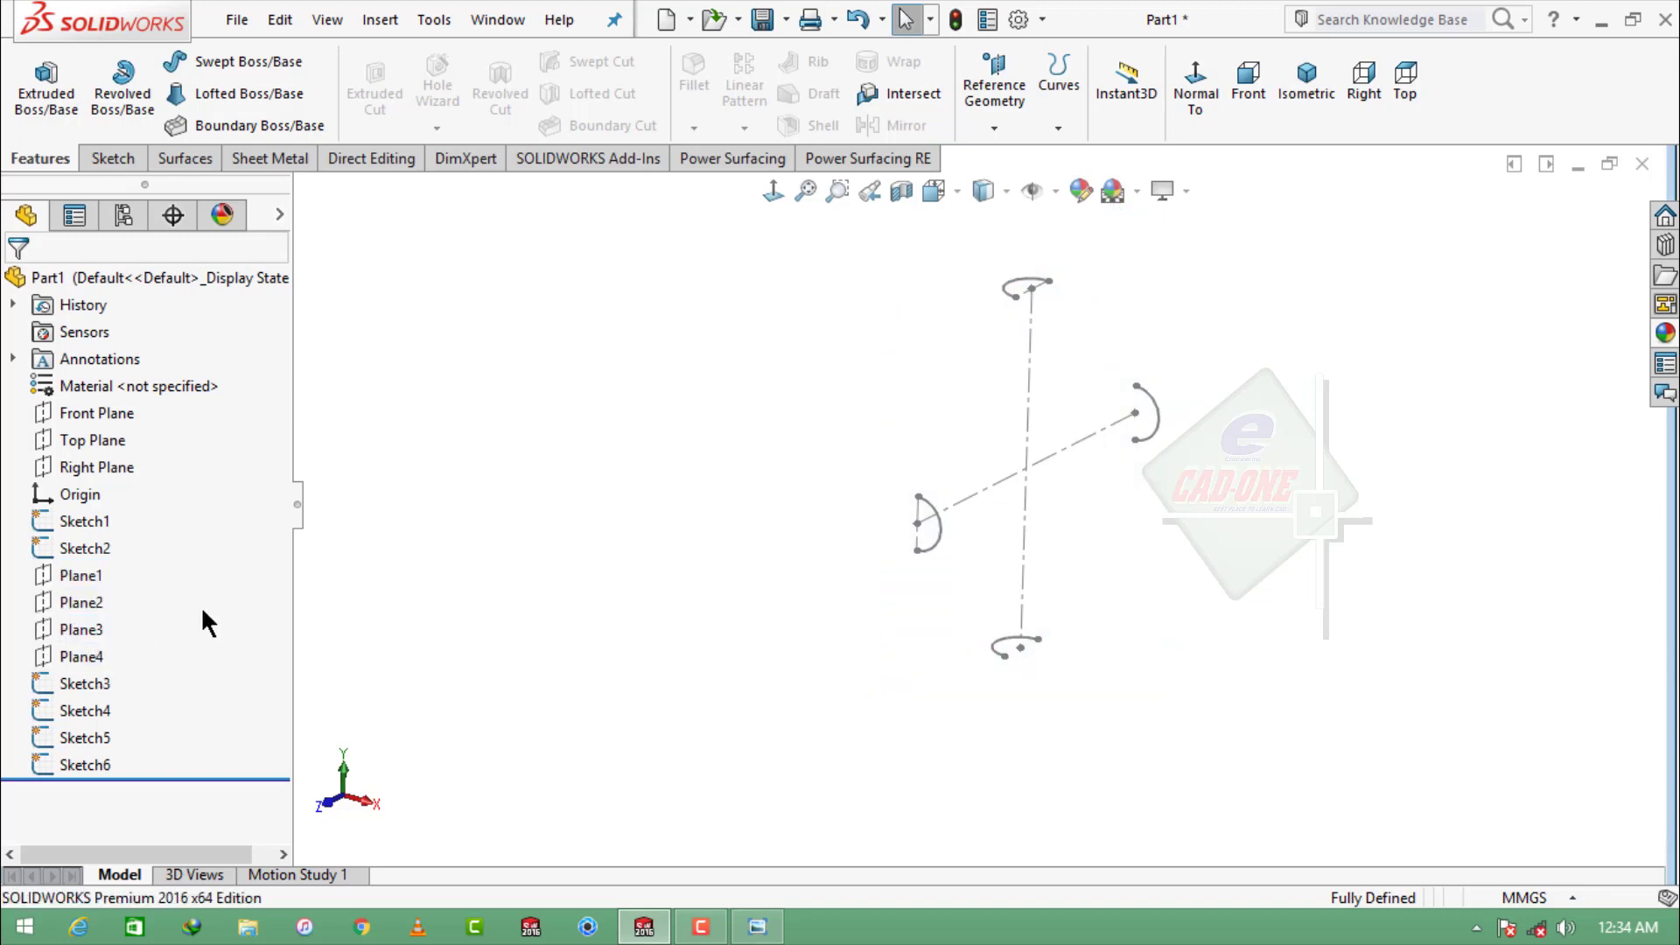
scroll(1093, 458, "down", 2)
mouse_move(1067, 458)
middle_mouse_down()
mouse_move(1086, 451)
mouse_move(1066, 449)
middle_mouse_up()
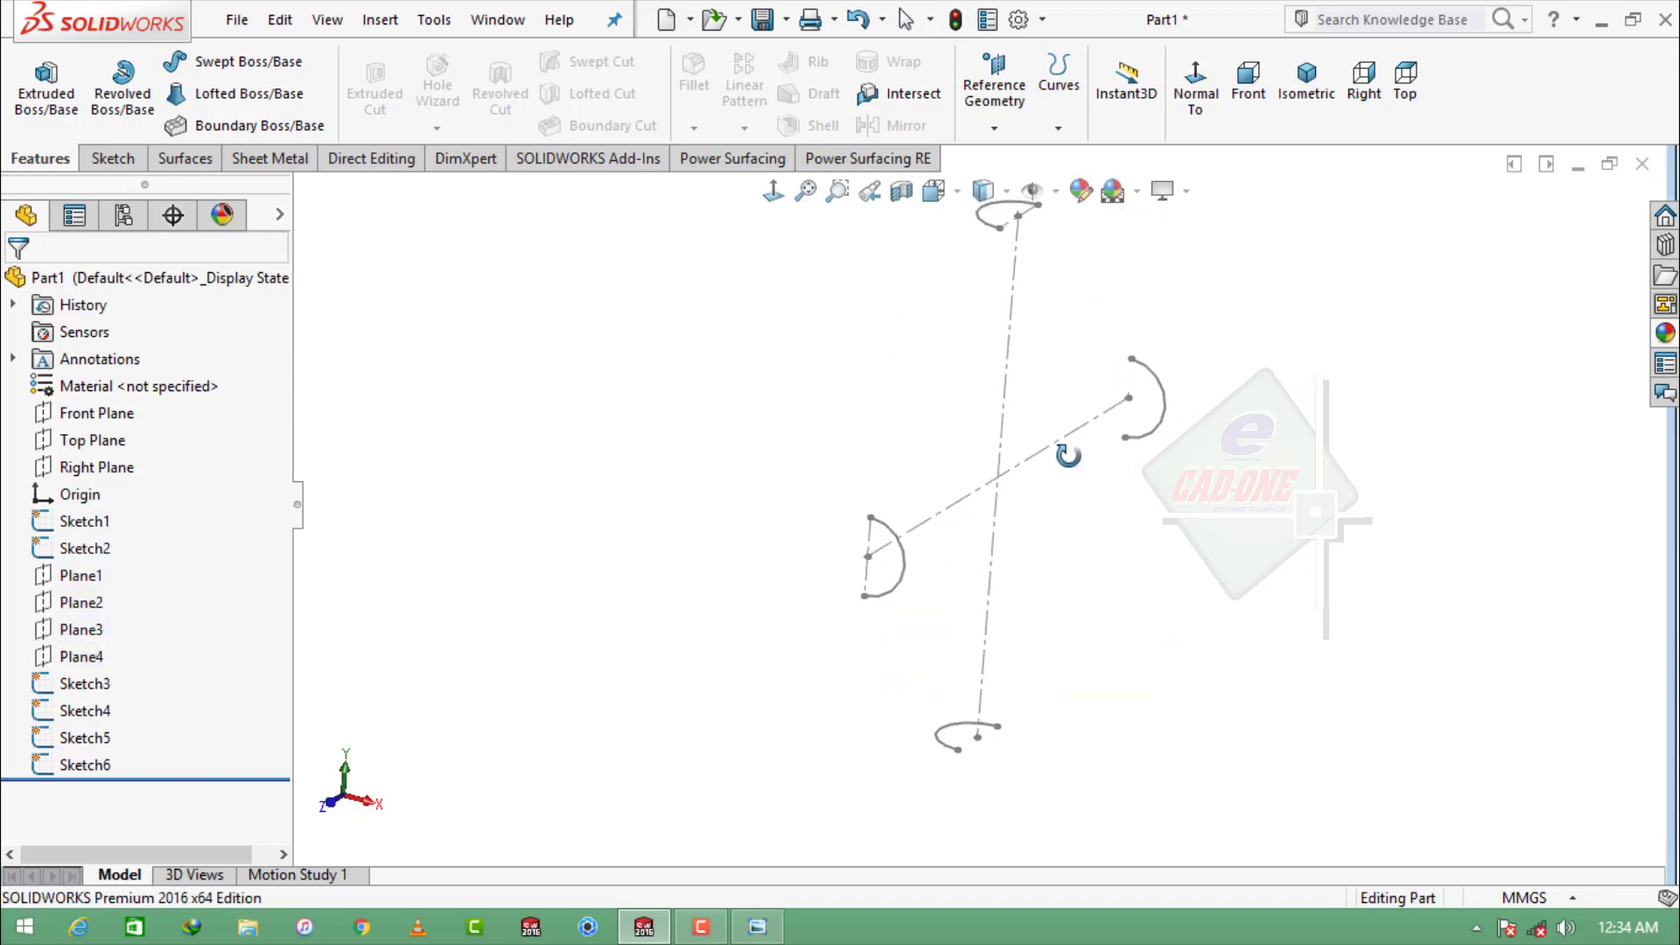
scroll(1059, 435, "down", 1)
scroll(1059, 431, "up", 1)
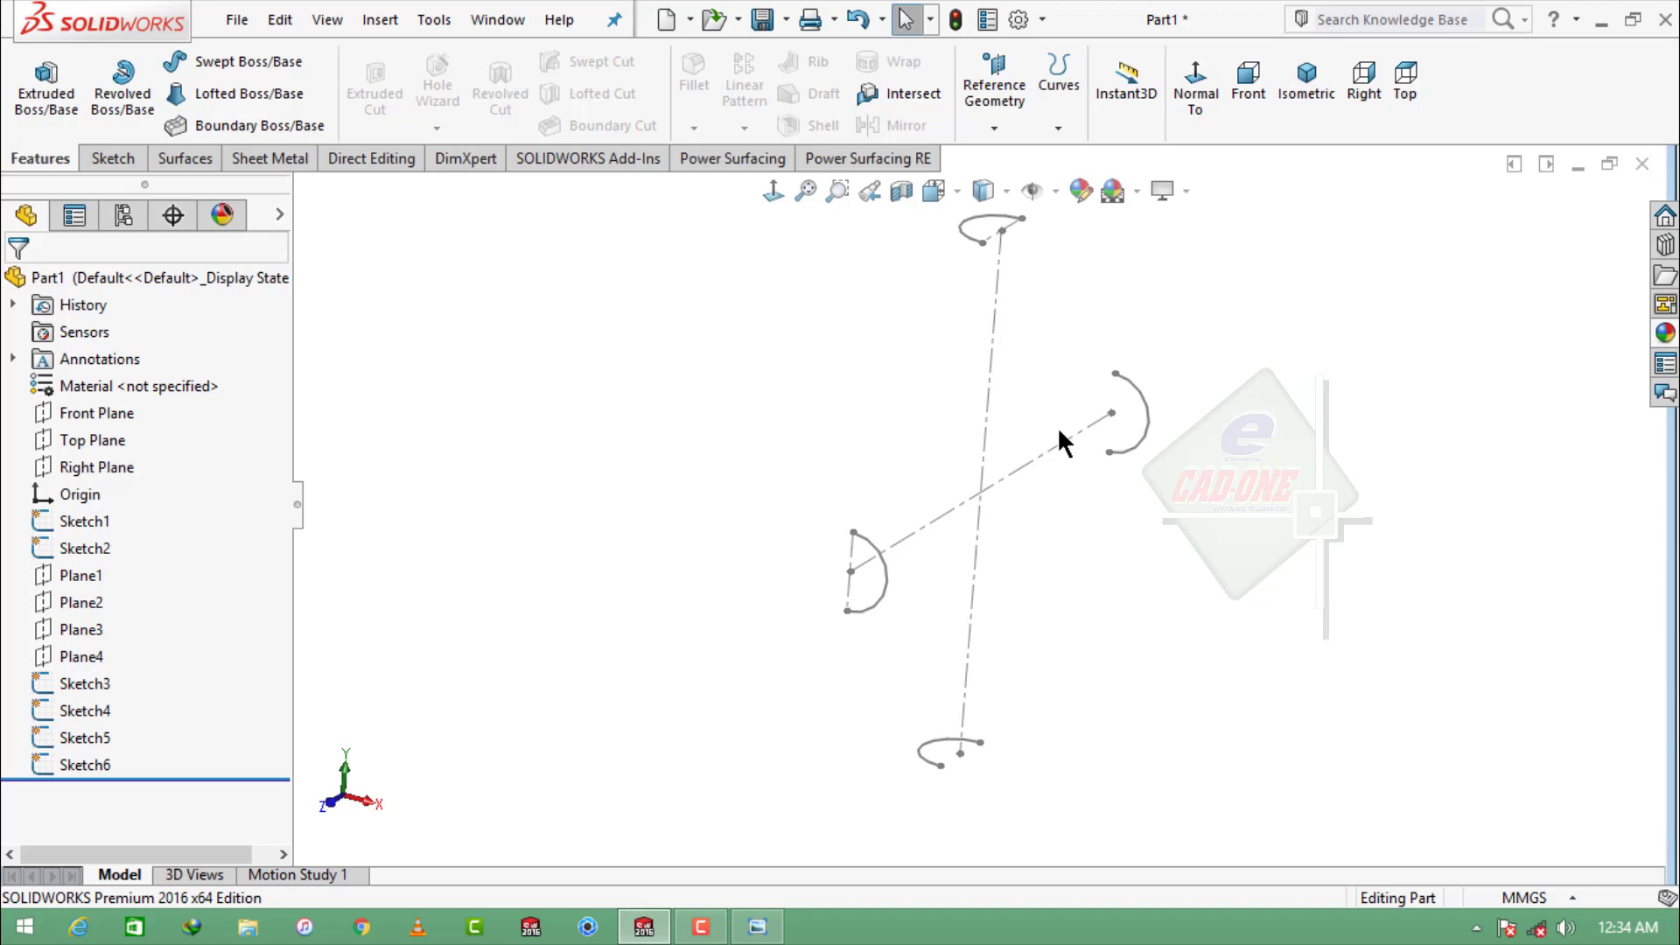
- Create a reference plane offset 7.5 mm above the Top Plane
left_click(93, 440)
key("Escape")
left_click(994, 95)
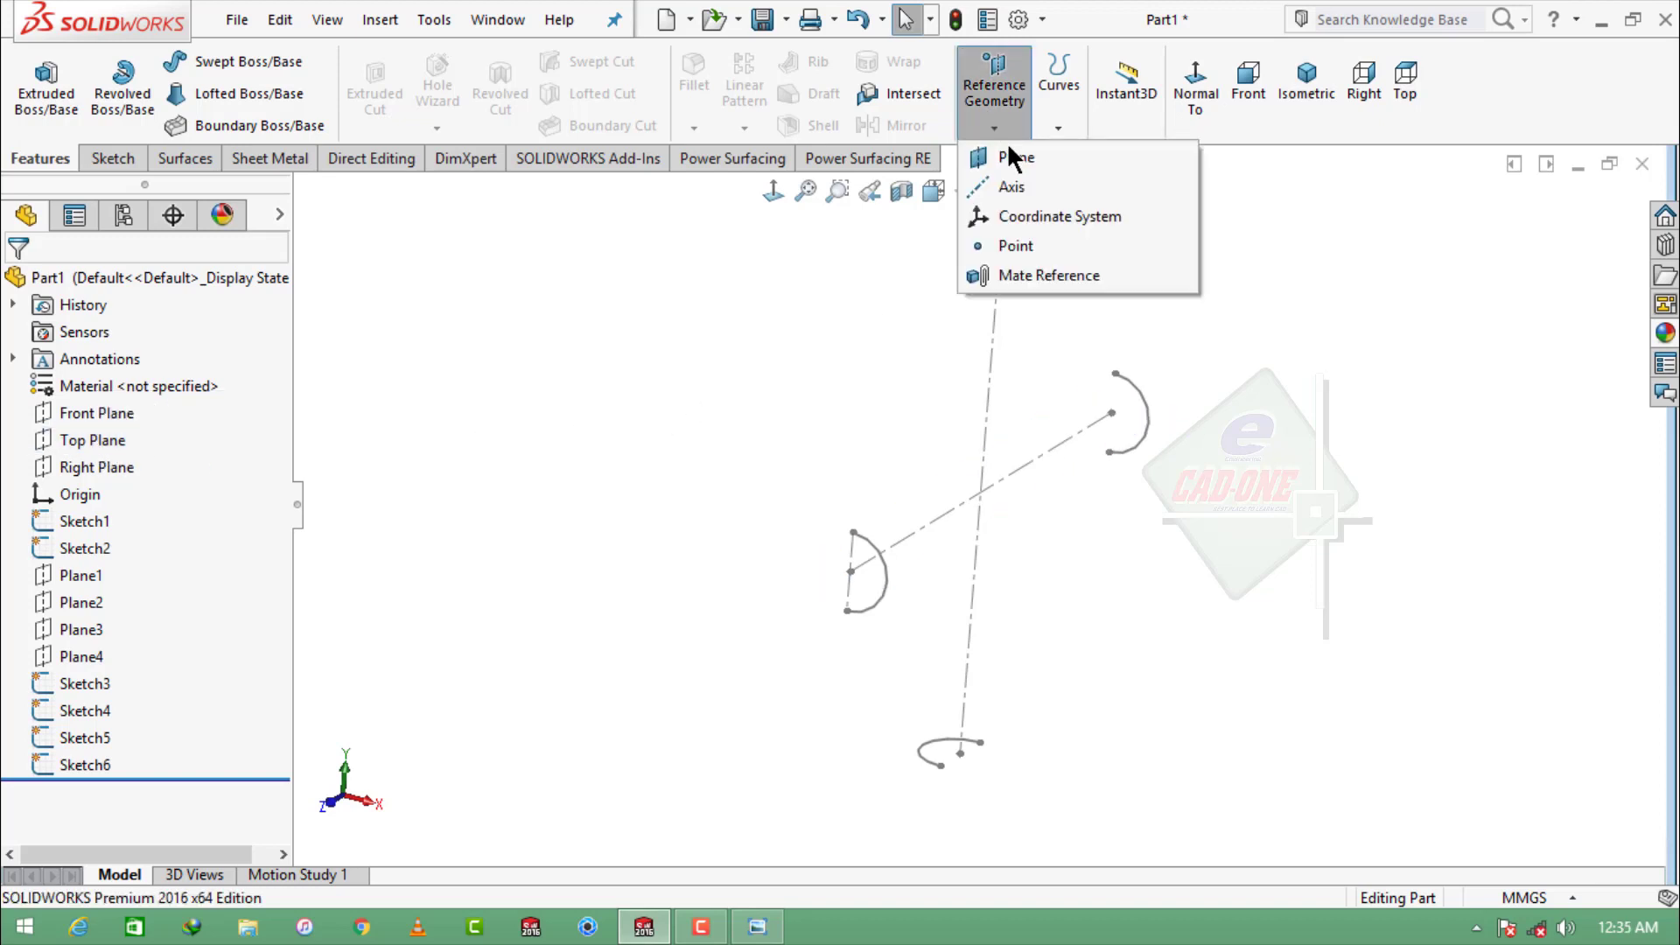
left_click(1013, 154)
left_click(302, 191)
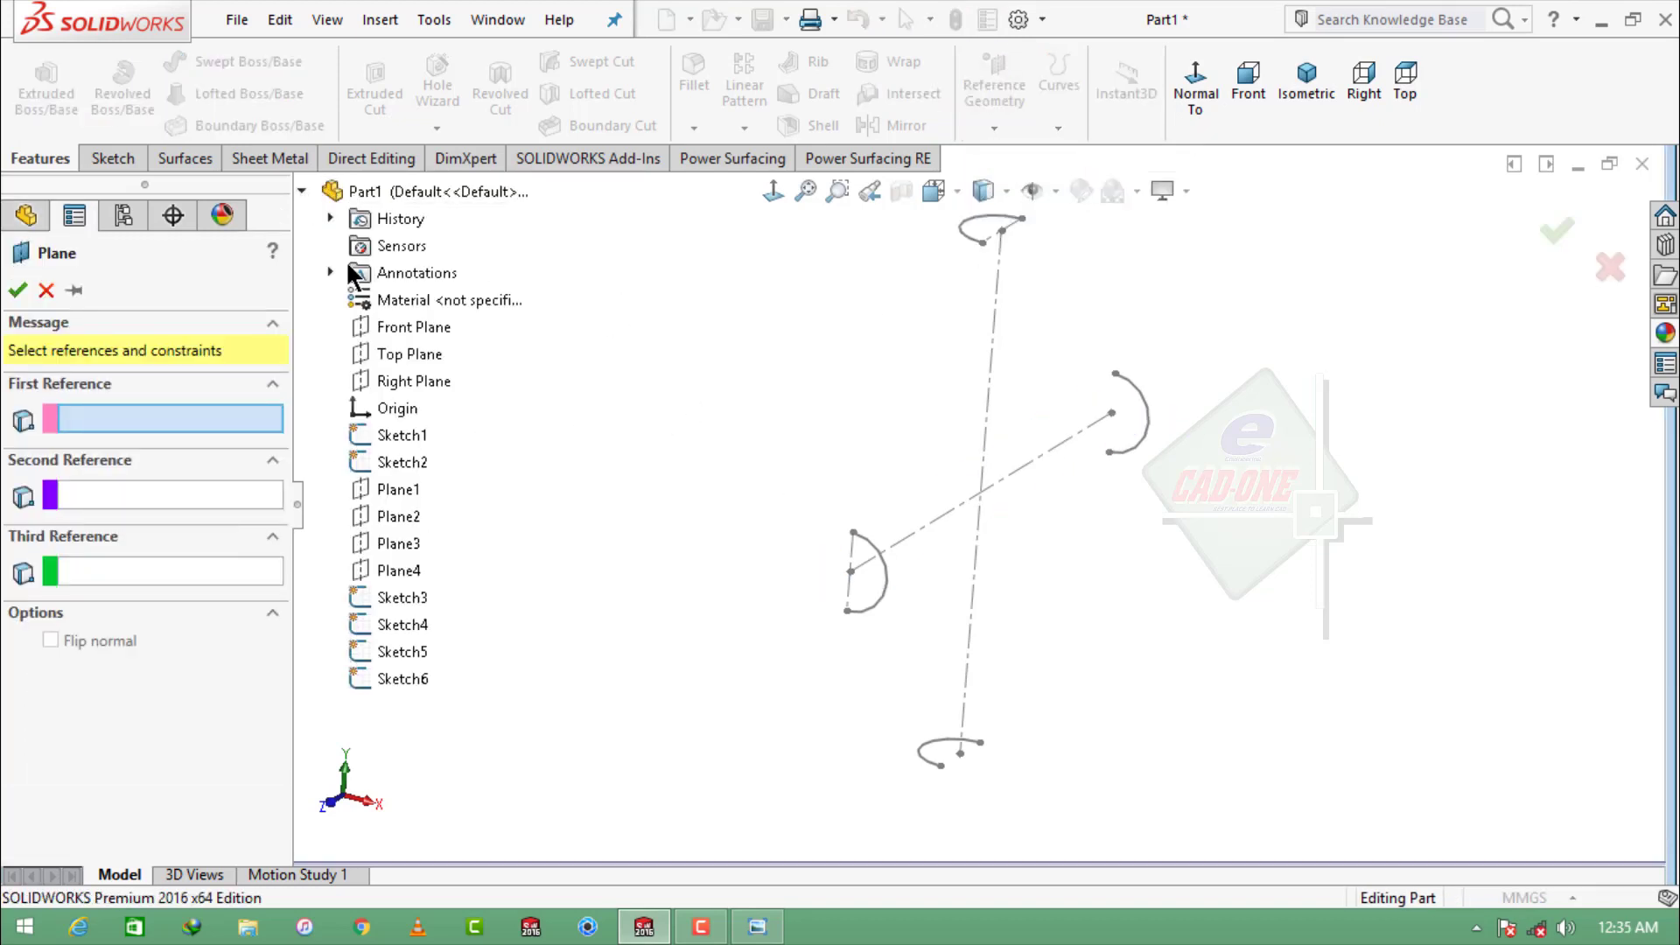
left_click(398, 353)
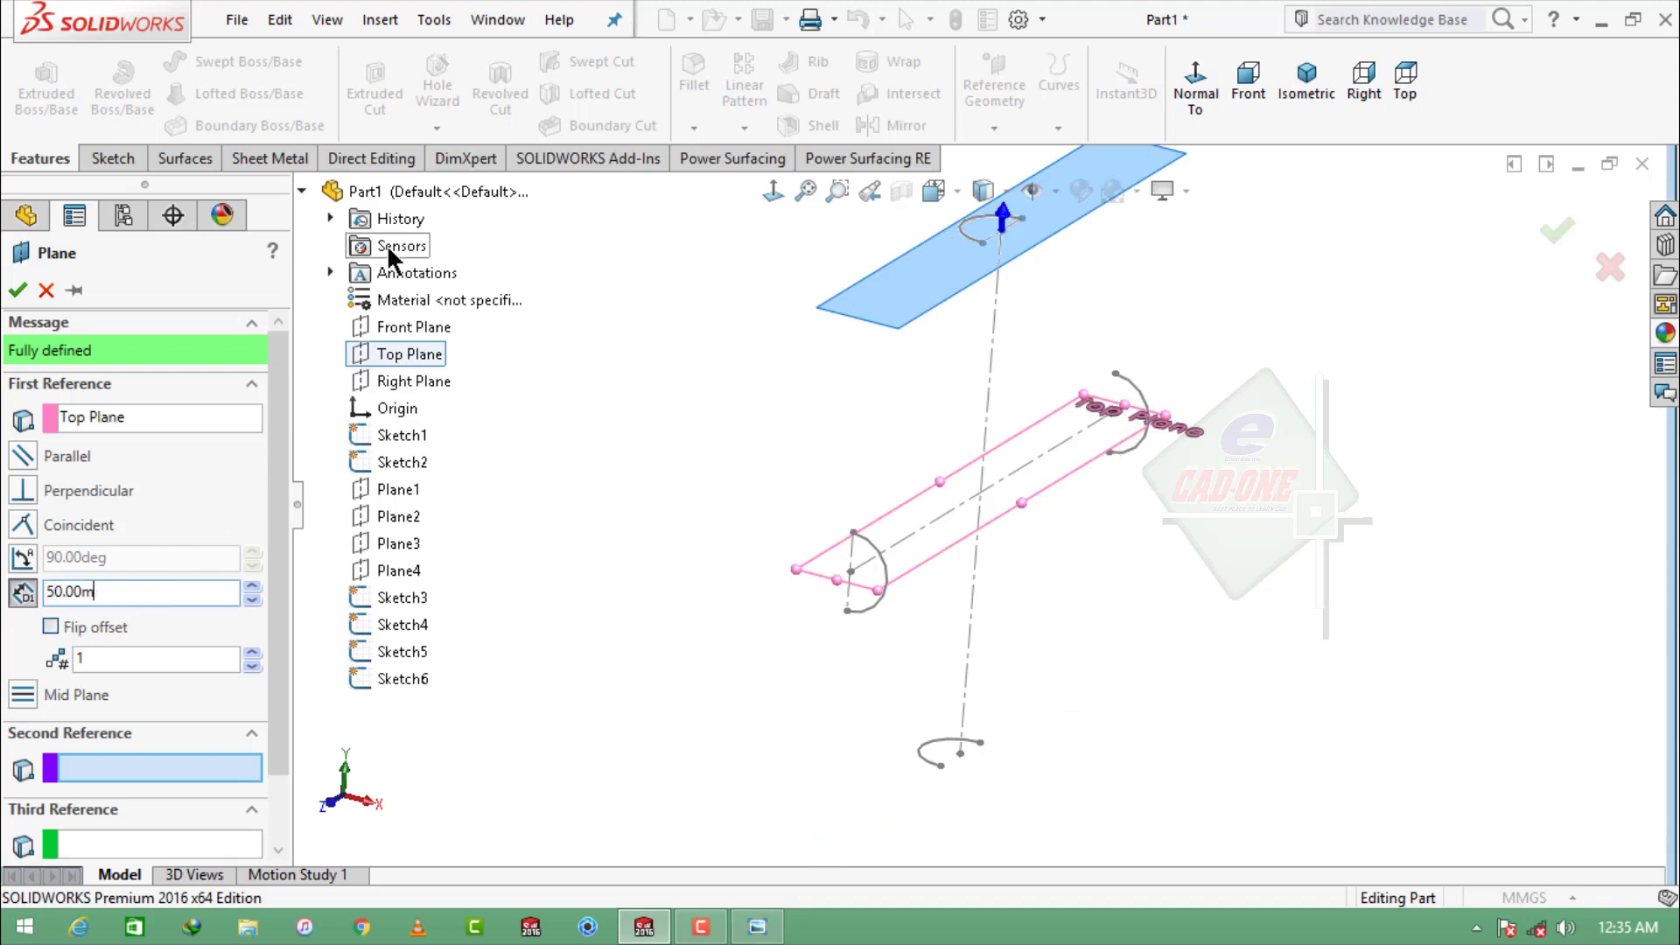
key("Return")
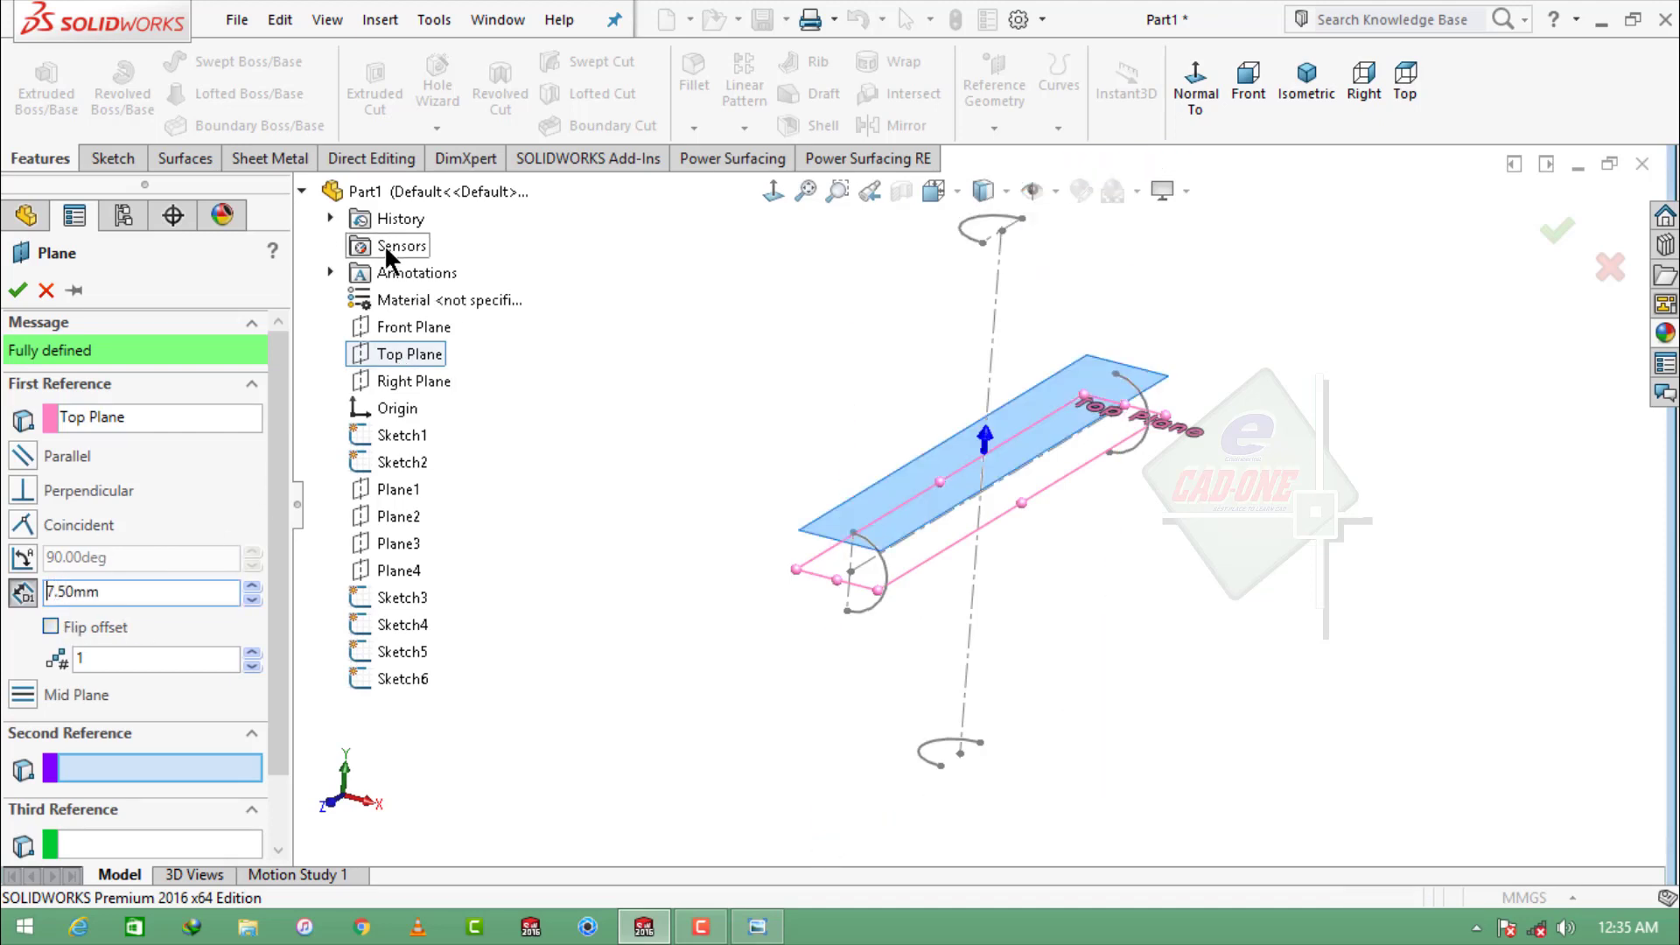
left_click(17, 289)
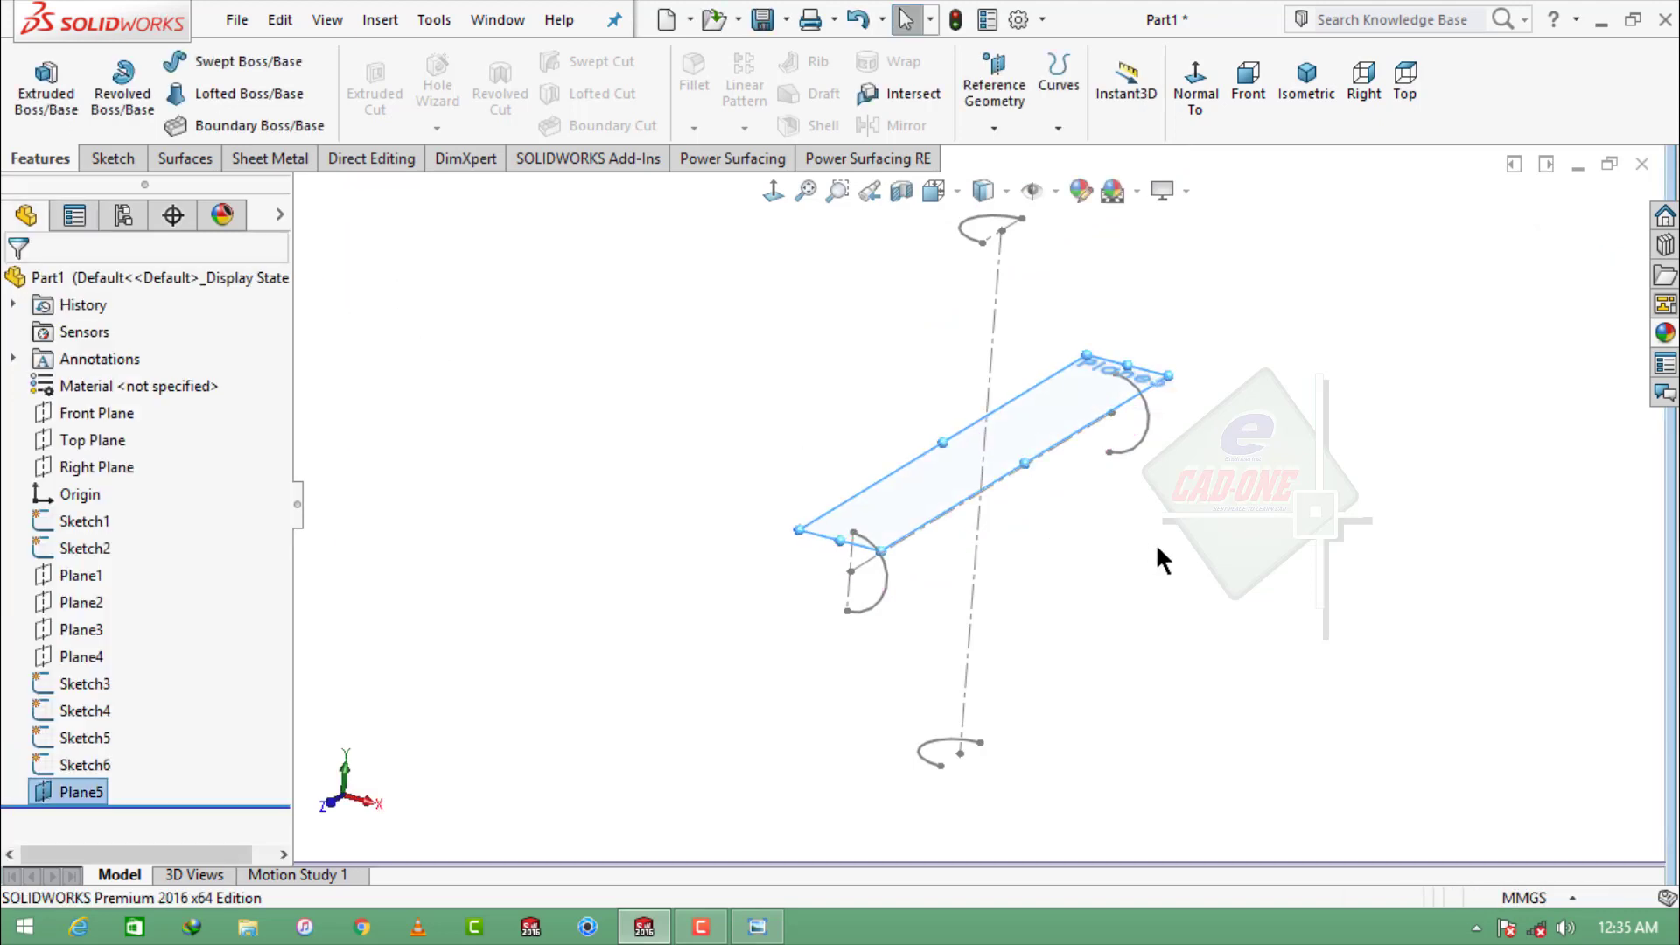
- Start a sketch on the new plane, Plane5, and convert the half-circle arcs from Plane3 and Plane4 into it
left_click(929, 502)
left_click(1024, 428)
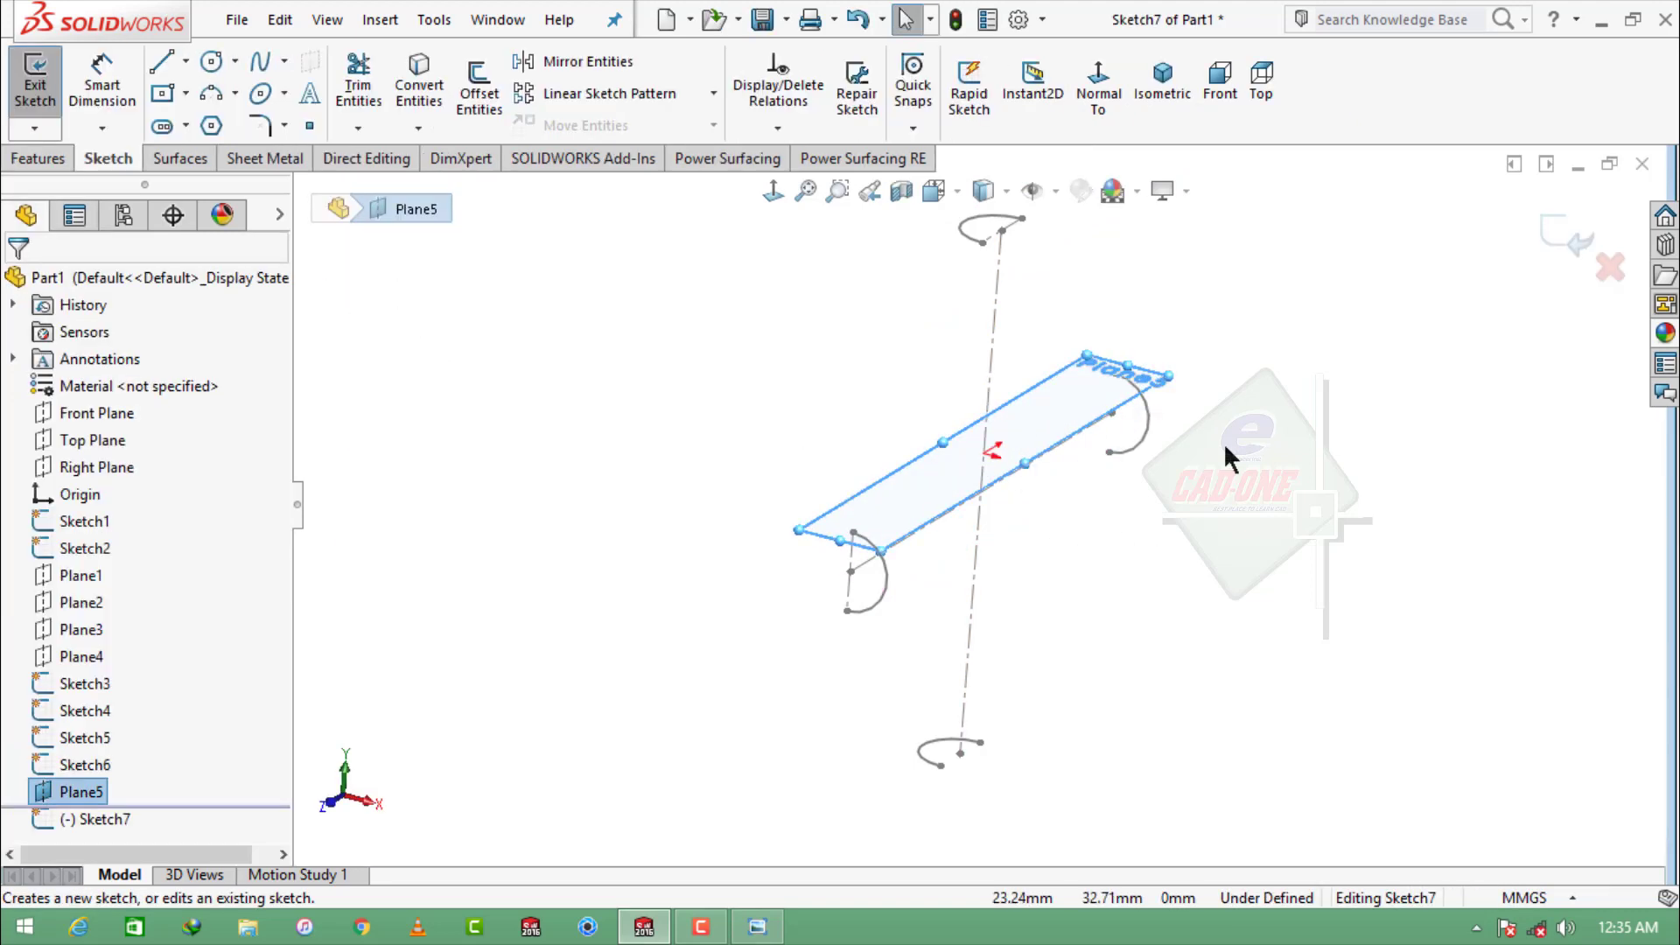
left_click(1147, 421)
left_click(887, 590, "ctrl")
left_click(401, 66)
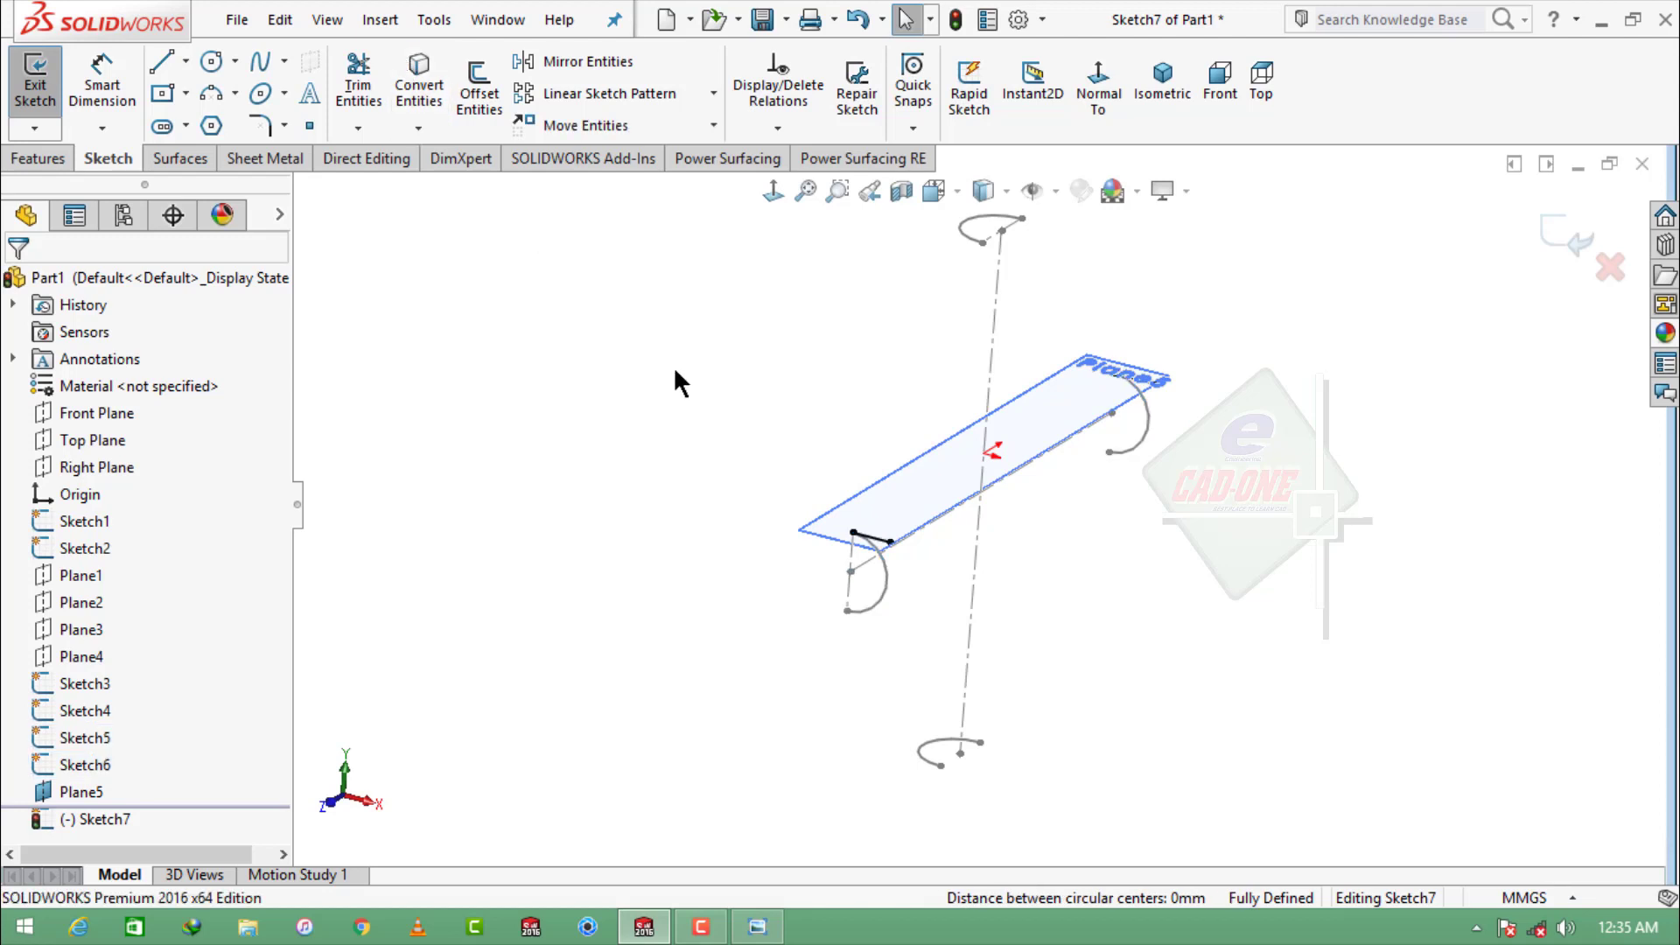
scroll(1138, 381, "down", 4)
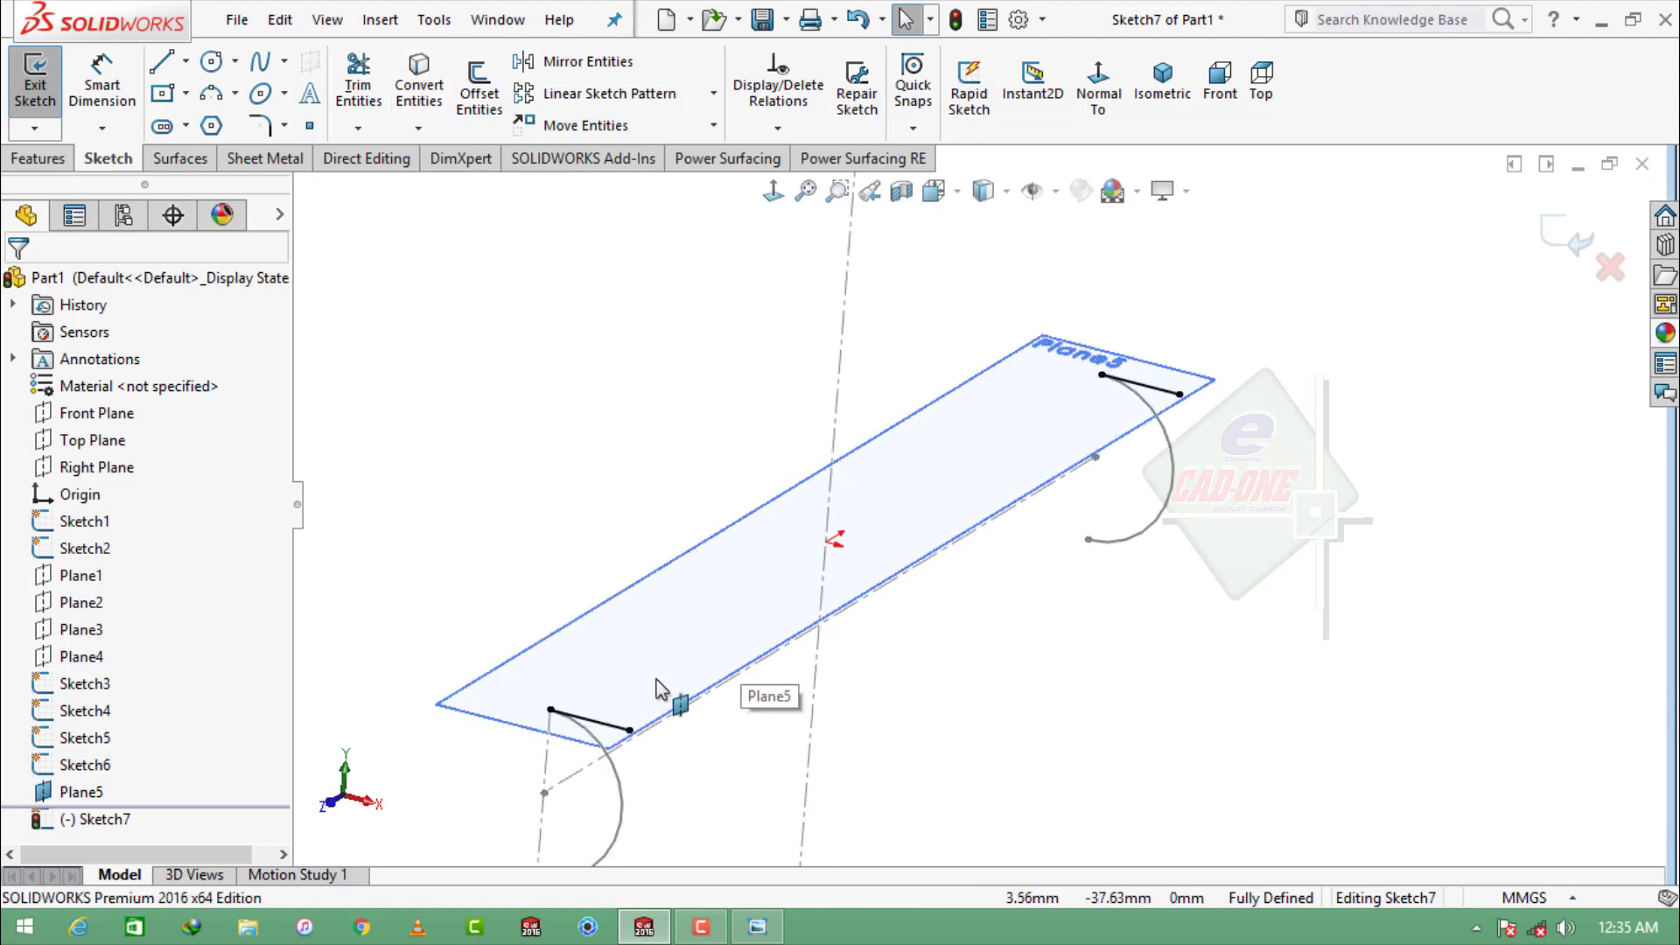
- Change the two converted lines at the ends of the Plane5 sketch to construction geometry
left_click(618, 724)
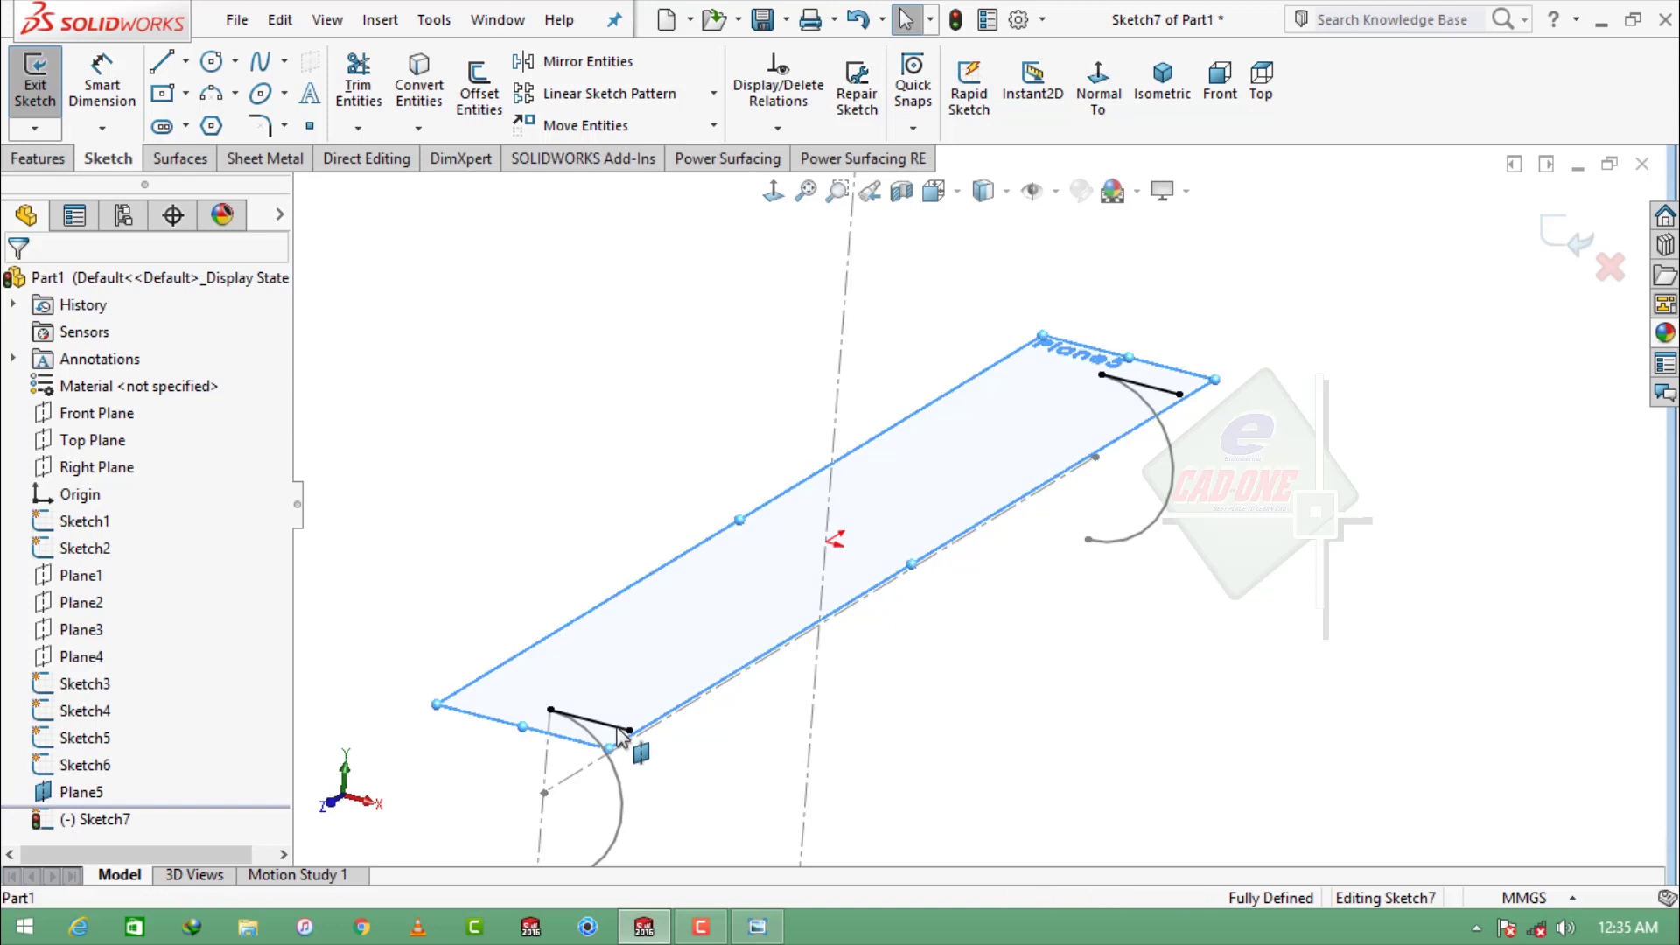
left_click(1152, 390)
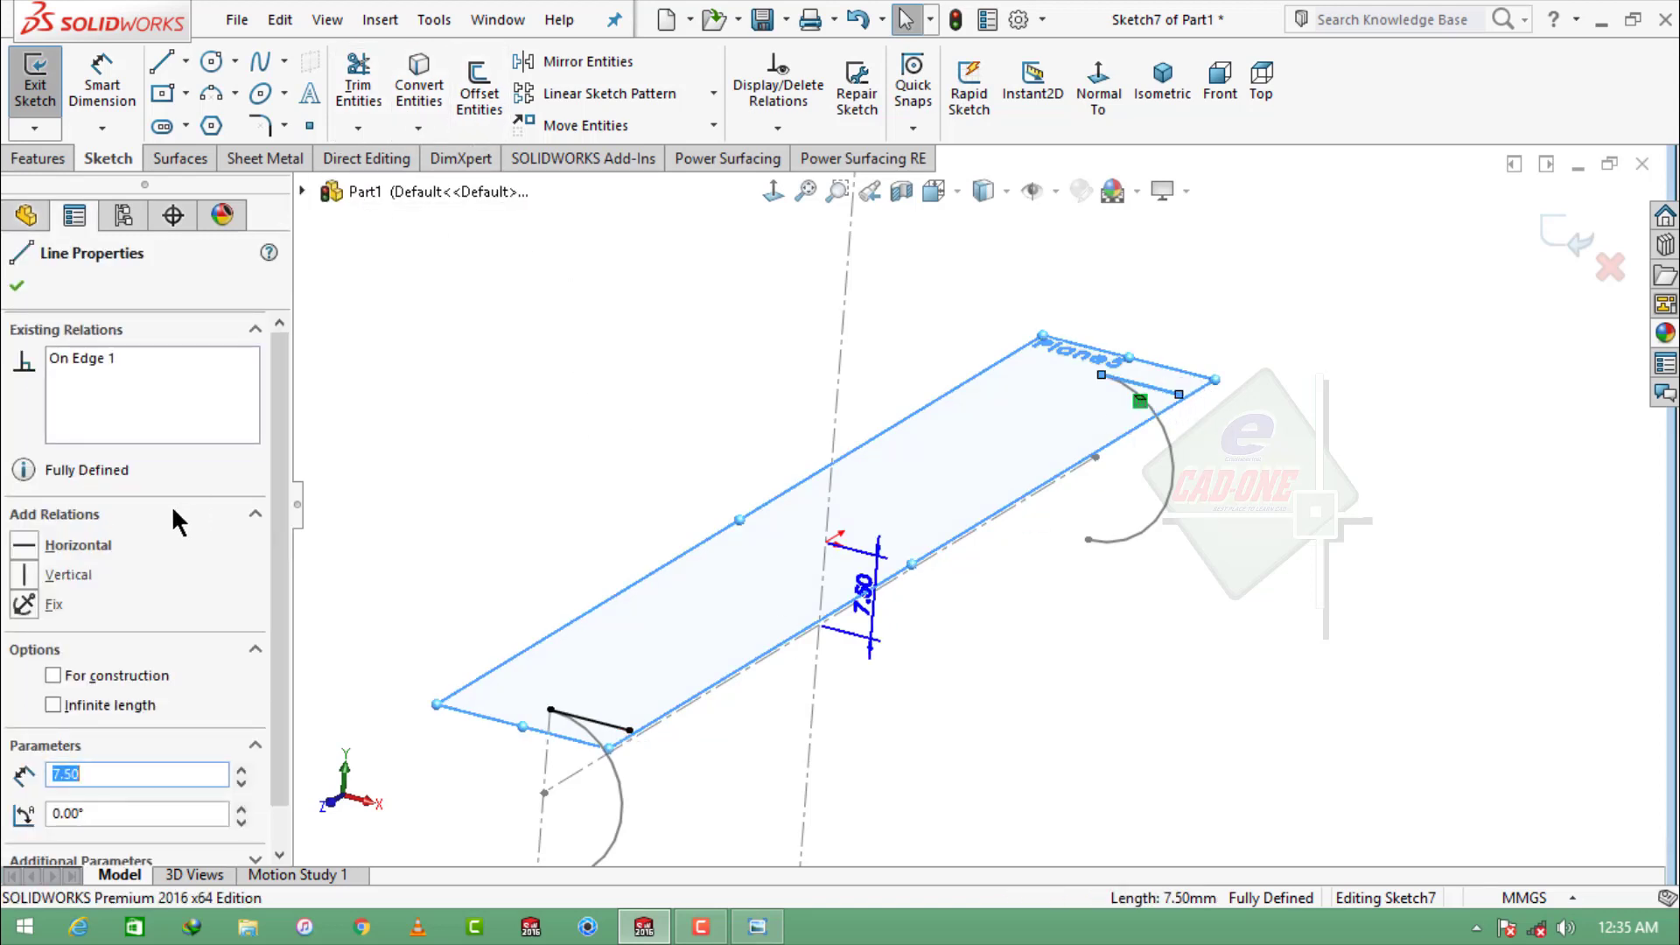
left_click(16, 286)
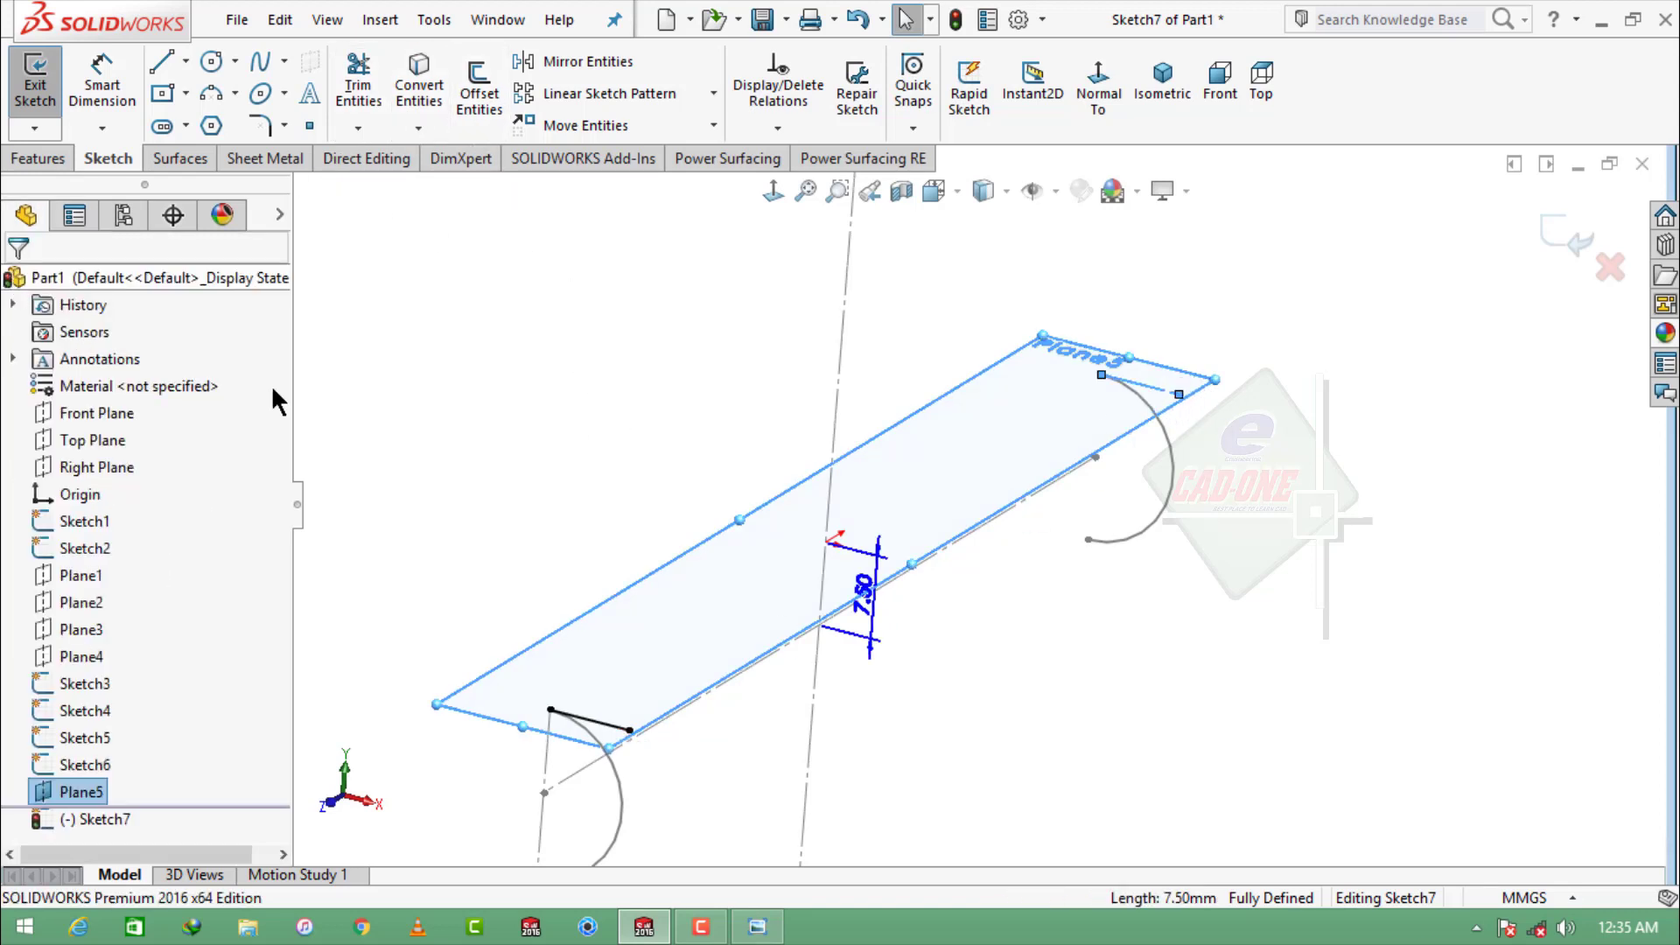
left_click(602, 748)
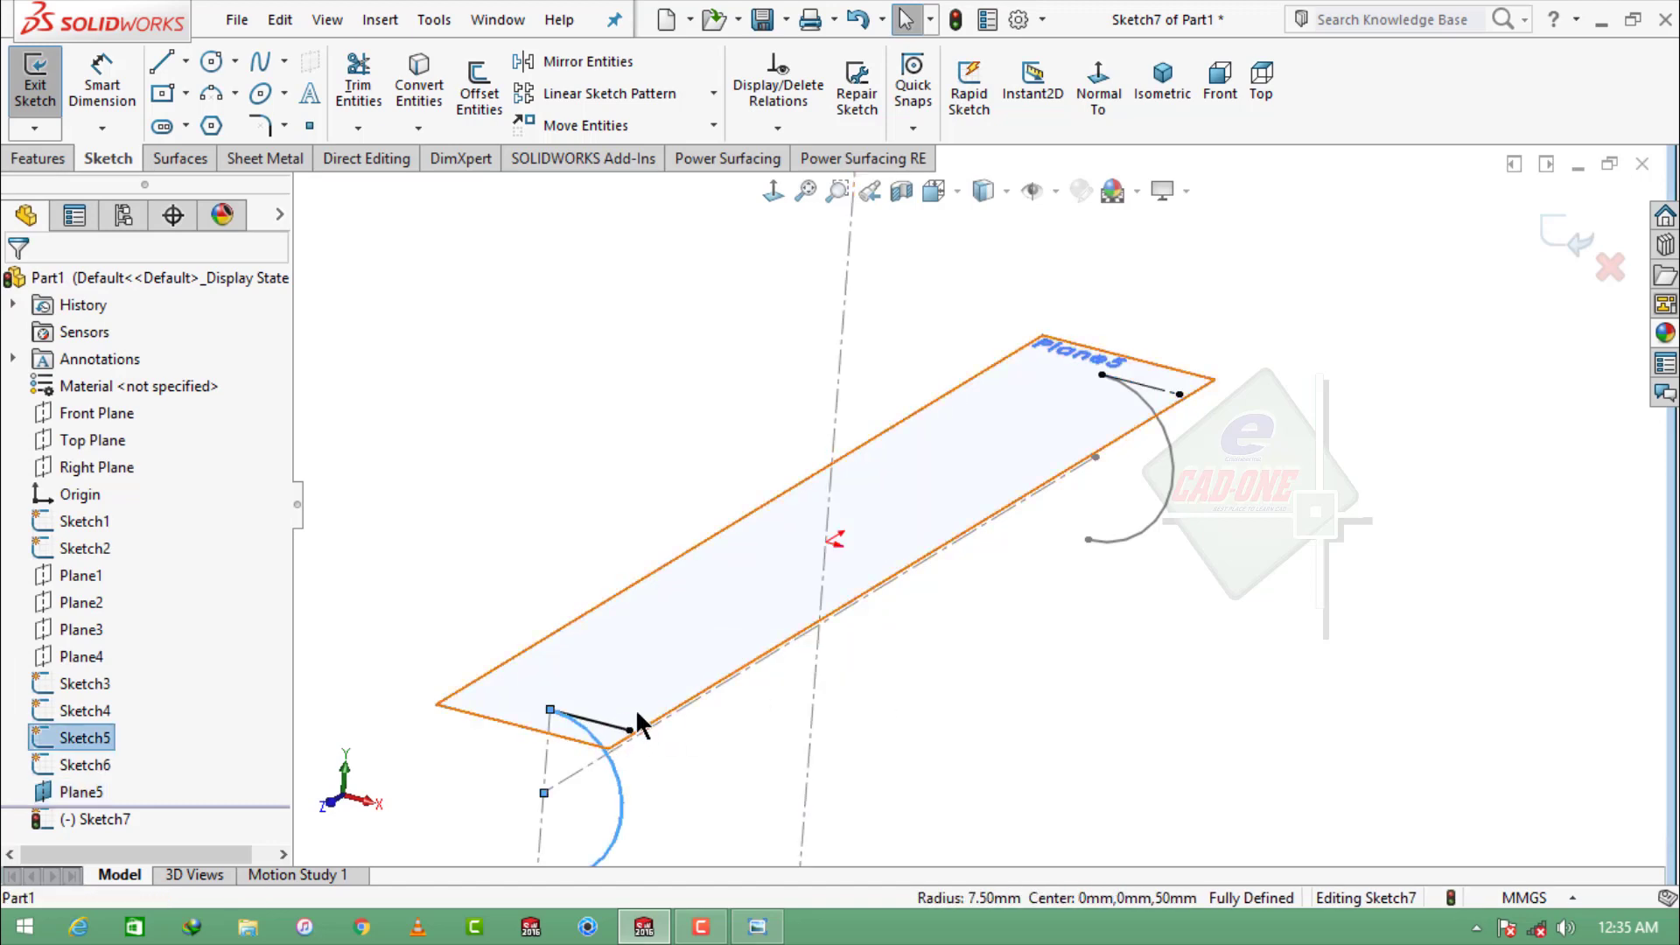
left_click(605, 727)
left_click(691, 646)
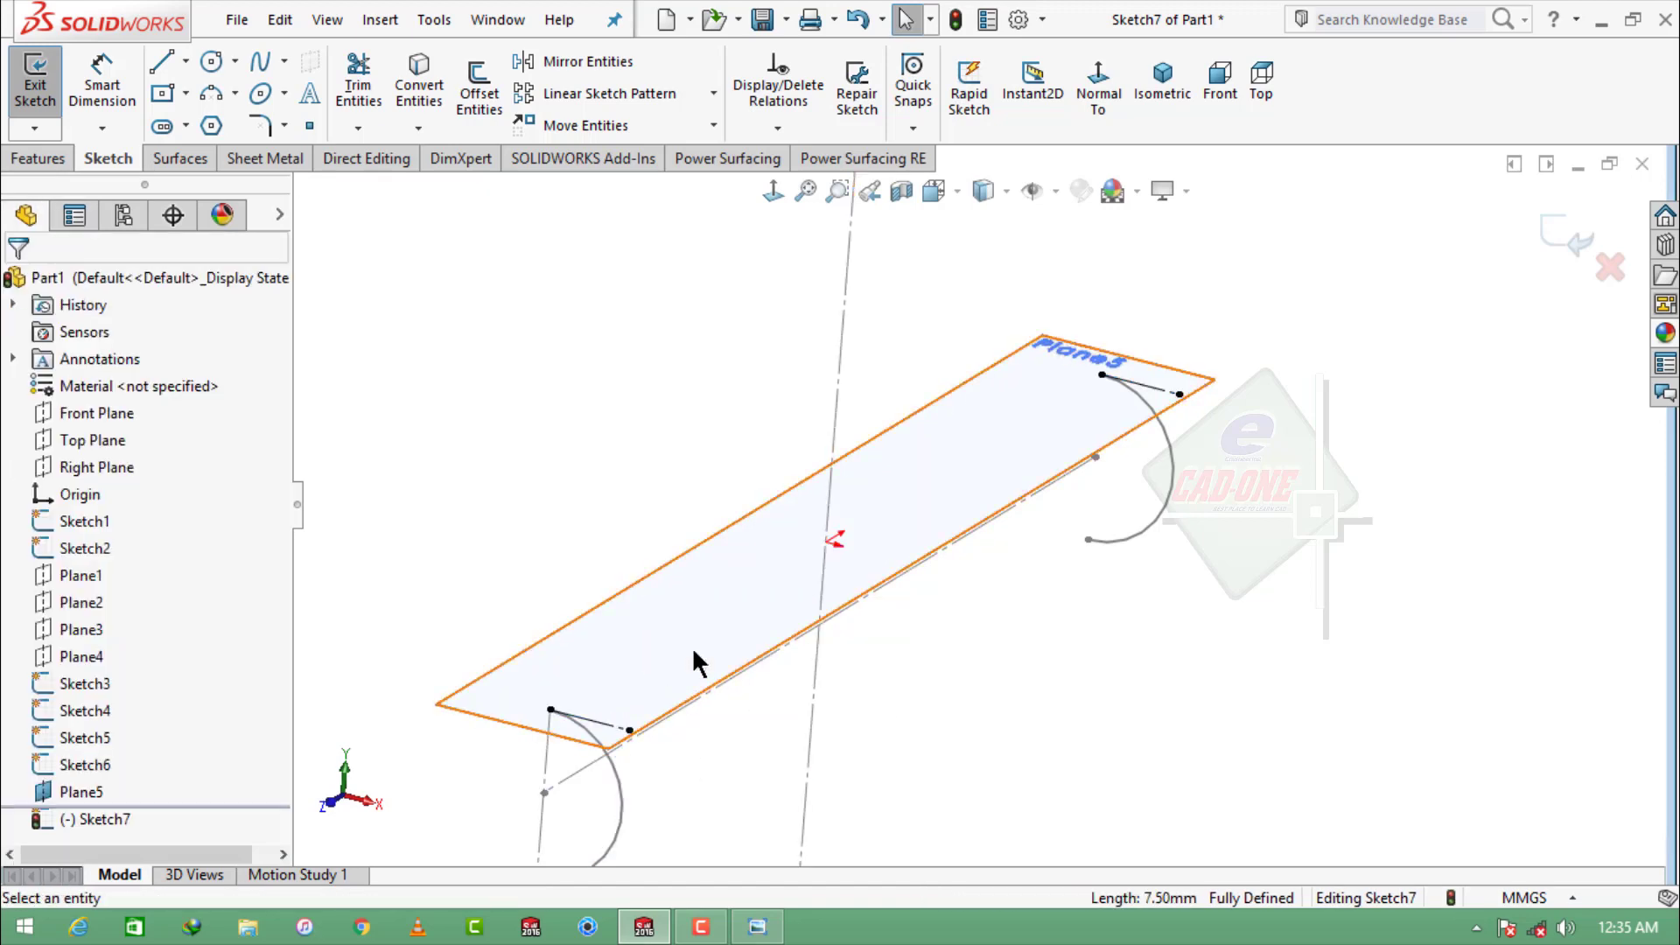
left_click(983, 451)
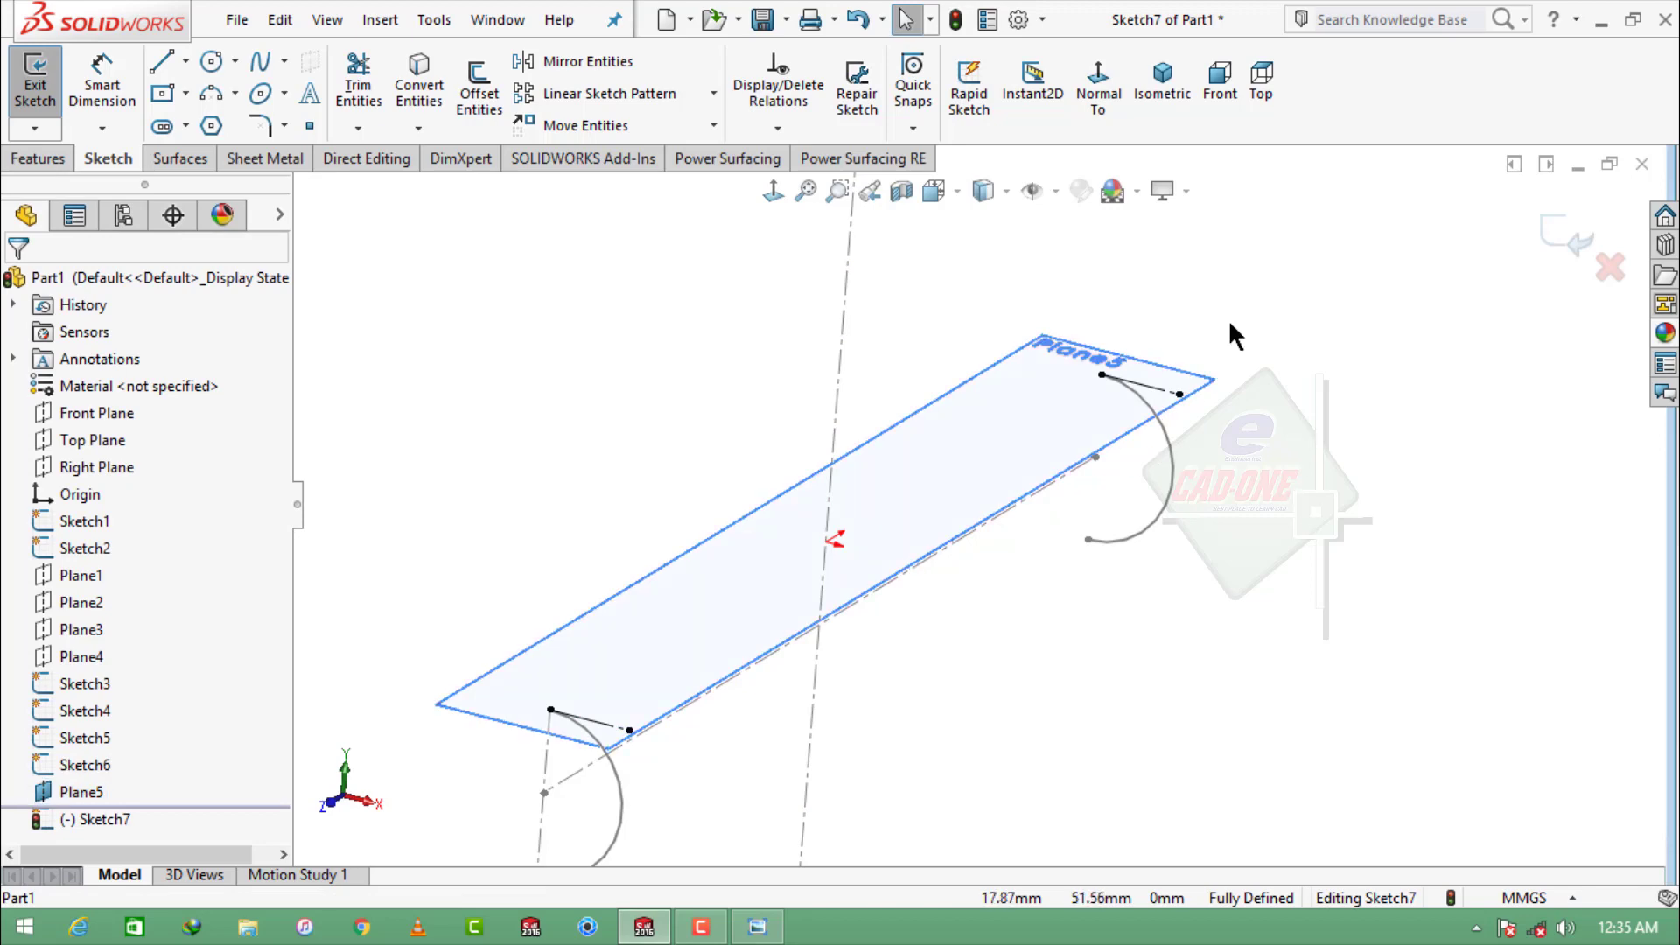
- Draw a 50 mm radius circle centred on the origin in the Plane5 sketch, viewed normal to the plane
left_click(1098, 87)
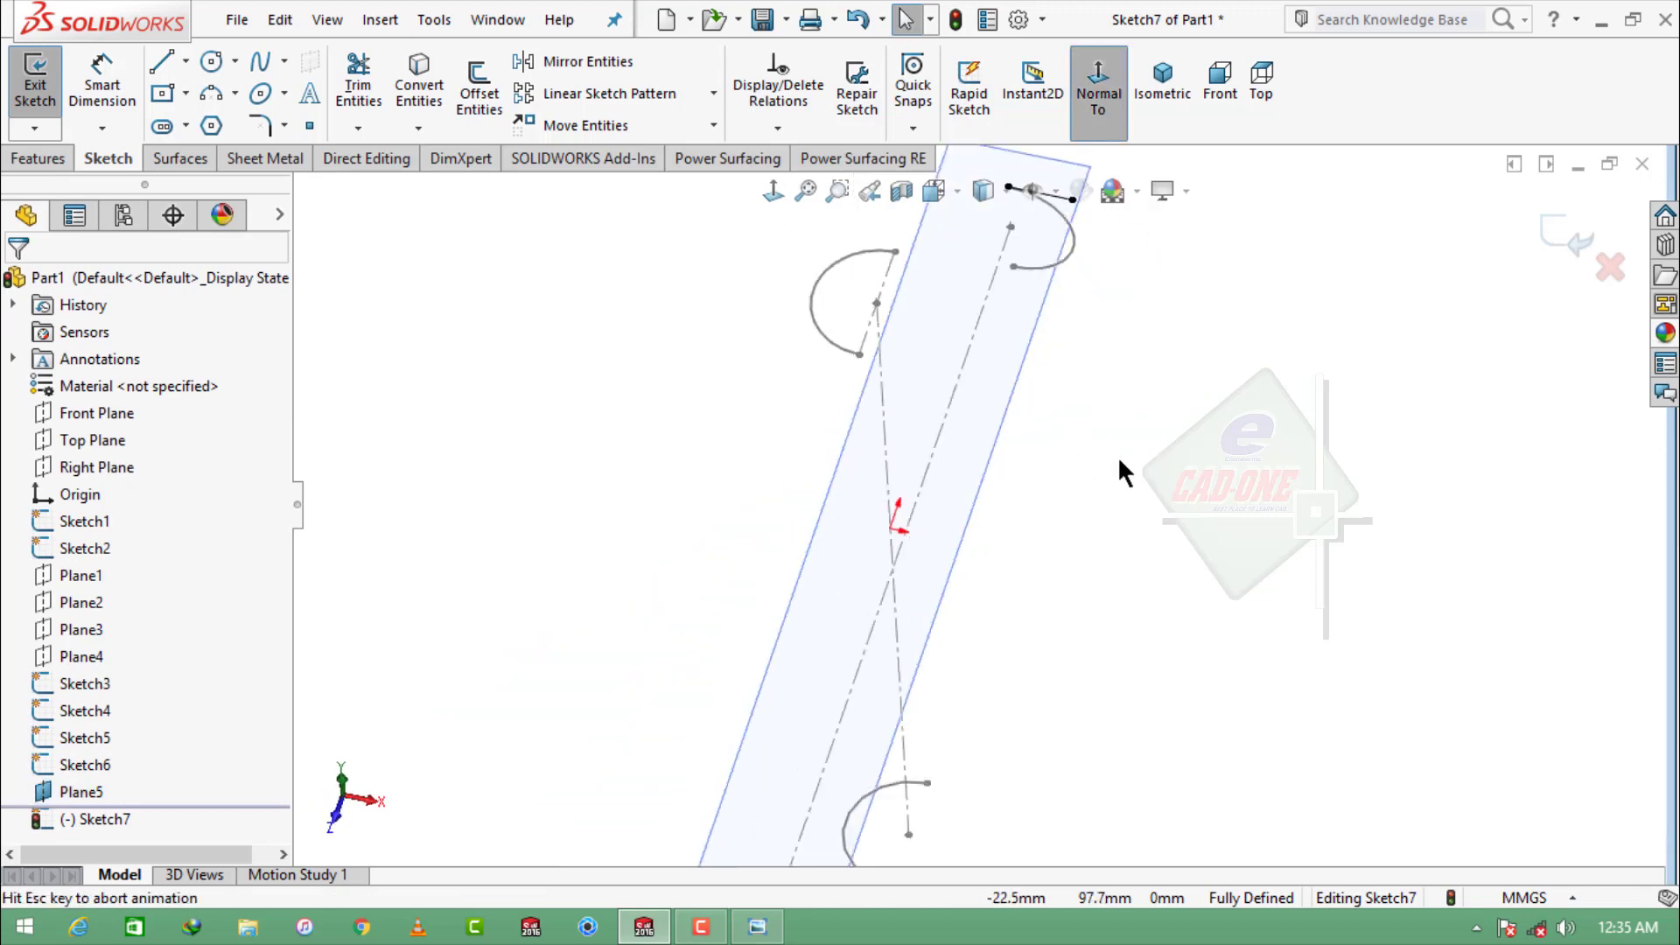
left_click(211, 61)
left_click(977, 505)
left_click(1016, 264)
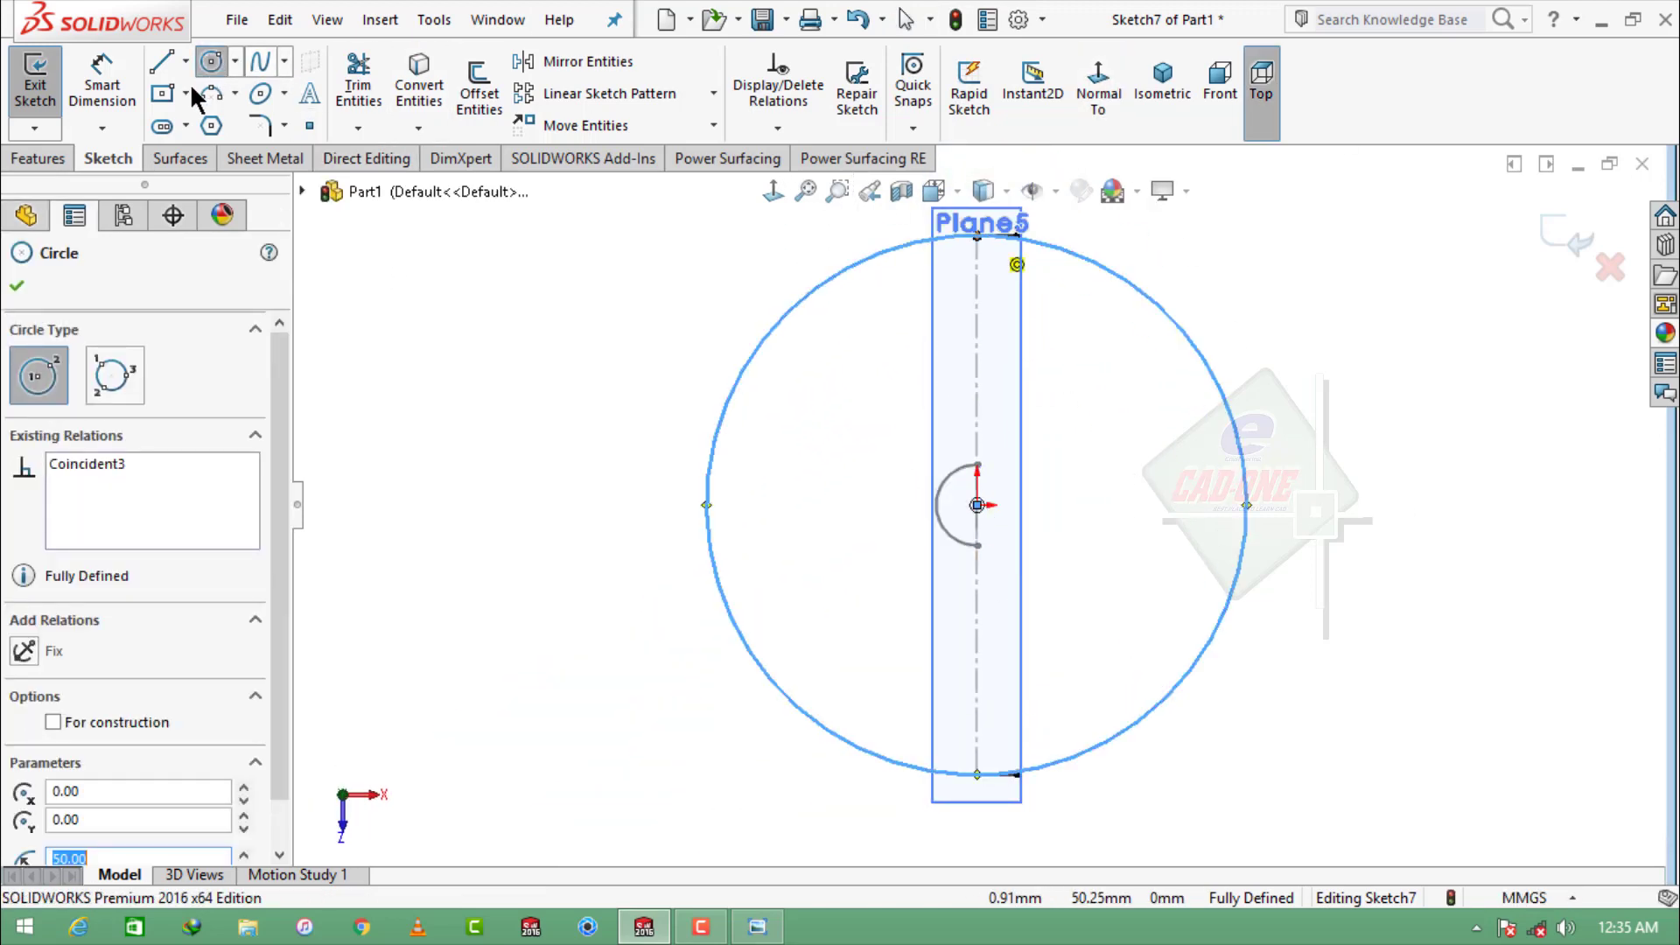
- Dimension the circle's diameter as a driven dimension
left_click(103, 81)
left_click(750, 349)
left_click(551, 536)
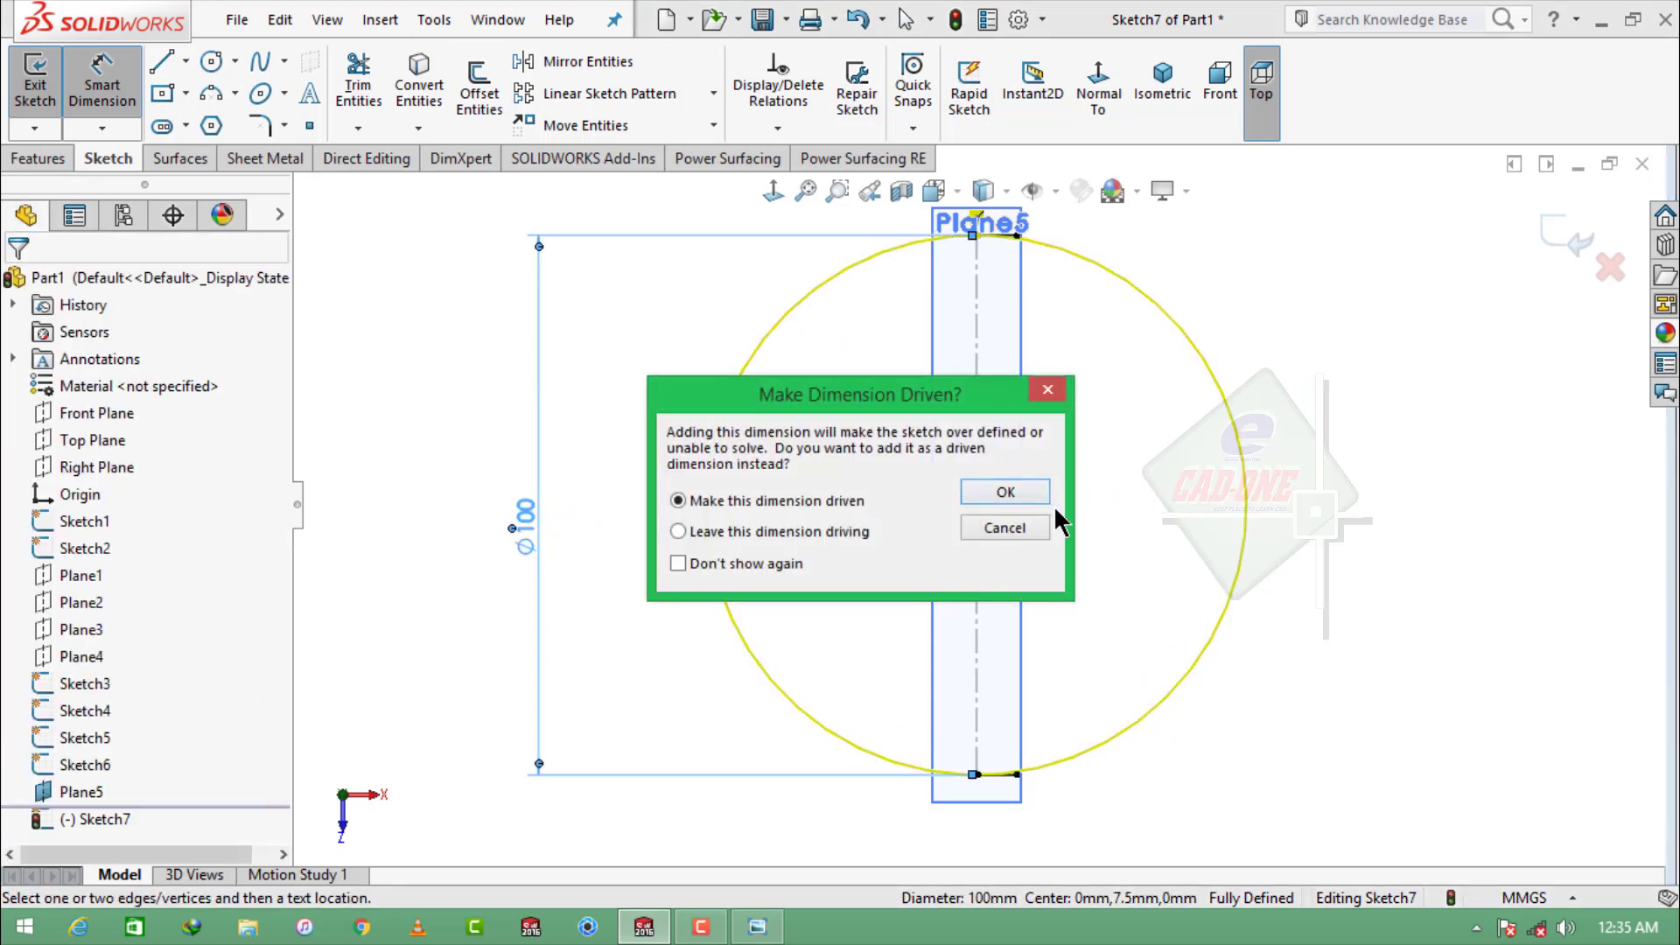
left_click(1006, 492)
key("Escape")
- Trim away the half of the circle on the positive X side and close the sketch
left_click_drag(1230, 251, 1130, 490)
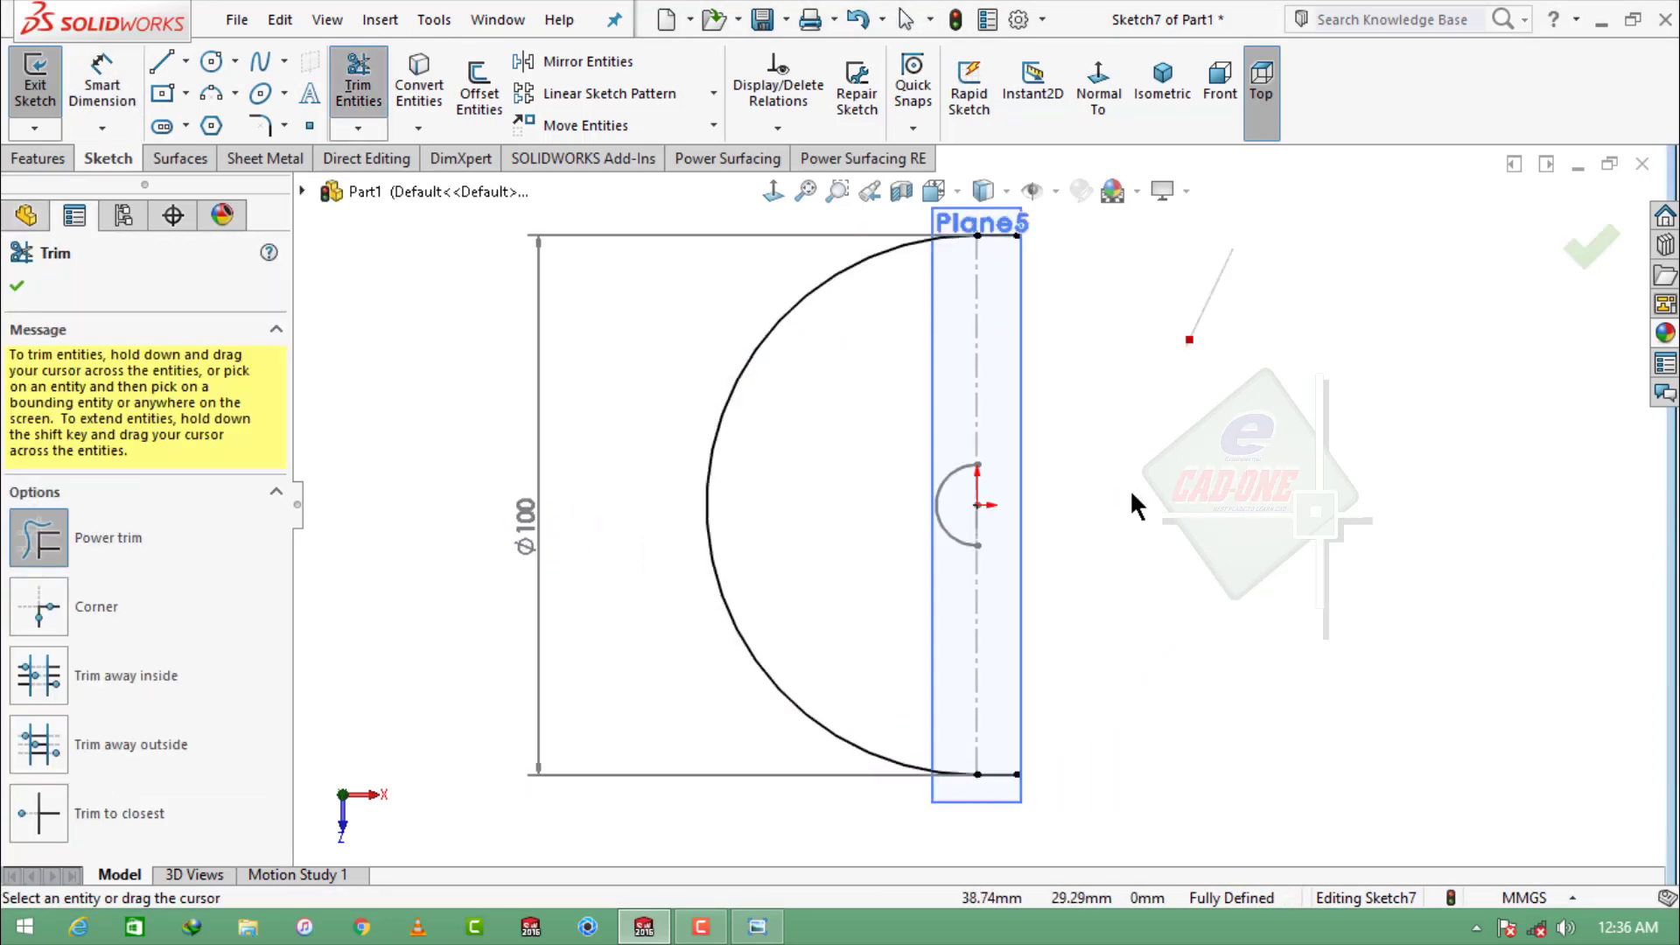
key("Escape")
mouse_move(1085, 602)
middle_mouse_down()
mouse_move(957, 533)
mouse_move(995, 573)
mouse_move(1011, 565)
middle_mouse_up()
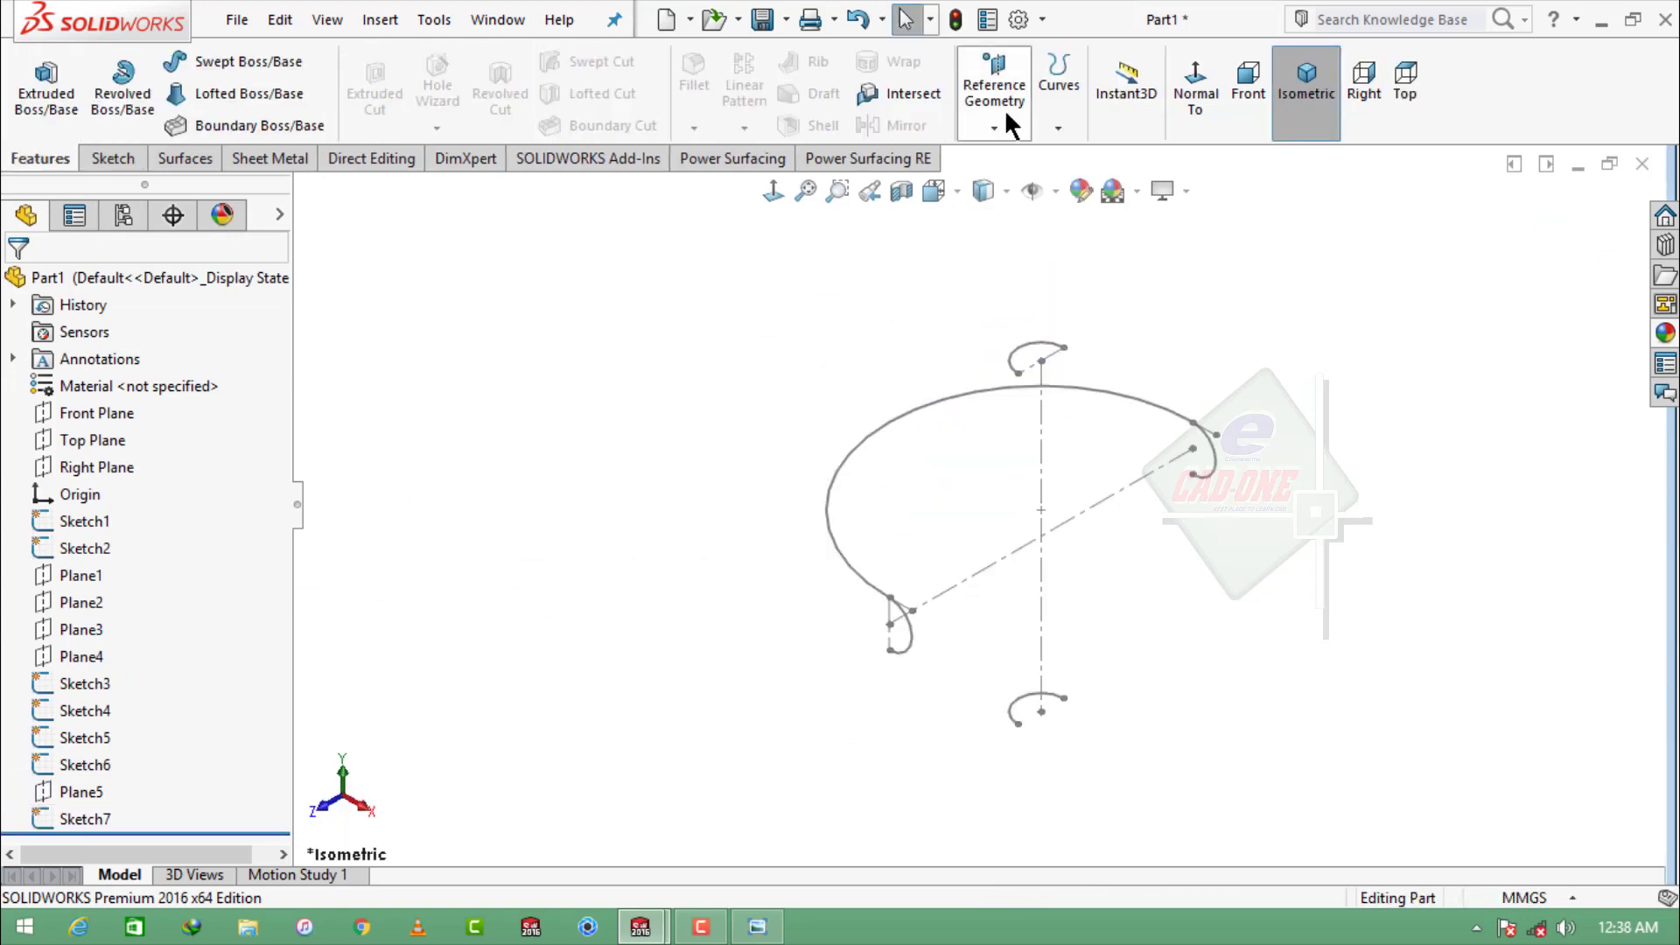
- Create a reference plane offset 7.5 mm below the Top Plane by flipping the offset direction
left_click(998, 126)
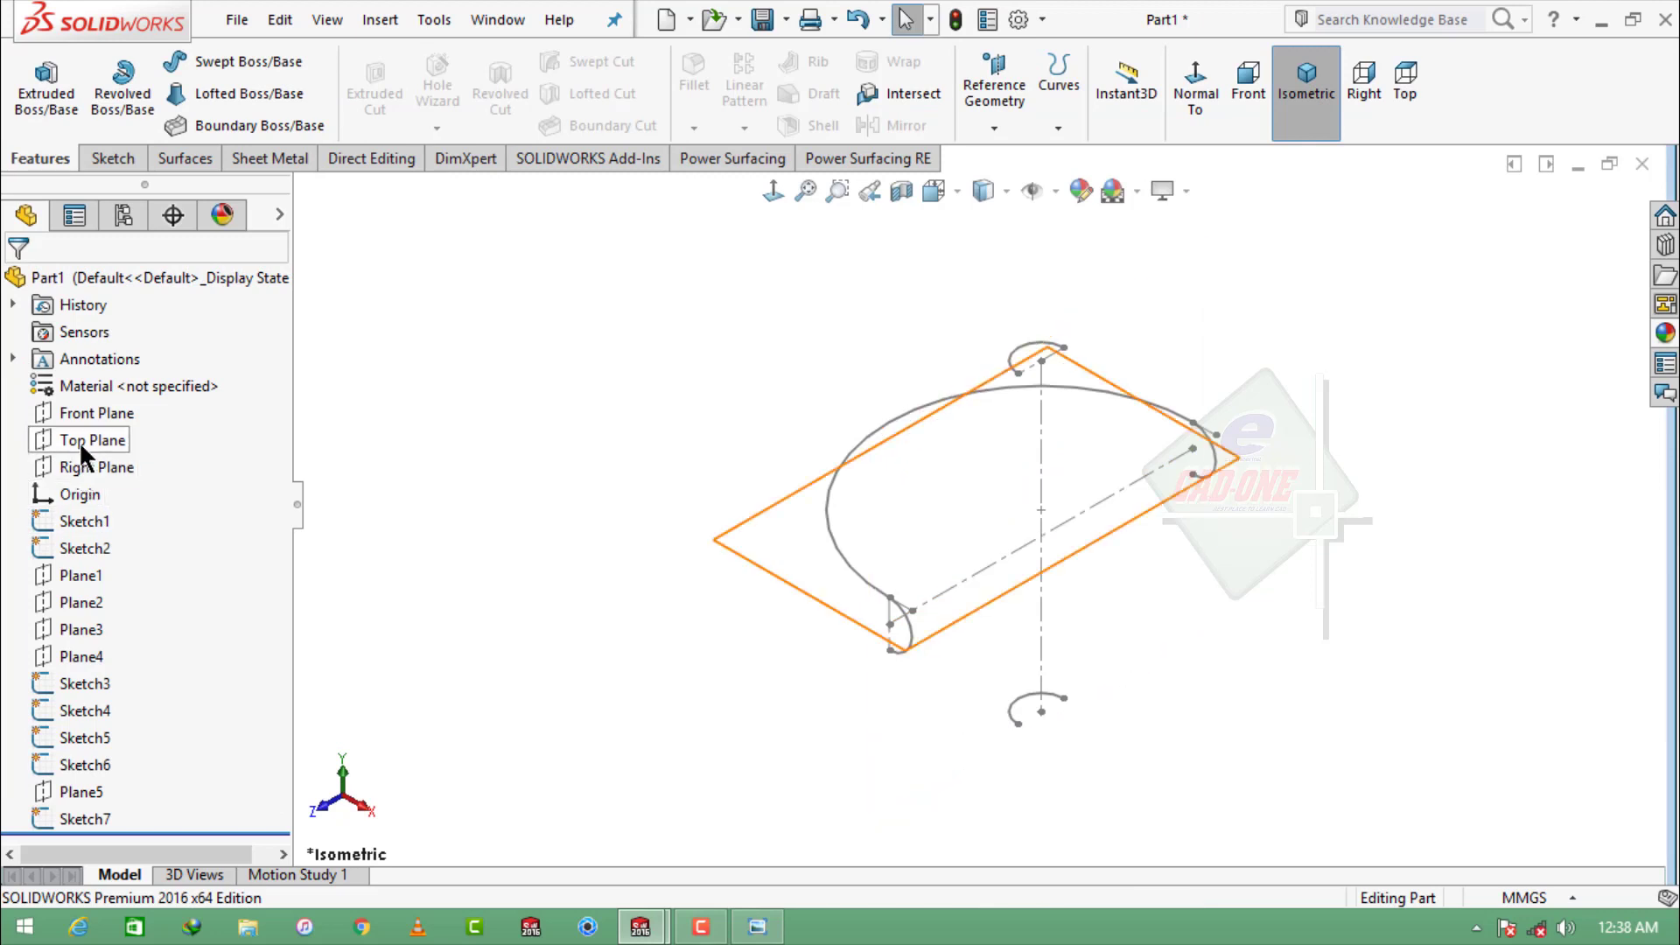
left_click(78, 441)
left_click(994, 126)
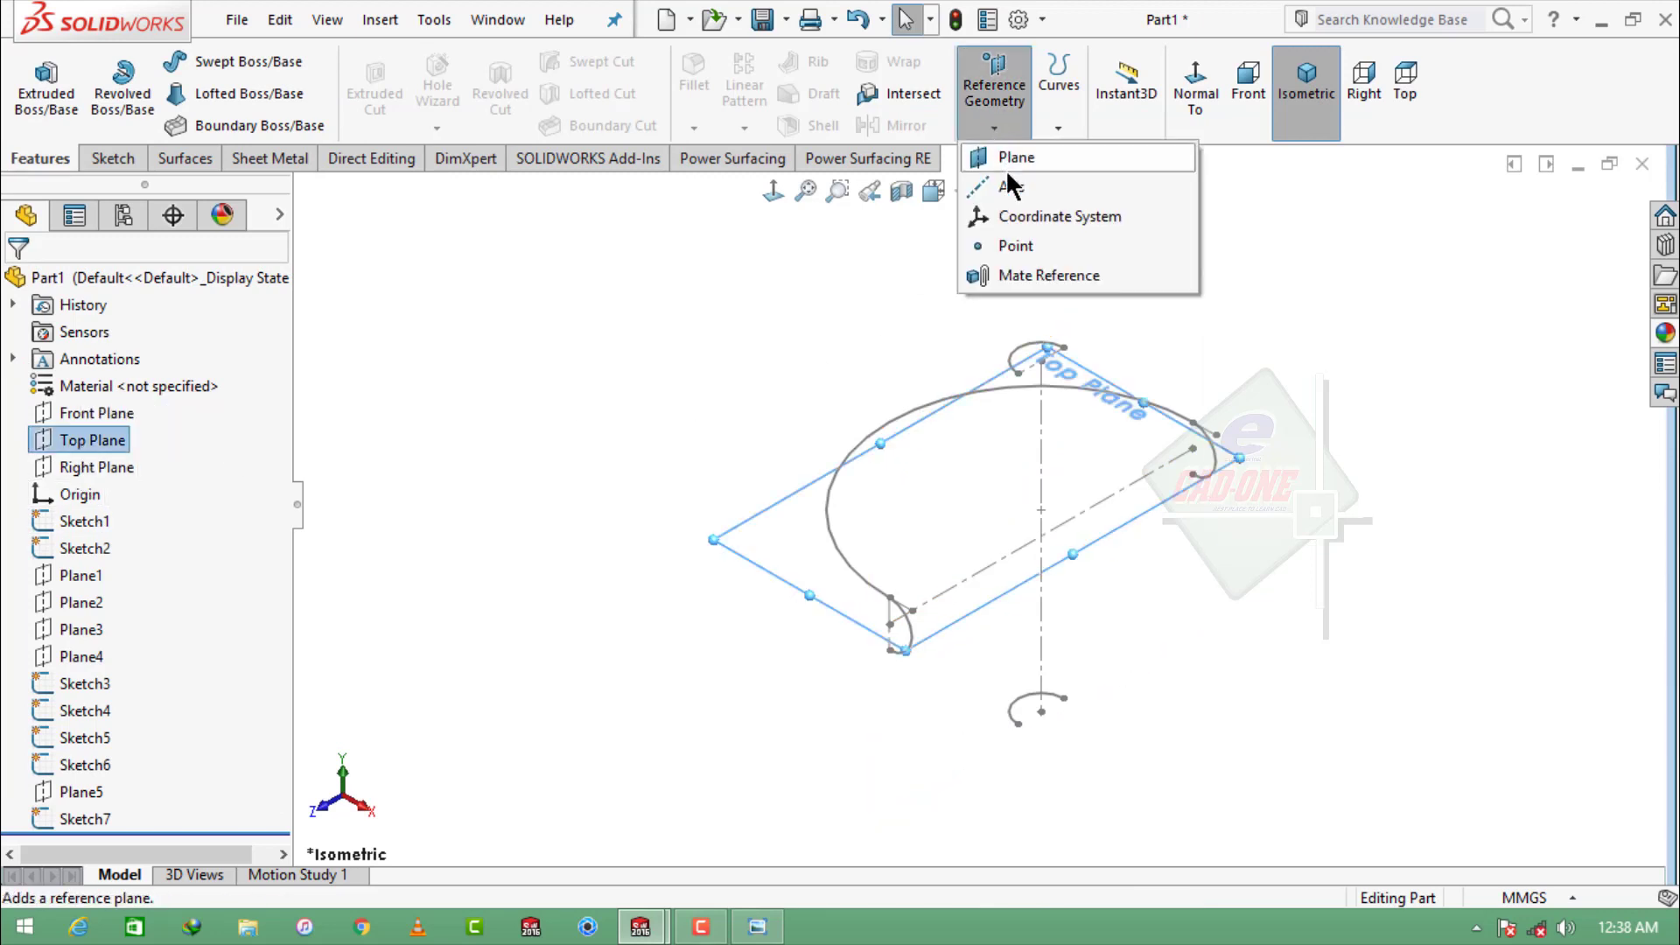
left_click(50, 626)
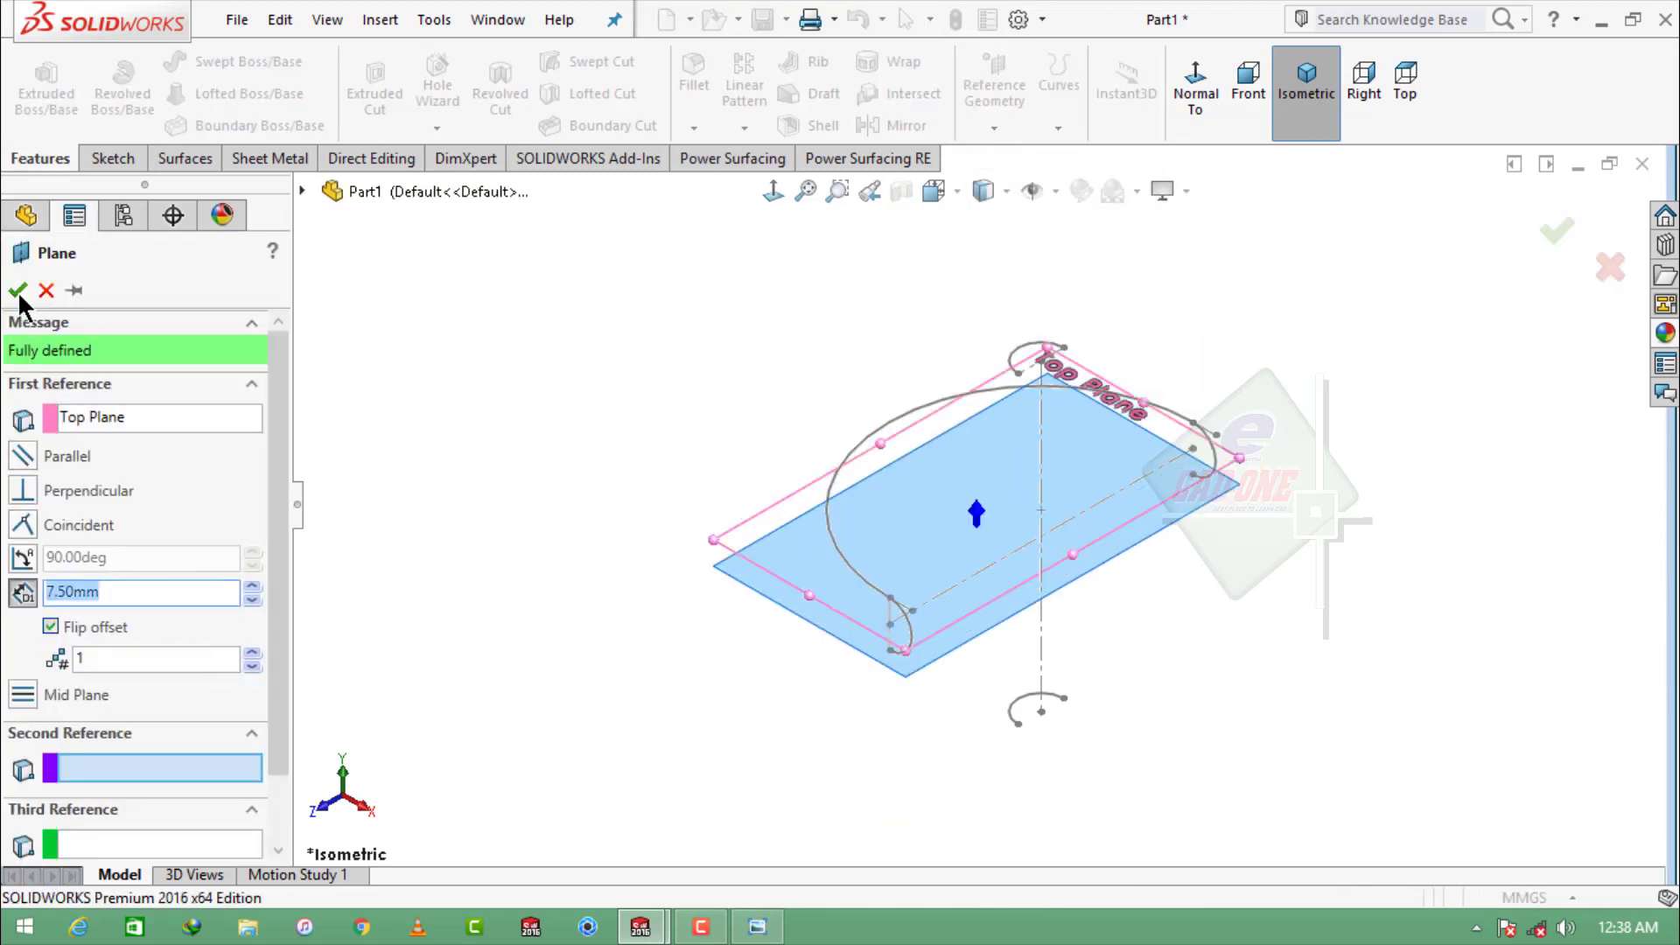
right_click(638, 649)
middle_click_drag(641, 649, 672, 544)
left_click(678, 556)
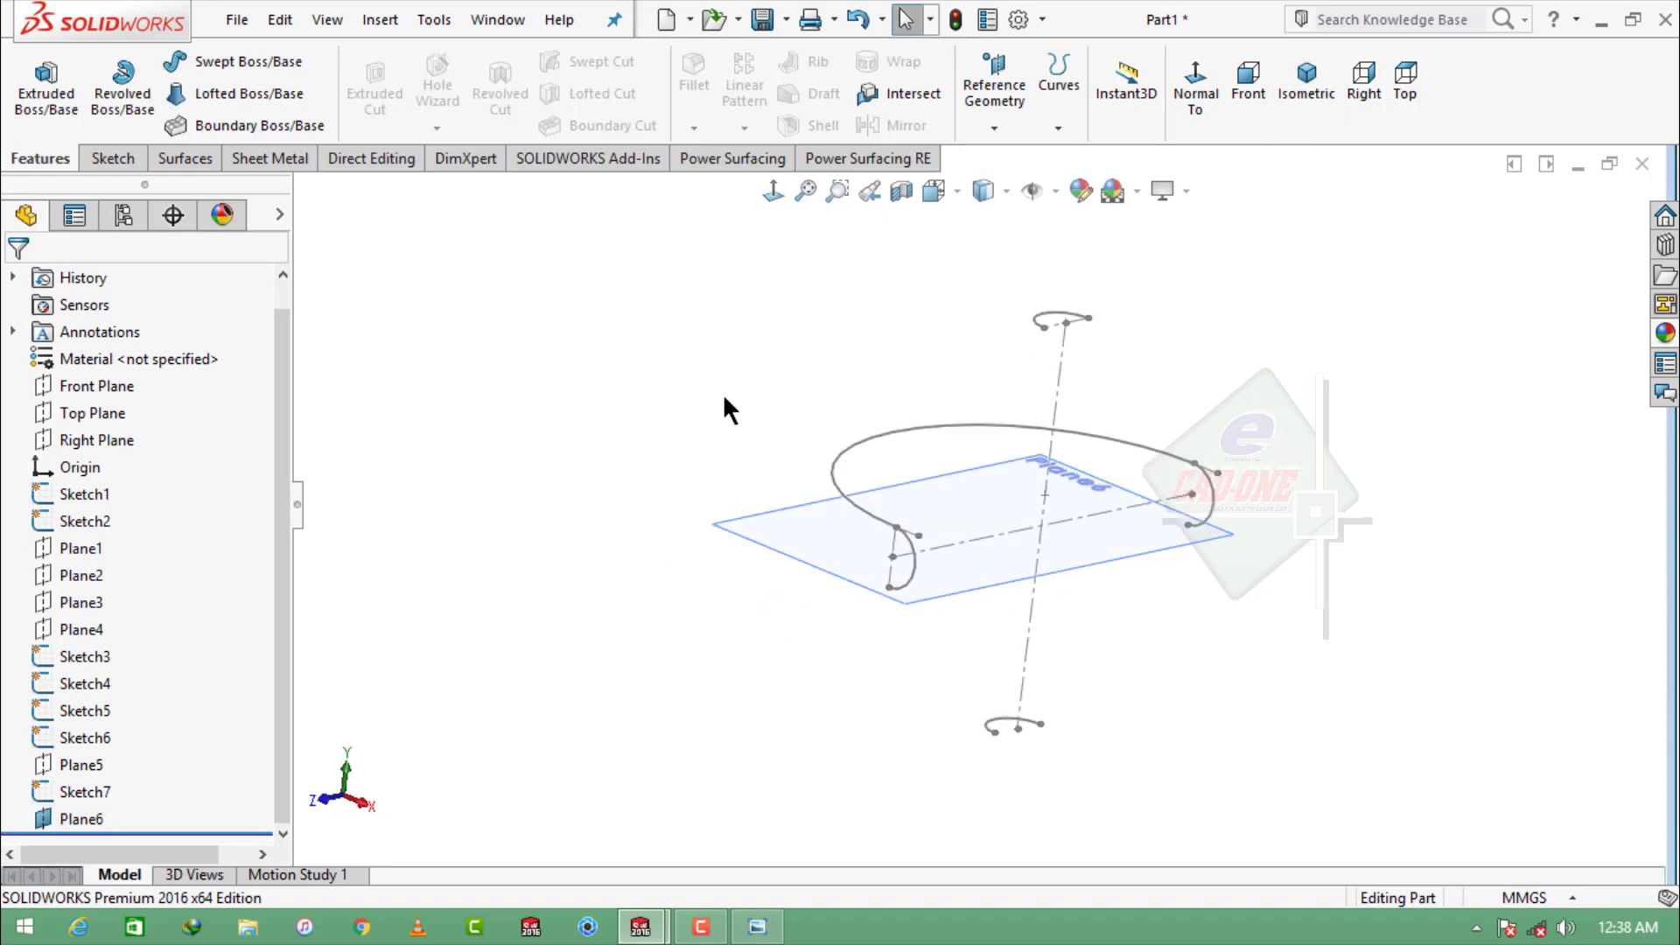
- Start a sketch on Plane6, convert the large 50 mm radius arc from the Plane5 sketch into it, and close the sketch
left_click(114, 159)
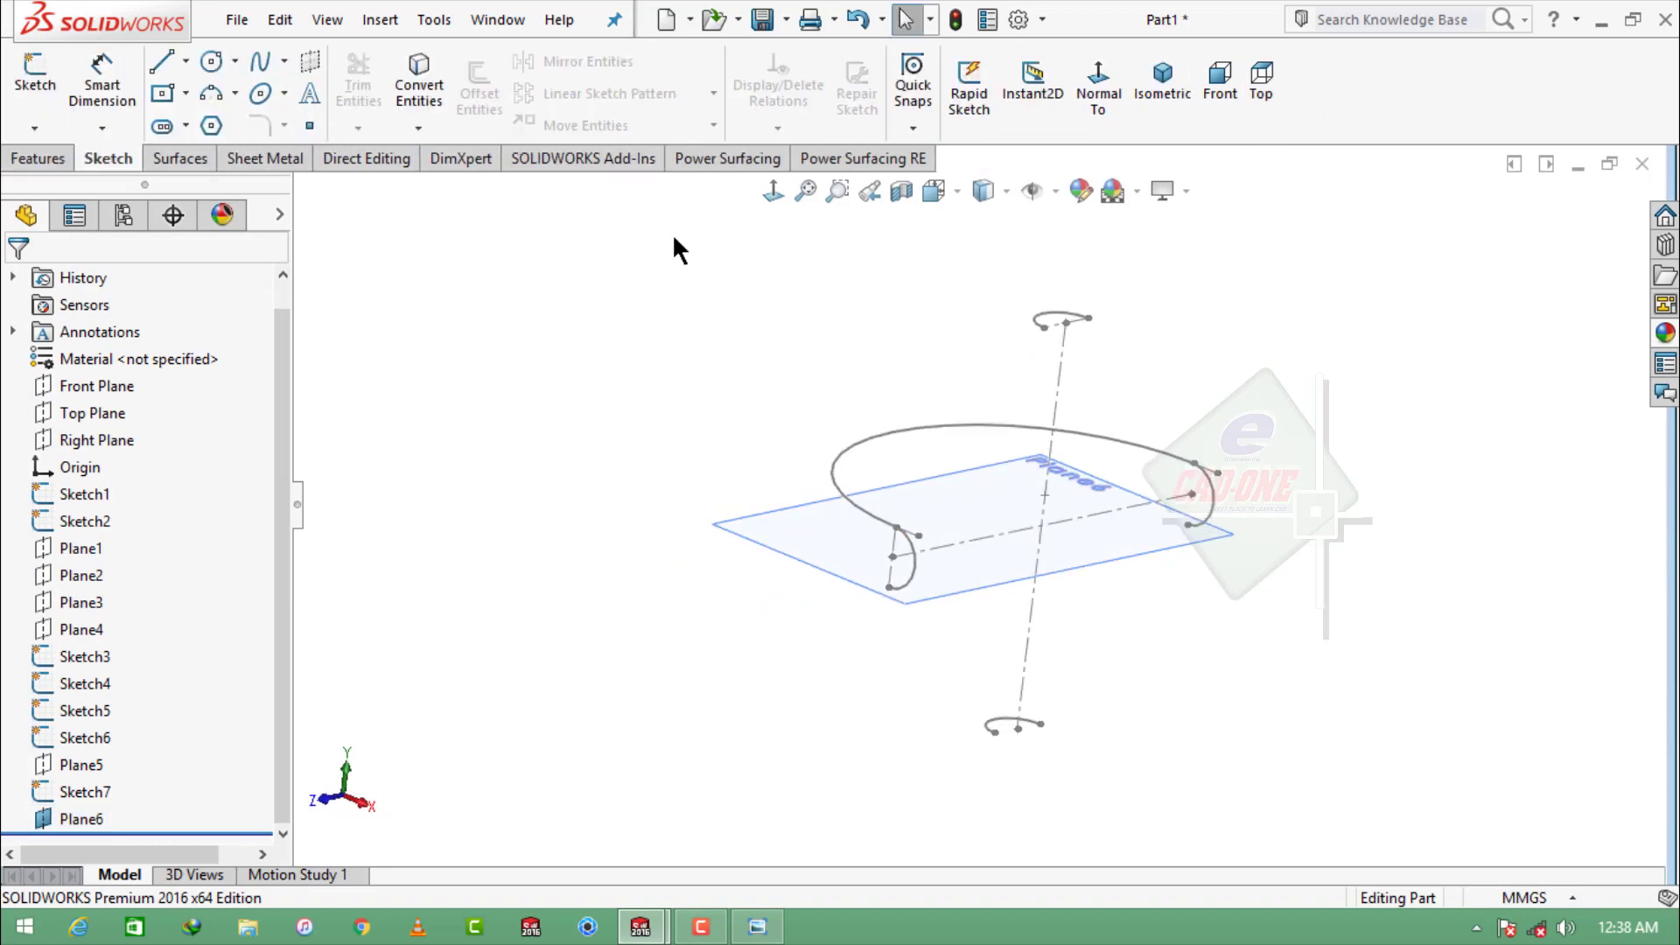
left_click(837, 464)
left_click(805, 518)
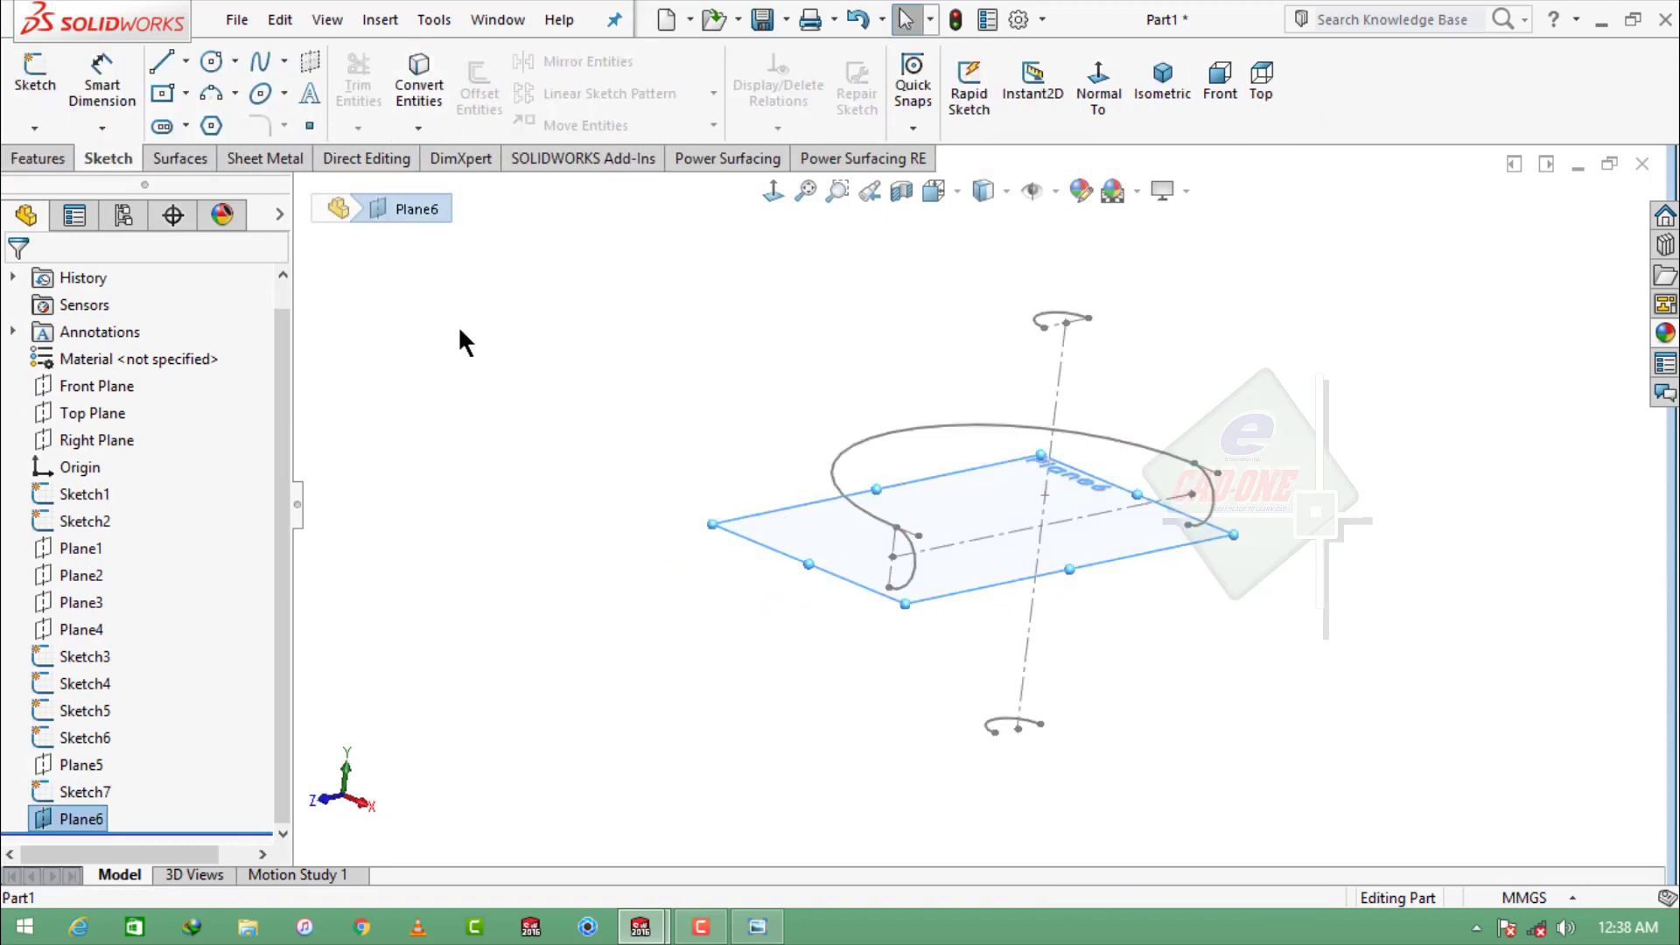
left_click(822, 534)
left_click(915, 465)
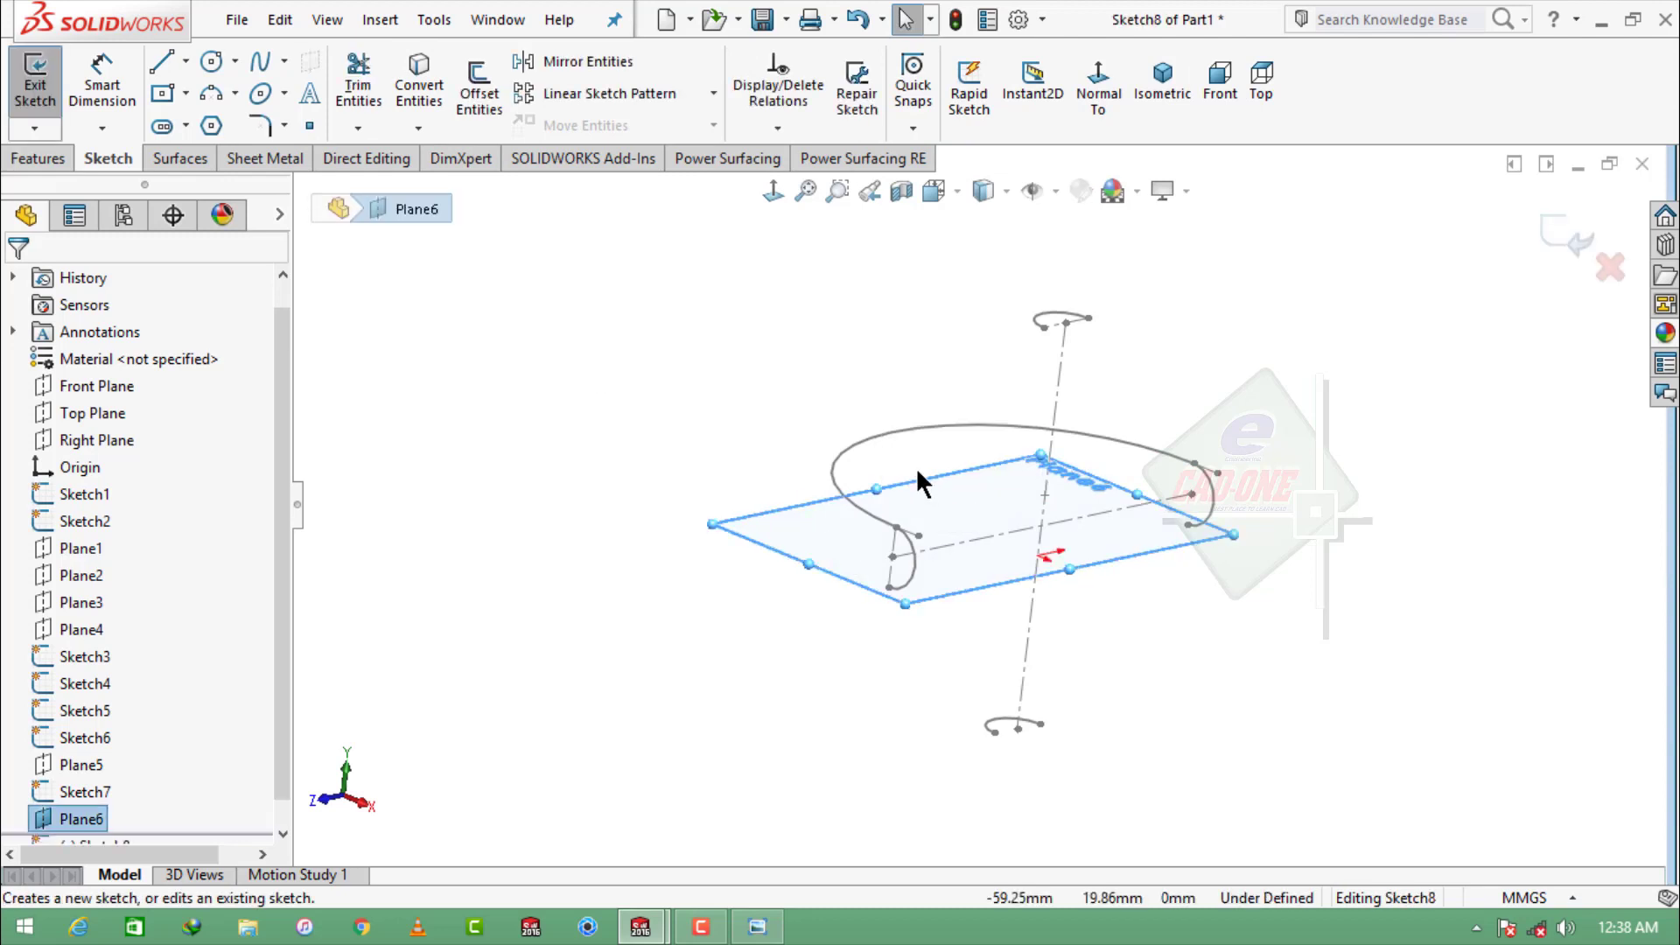
left_click(867, 443)
left_click(419, 85)
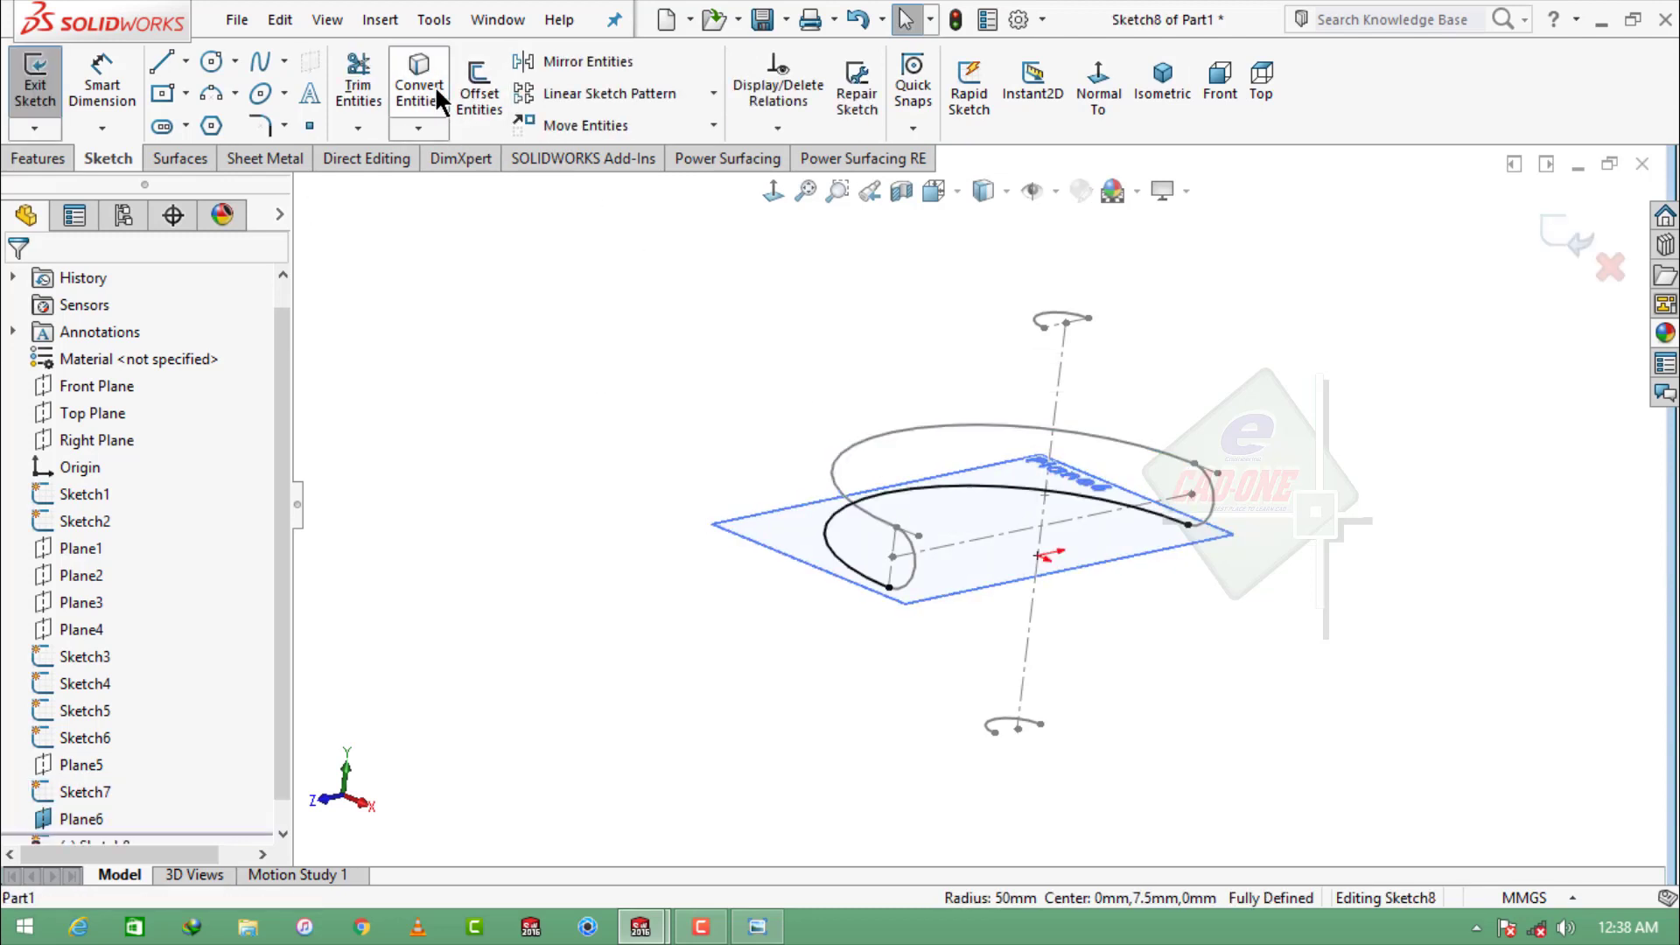
left_click(1567, 226)
- Hide Plane6, the reference plane below the Top Plane
mouse_move(1393, 395)
middle_mouse_down()
mouse_move(1197, 544)
mouse_move(1230, 480)
mouse_move(1240, 562)
mouse_move(1251, 534)
middle_mouse_up()
left_click(810, 538)
left_click(919, 446)
- Create a reference plane offset 7.5 mm from the Front Plane without flipping the offset direction
left_click(35, 158)
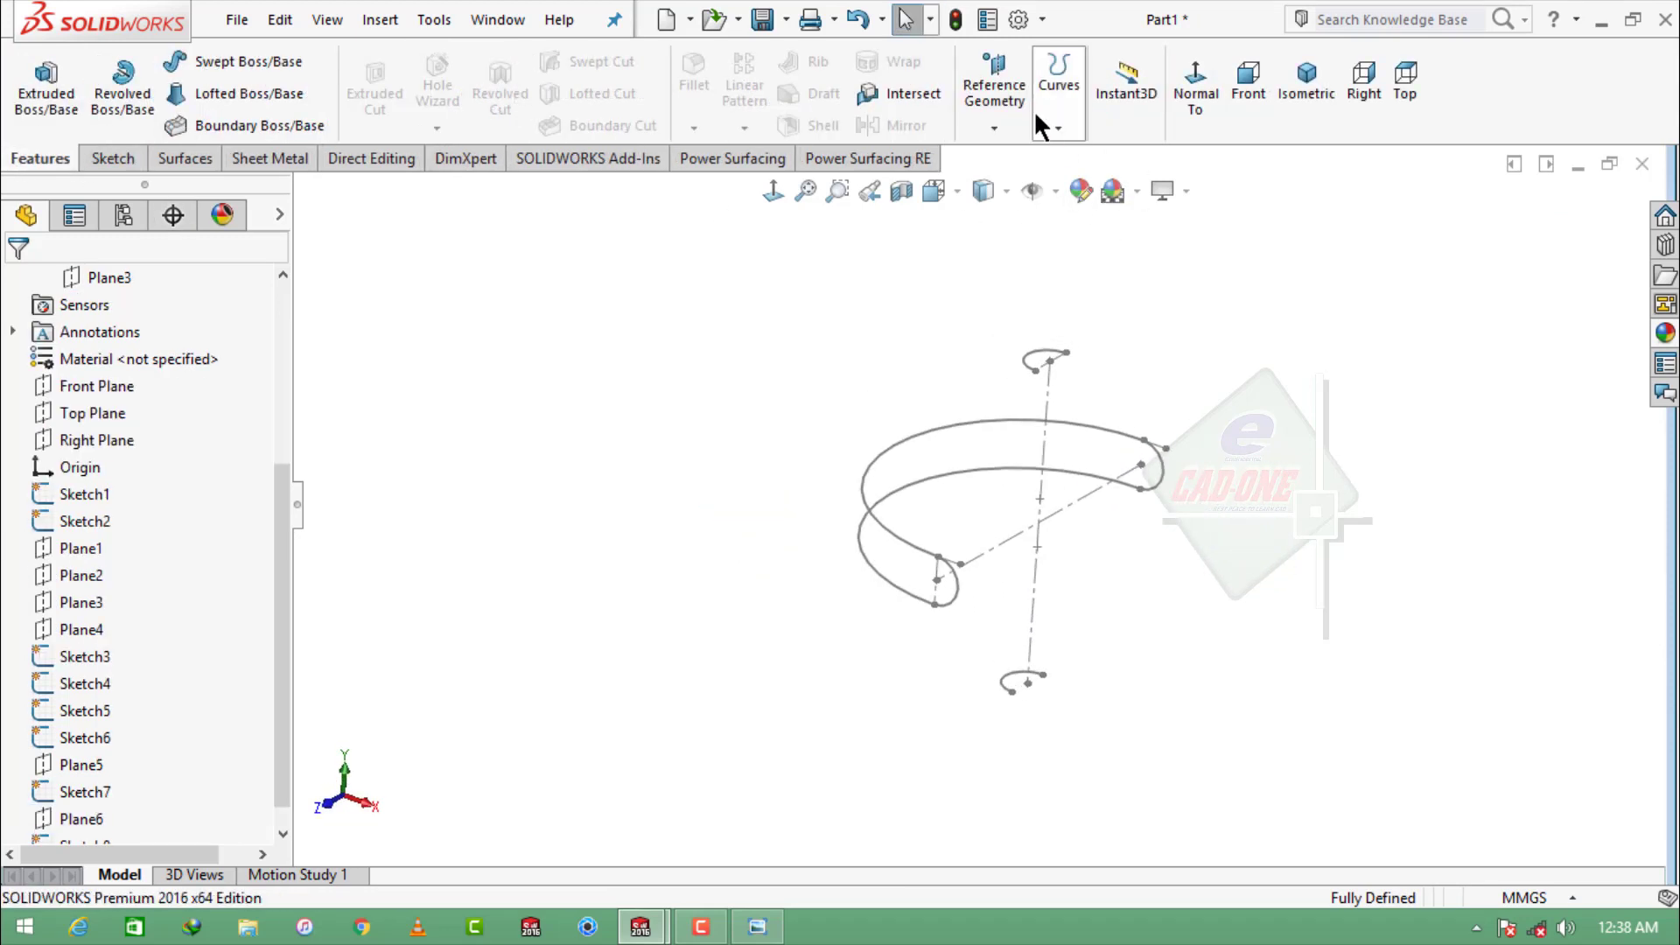
left_click(112, 386)
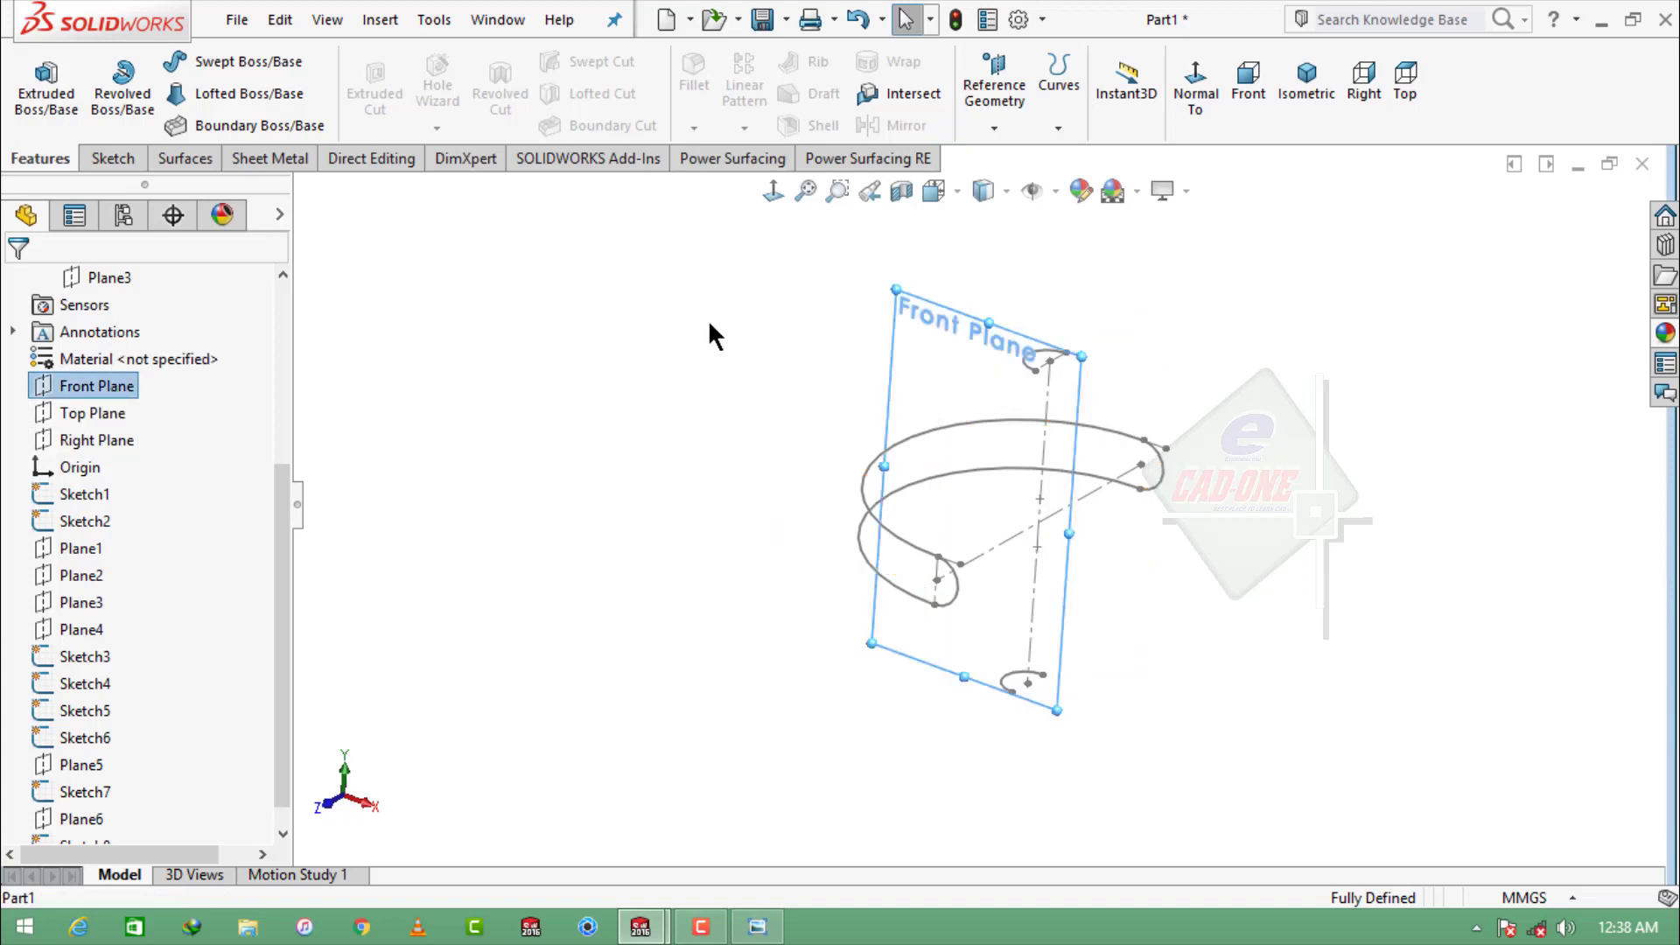
left_click(995, 128)
left_click(1013, 160)
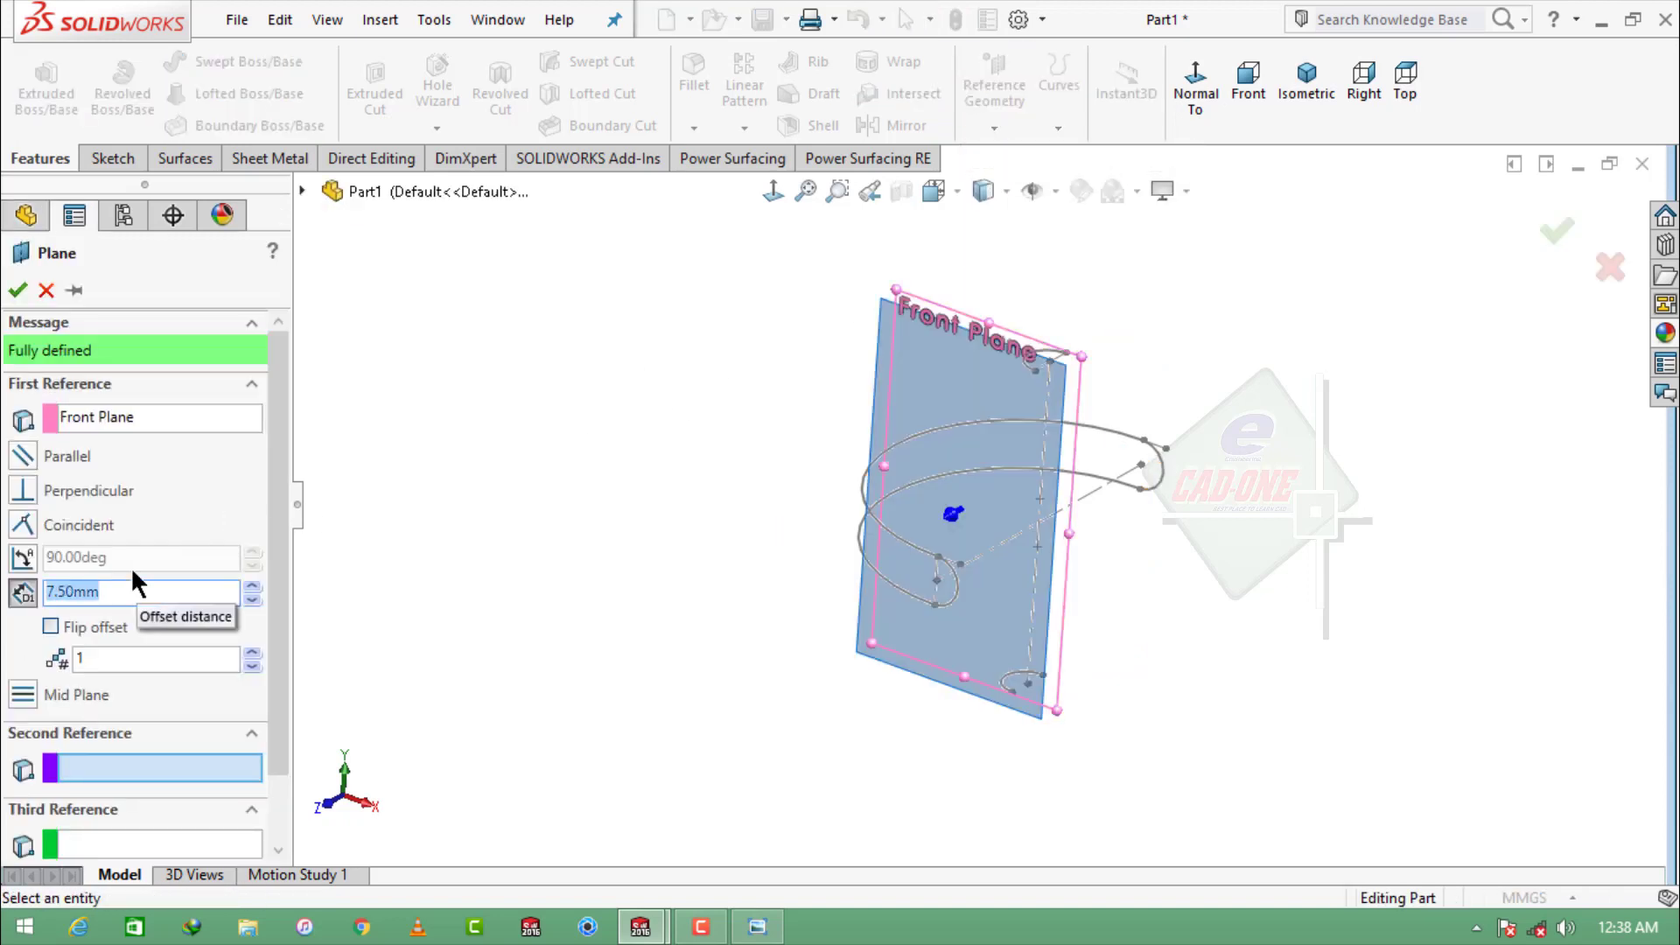
left_click(14, 292)
- Start a sketch on Plane7 and draw a 50 mm radius circle centred on the origin up to the vertical centreline's upper endpoint
middle_click_drag(1225, 481, 1128, 577)
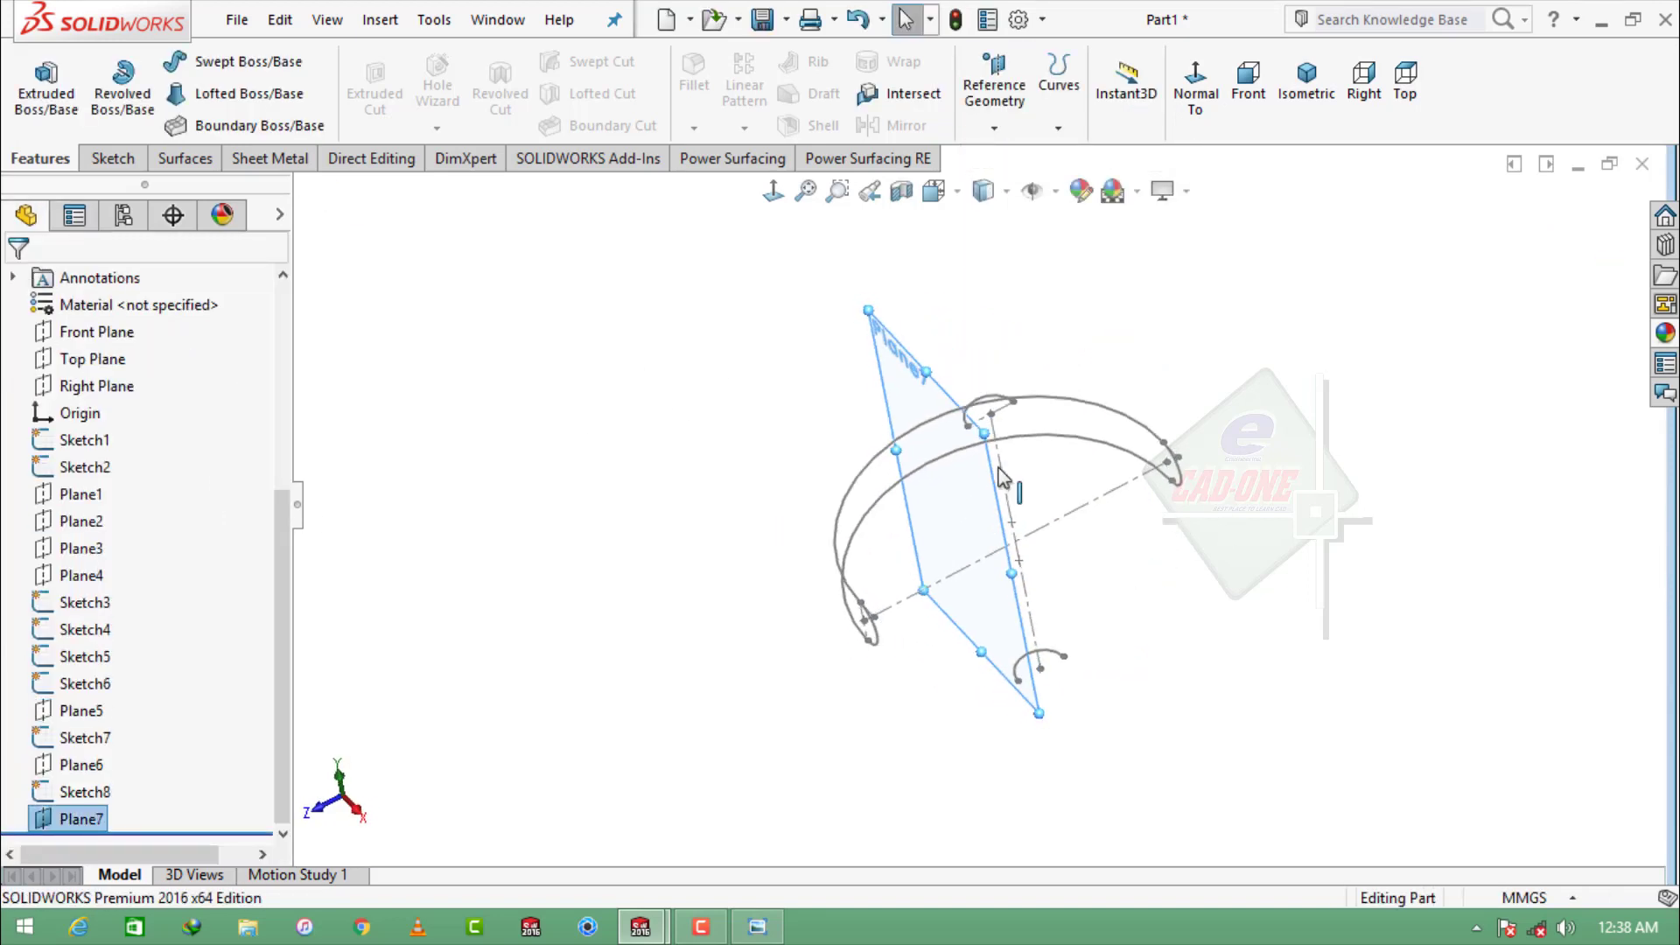
scroll(998, 464, "down", 4)
left_click(962, 542)
left_click(1111, 466)
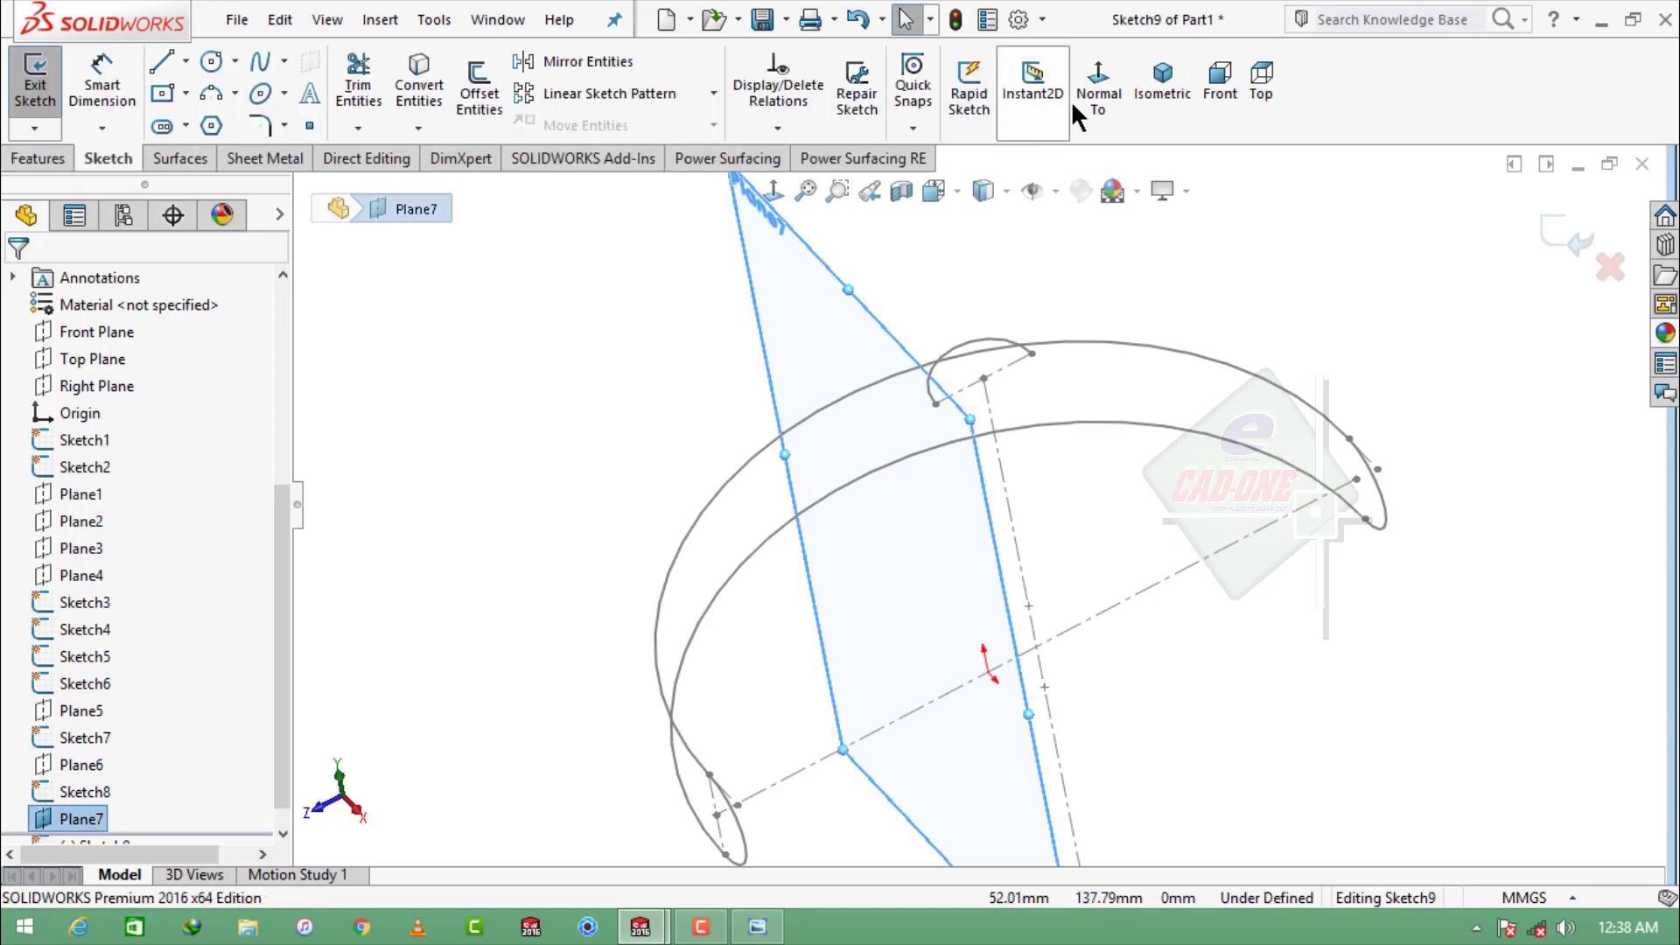
left_click(1096, 97)
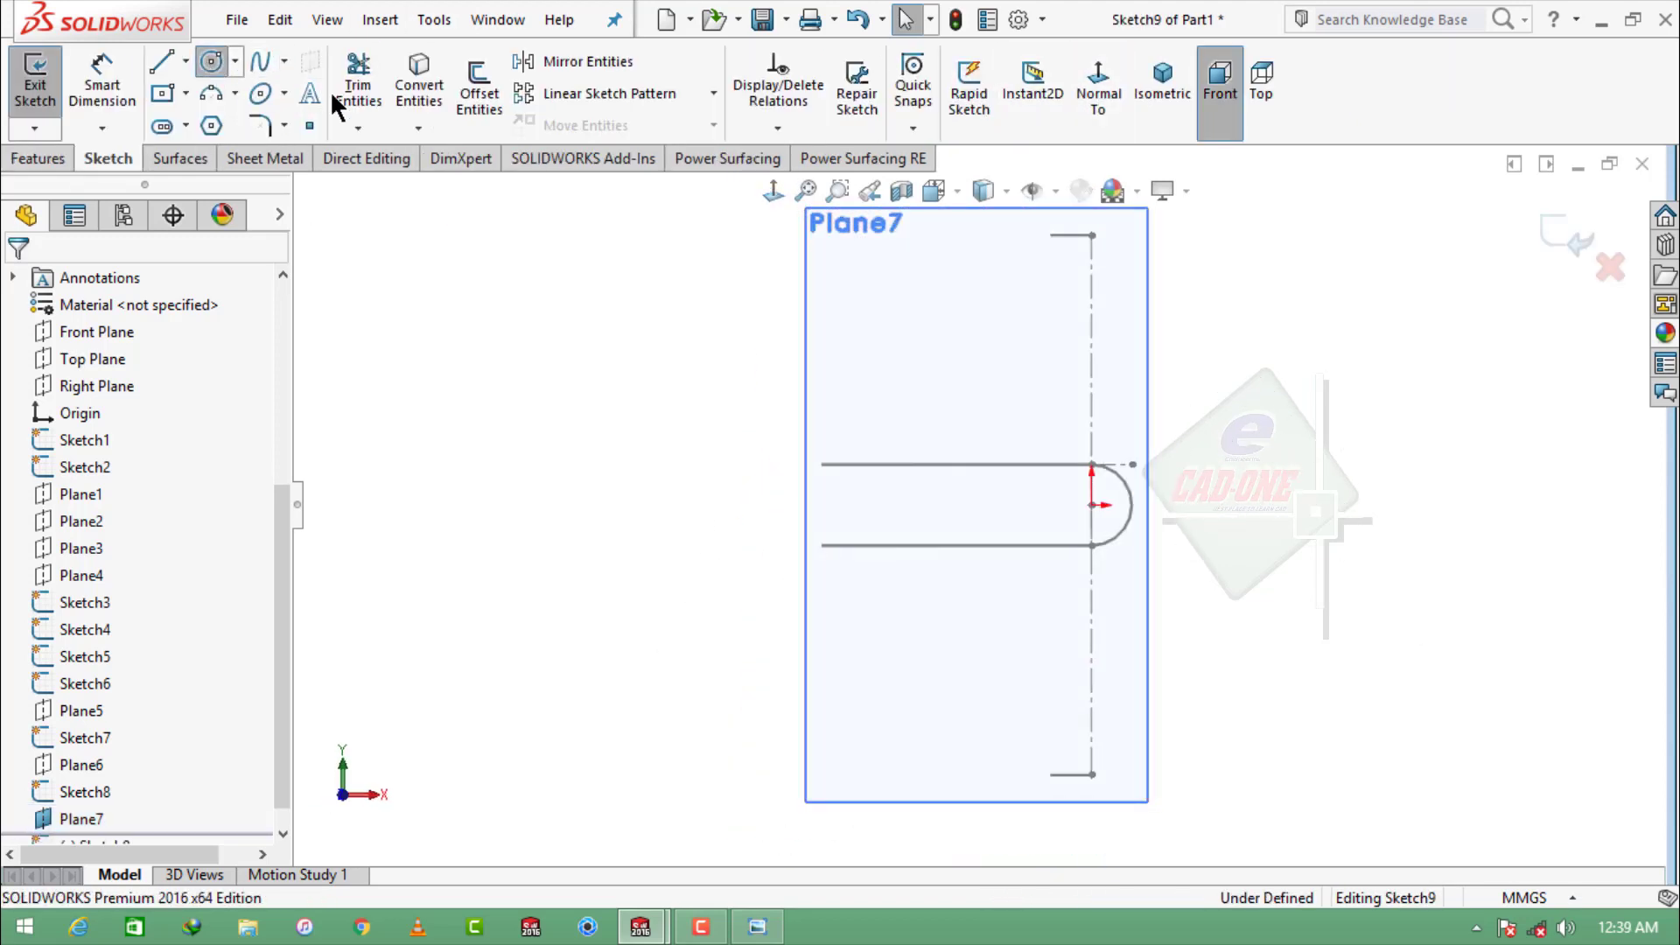
left_click(1091, 504)
left_click(1091, 235)
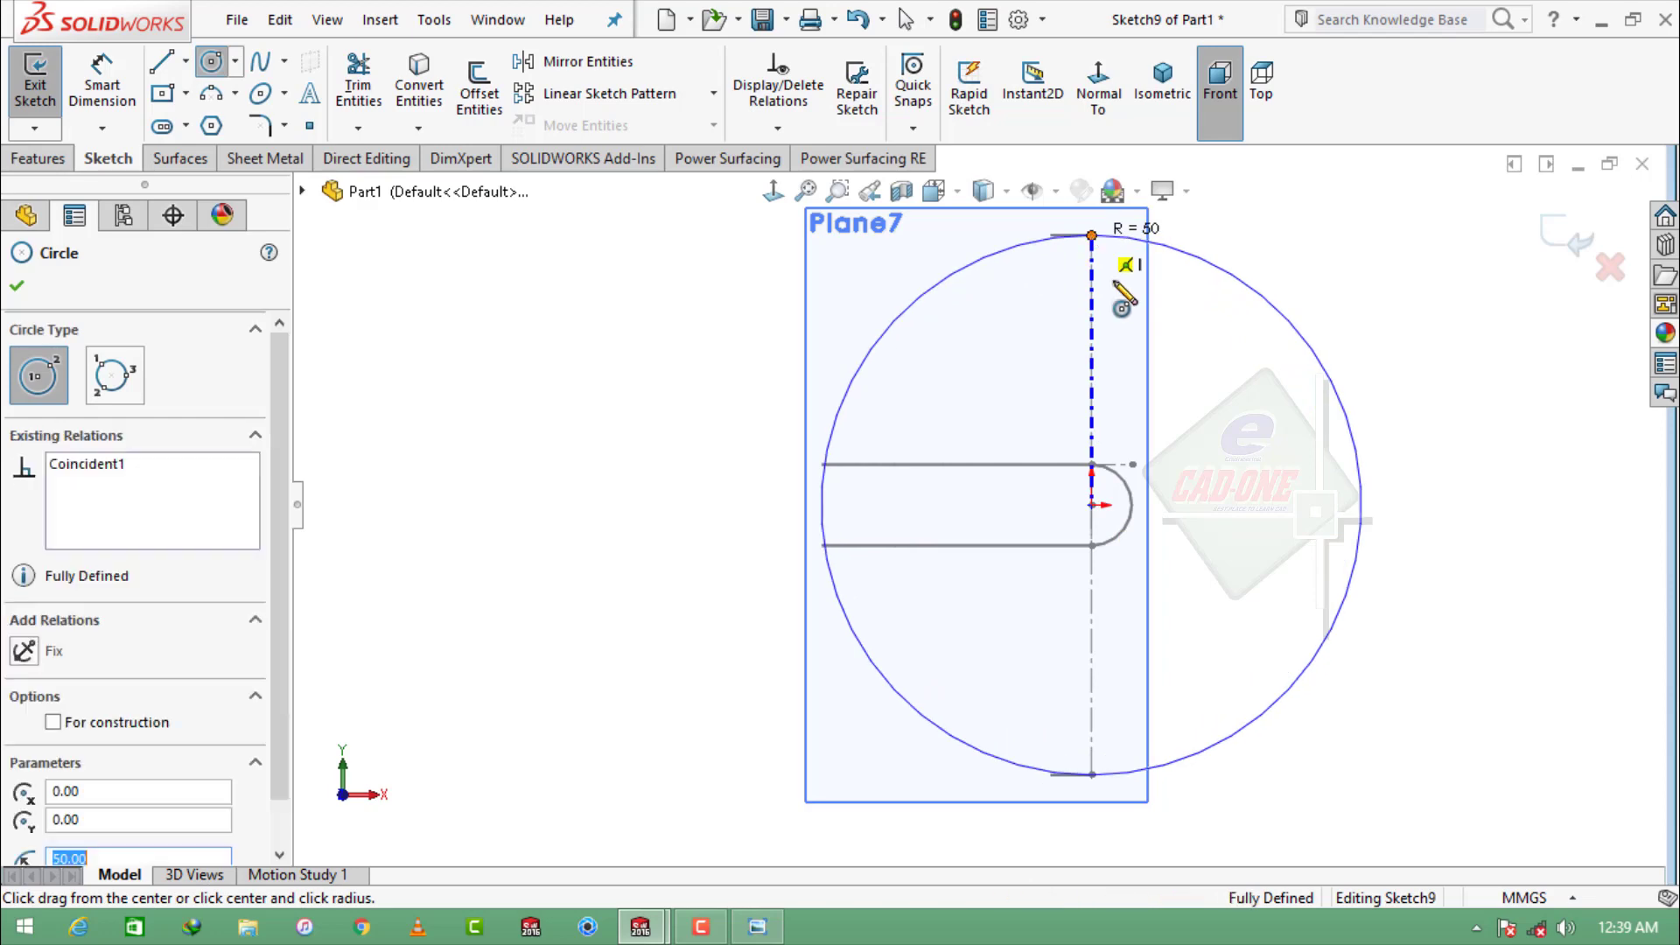
key("Escape")
- Convert the upper half-circle arc into the Plane7 sketch and change the resulting line to construction geometry
middle_click_drag(1166, 442, 1061, 517)
scroll(1008, 273, "down", 4)
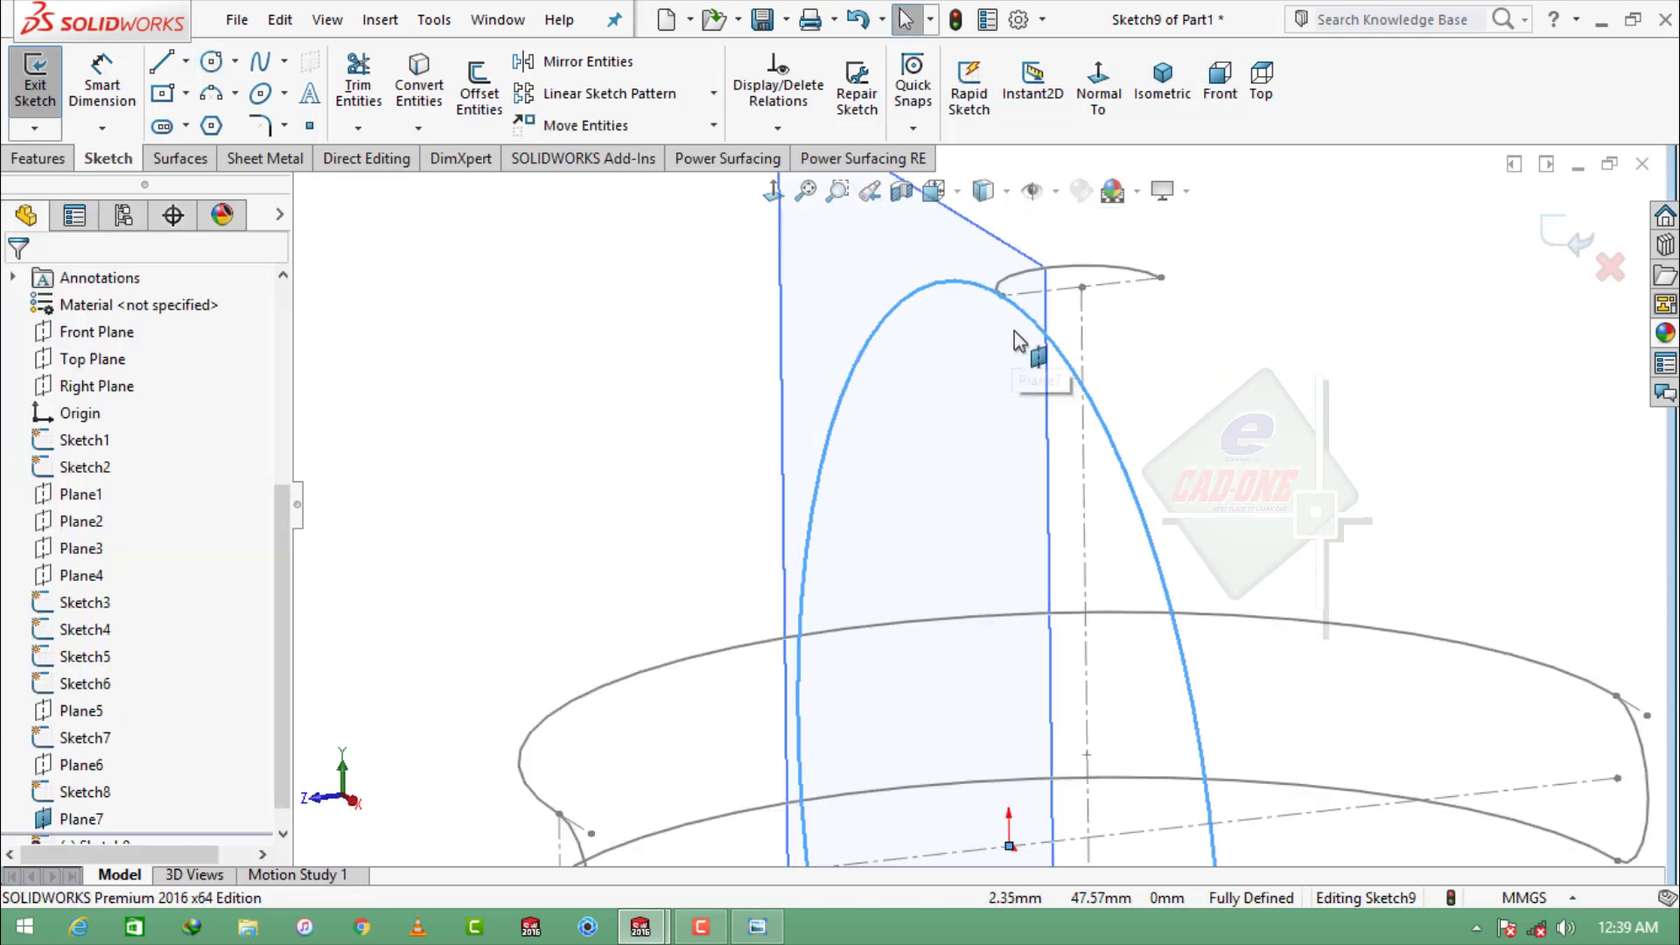
scroll(998, 377, "down", 5)
scroll(995, 386, "up", 7)
scroll(1022, 463, "down", 3)
left_click(1009, 451)
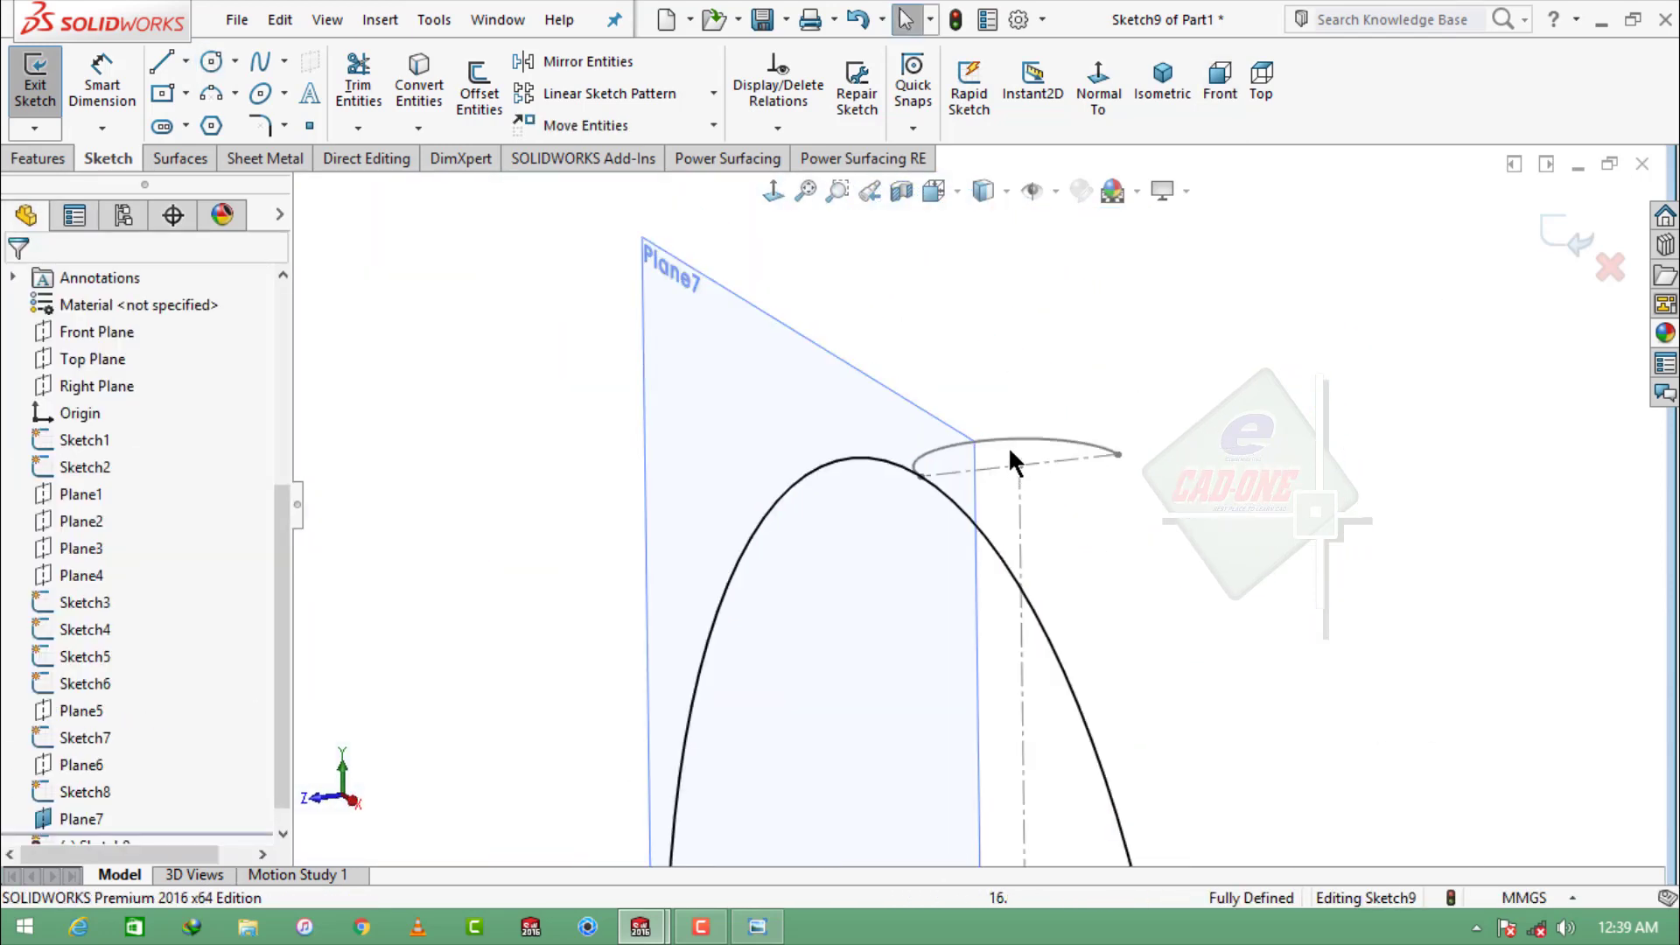
left_click(1009, 451)
left_click(411, 87)
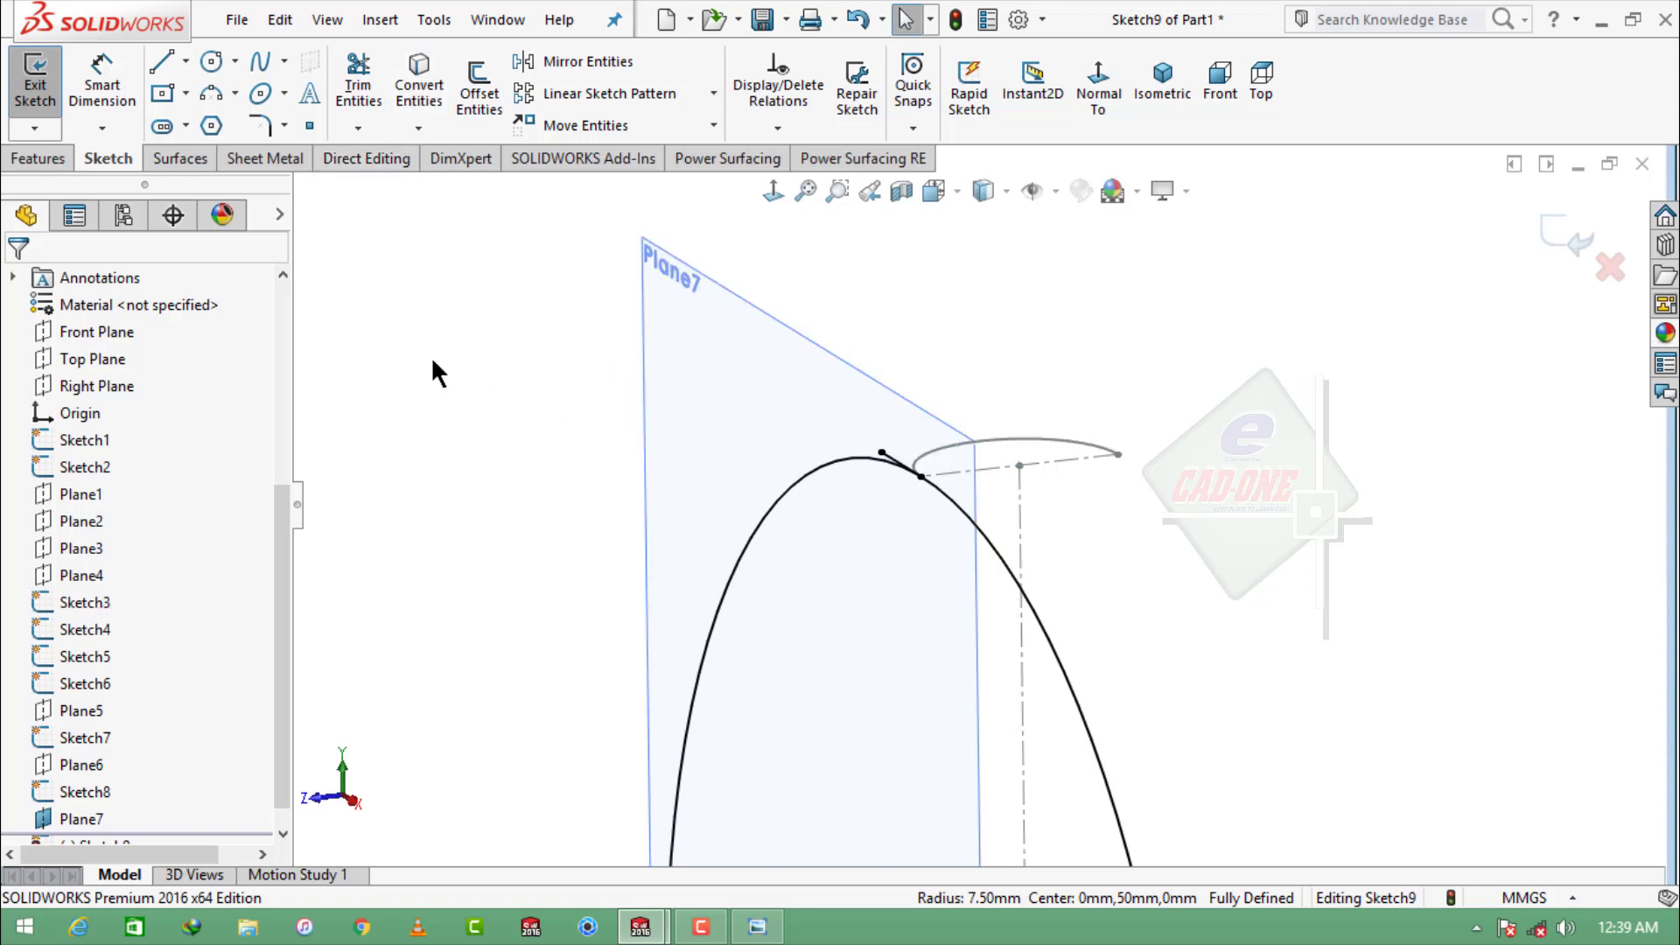
scroll(900, 456, "down", 6)
left_click(901, 481)
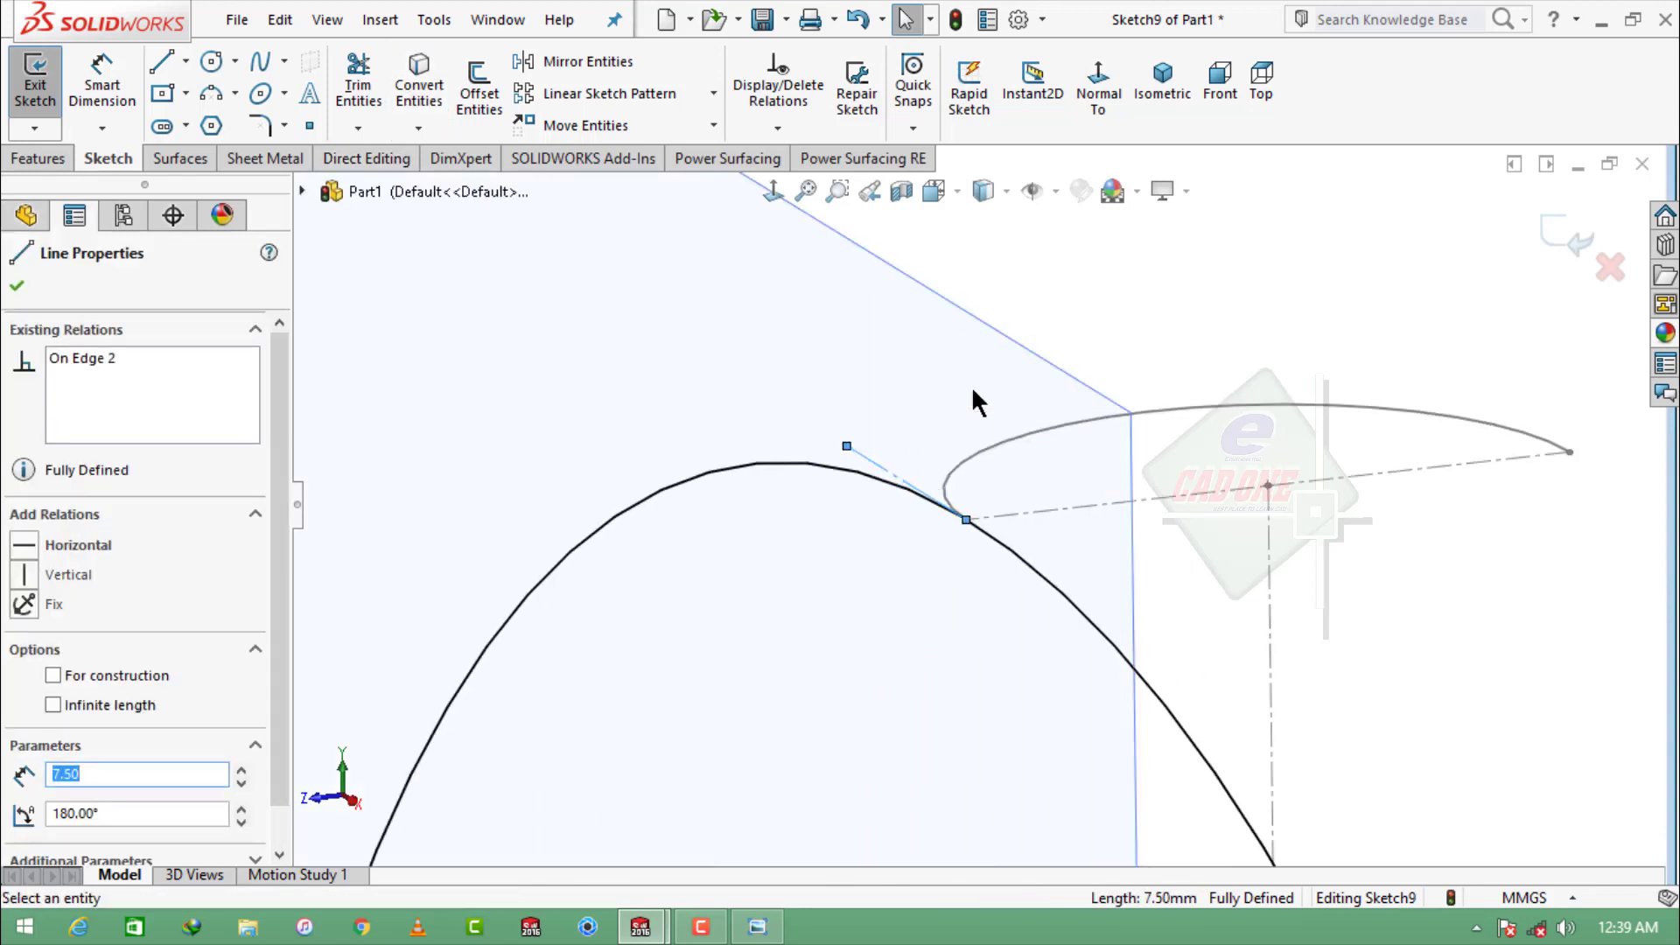
left_click(977, 402)
- Add a tangent relation between the circle and the converted construction line at the upper profile
scroll(980, 534, "down", 4)
left_click(1020, 569)
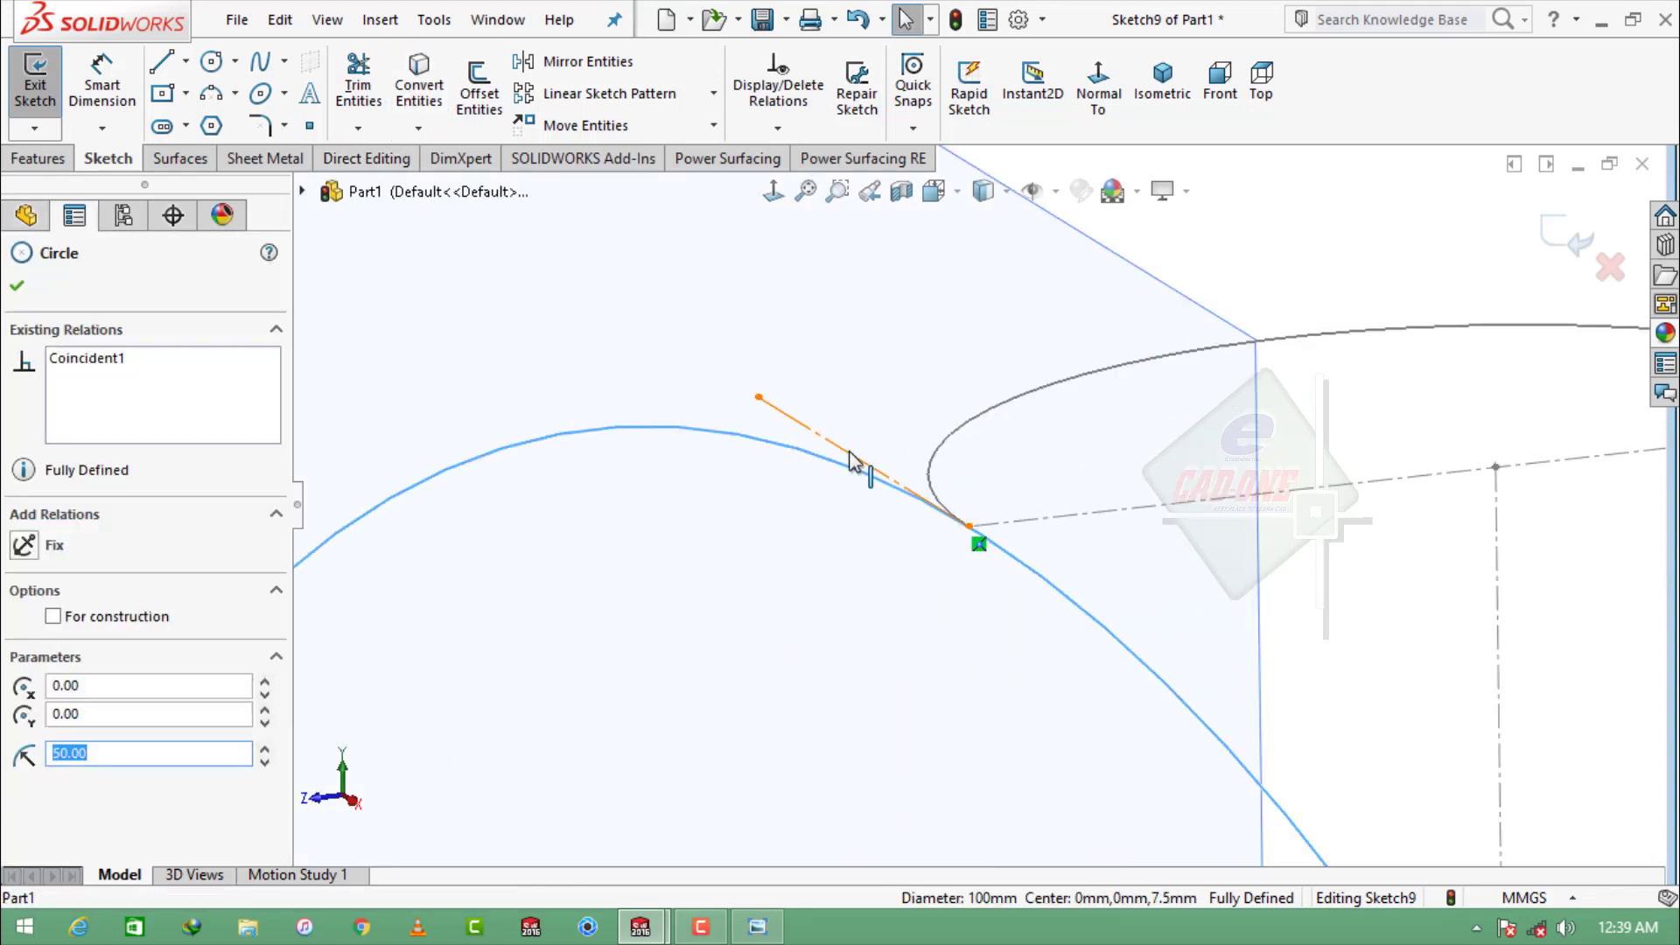
left_click(853, 461, "ctrl")
left_click(921, 347)
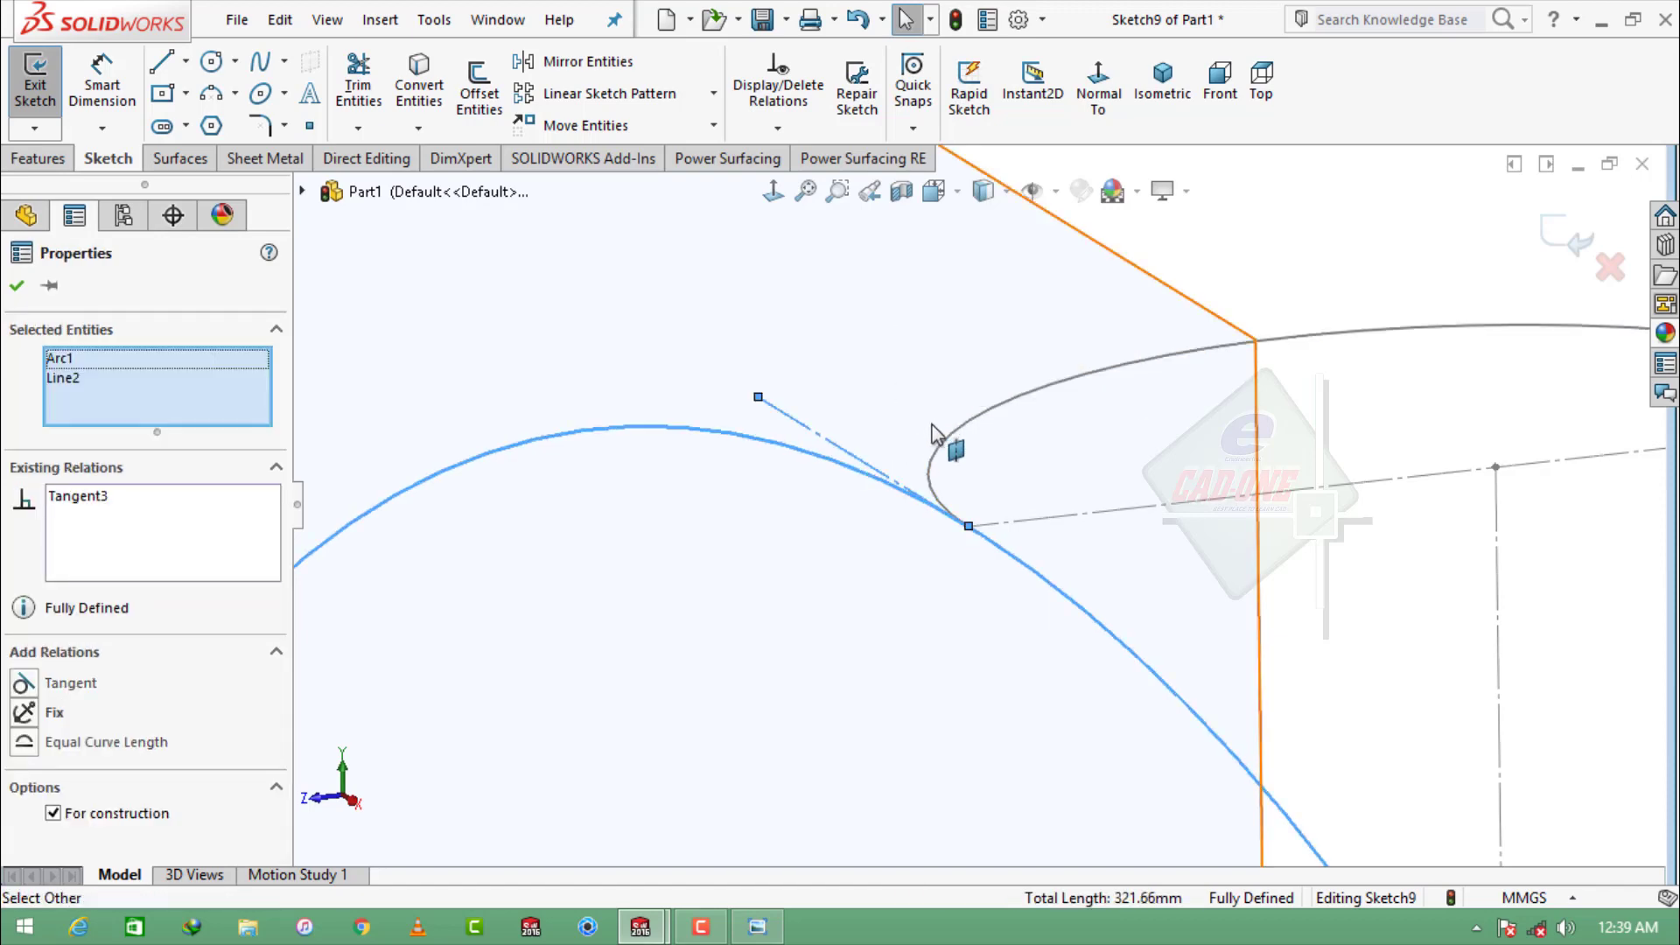
left_click(931, 416)
- Examine where the circle meets the end of the lower half-circle profile, and return to the isometric view
scroll(931, 416, "up", 10)
scroll(1031, 810, "down", 3)
scroll(992, 748, "down", 8)
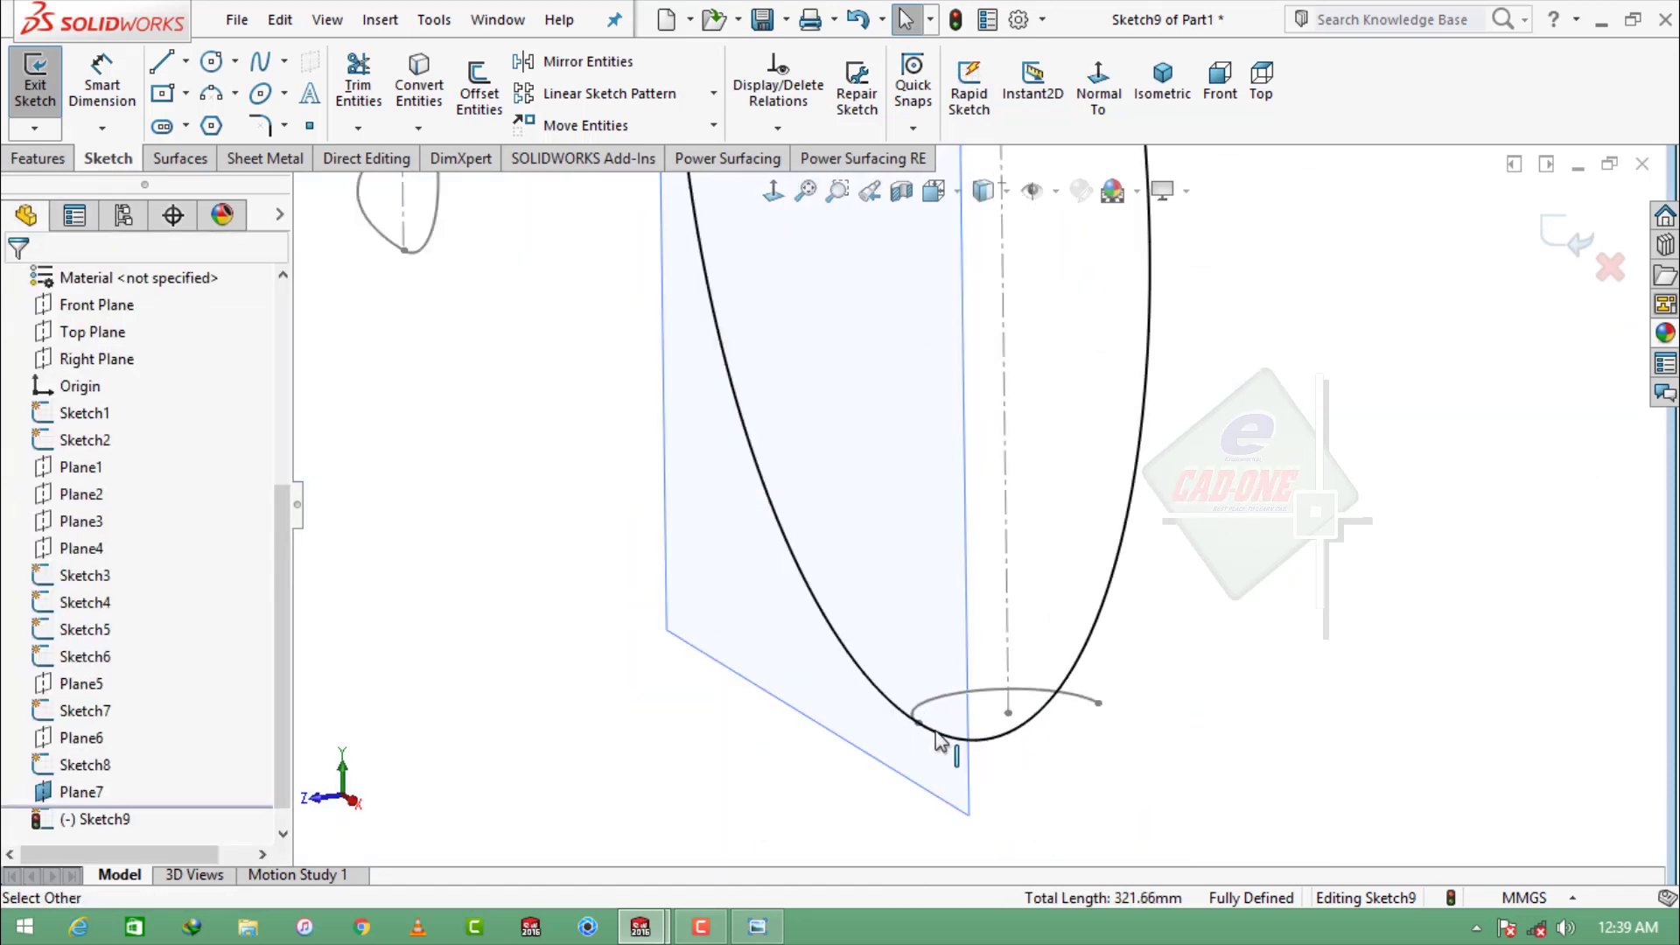
scroll(980, 568, "up", 10)
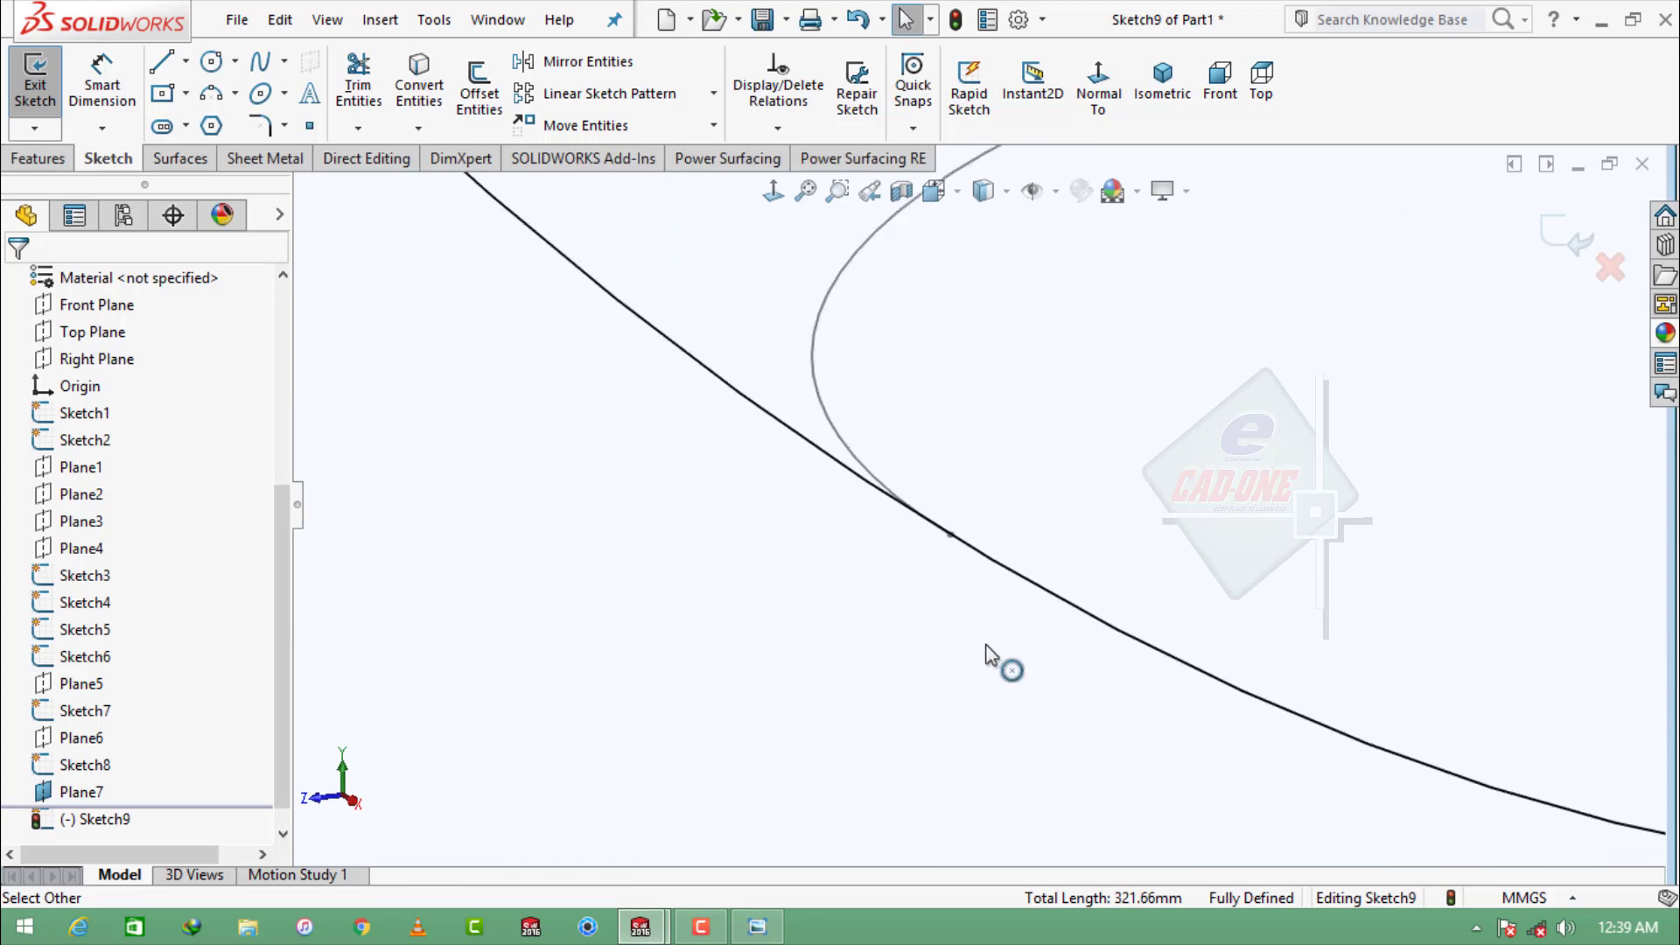
left_click(1151, 99)
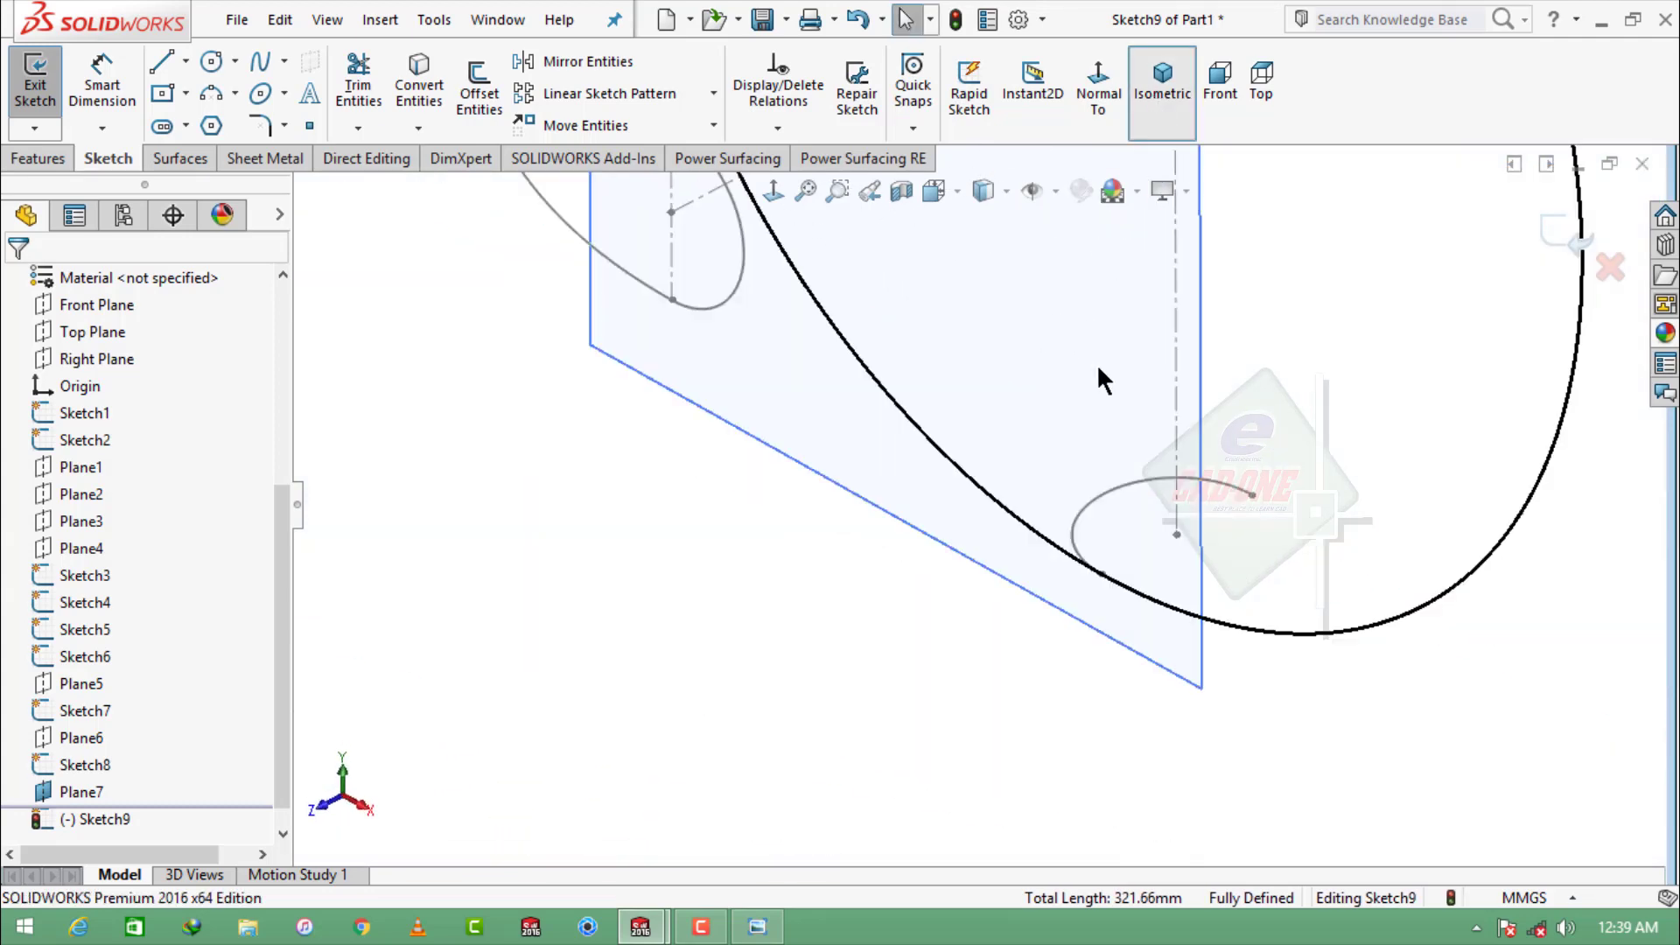
- Convert the lower half-circle arc into the Plane7 sketch and change the resulting line to construction geometry
scroll(967, 665, "down", 5)
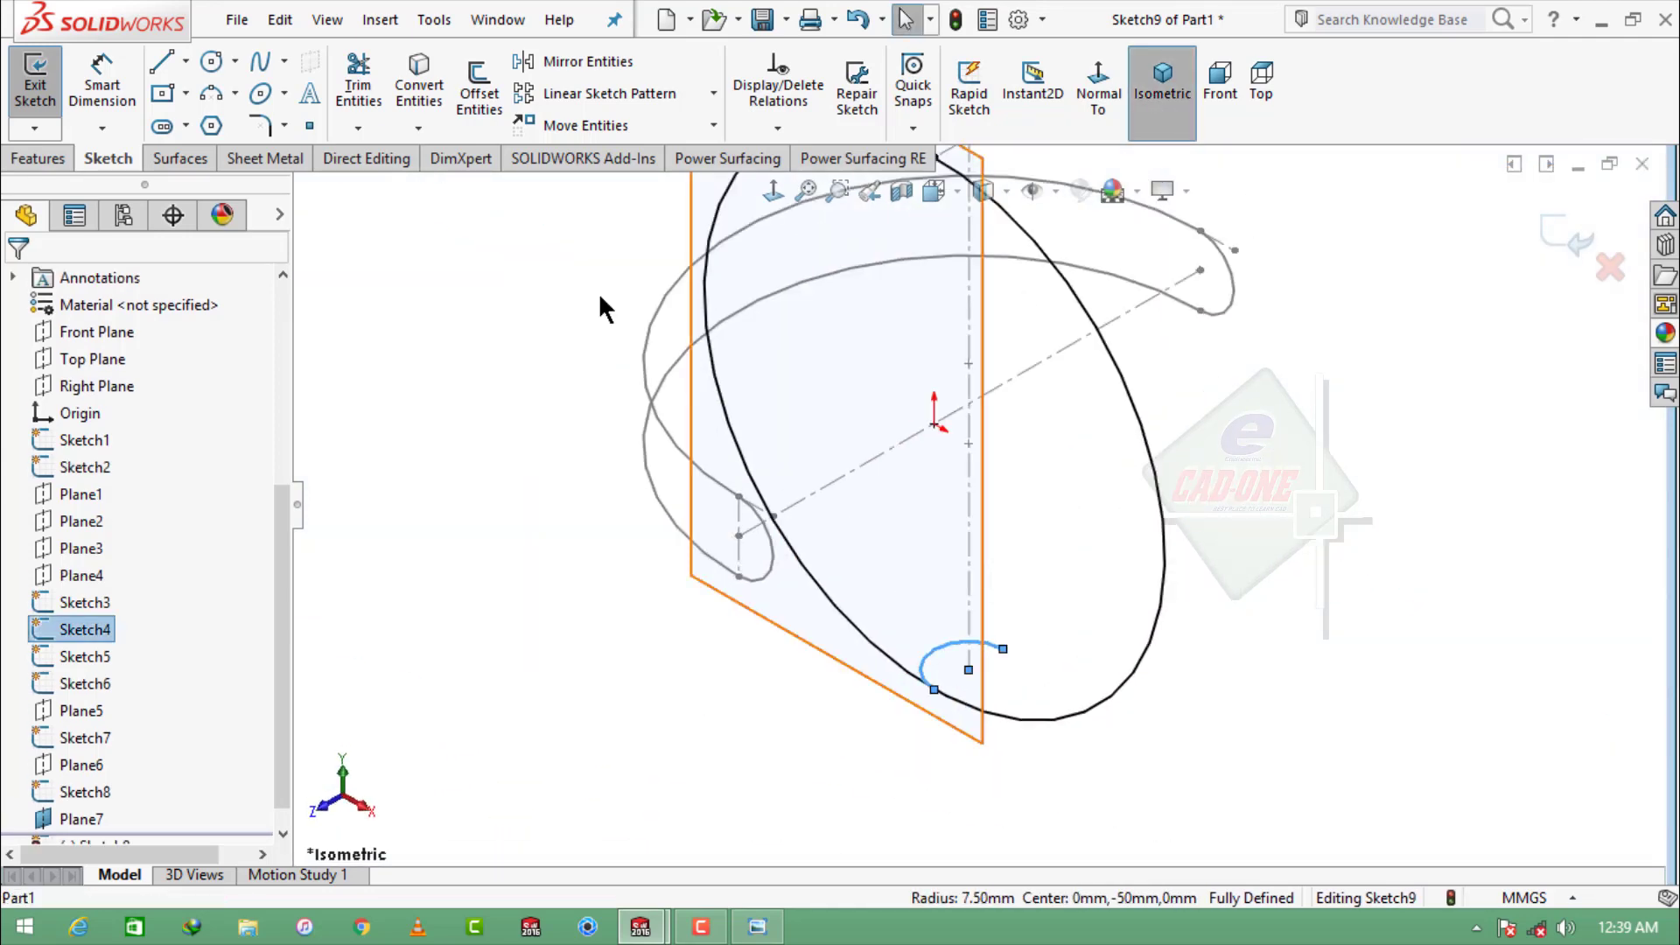
scroll(990, 729, "down", 8)
scroll(788, 464, "down", 3)
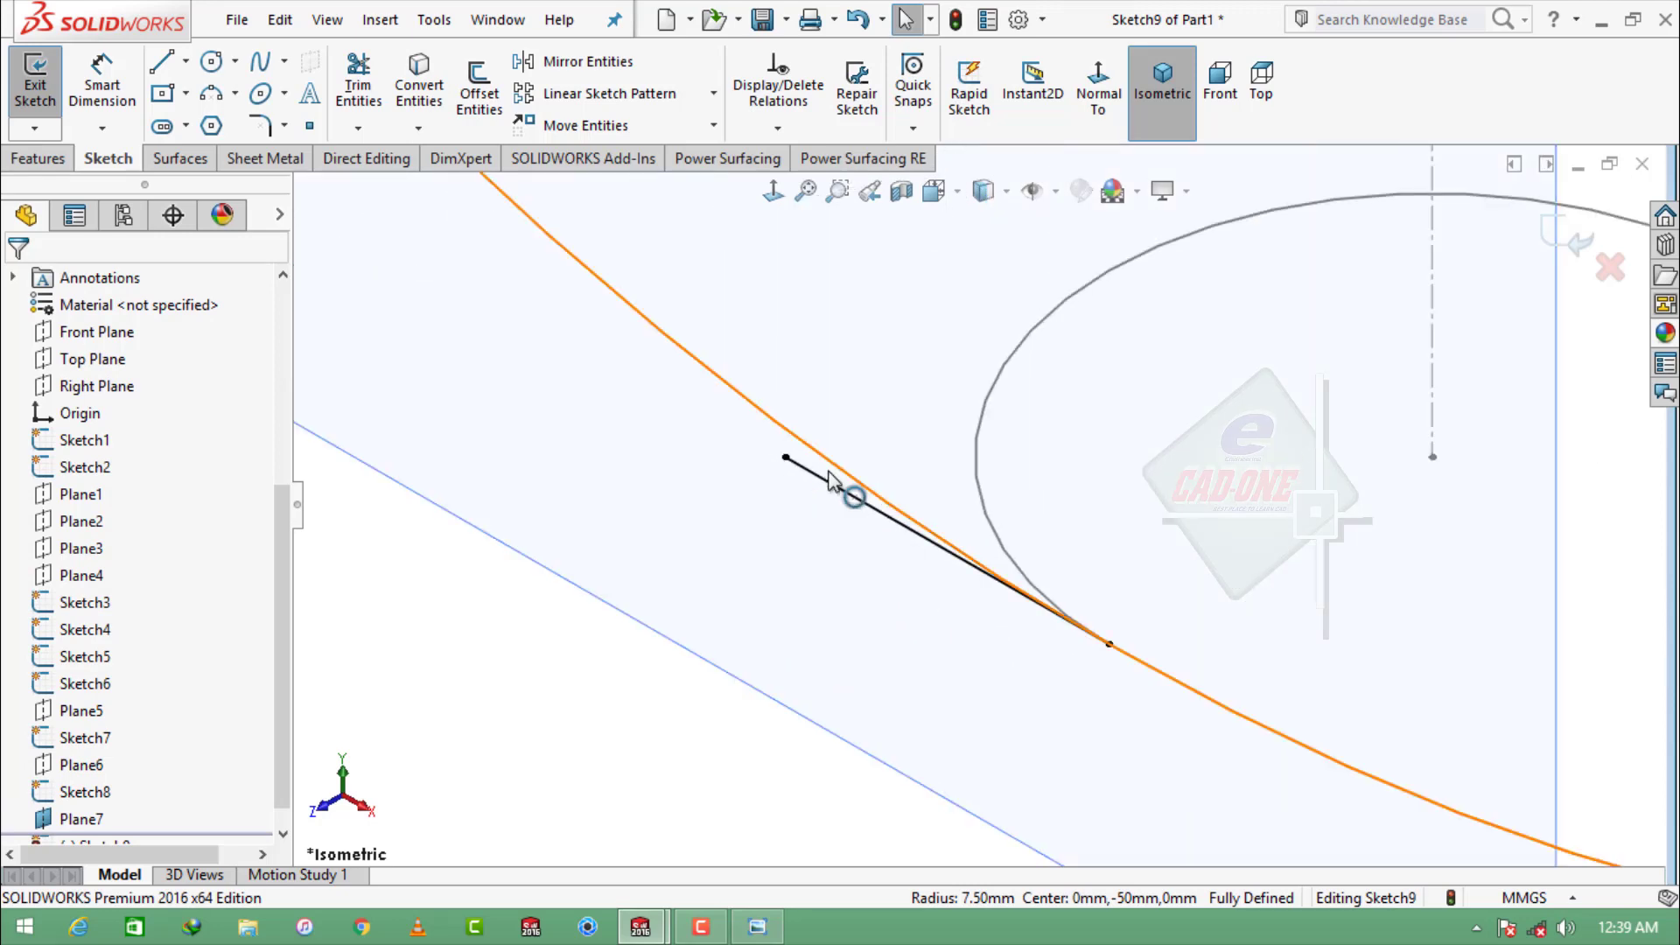
left_click(844, 495)
left_click(944, 416)
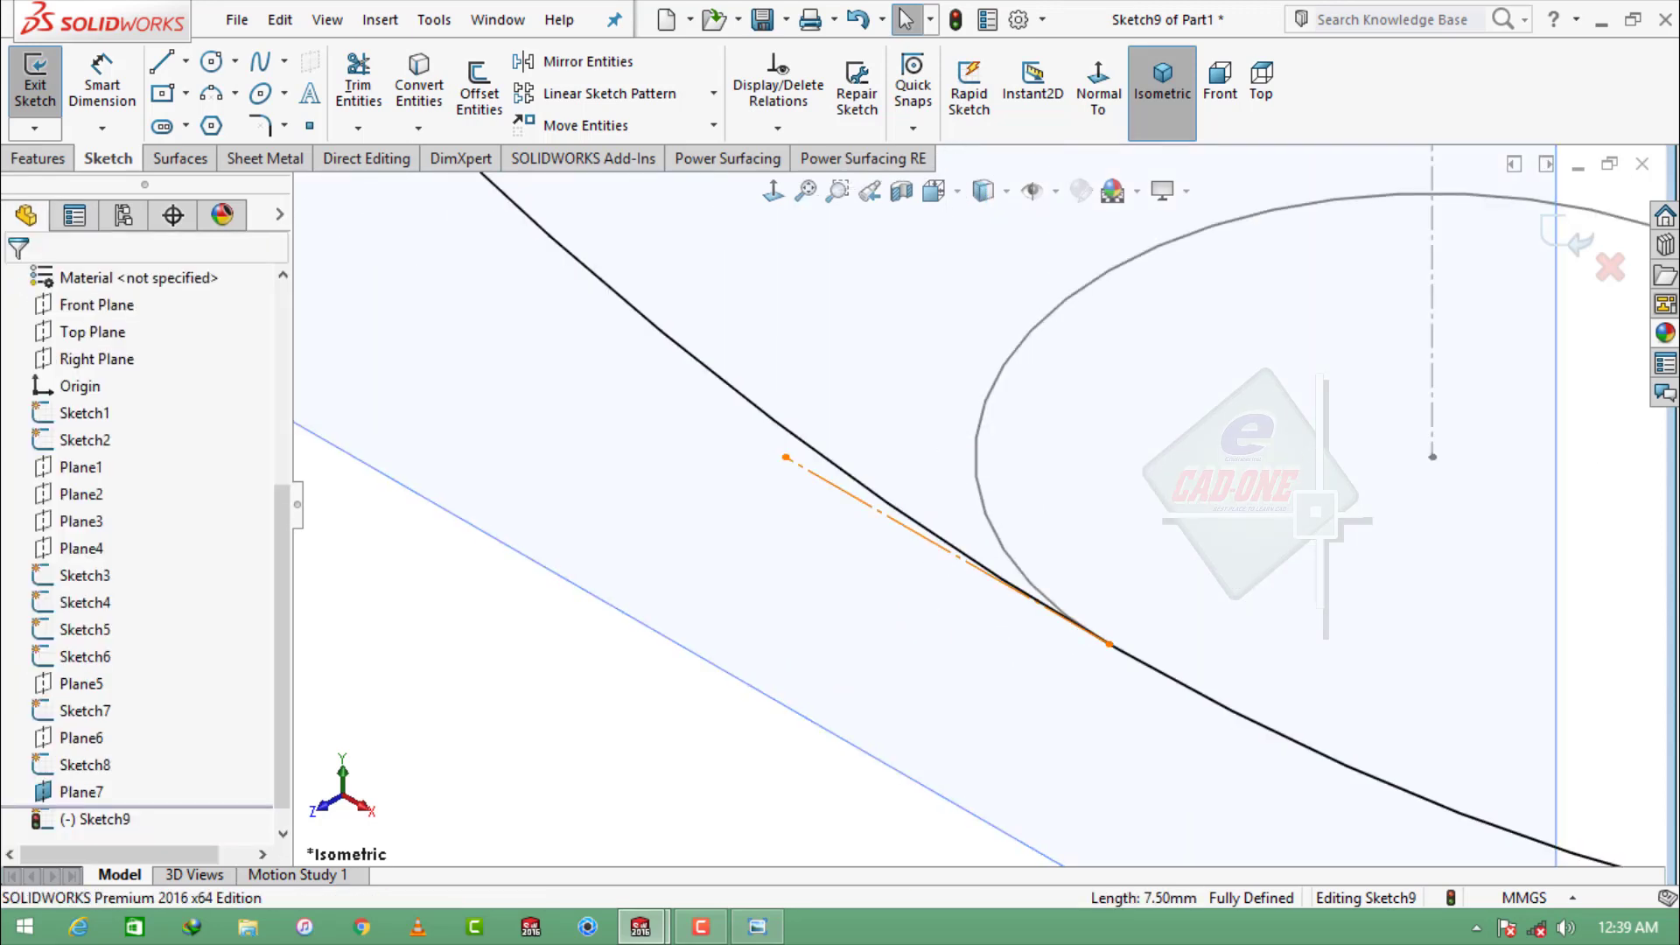
- Add a tangent relation between the circle and the converted construction line at the lower profile
left_click(930, 532)
left_click(930, 541, "ctrl")
left_click(975, 413)
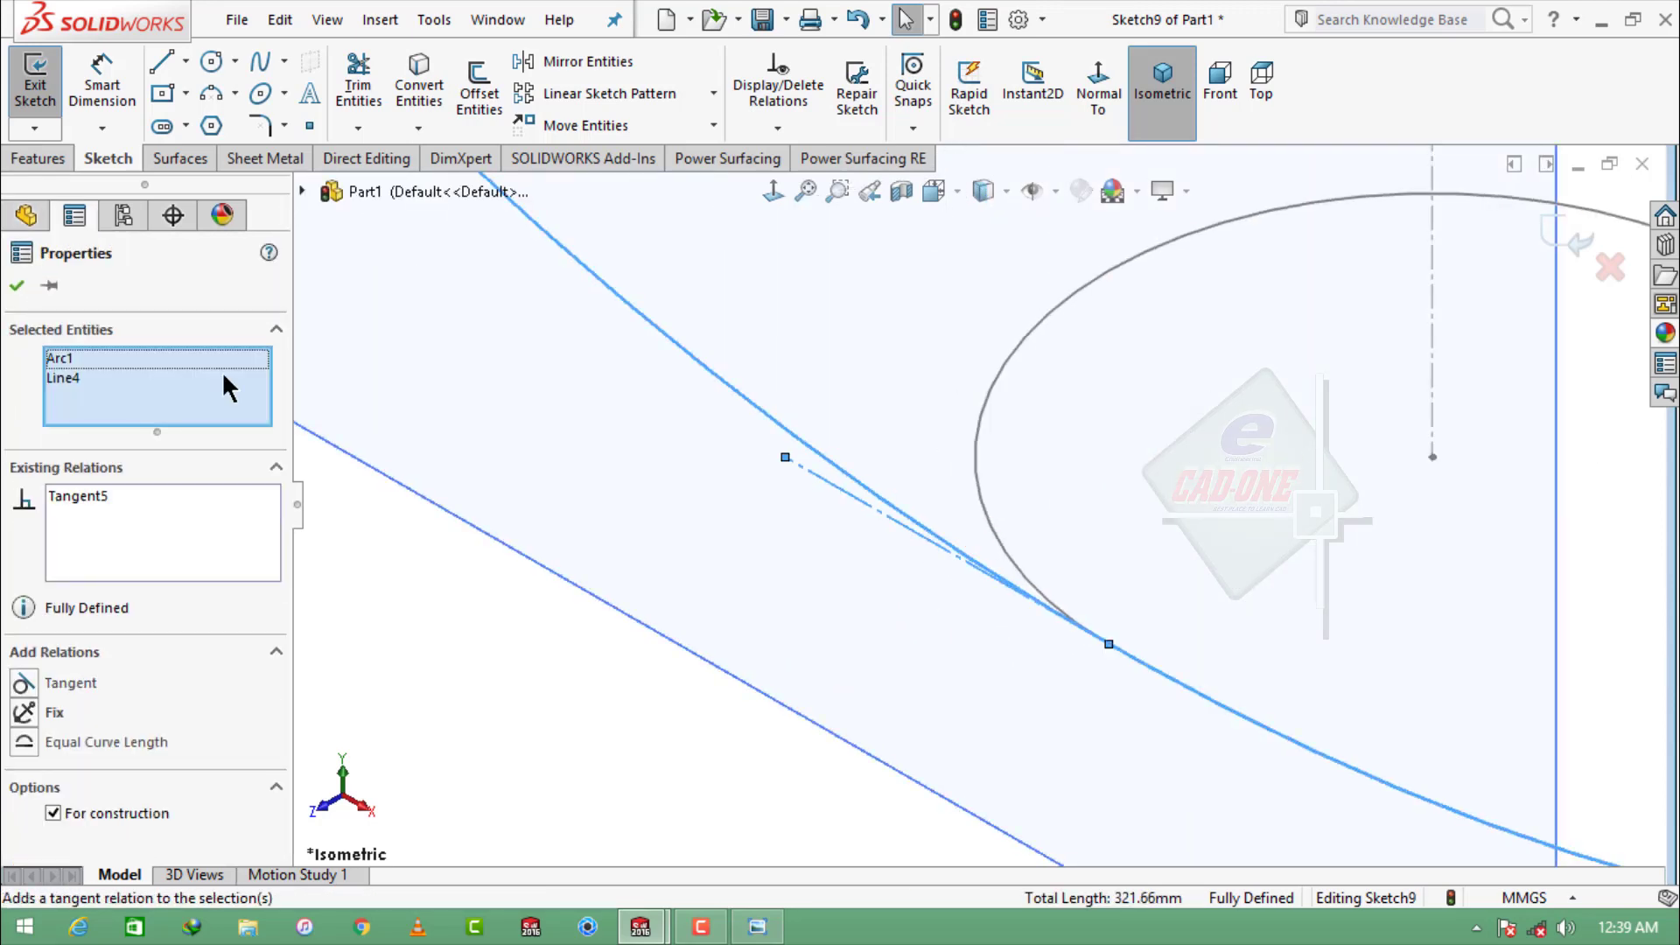
left_click(17, 286)
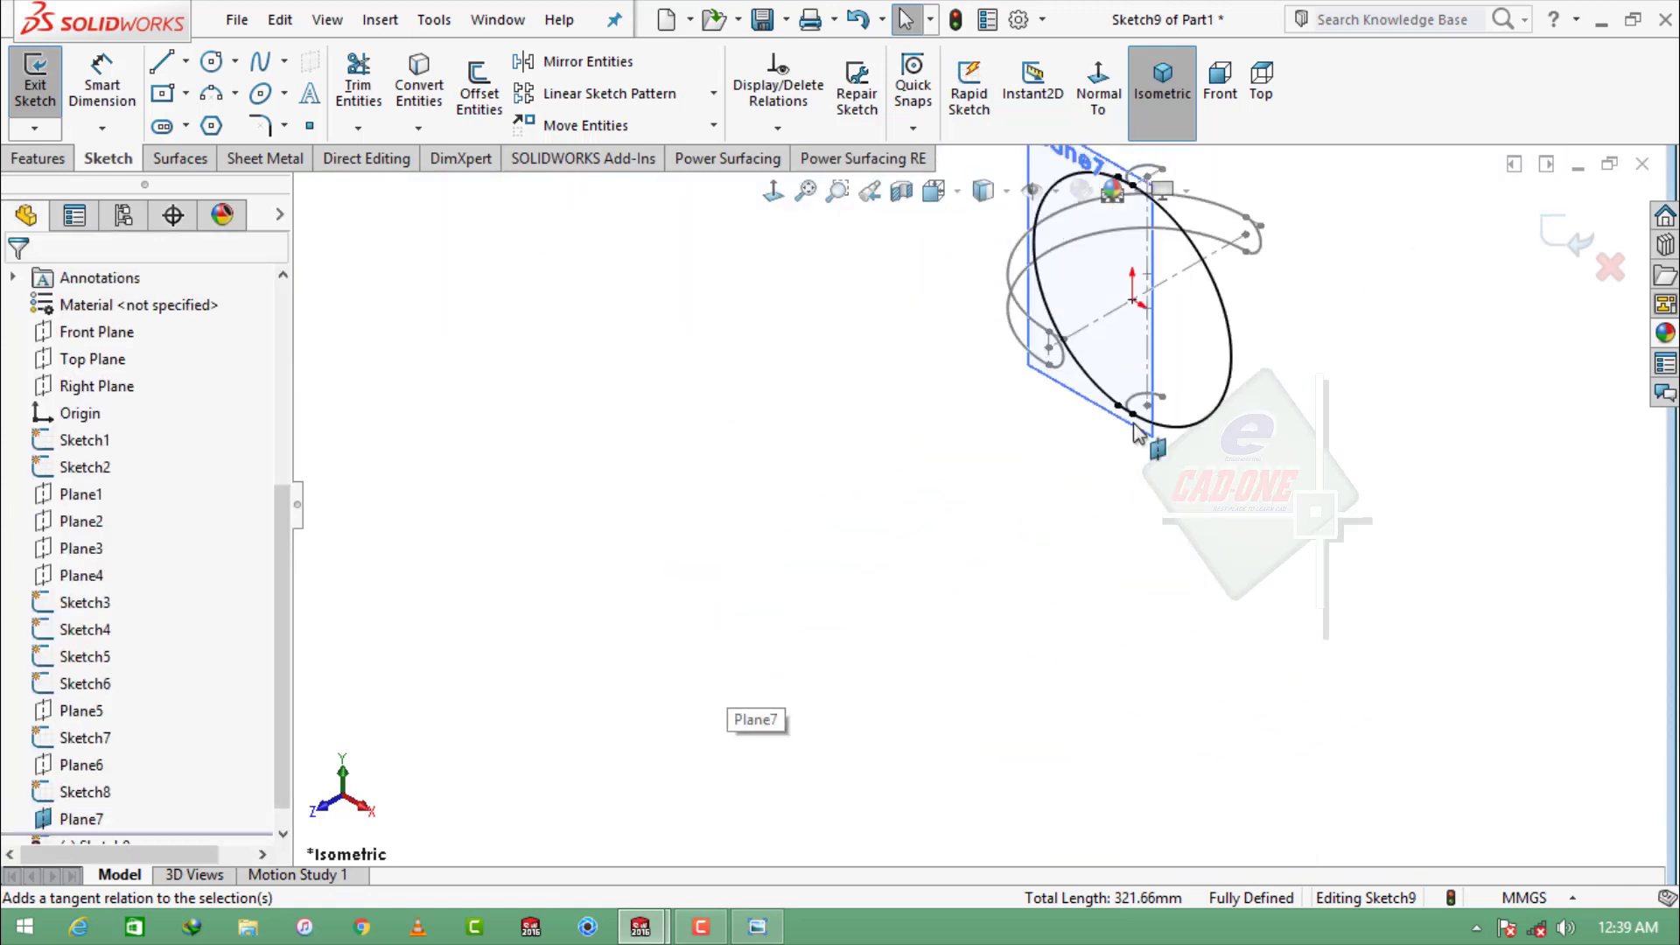
- Draw a vertical centreline across the circle between its upper and lower endpoints
left_click(1097, 92)
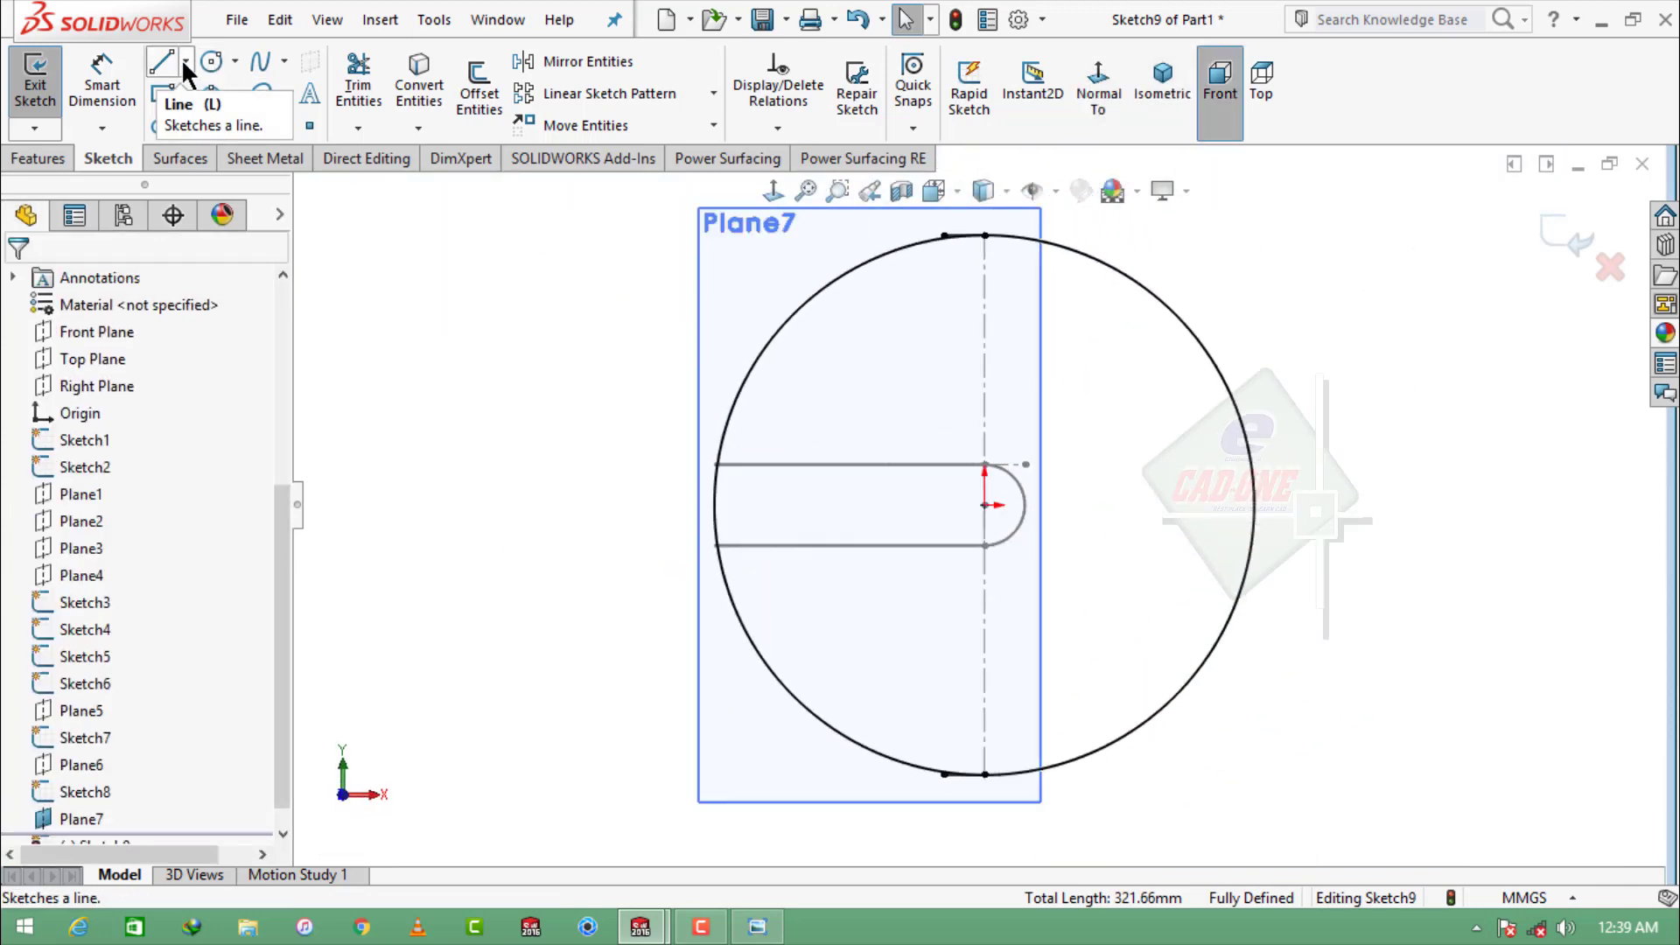
left_click(182, 59)
left_click(198, 115)
left_click(987, 235)
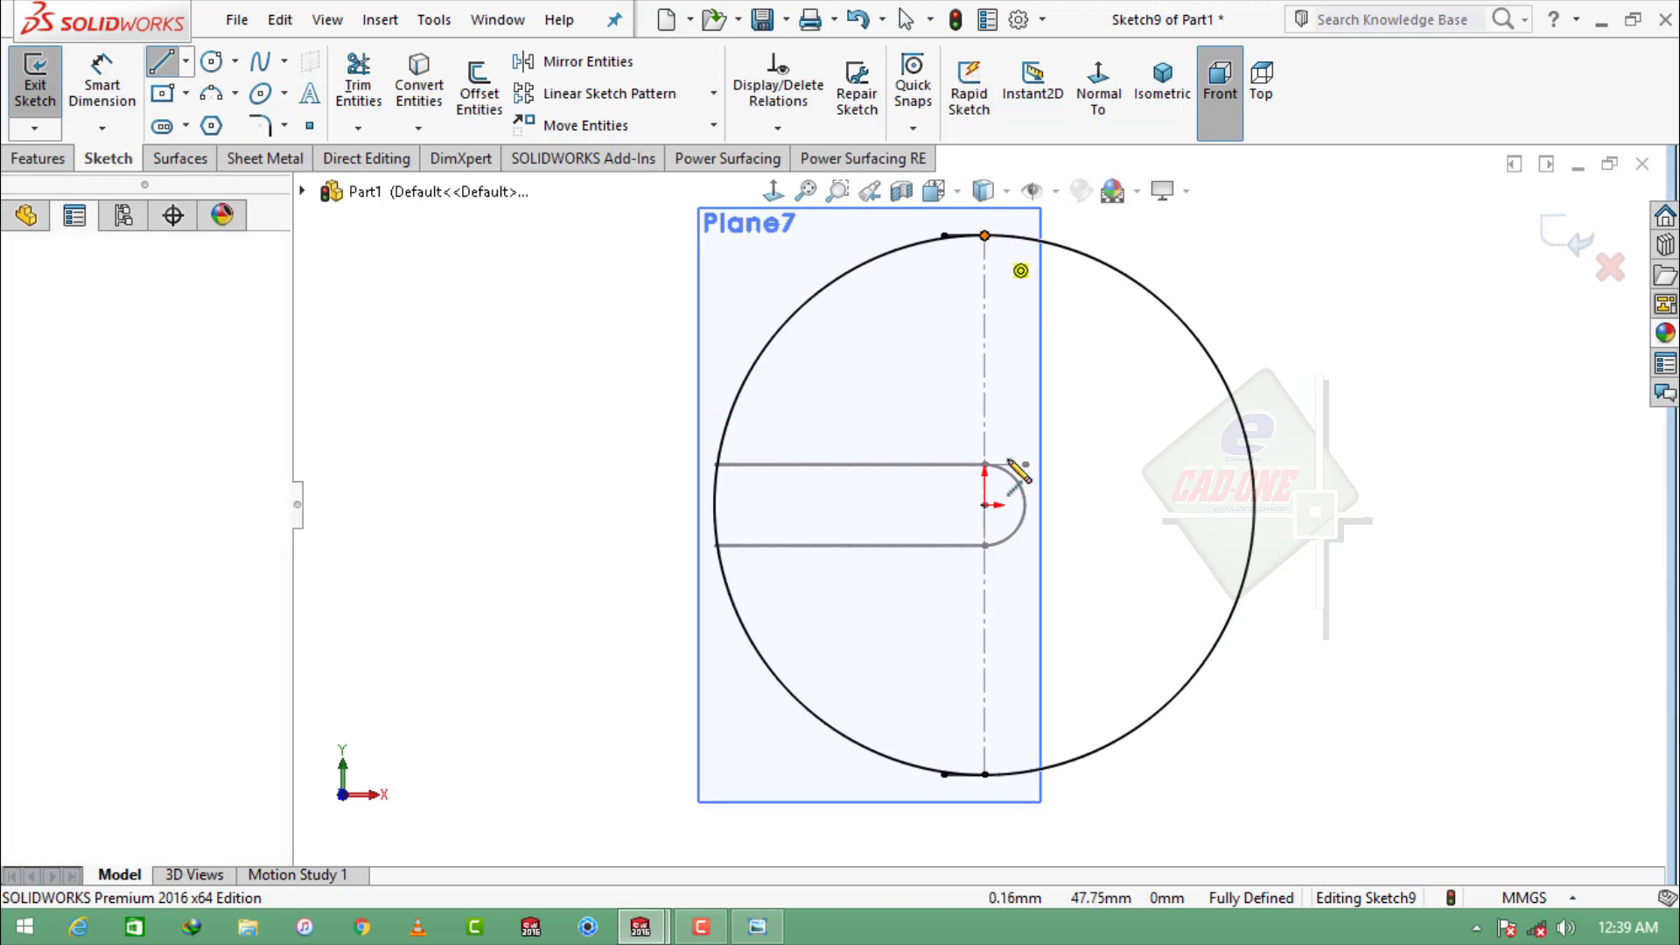
left_click(986, 775)
key("Escape")
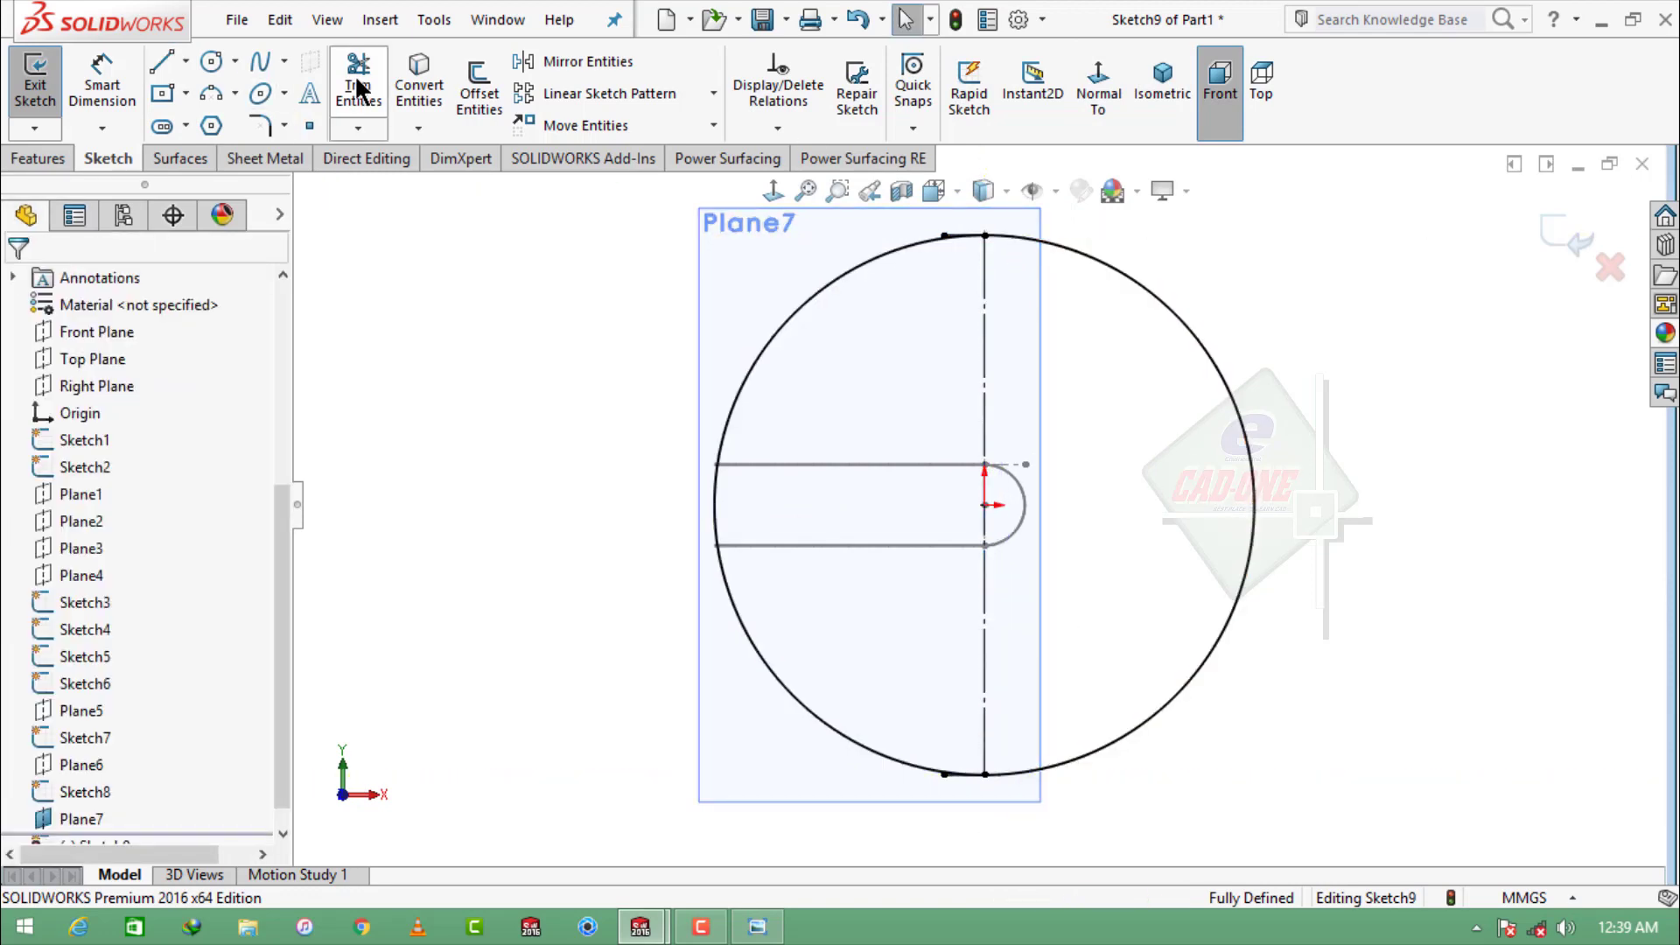
- Trim away the half of the circle on the negative X side of the centreline and finish the Plane7 sketch
left_click(356, 78)
left_click_drag(639, 266, 880, 359)
key("Escape")
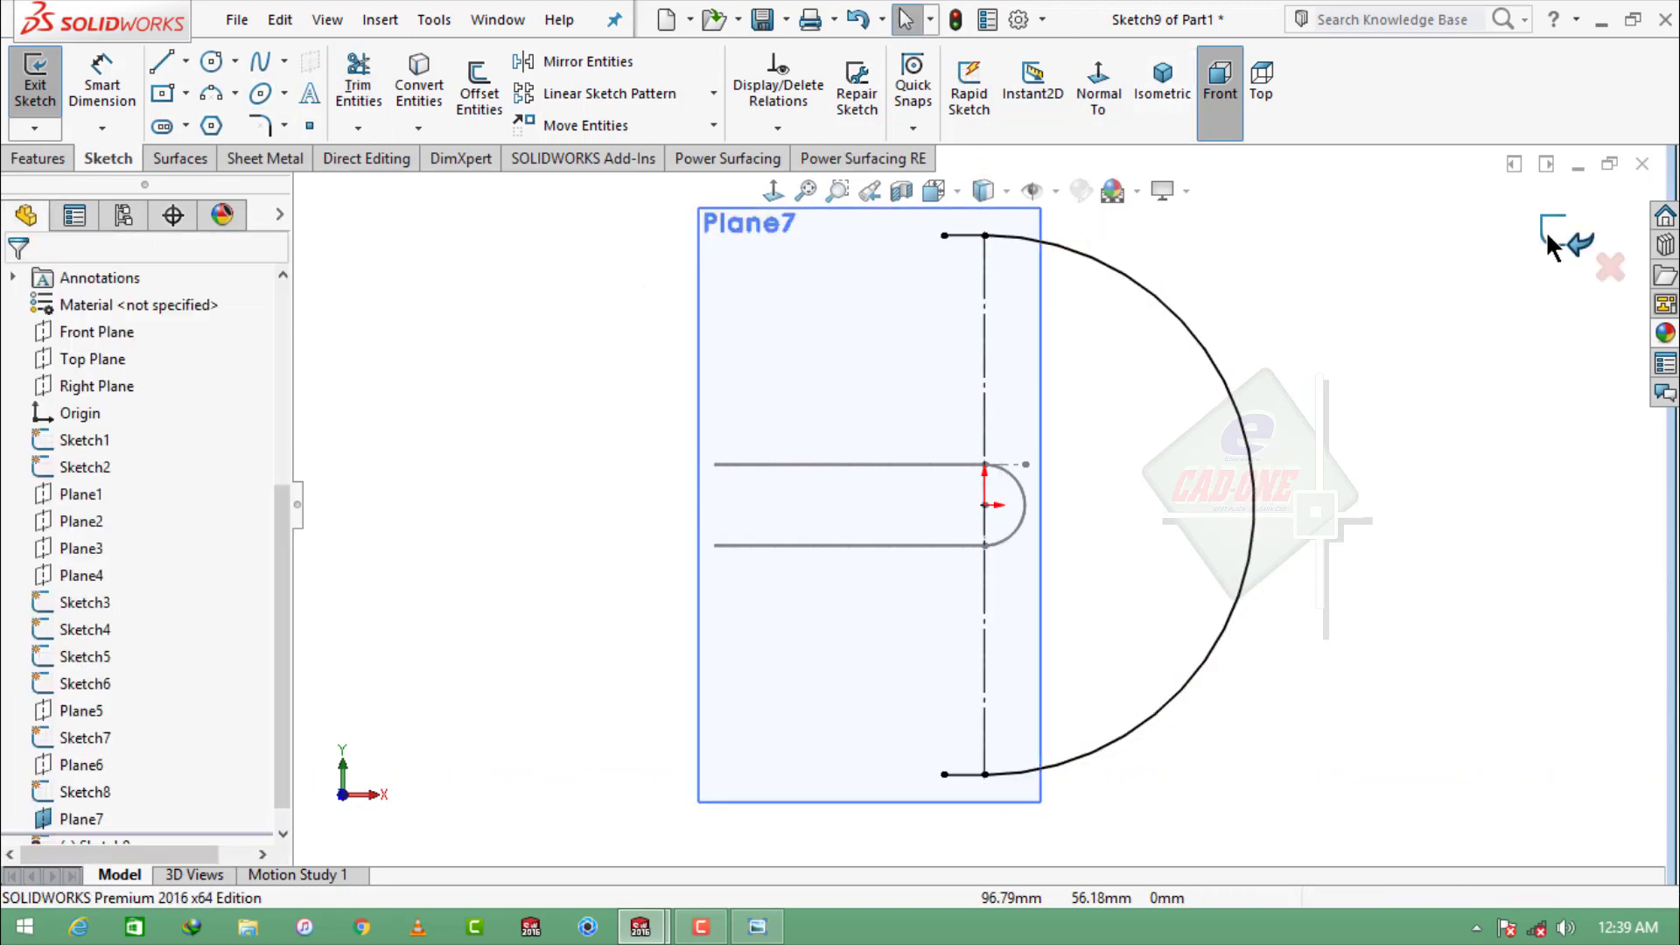
left_click(1547, 234)
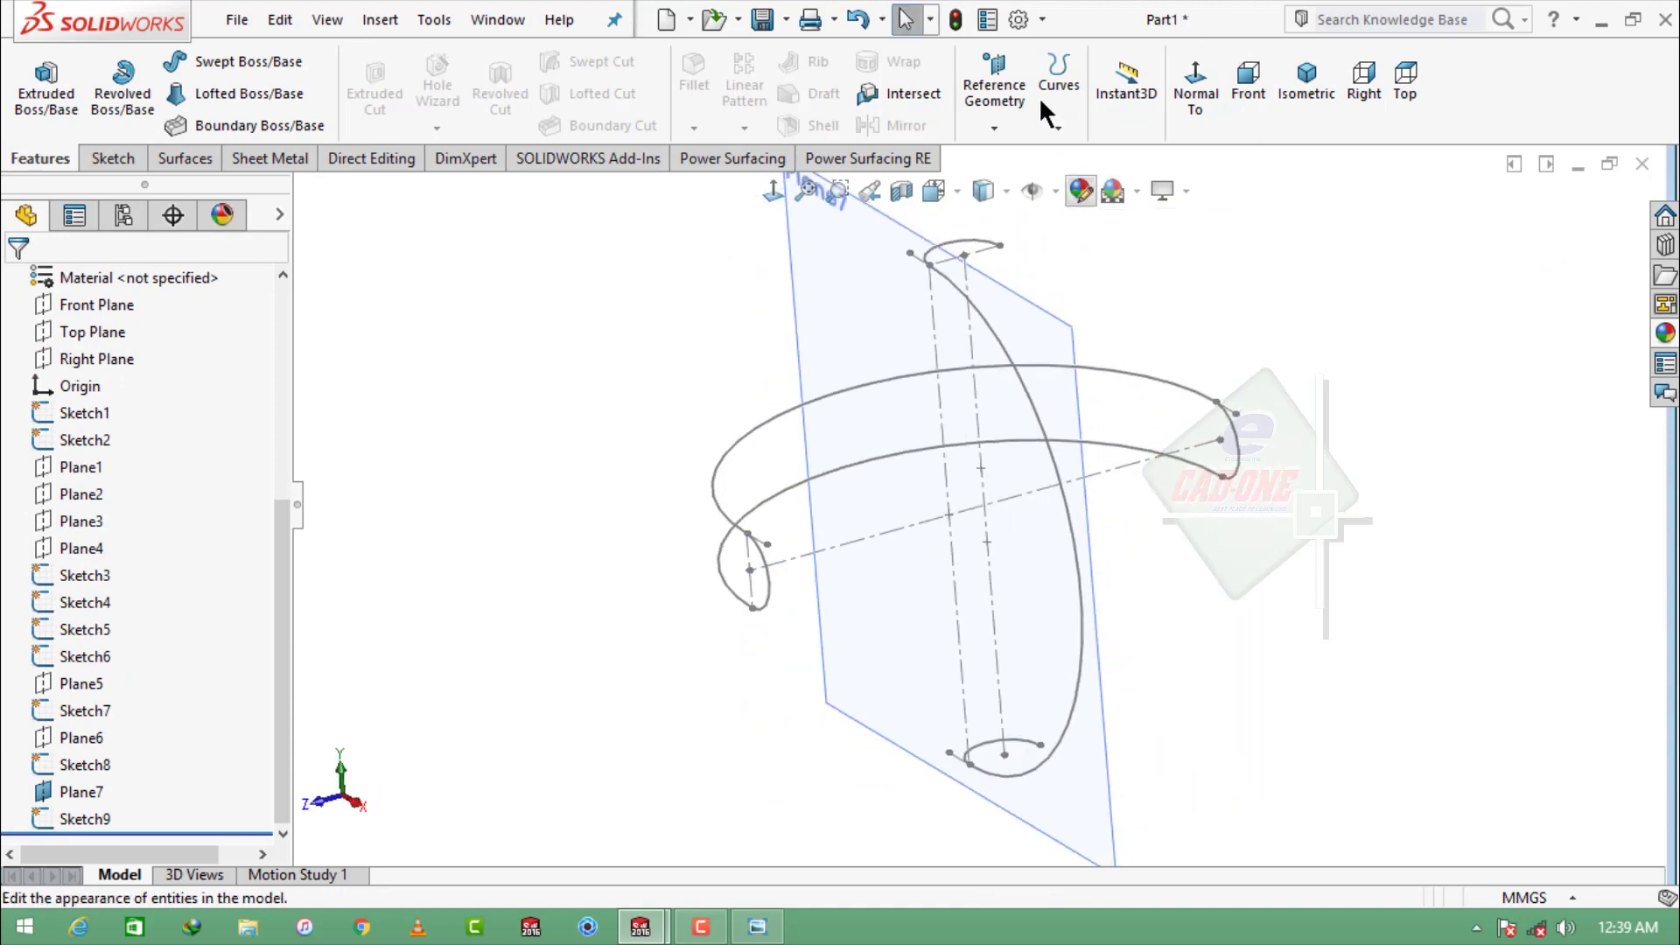
- Create a reference plane offset 7.5 mm from the Front Plane with the offset direction flipped
left_click(998, 127)
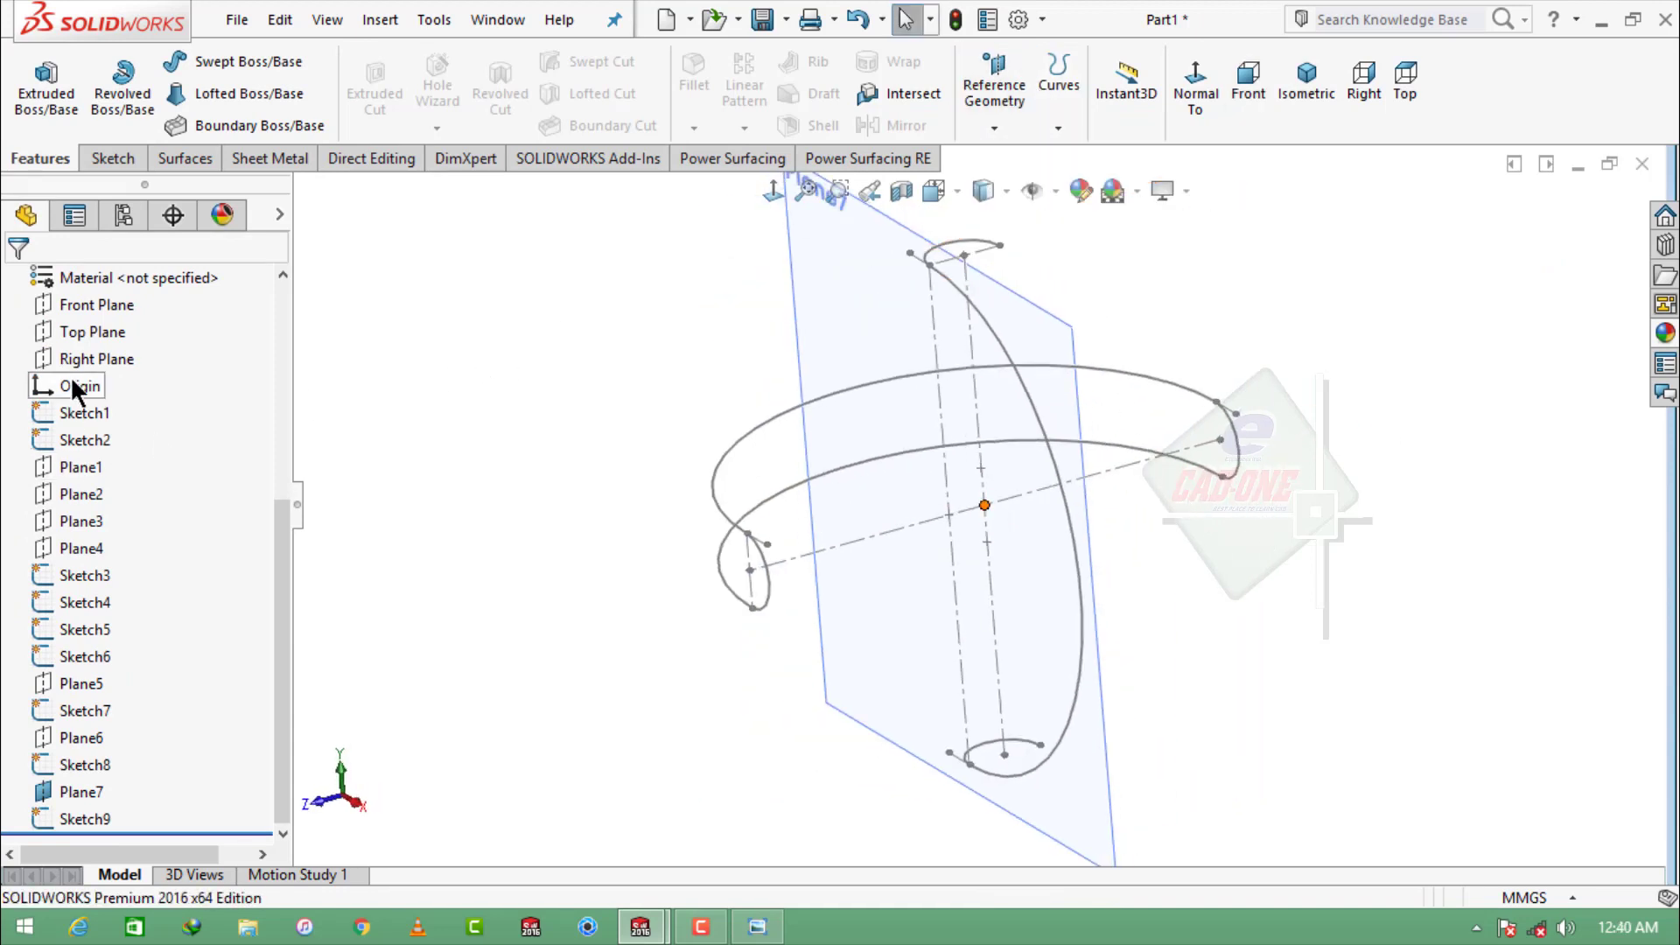
left_click(79, 304)
left_click(998, 125)
left_click(1019, 161)
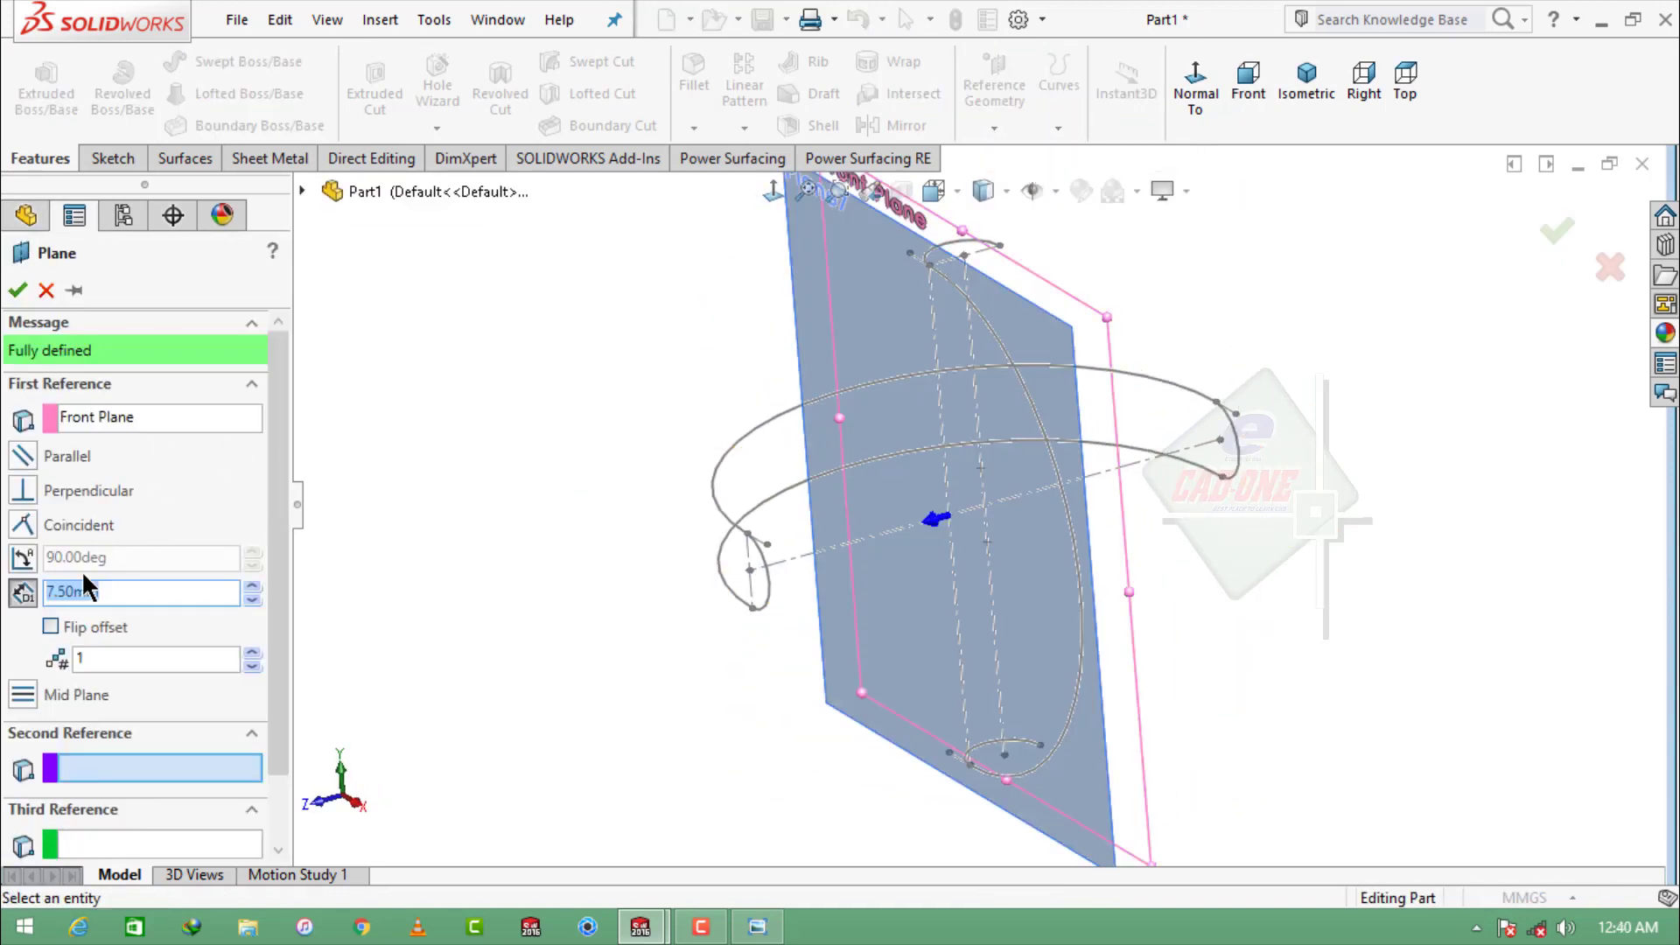
left_click(51, 627)
left_click(18, 291)
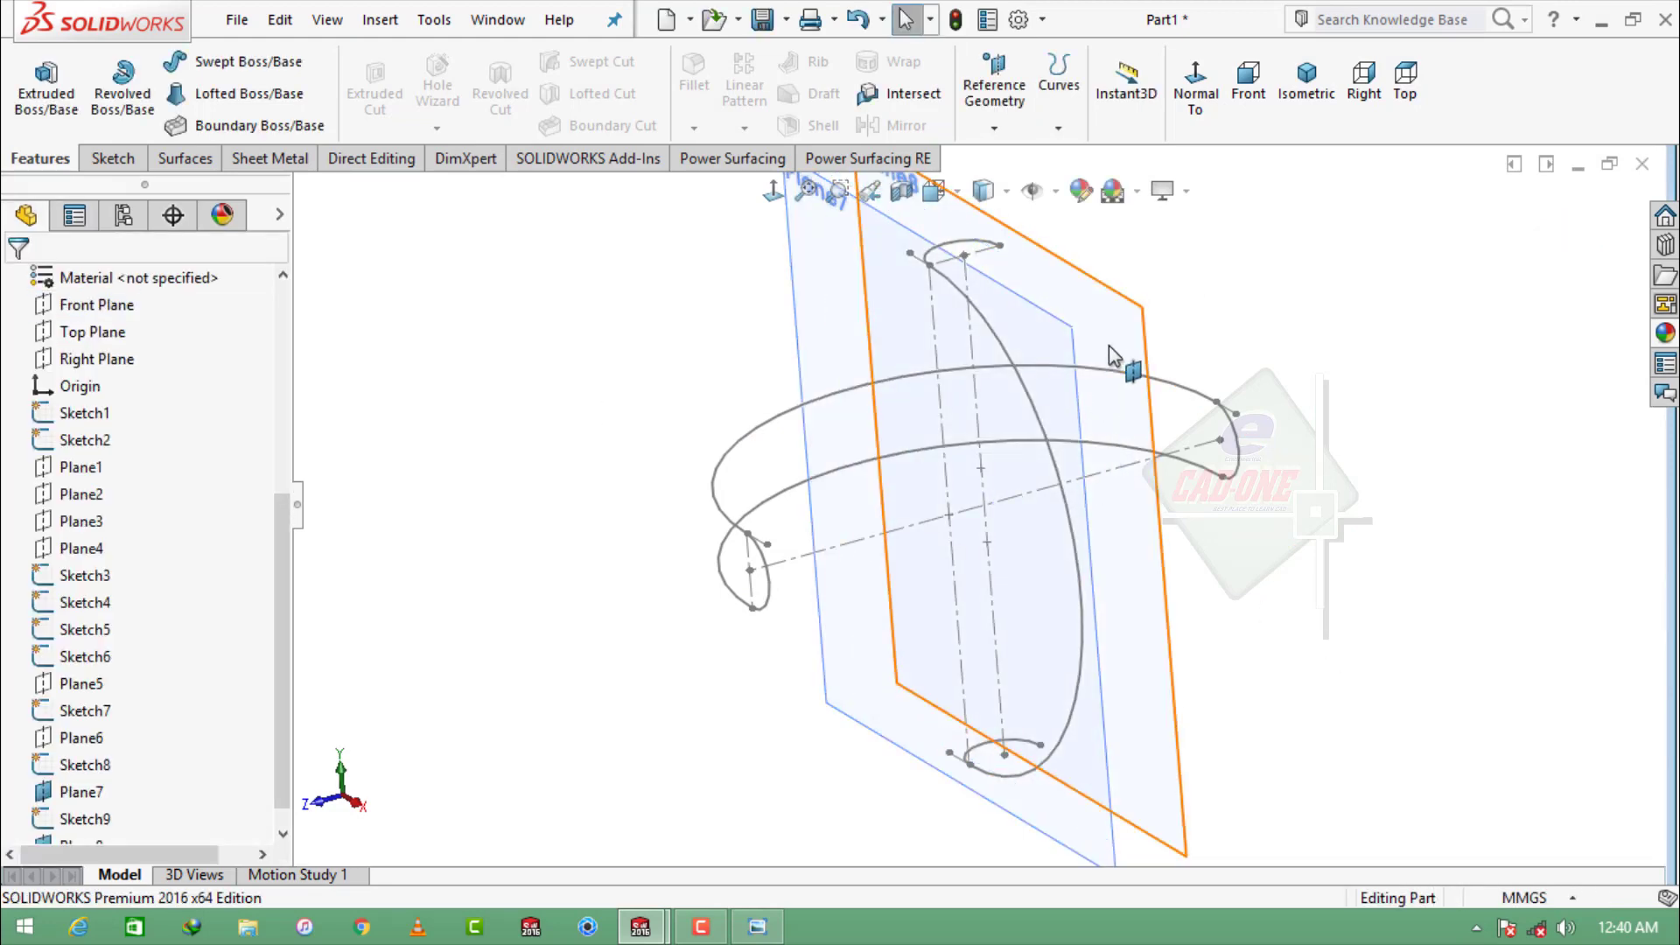
- Start a sketch on the new offset plane, convert the vertical guide arc into it, and finish the sketch
left_click(1205, 239)
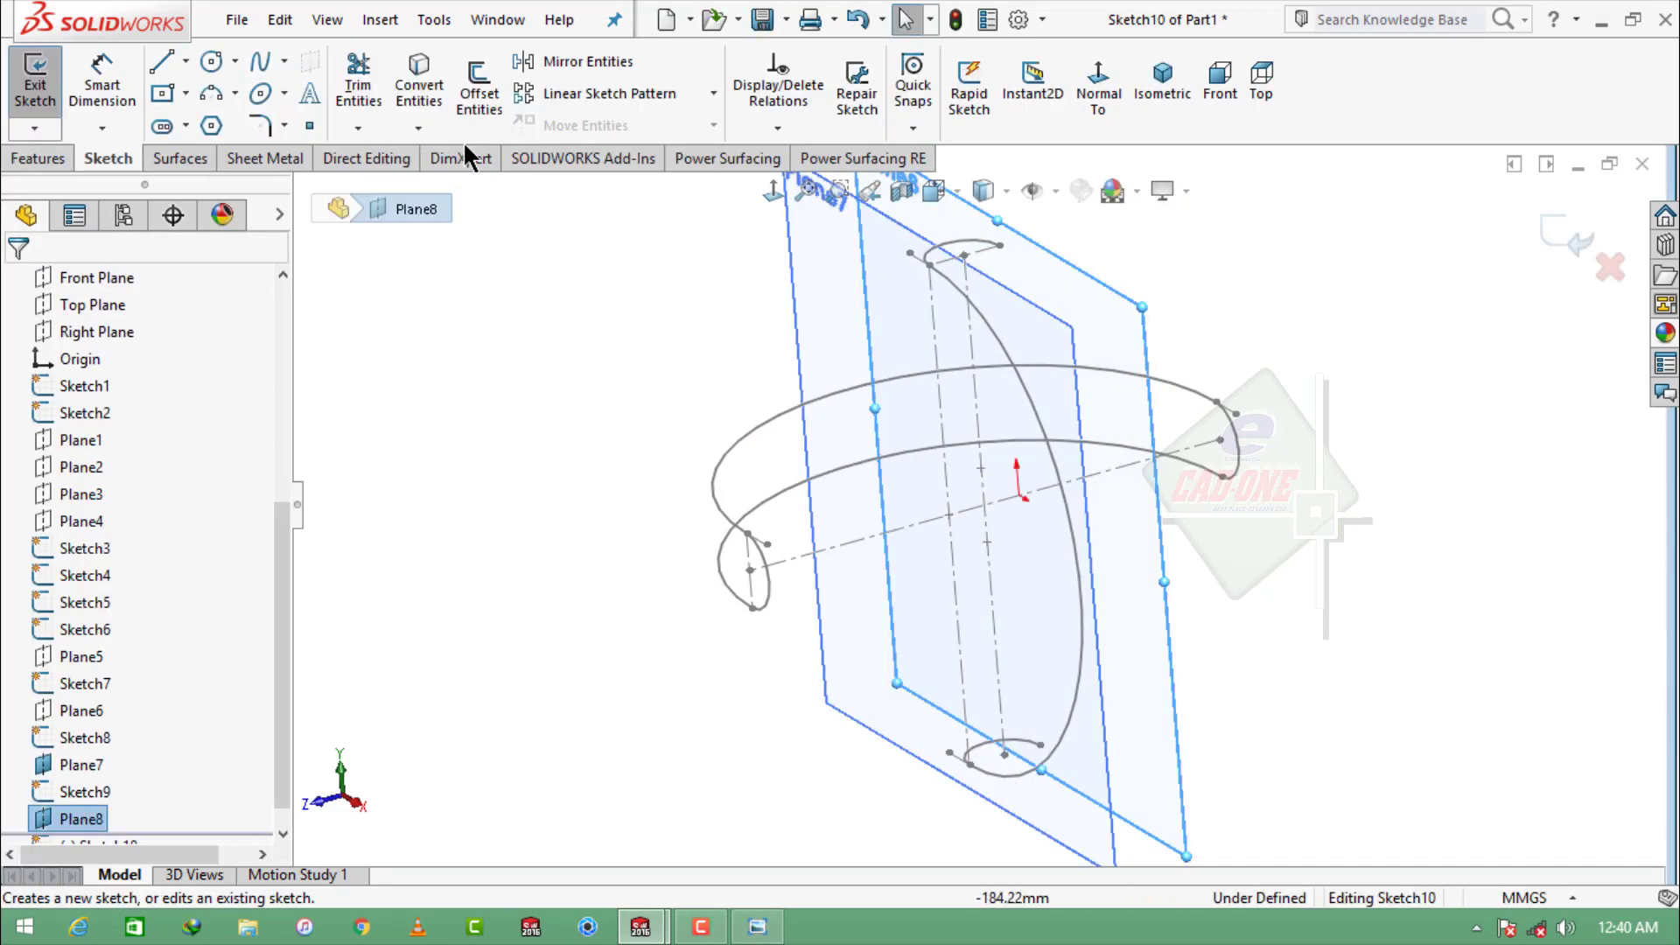
left_click(433, 91)
left_click(1006, 346)
left_click(23, 293)
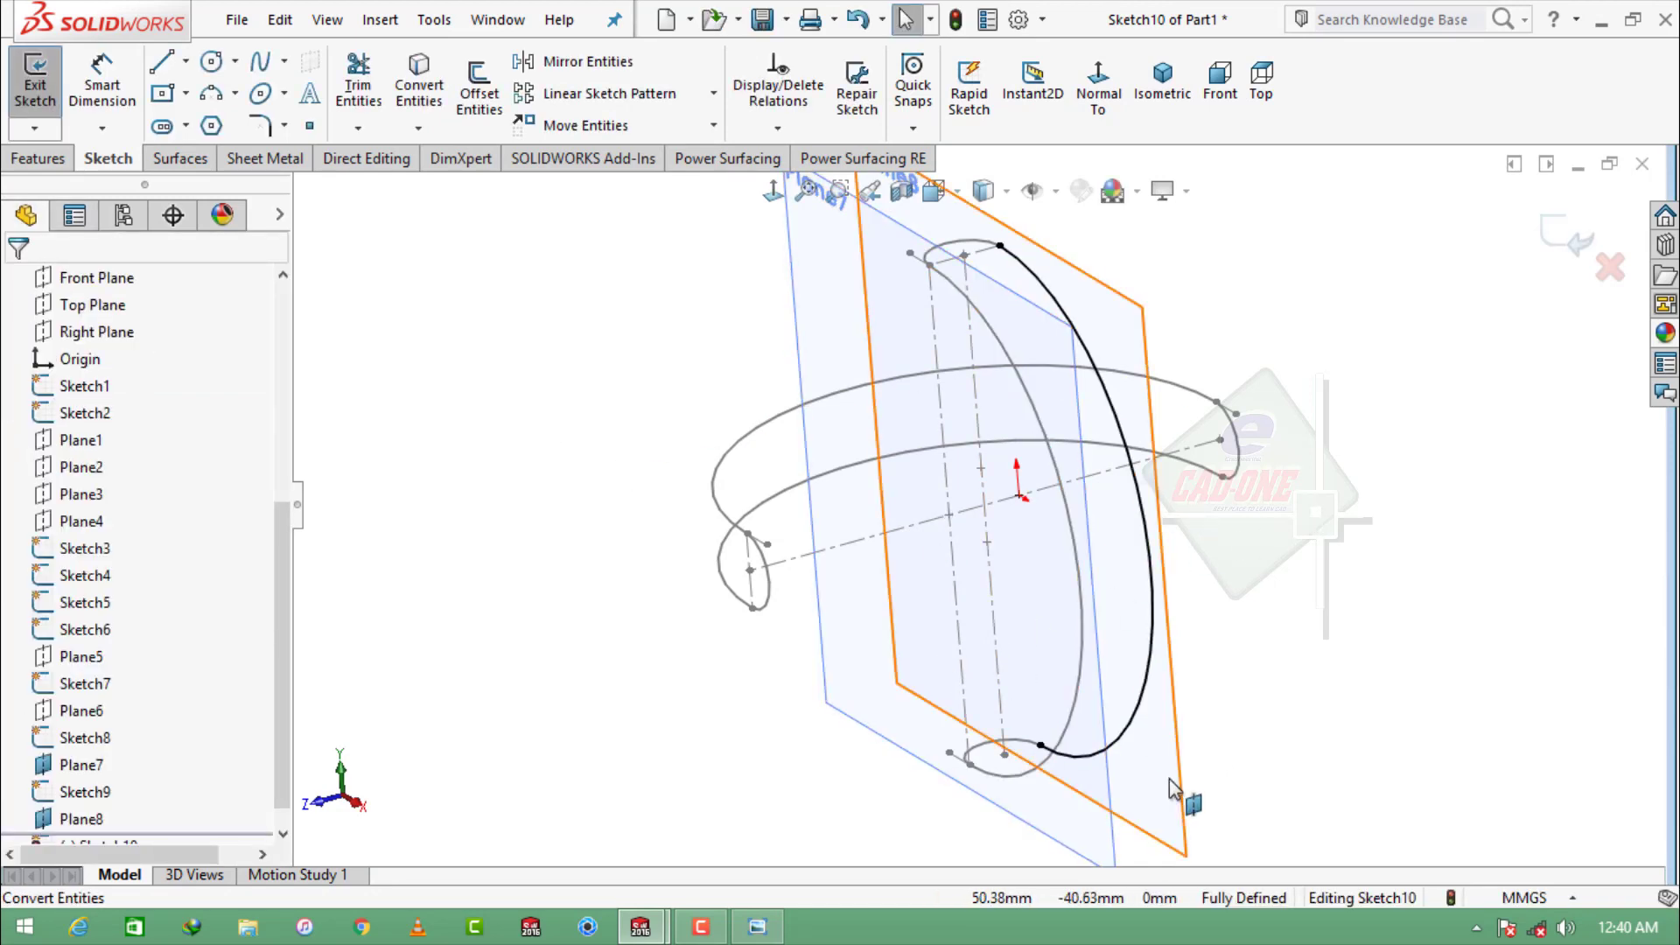
left_click(1562, 235)
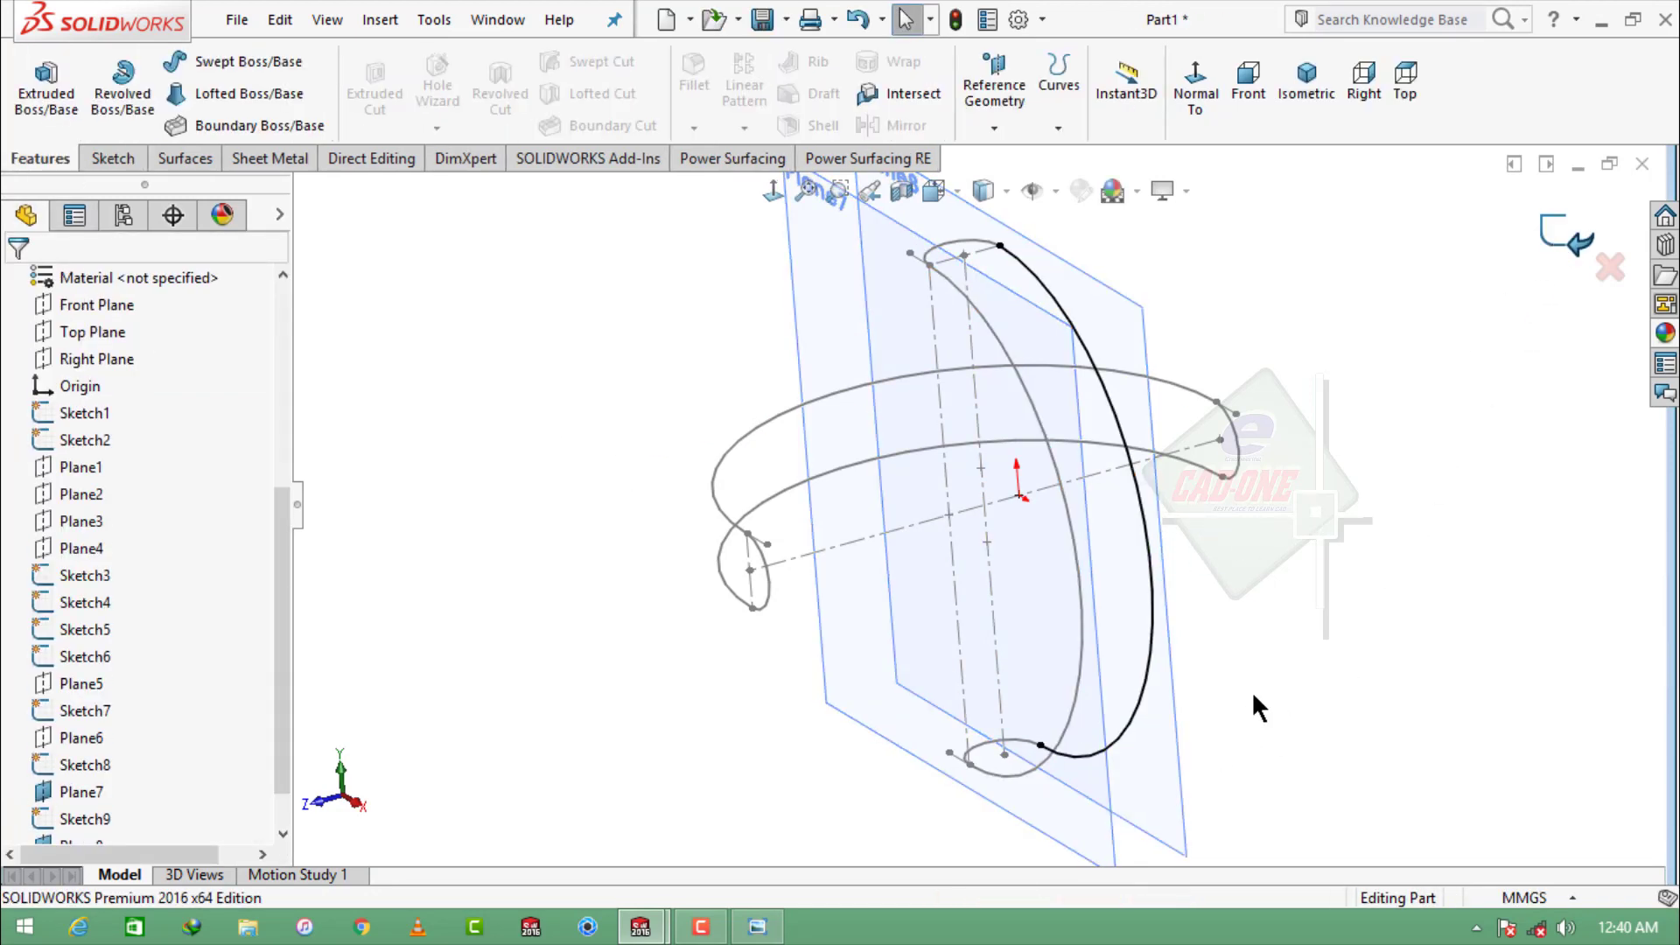
- Hide Plane8 and Plane7
left_click(1160, 765)
left_click(1099, 803)
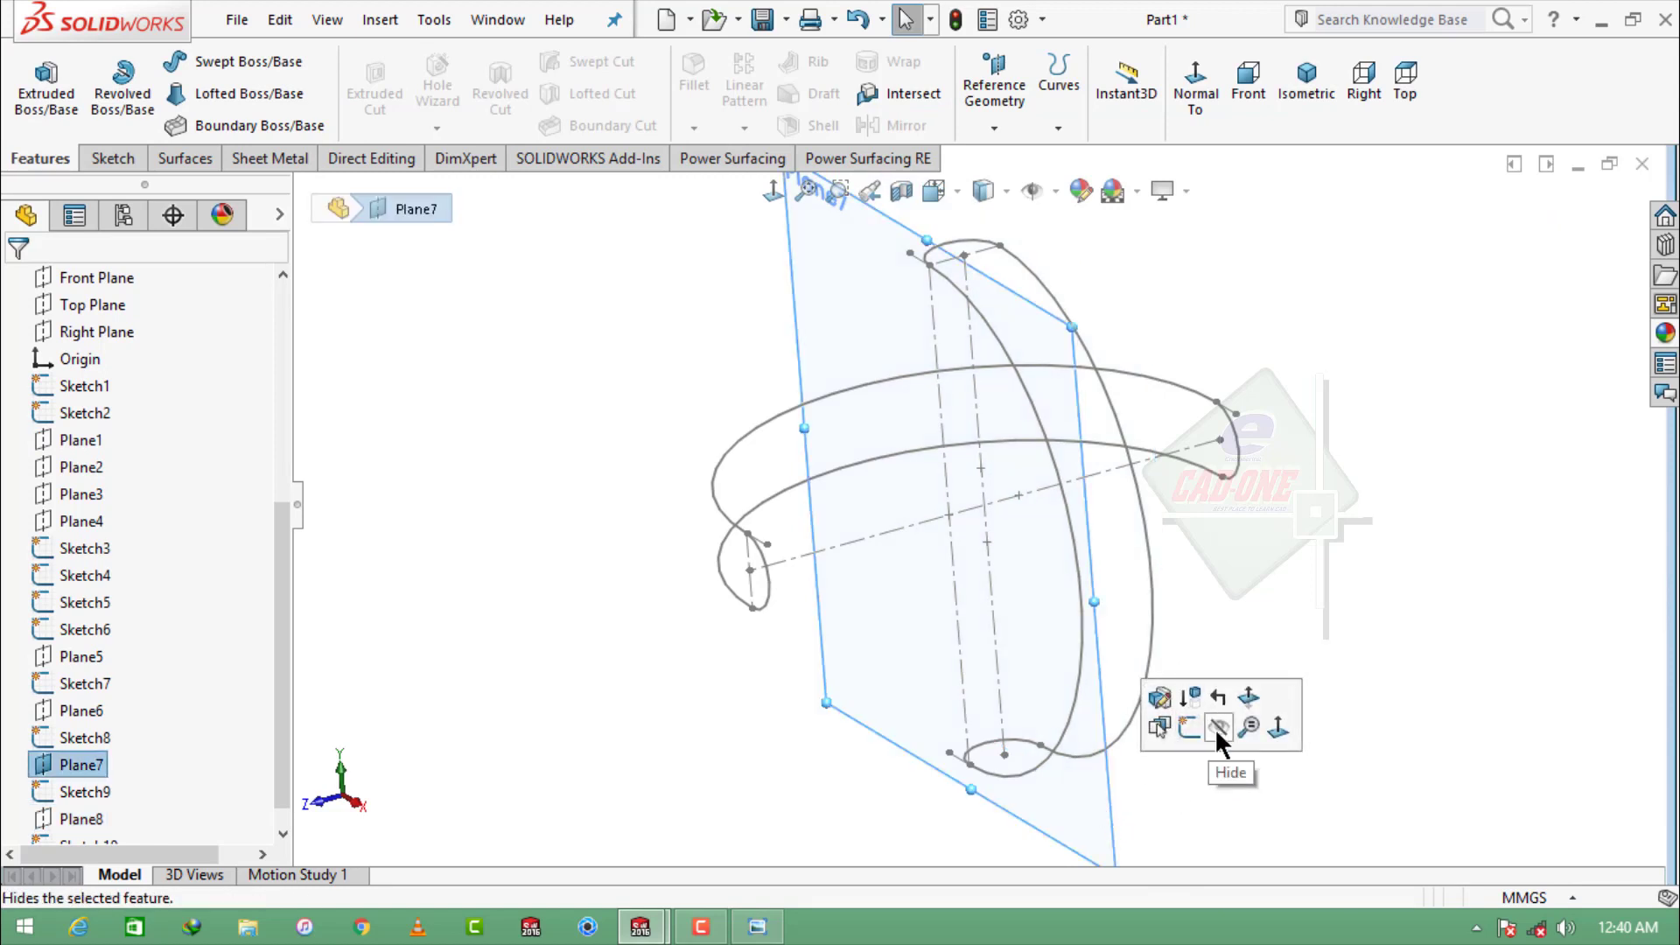
left_click(1214, 730)
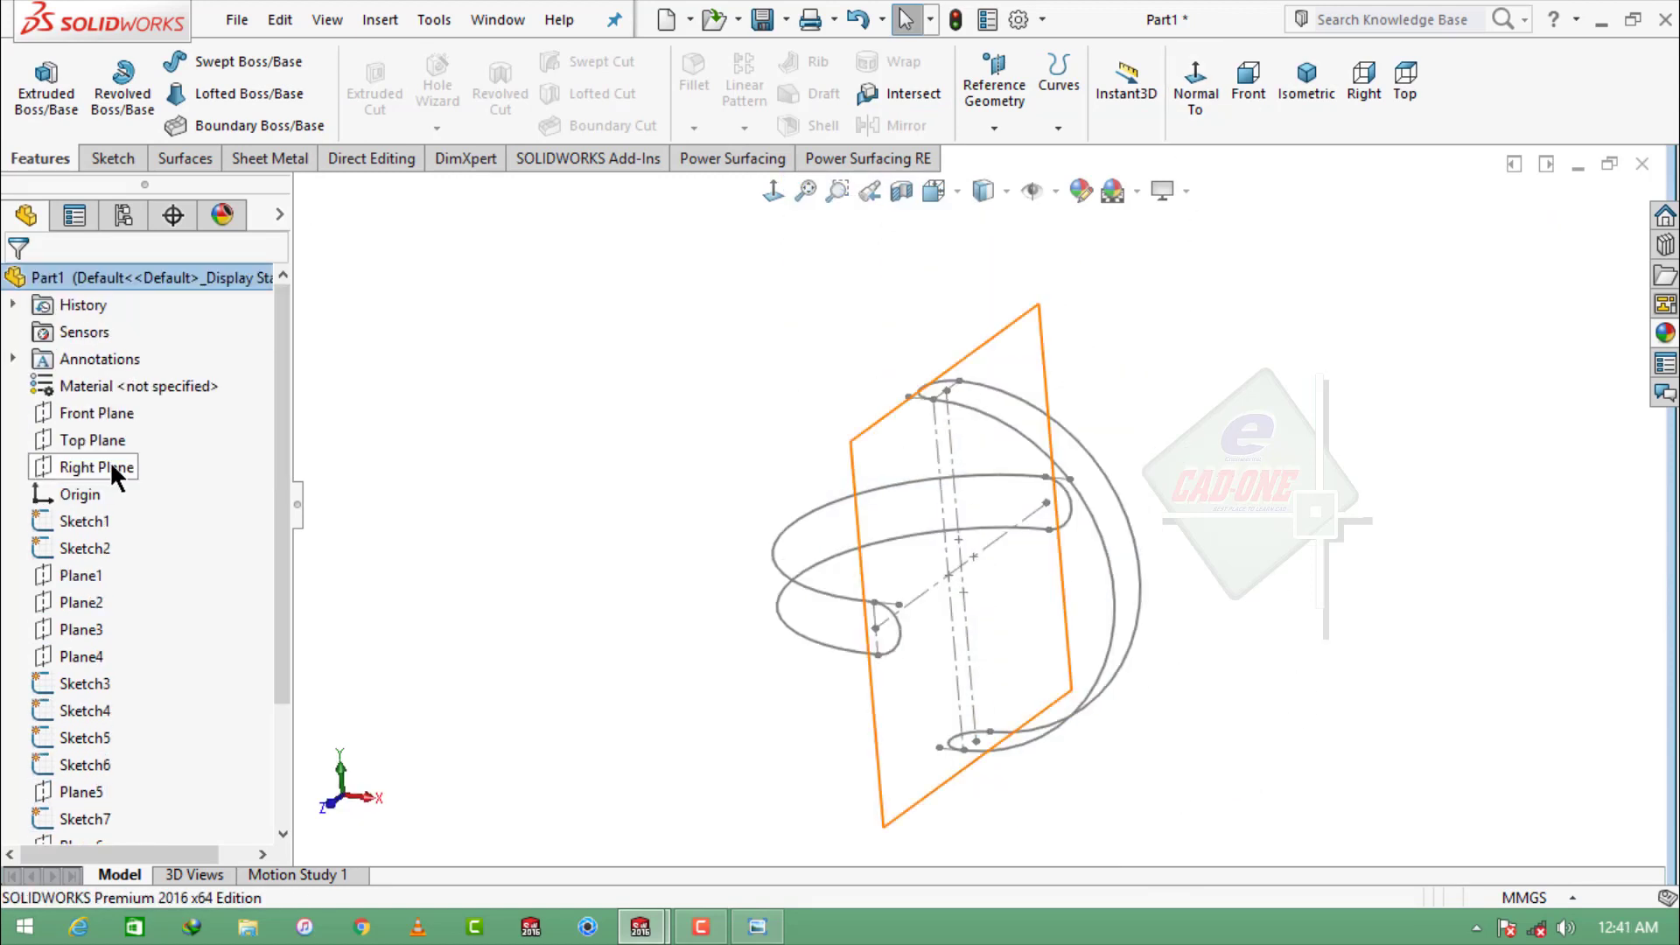
- Start a sketch on the Right Plane and convert the upper half-circle profile and the positive-Z half-circle profile into it
left_click(109, 460)
left_click(143, 433)
left_click(1262, 375)
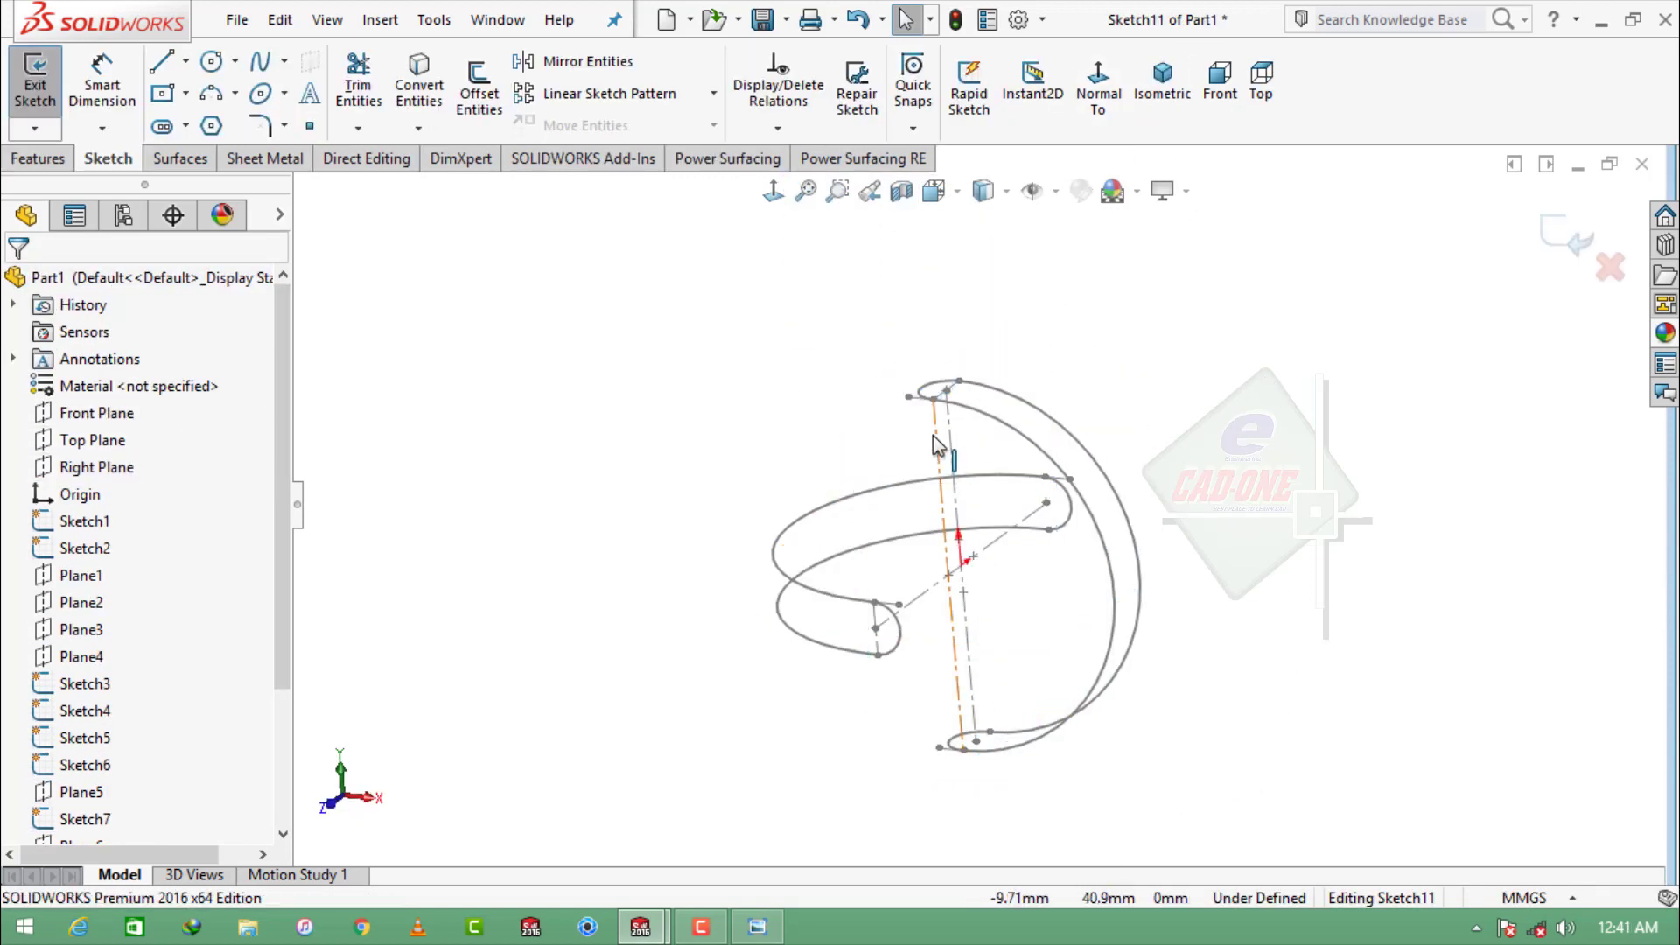
scroll(928, 422, "down", 4)
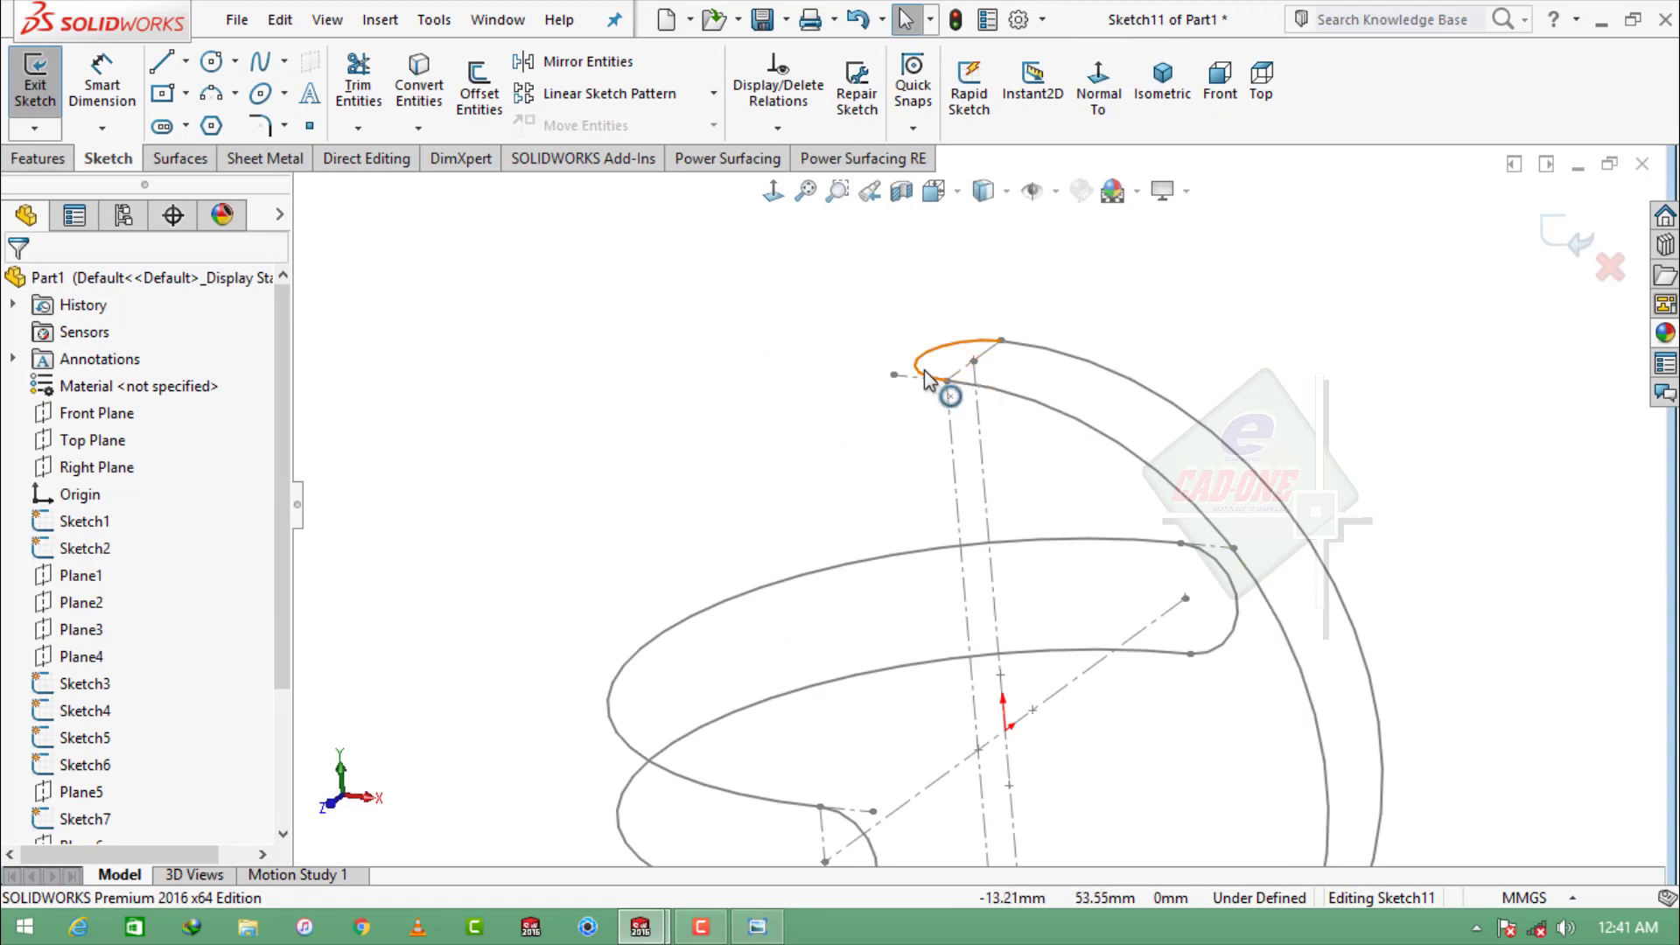
left_click(928, 379)
scroll(953, 525, "up", 3)
left_click(420, 103)
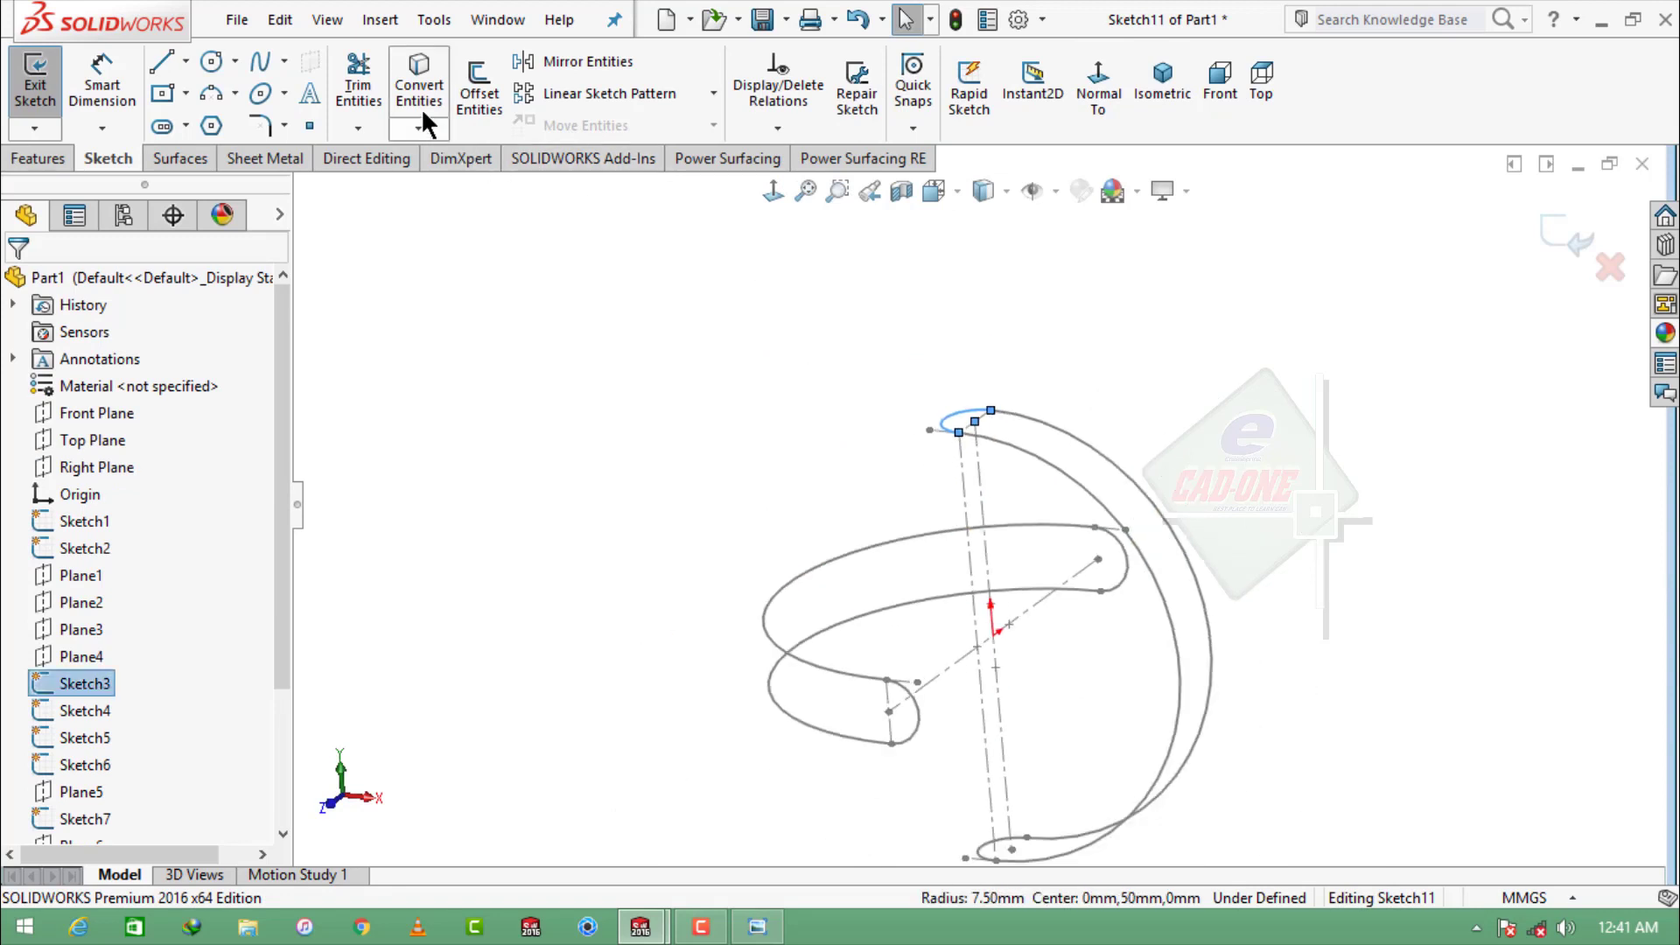
left_click(911, 703)
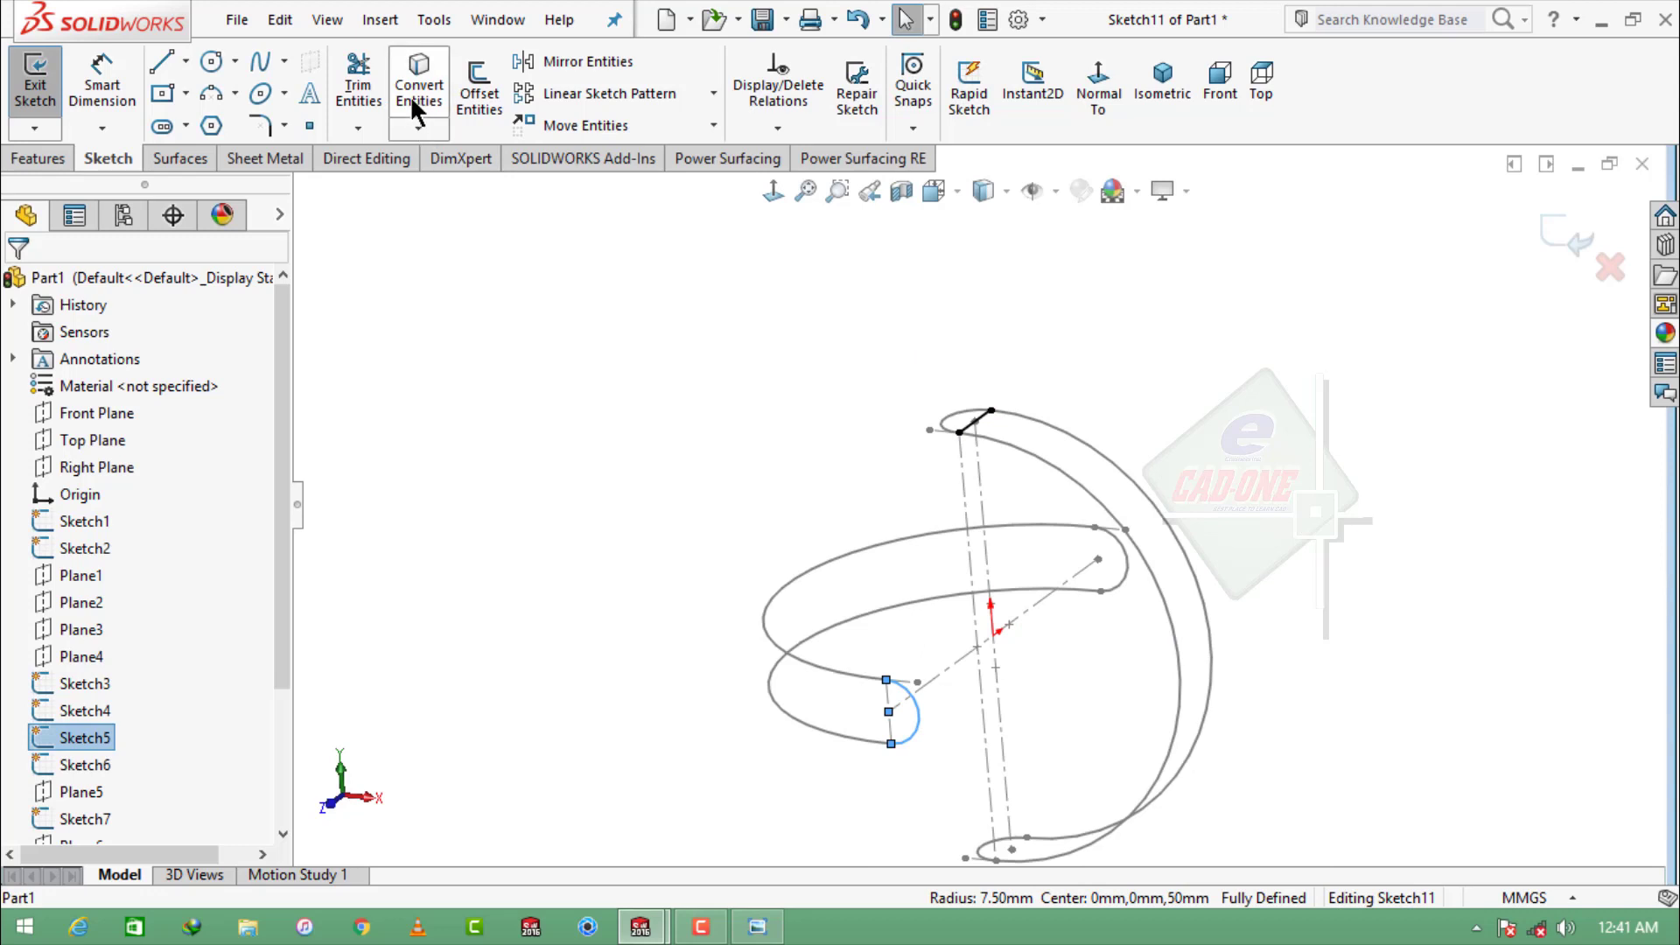
left_click(413, 105)
- Change both converted lines in the Right Plane sketch to construction geometry
scroll(910, 678, "down", 2)
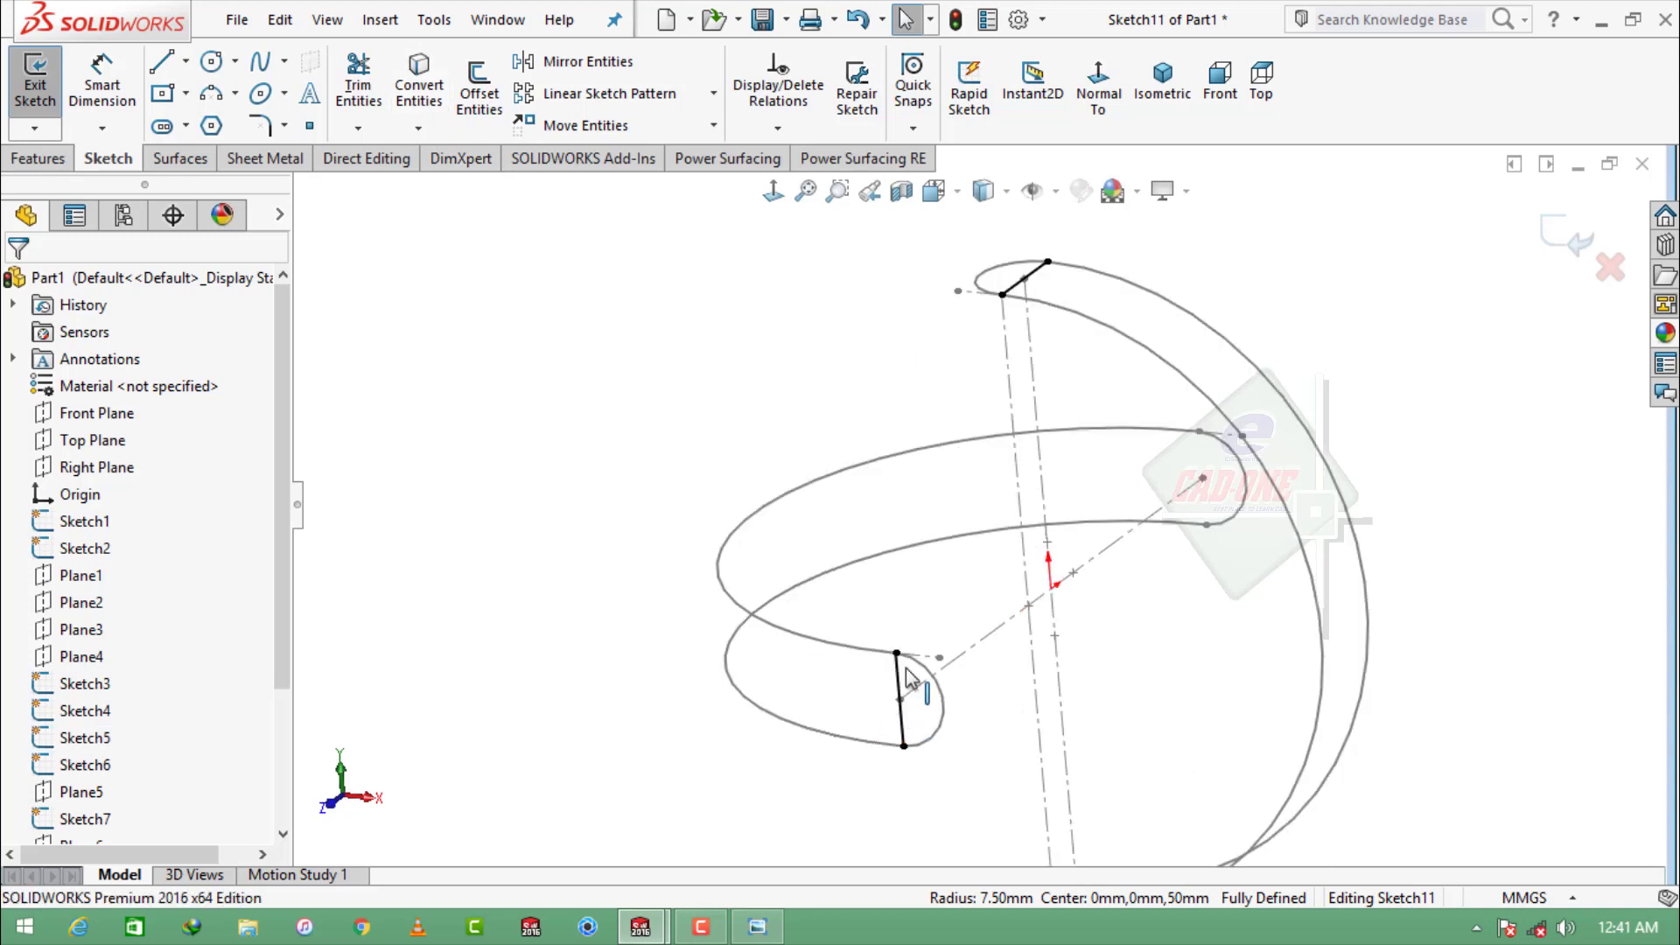
left_click(907, 681)
left_click(999, 601)
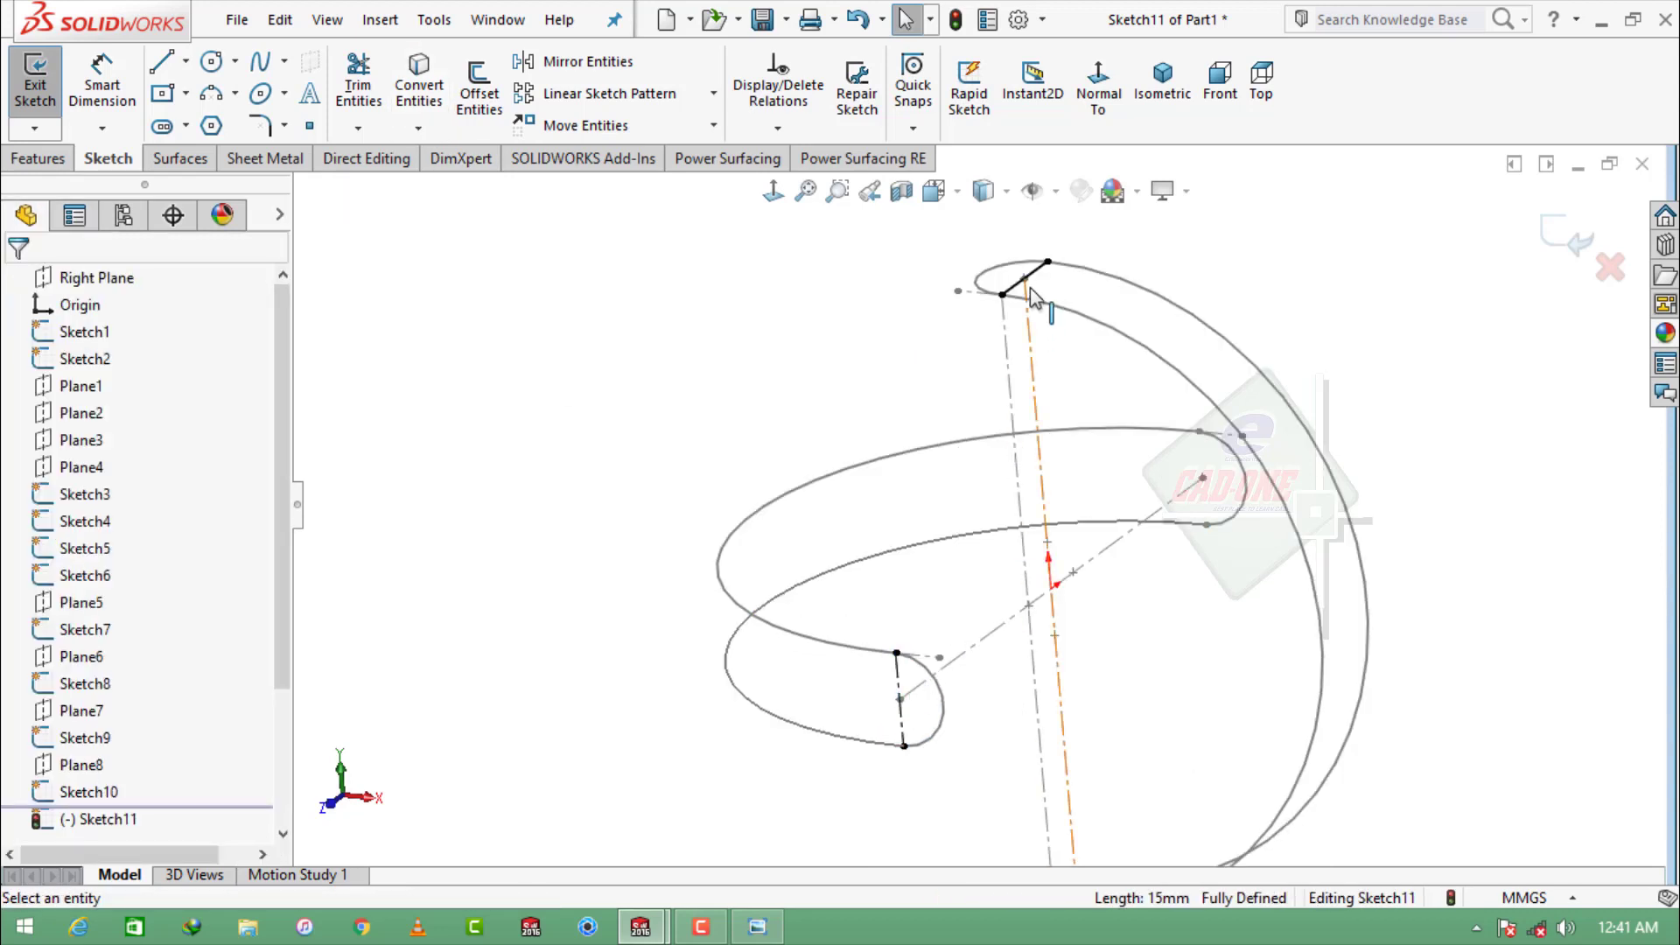
left_click(1026, 279)
left_click(1129, 197)
- Draw an inward-curving three-point arc of about 48 mm radius between the facing endpoints of the two construction lines
left_click(1109, 98)
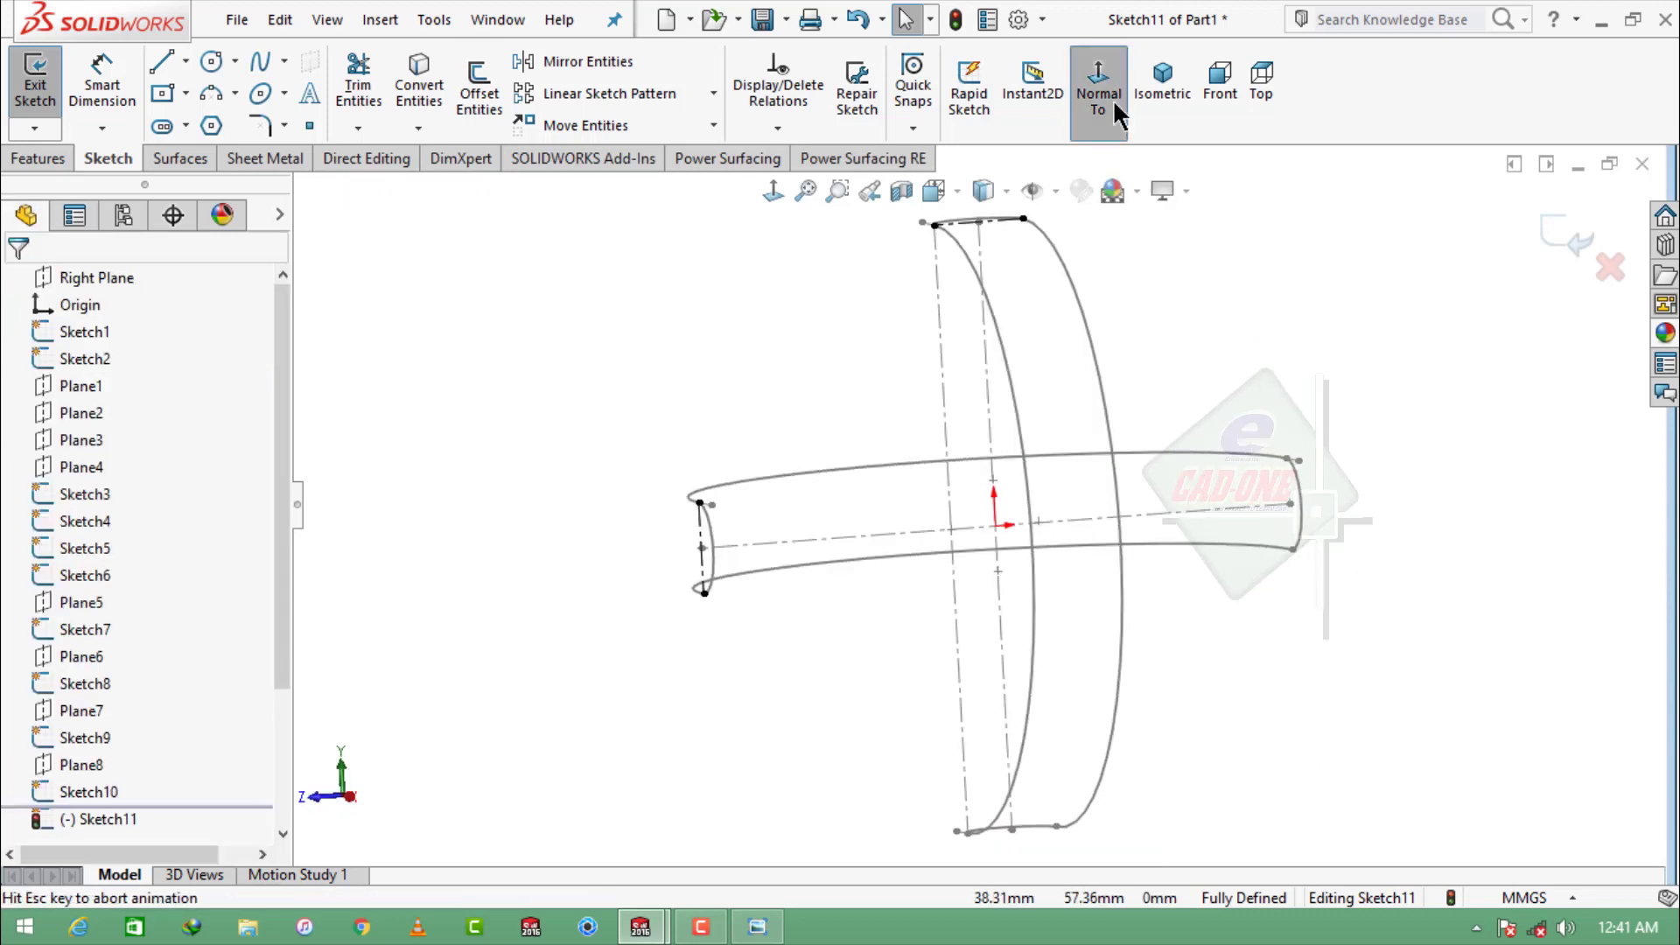
left_click(211, 93)
scroll(788, 319, "down", 2)
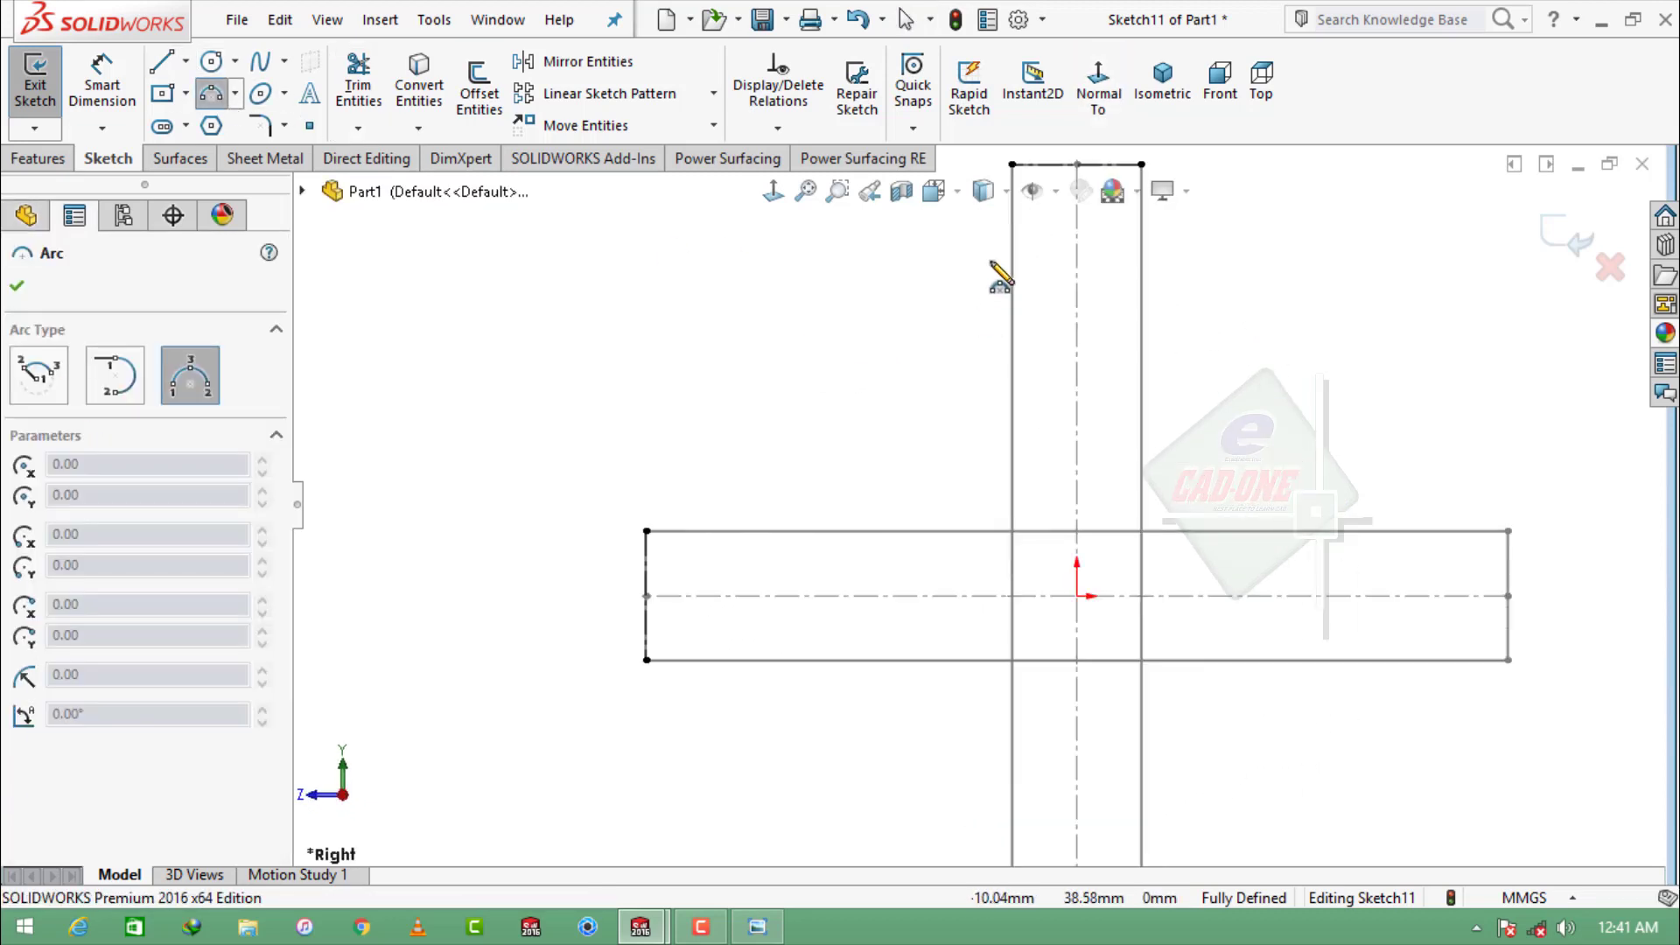
scroll(1001, 315, "up", 3)
left_click(997, 307)
left_click(784, 519)
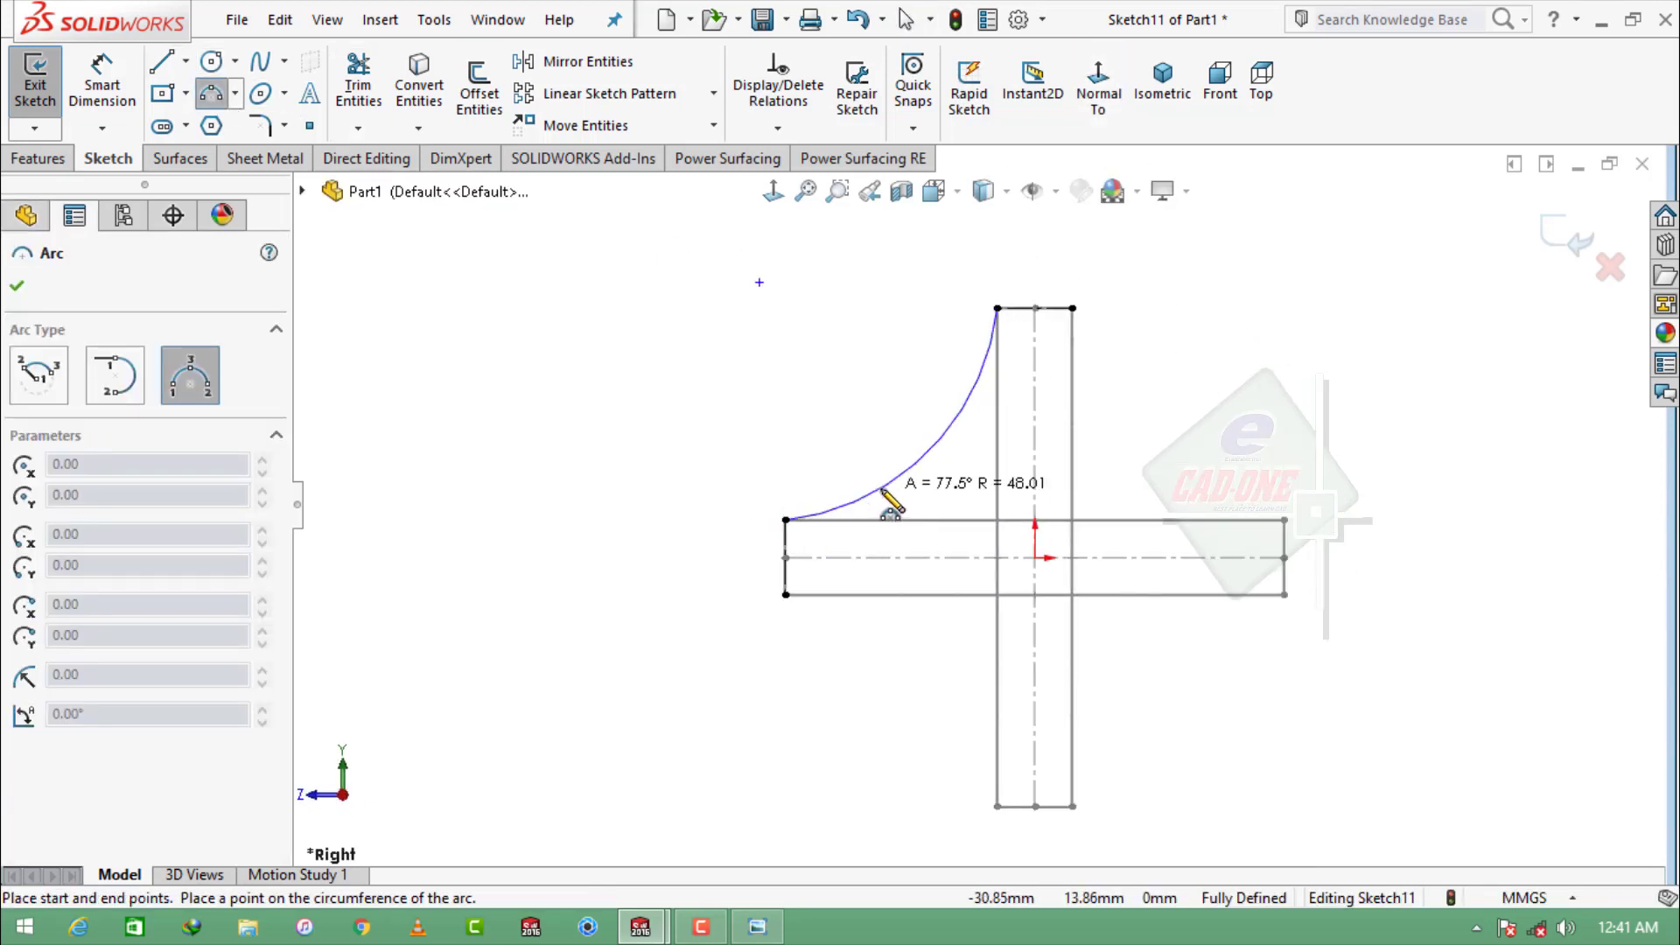
left_click(931, 454)
- Dimension the connecting arc's radius as 50 mm and finish the sketch
left_click(102, 84)
left_click(818, 411)
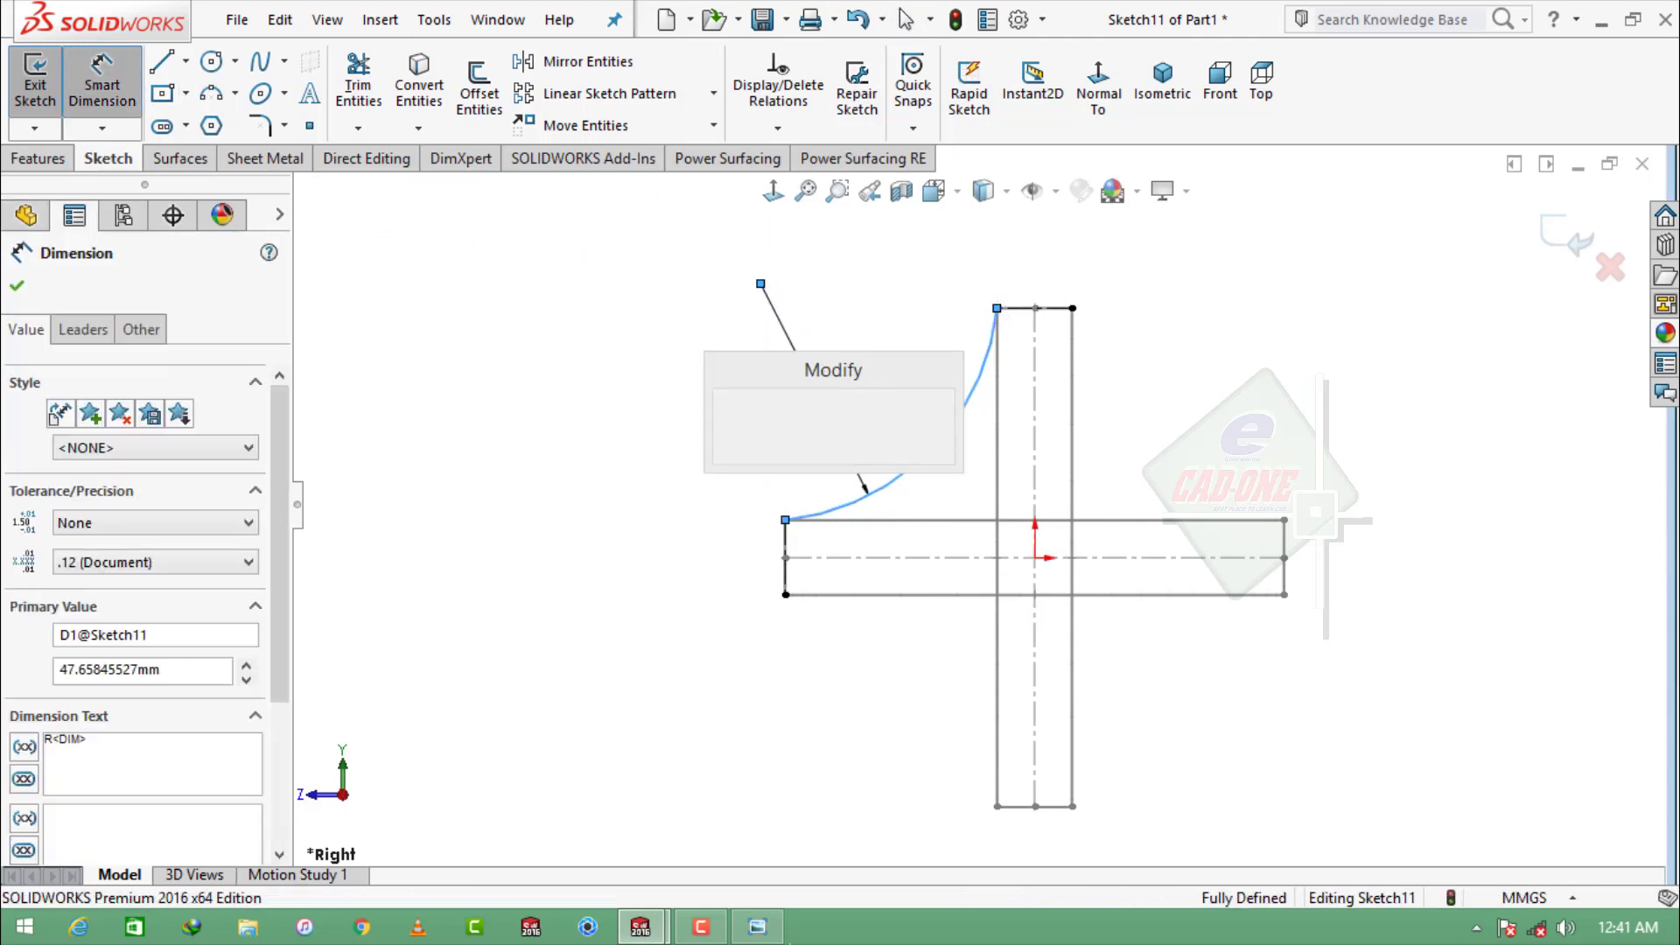
type("50")
key("Return")
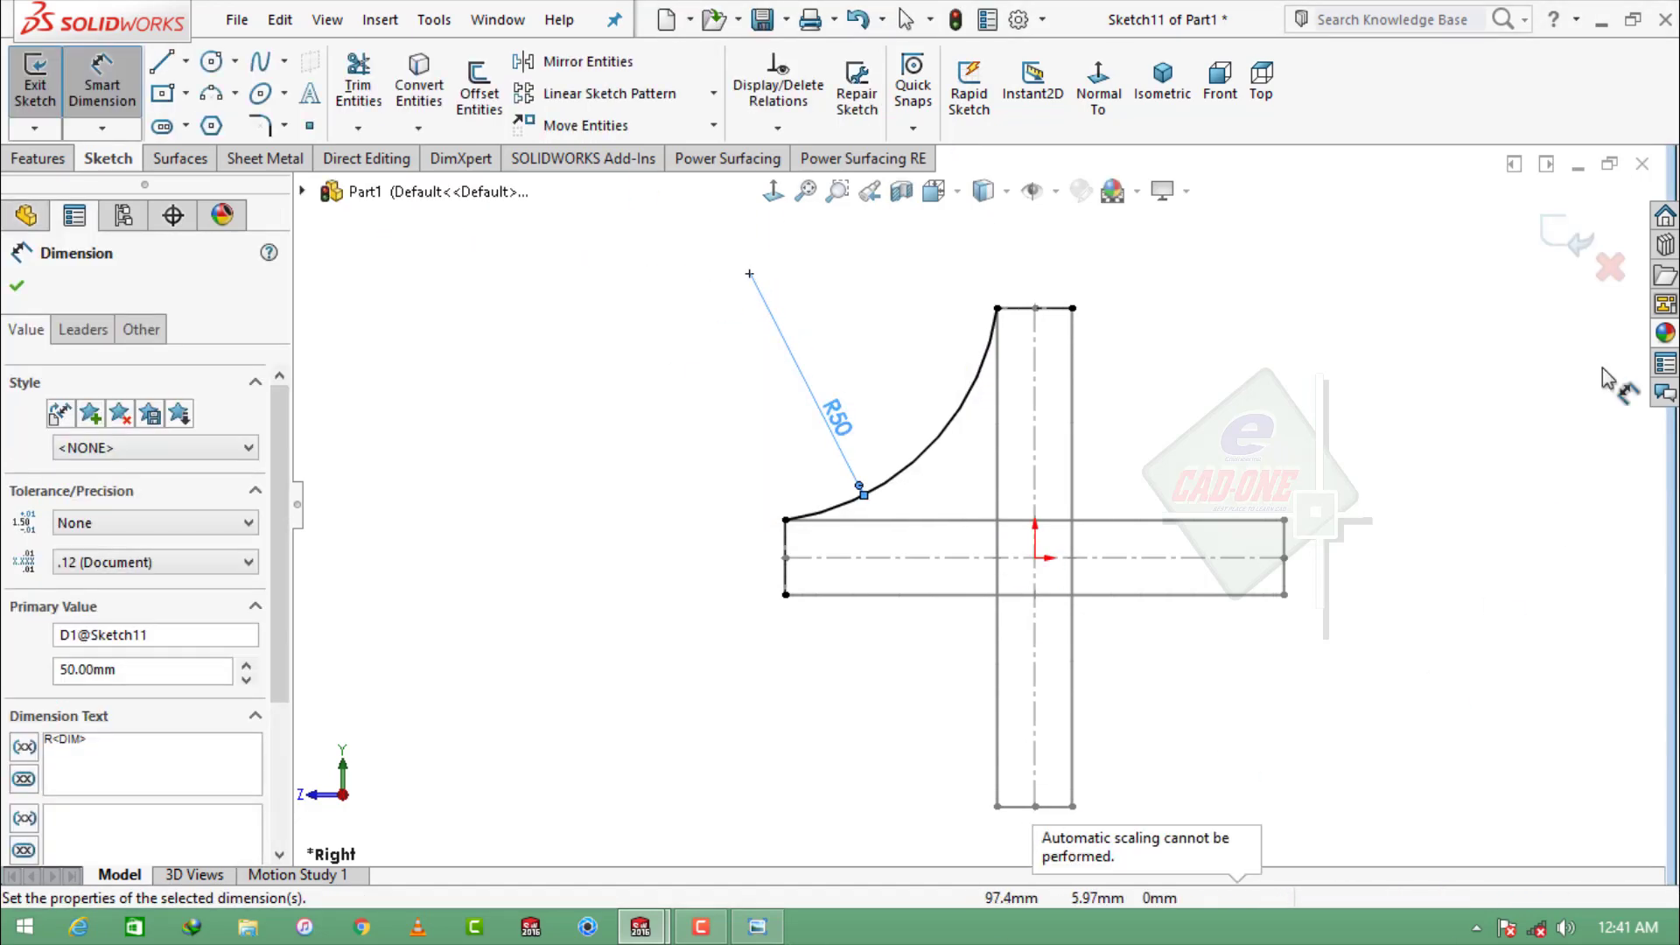
left_click(1579, 263)
- Create a composite curve joining the horizontal loop's two half-circle profiles and two guide arcs, Sketch5 to Sketch8
left_click(1239, 411)
middle_click_drag(1124, 530, 1221, 644)
left_click(1054, 130)
left_click(1146, 177)
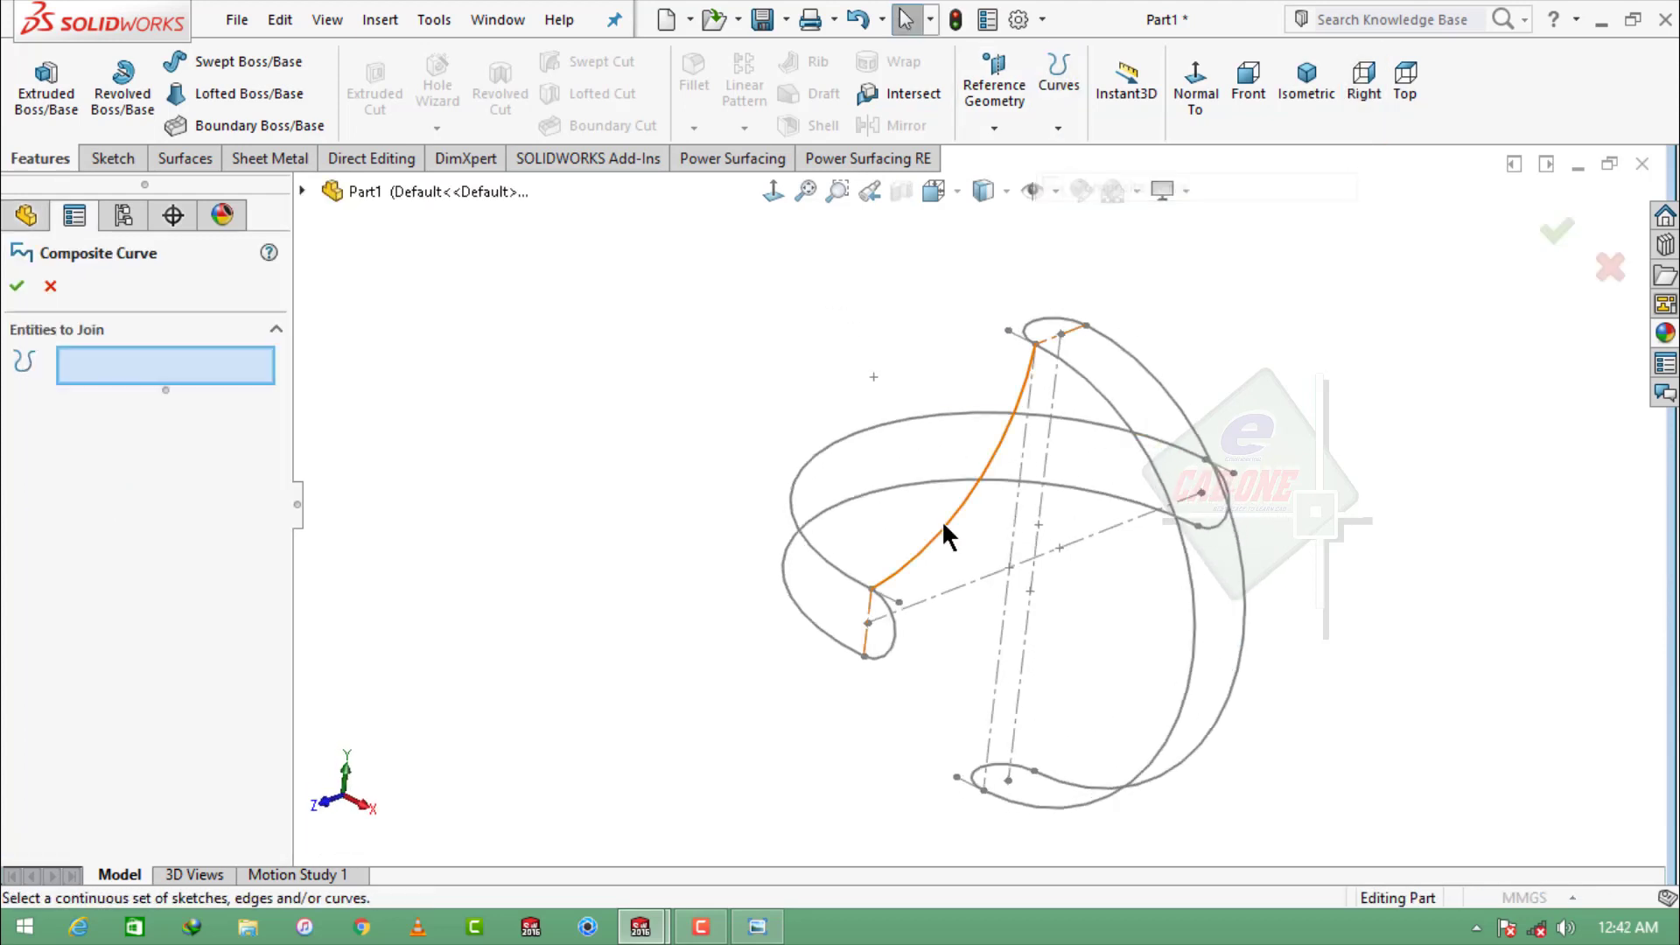
left_click(895, 629)
left_click(845, 645)
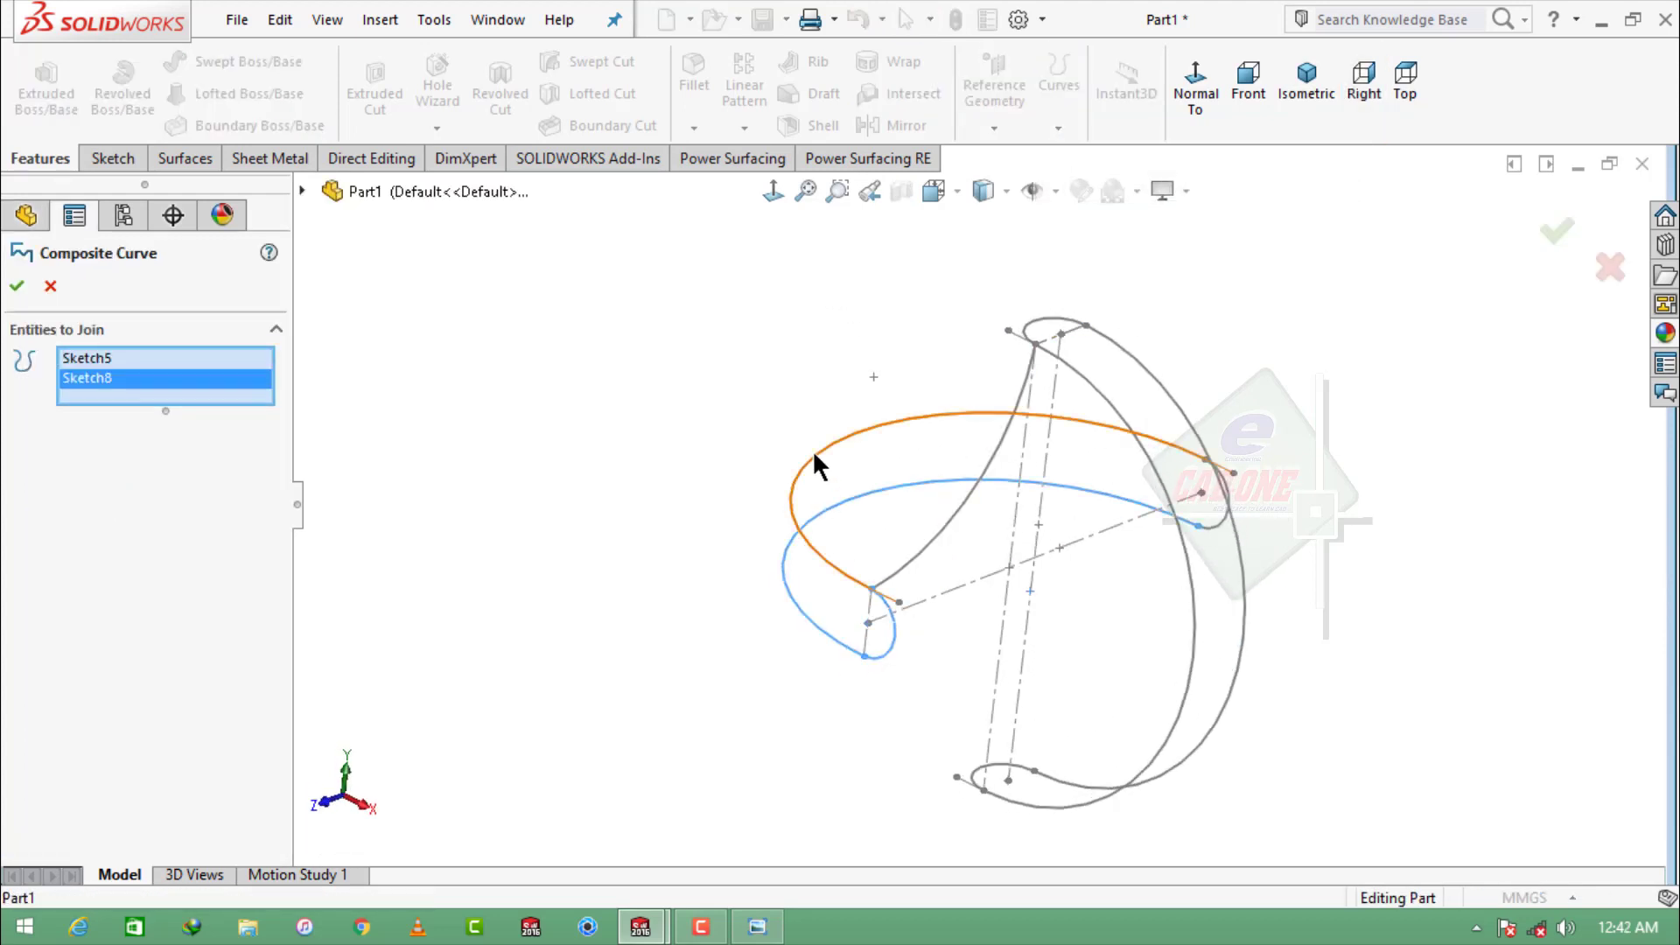
left_click(816, 459)
left_click(1219, 515)
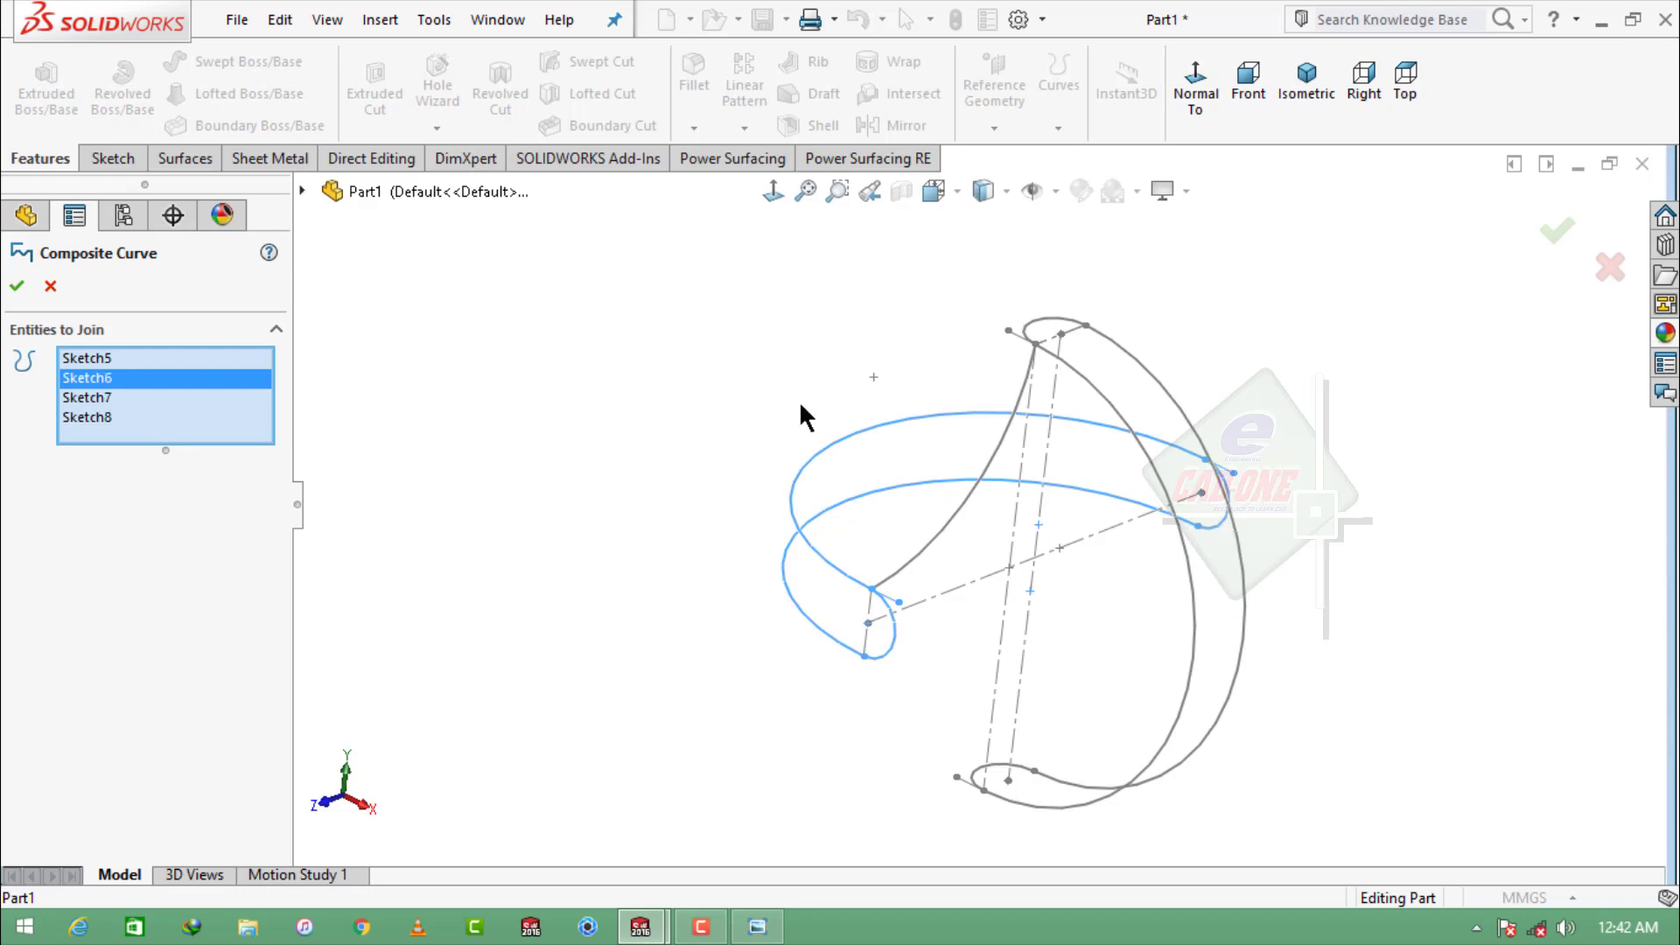
left_click(16, 286)
- Create a composite curve joining the vertical loop's two half-circle profiles and two guide arcs, Sketch10, Sketch3, Sketch4 and Sketch9
left_click(1057, 129)
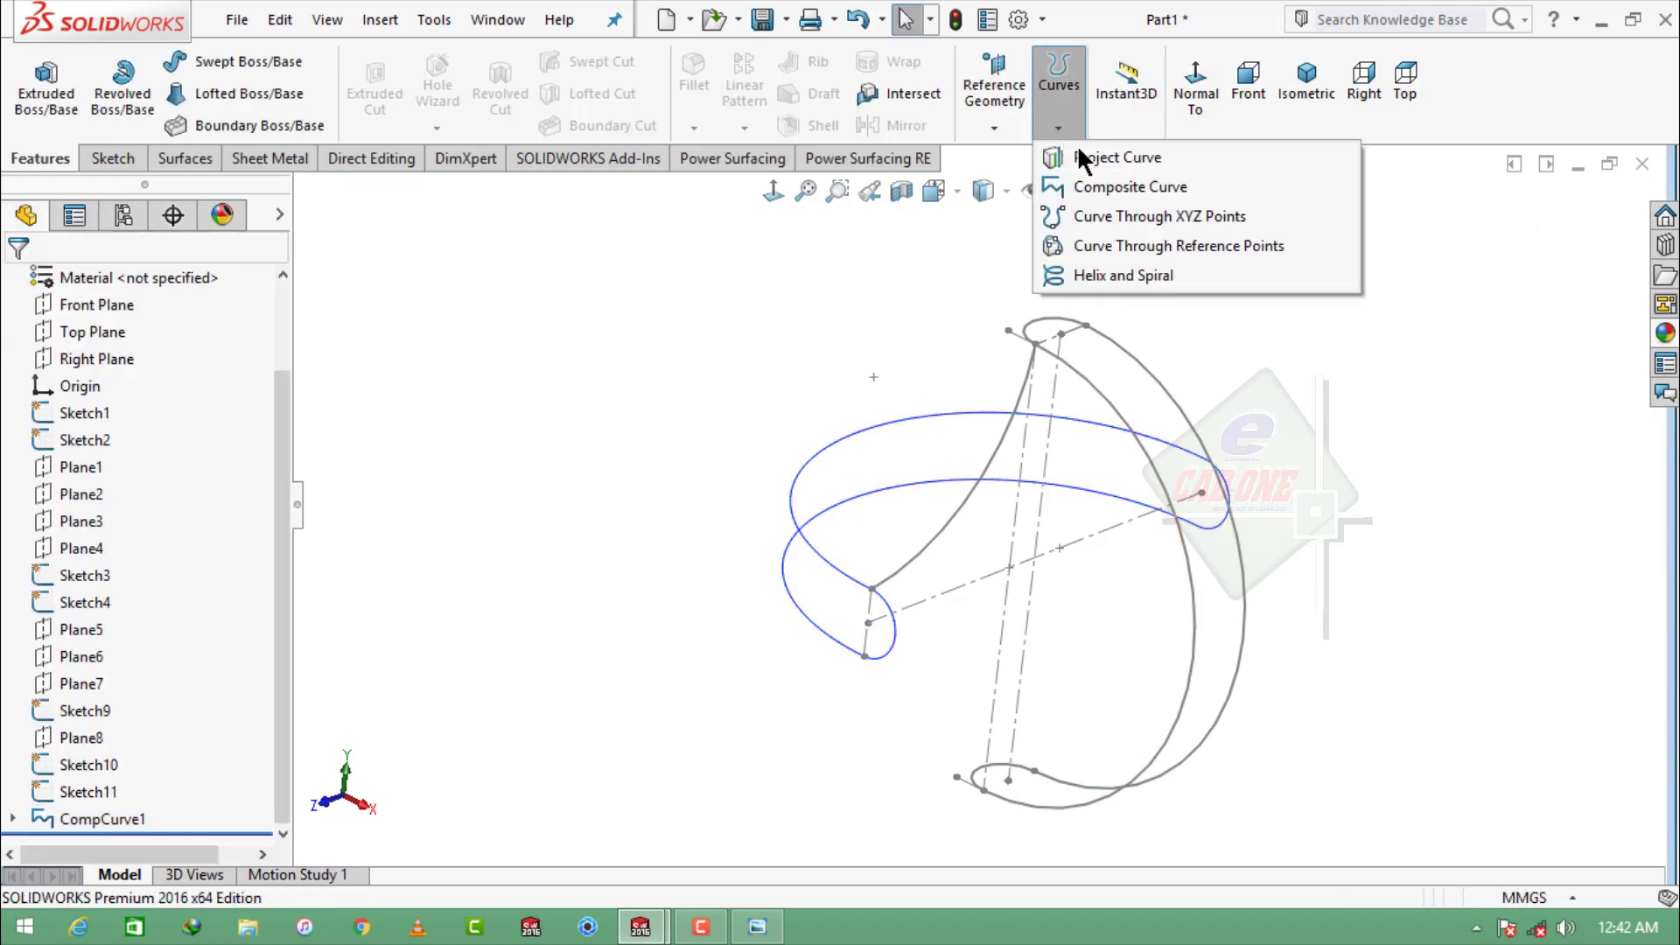
left_click(1100, 182)
left_click(1113, 345)
left_click(1115, 347)
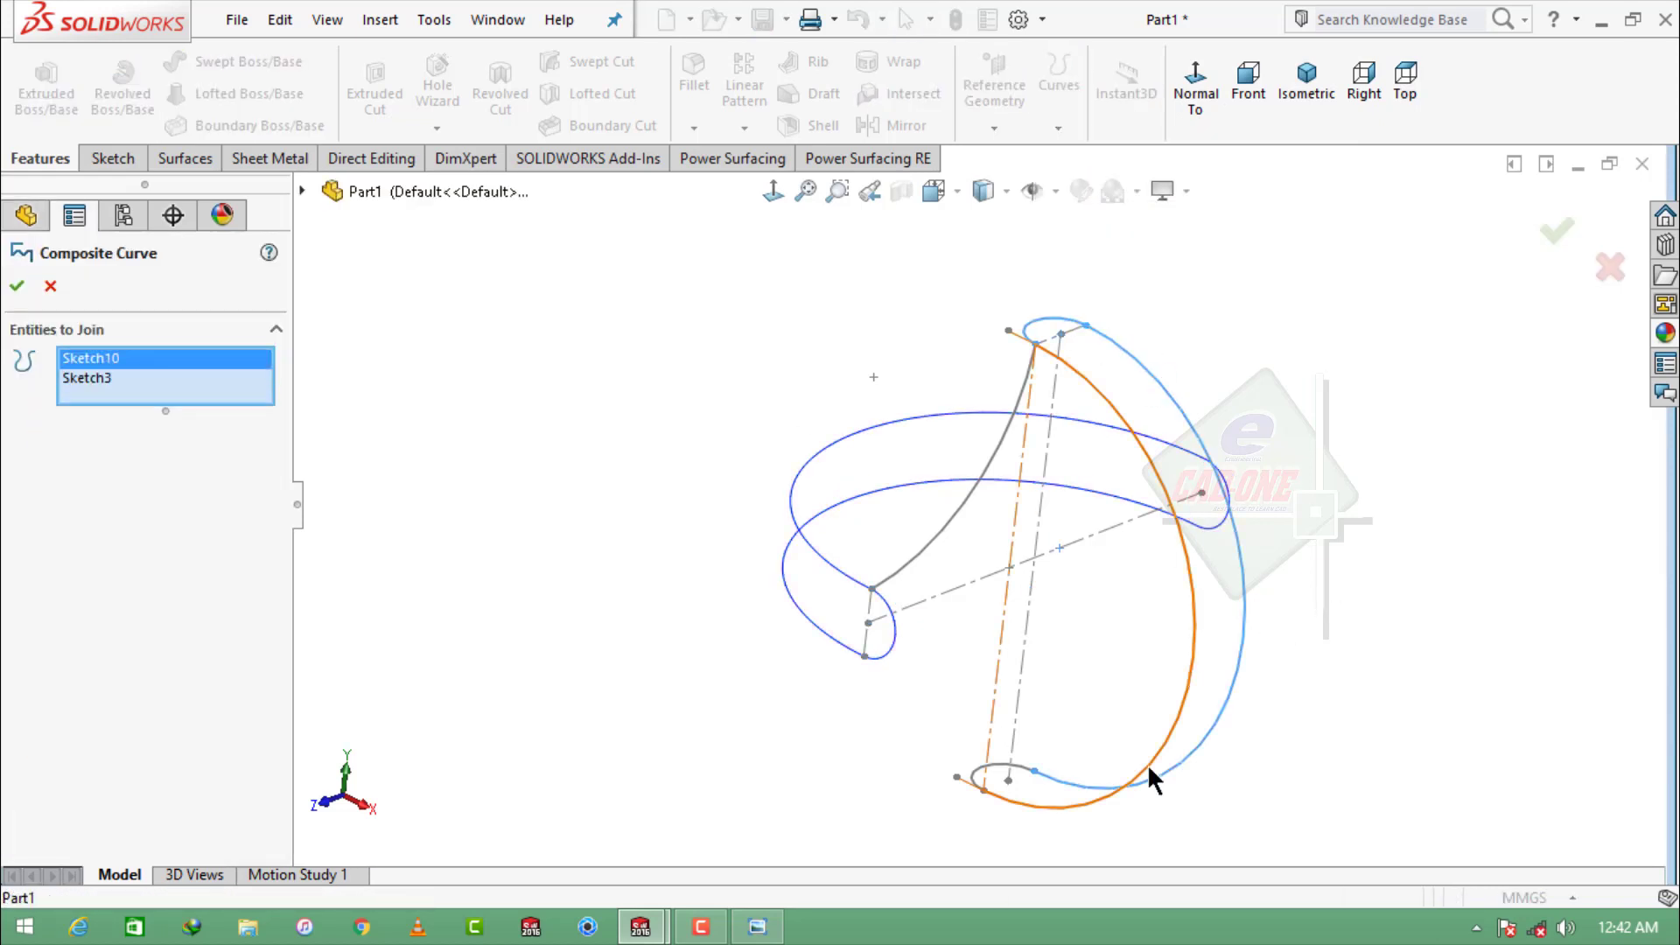
left_click(1148, 778)
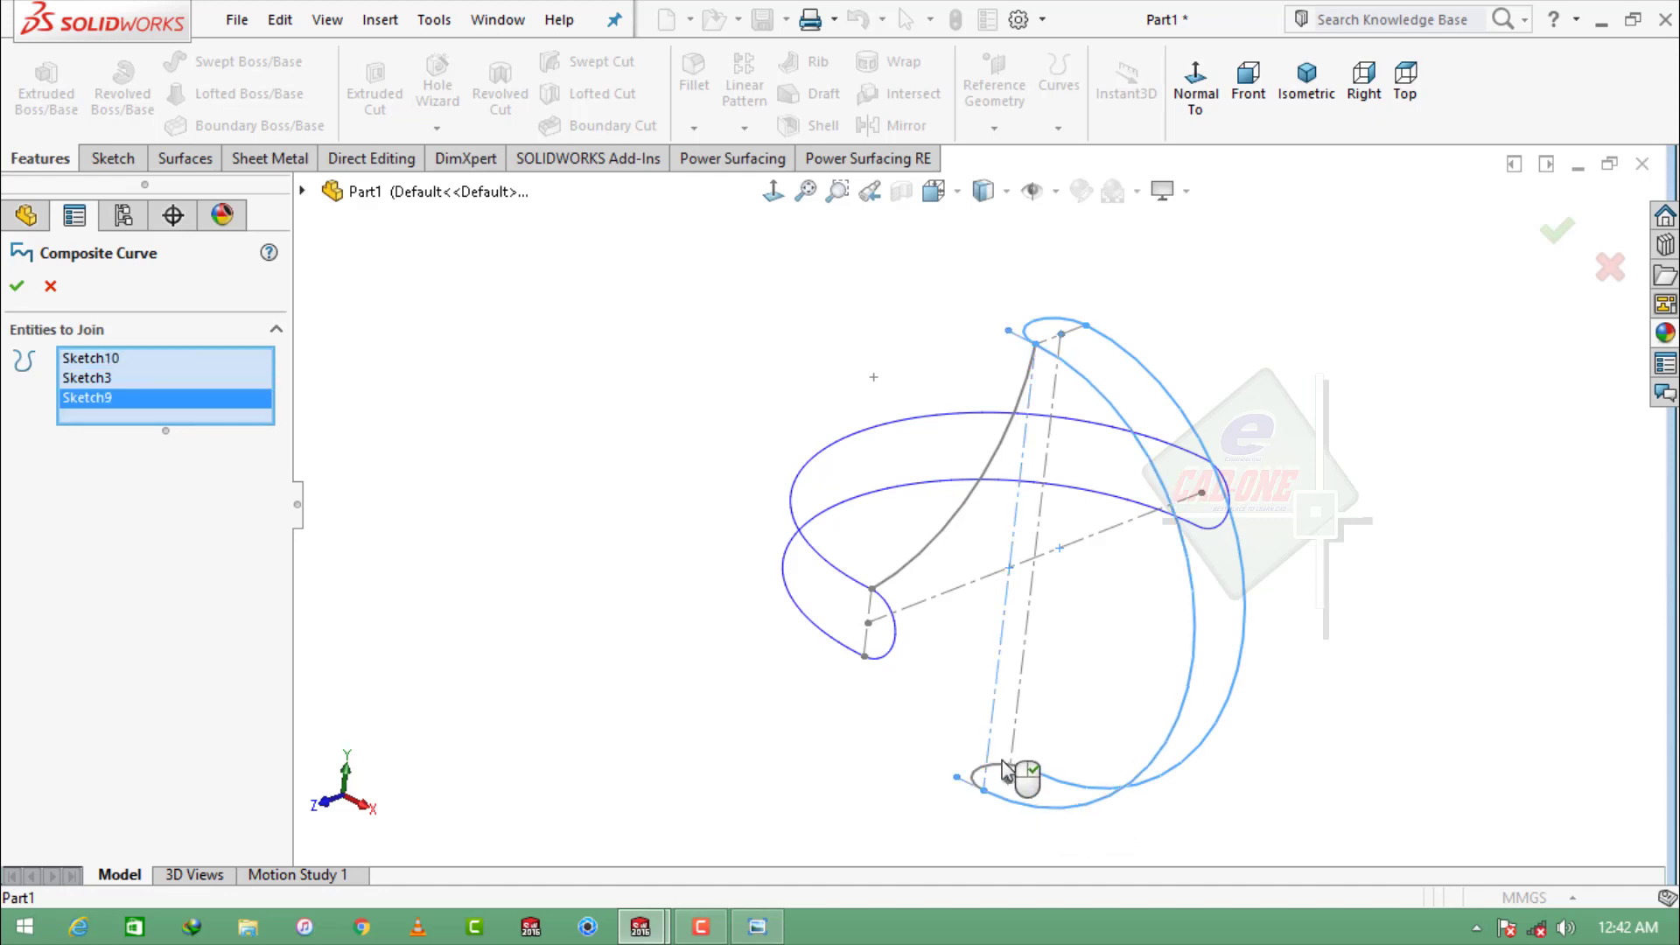
left_click(1006, 775)
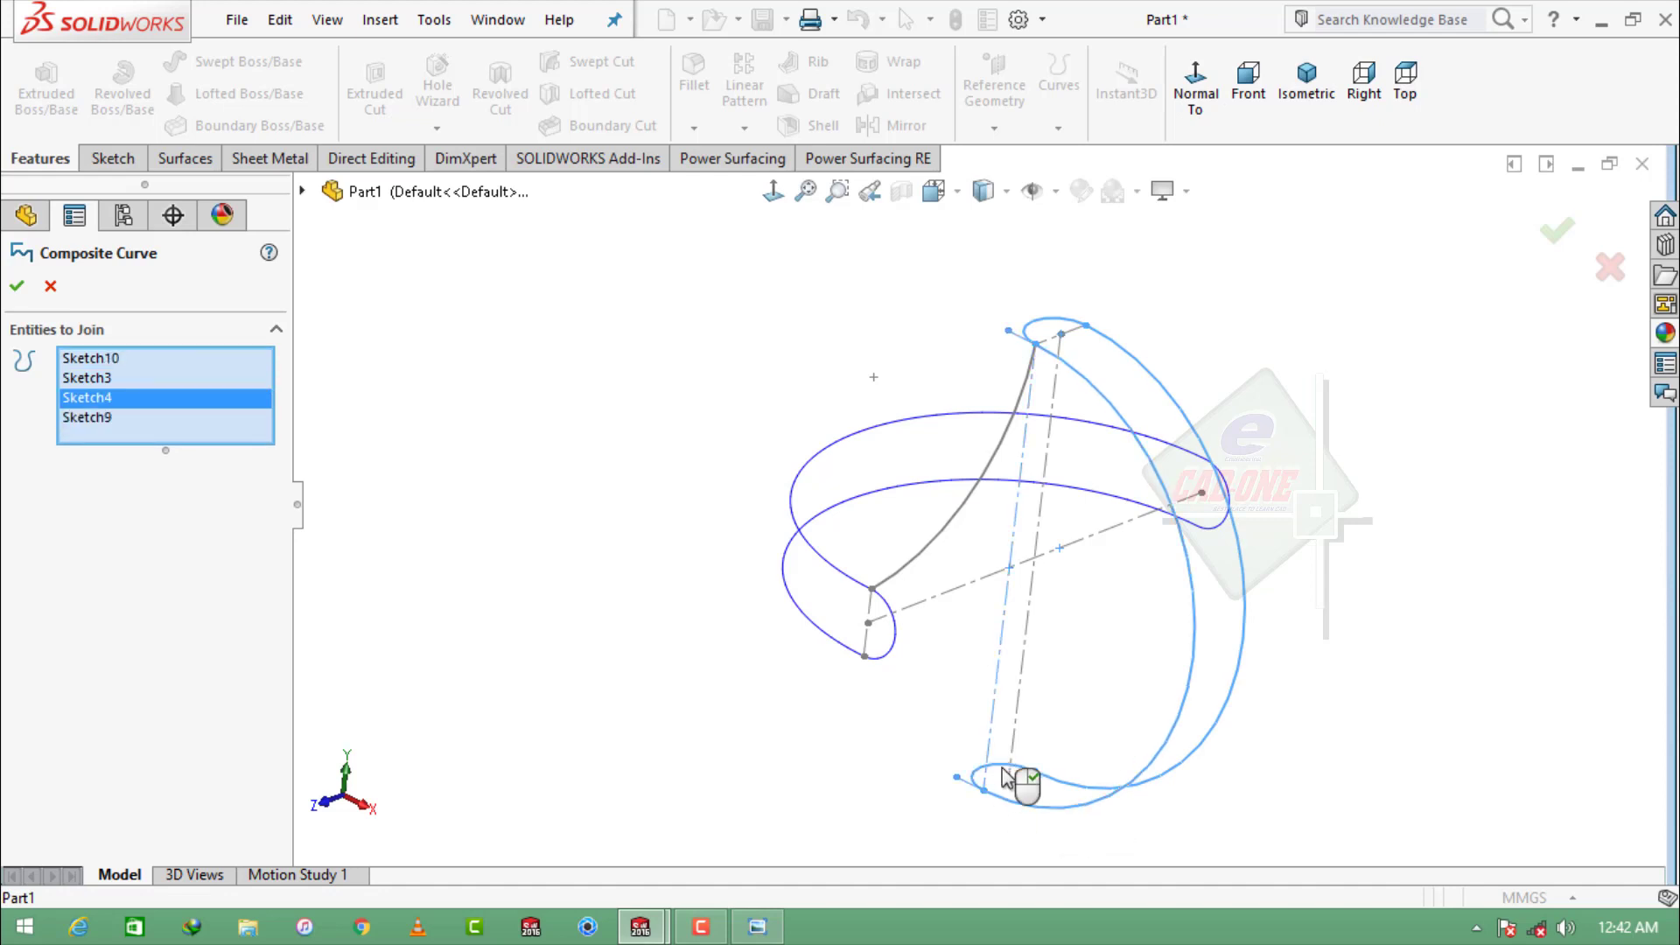
left_click(19, 286)
- Sweep a surface with a 0.7 mm diameter circular profile along the horizontal loop's composite curve
scroll(1024, 621, "up", 2)
middle_click_drag(1018, 609, 1003, 551)
scroll(1071, 557, "down", 2)
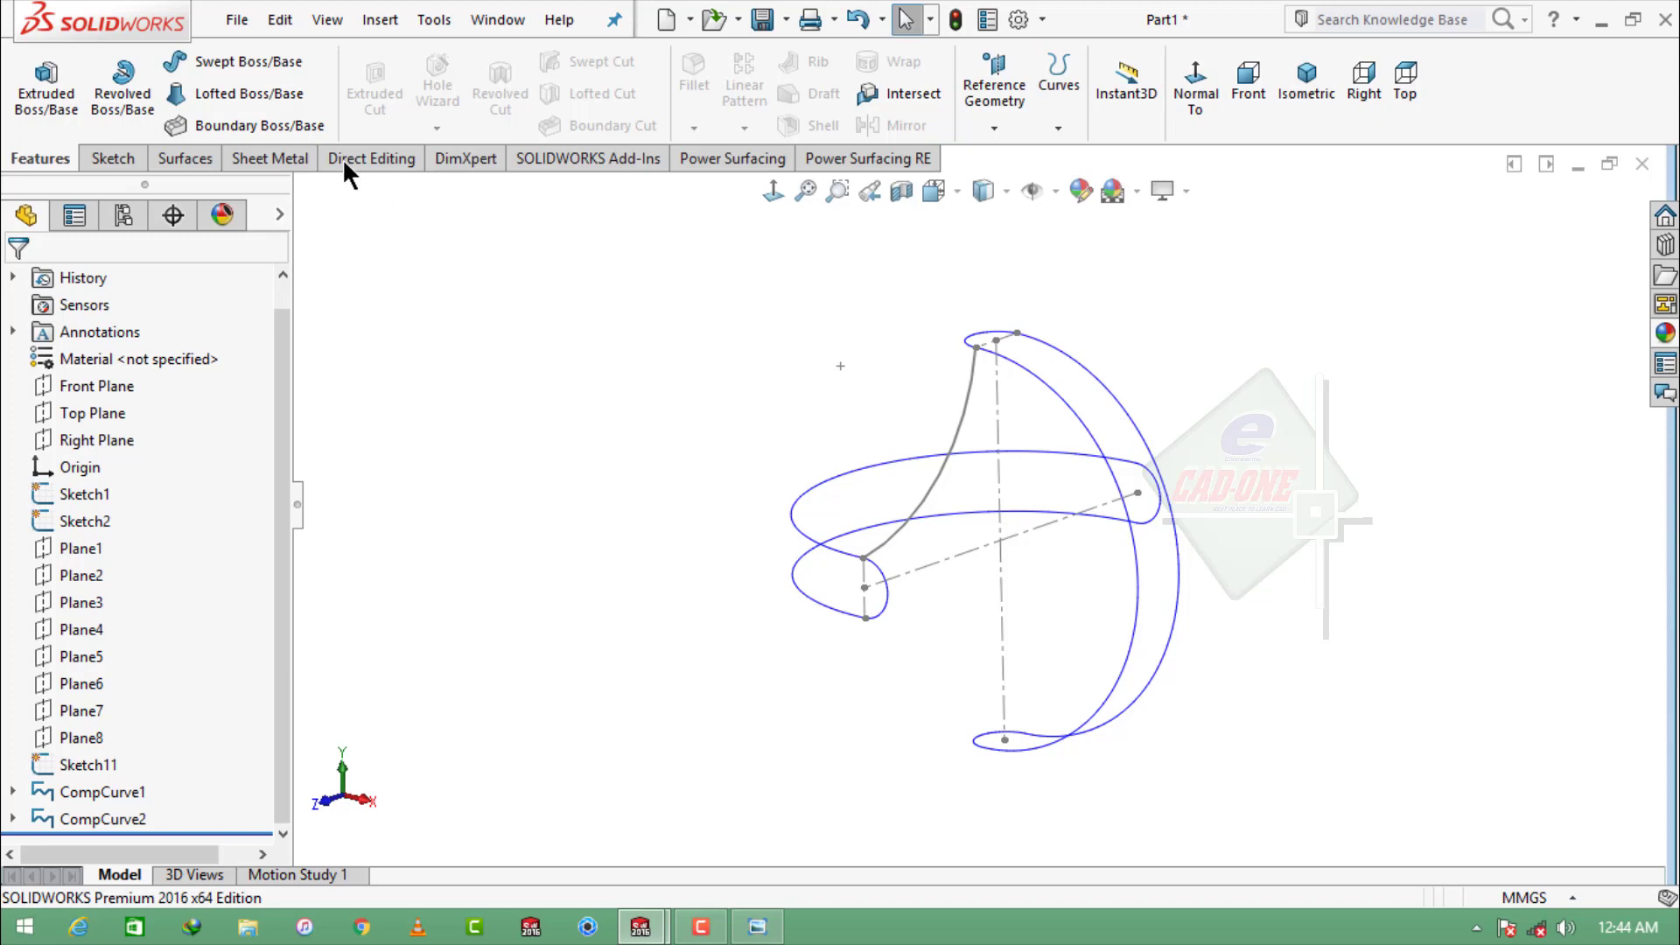
left_click(186, 158)
left_click(175, 88)
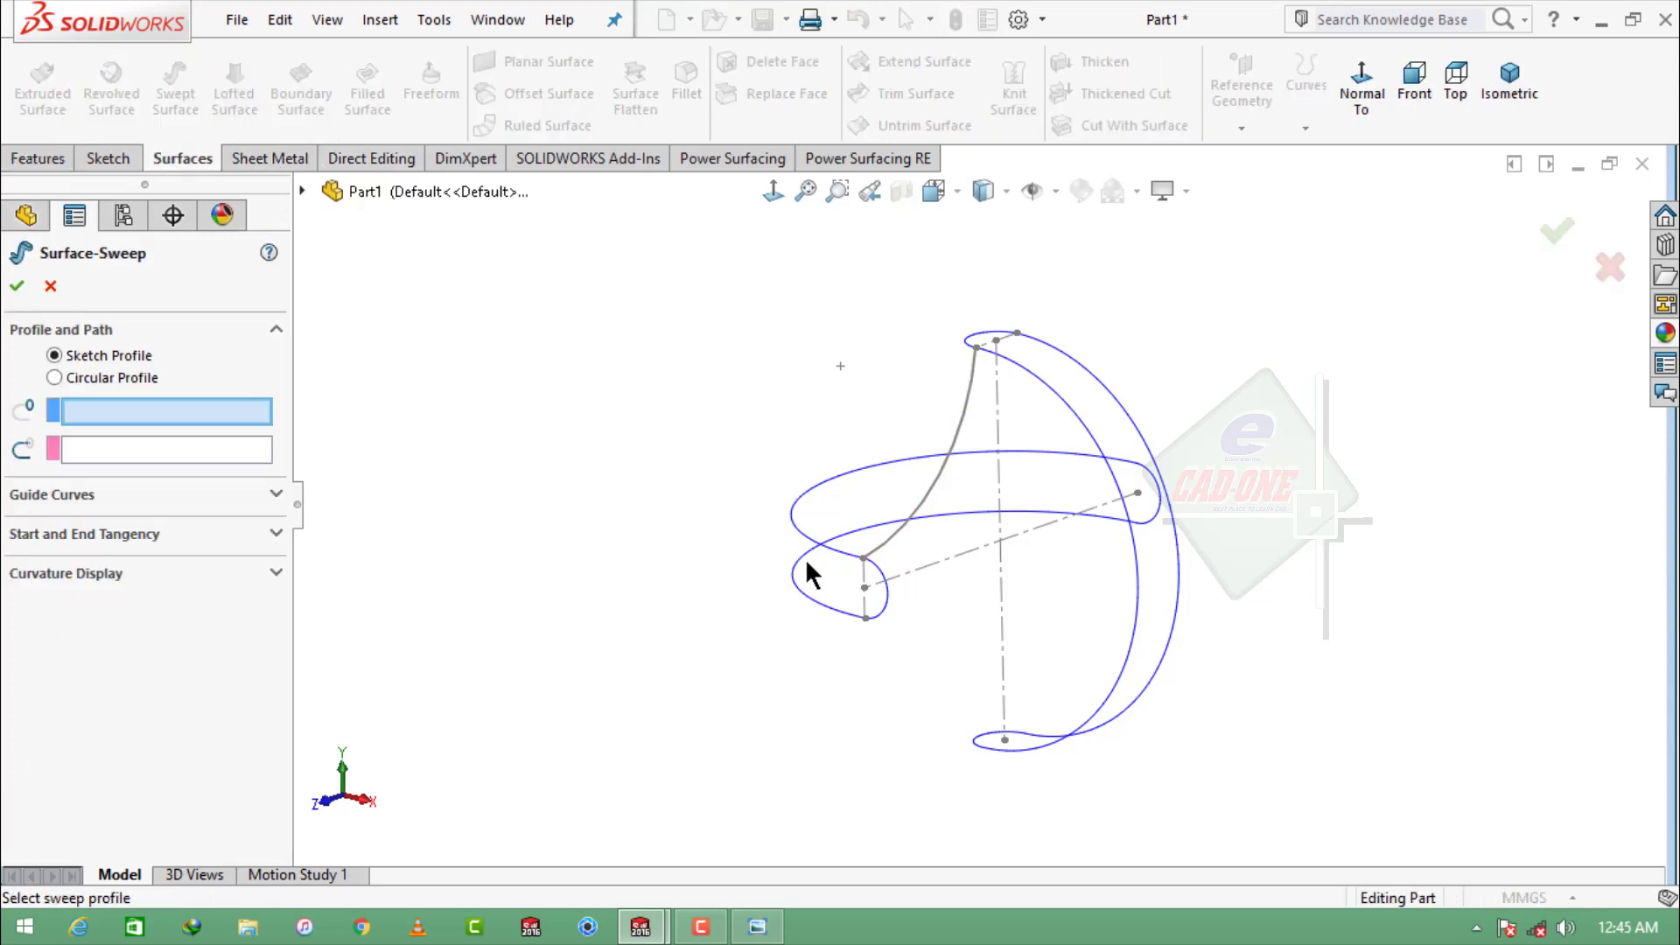
left_click(55, 377)
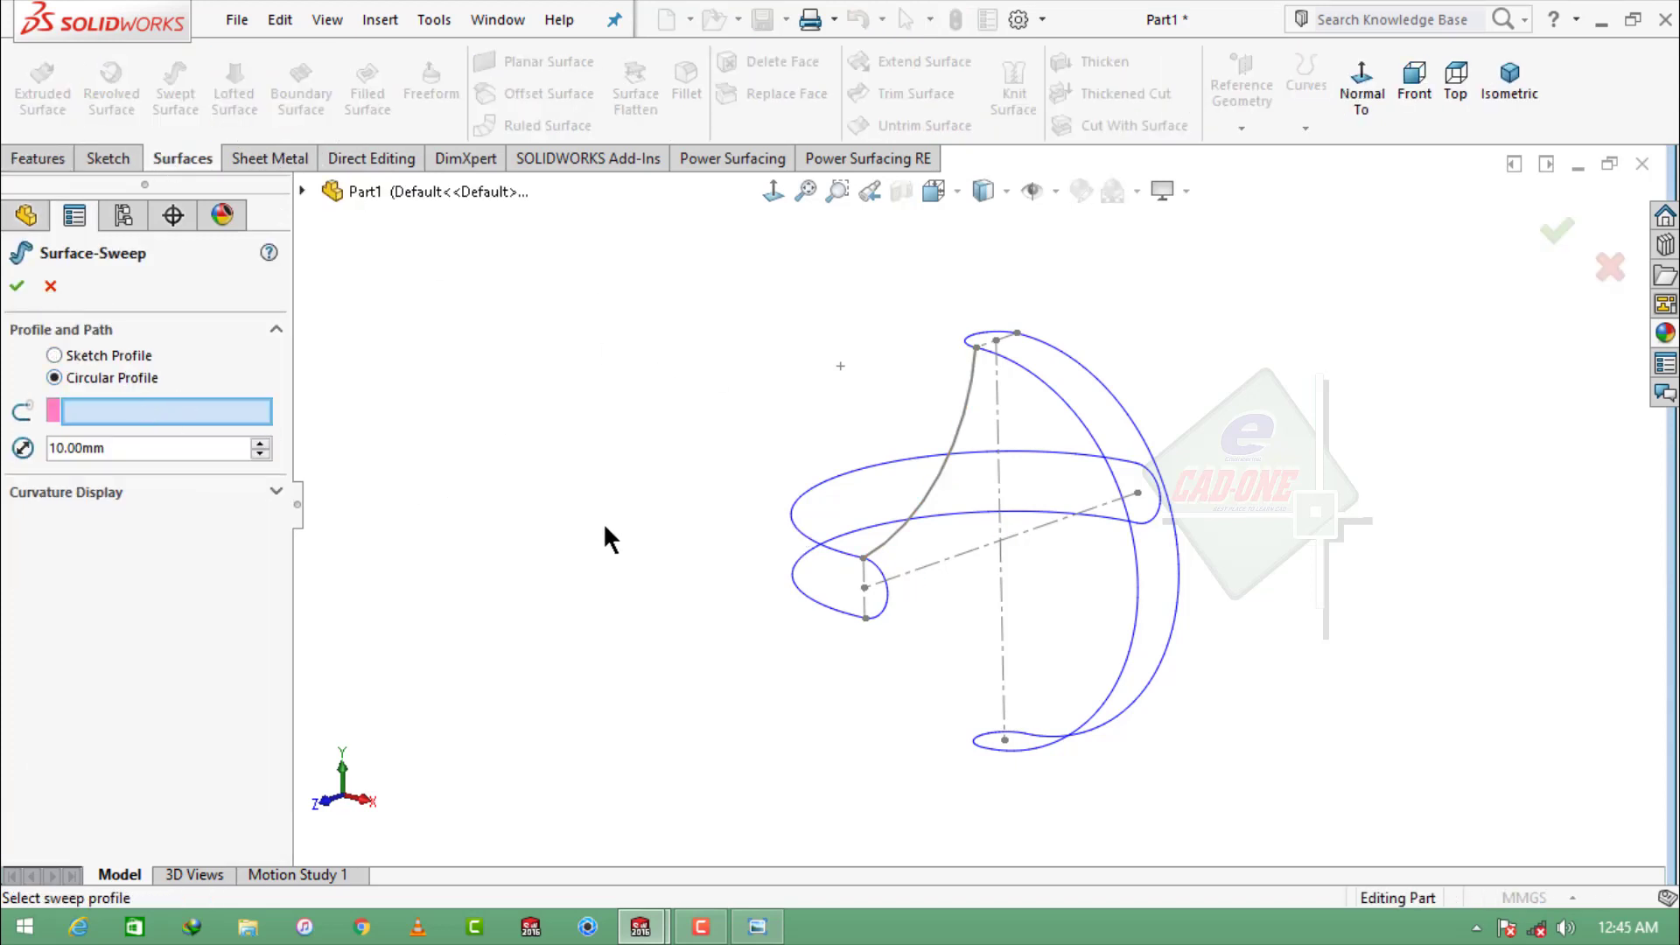
left_click(798, 537)
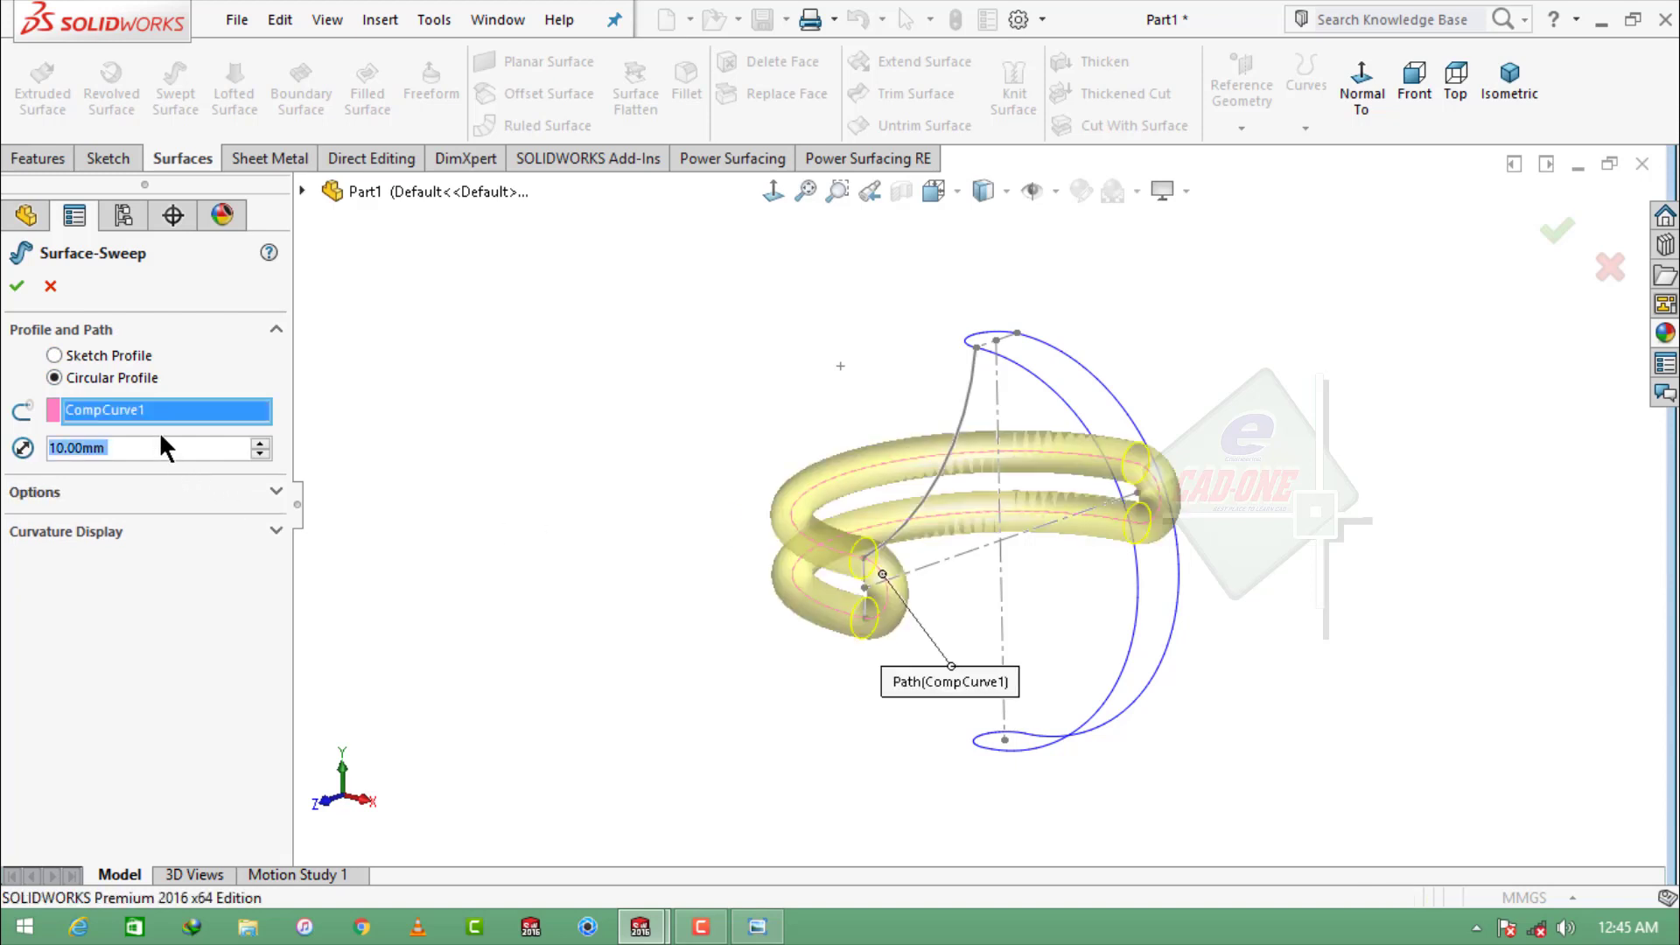
type("0.5")
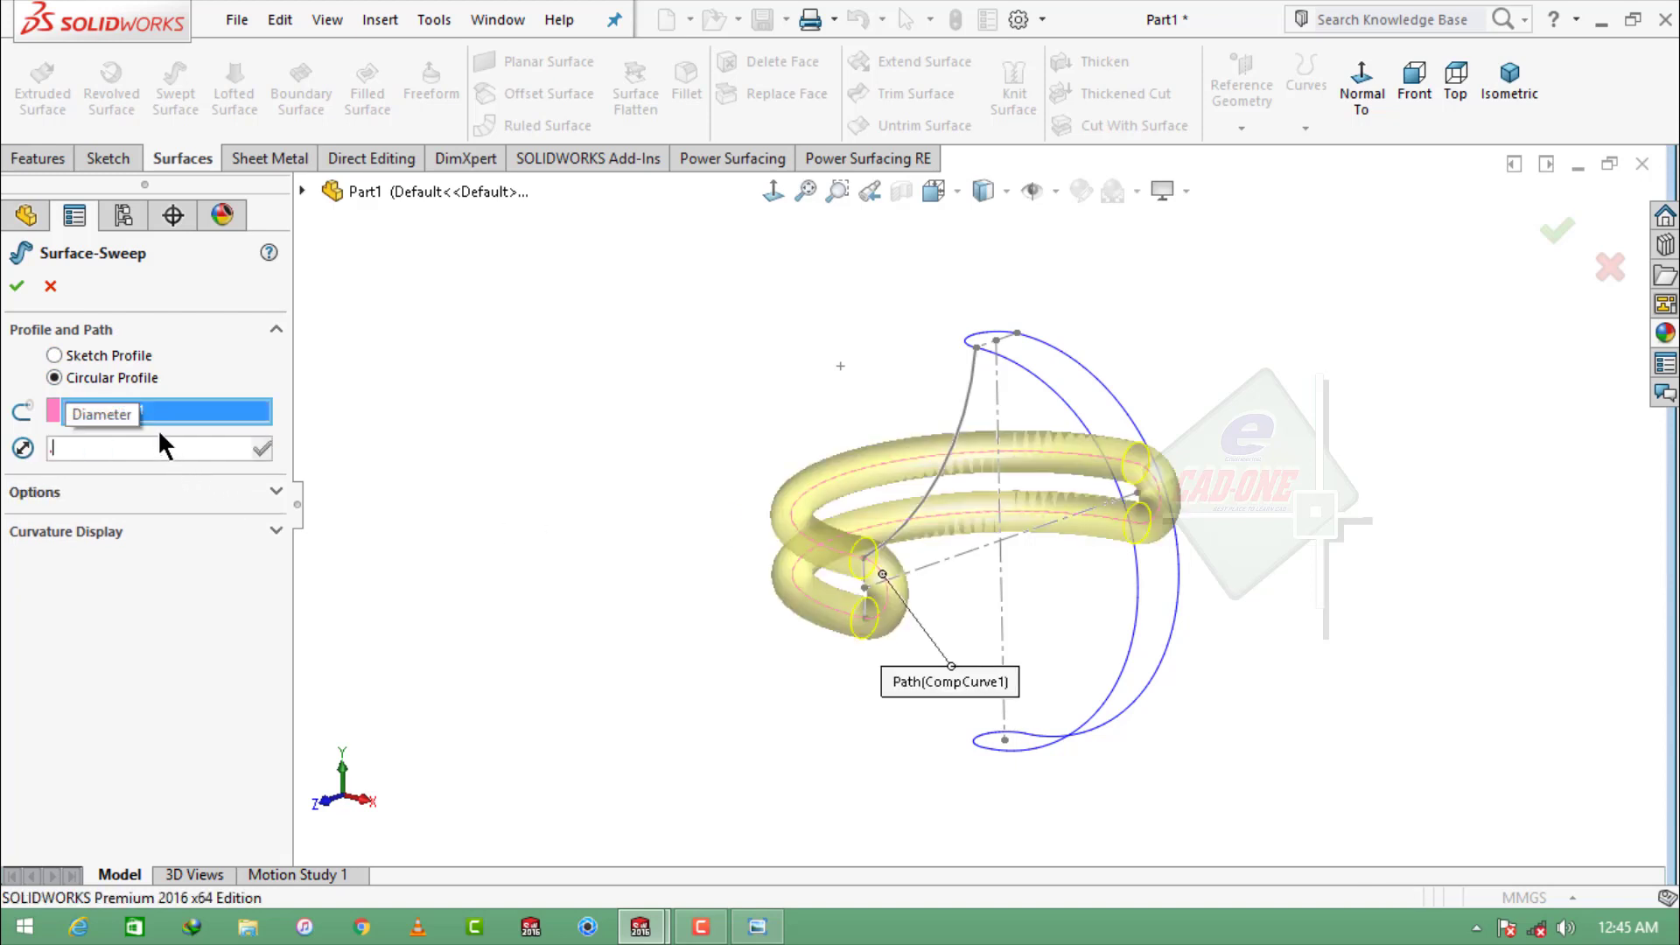
key("Return")
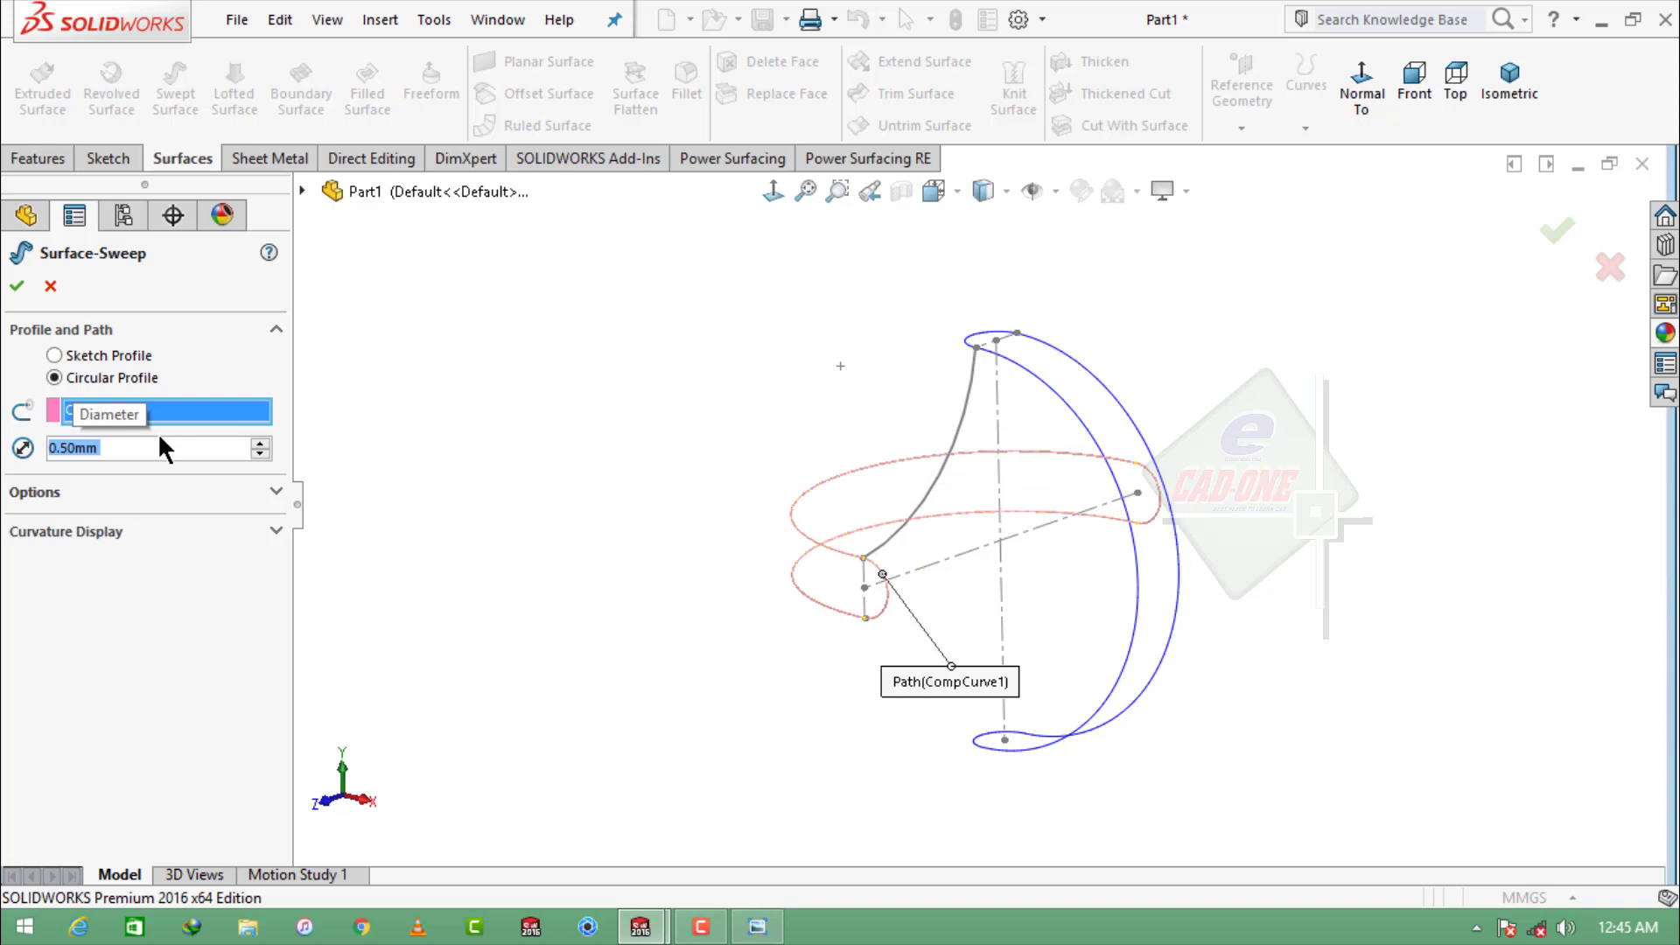
type("0.7")
key("Return")
left_click(17, 287)
- Sweep a surface with a 0.7 mm diameter circular profile along the vertical loop's composite curve
scroll(942, 541, "down", 2)
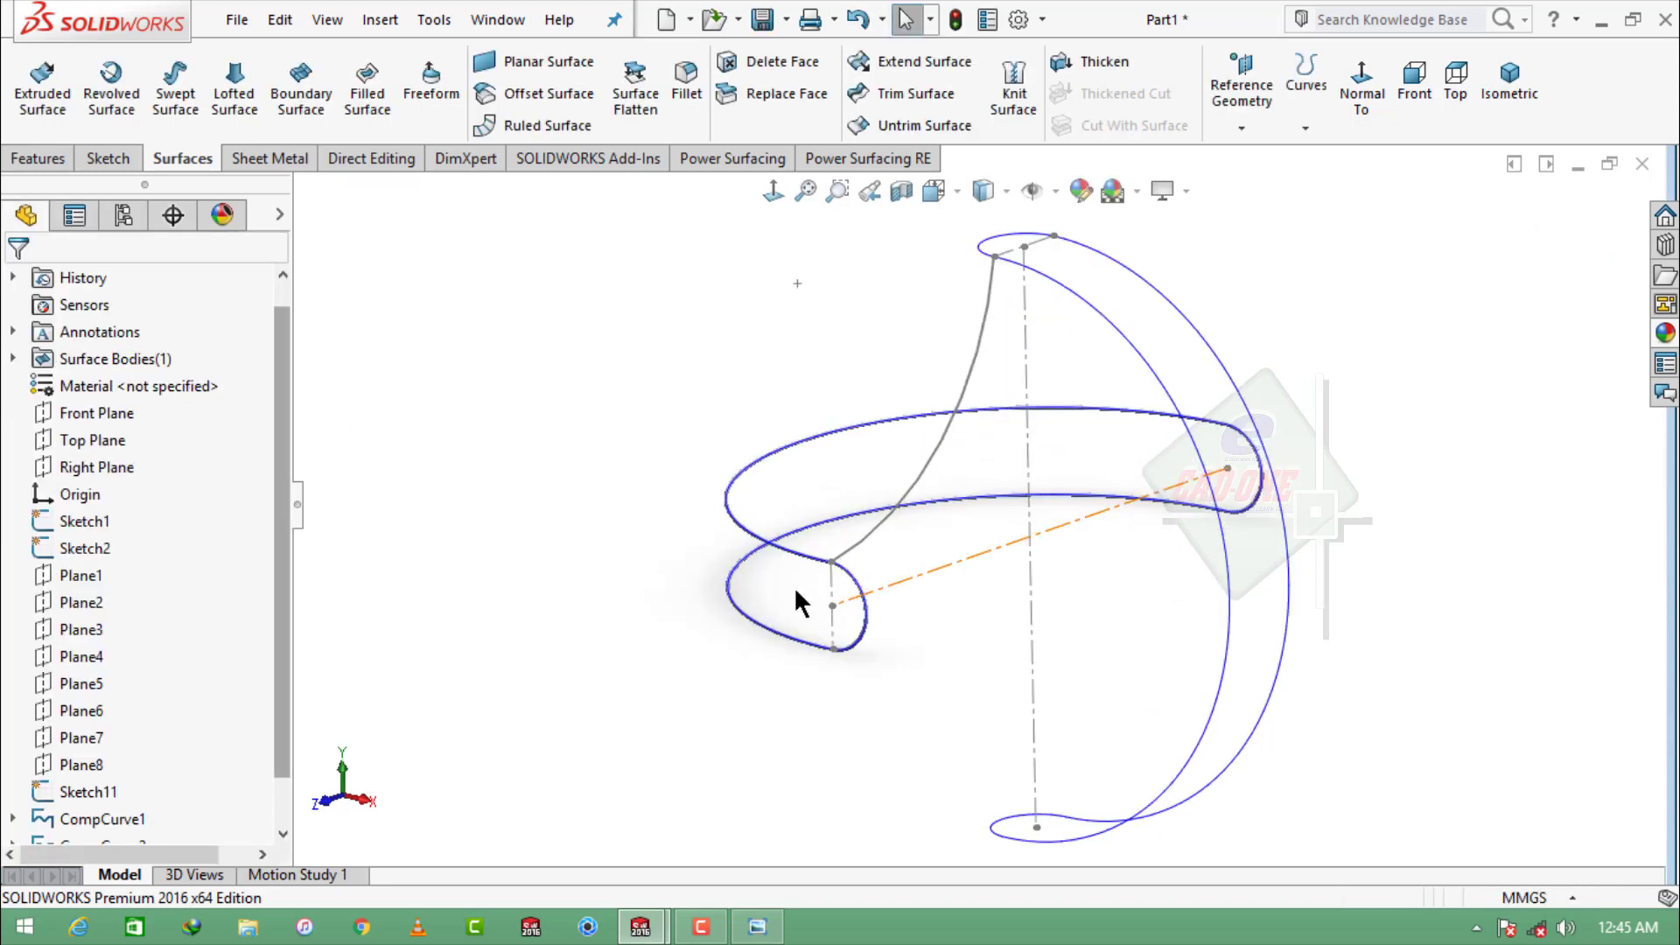
scroll(756, 540, "down", 6)
scroll(865, 518, "up", 9)
scroll(1123, 498, "down", 2)
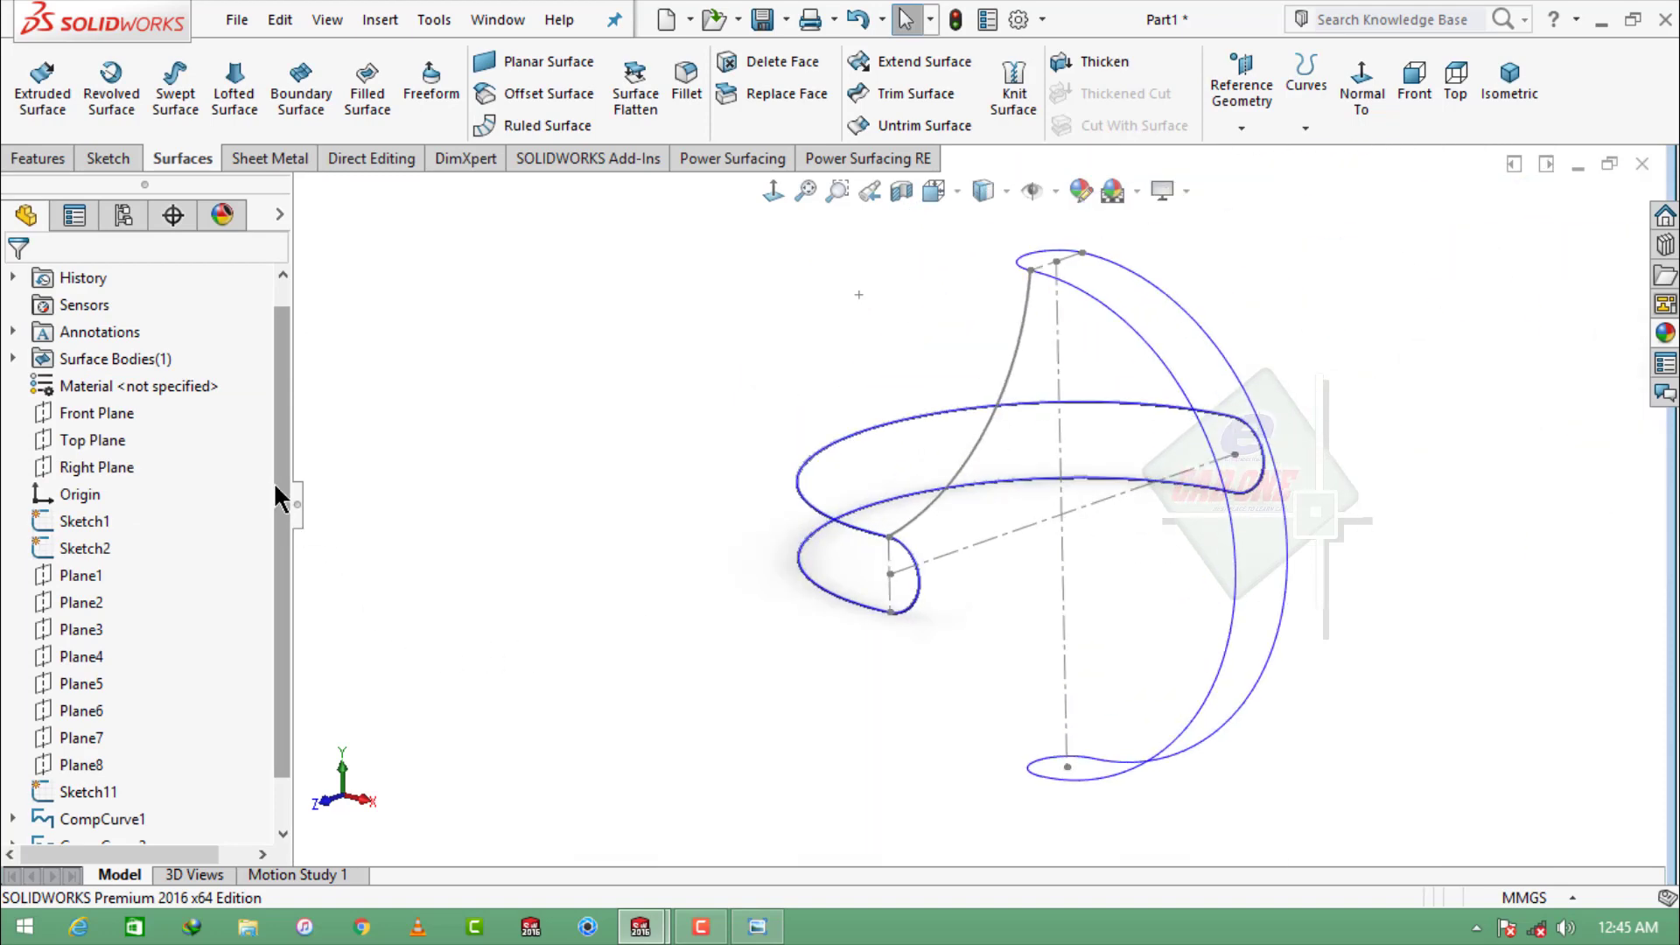
left_click(176, 97)
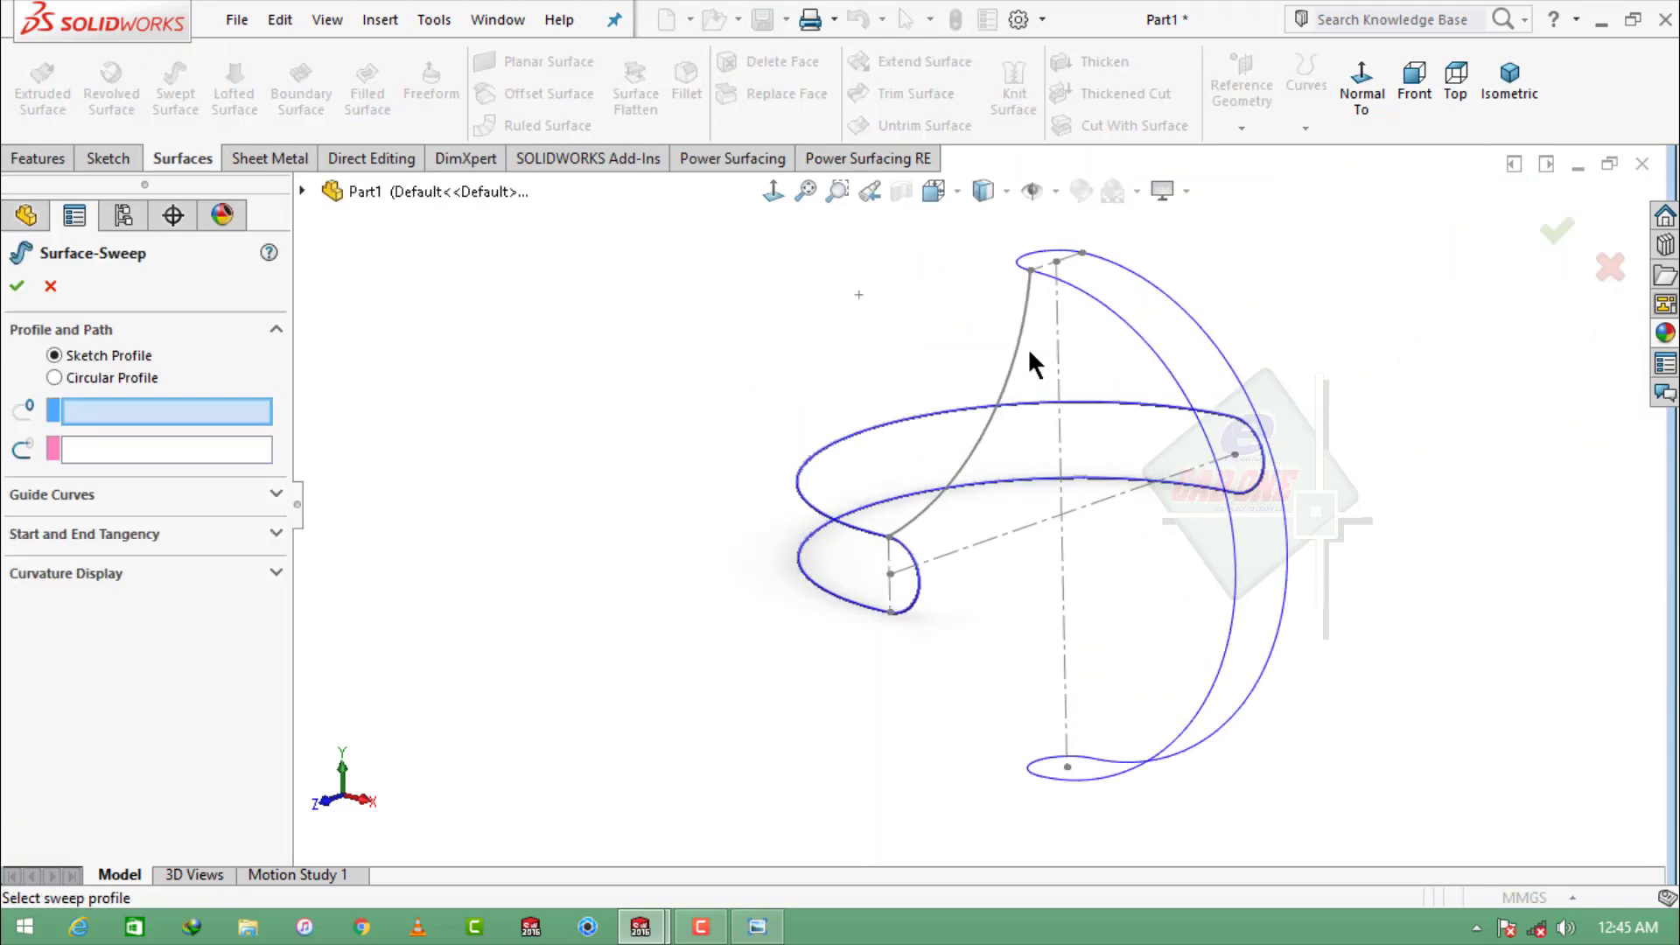
left_click(55, 377)
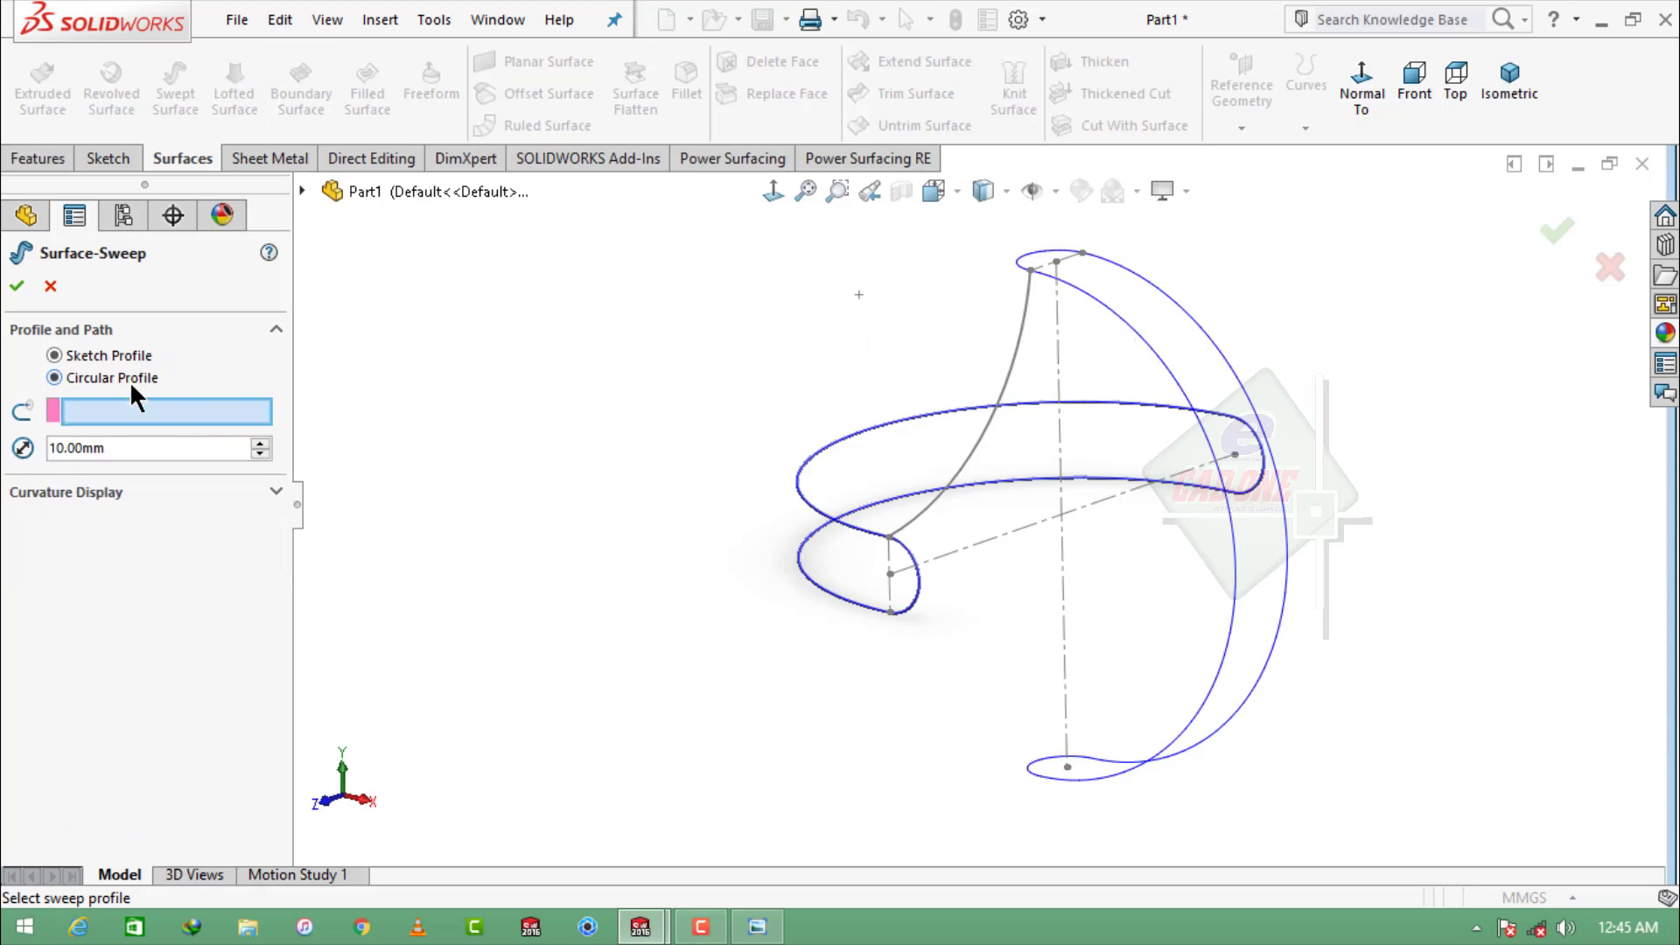
left_click(1153, 350)
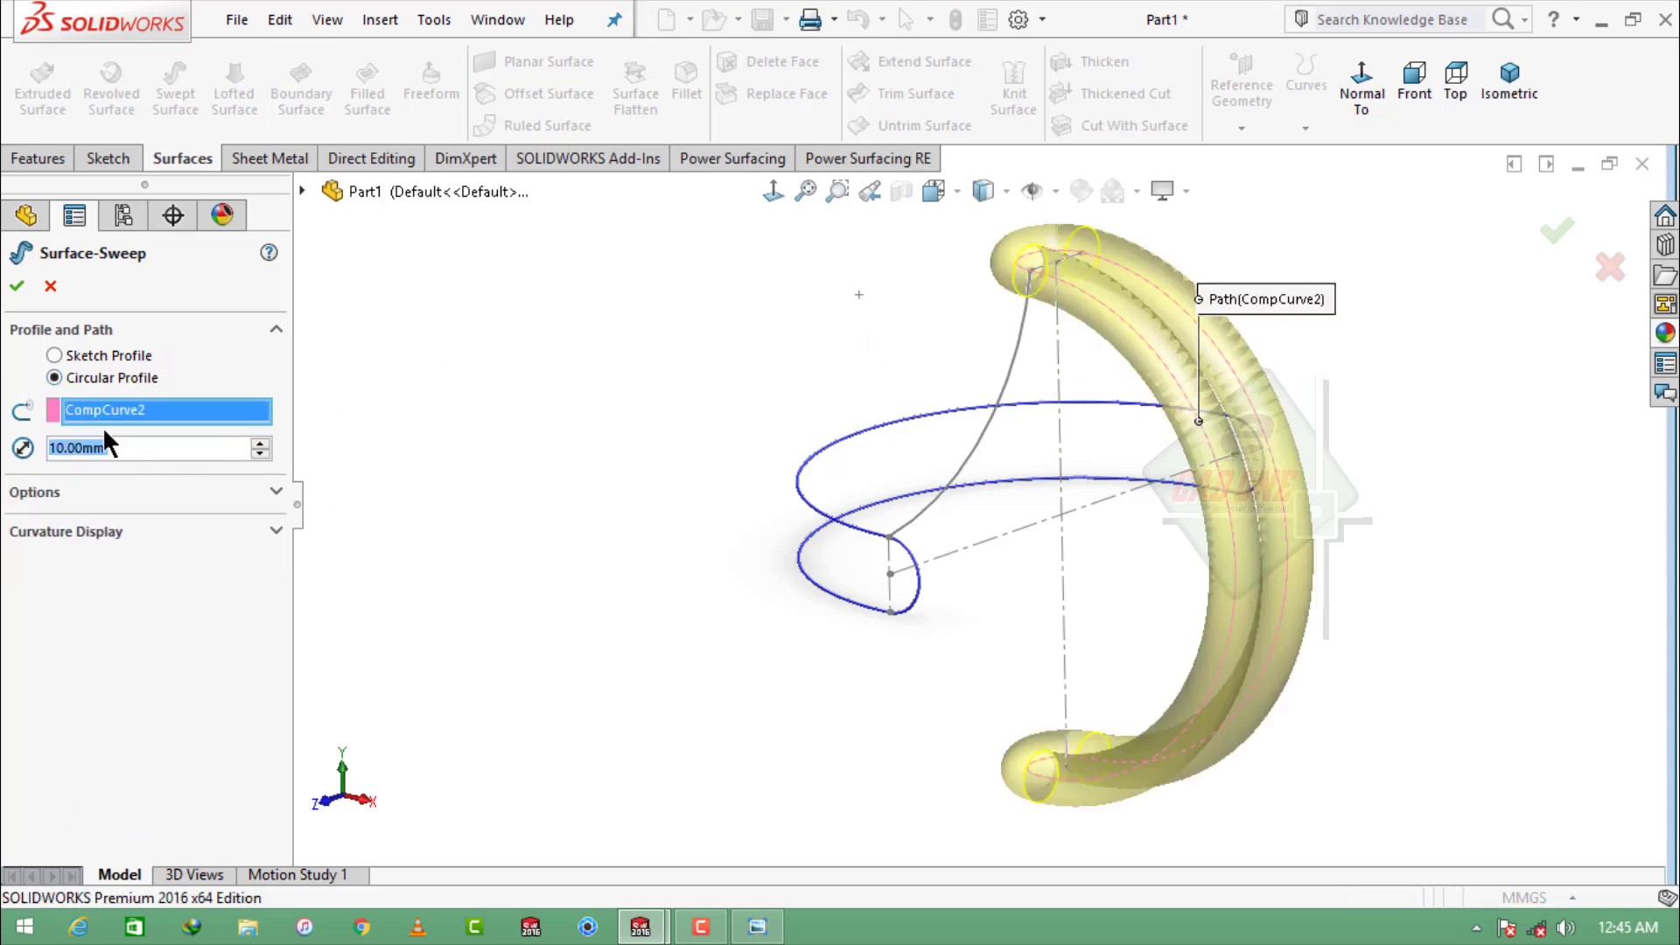
type("0.7")
key("Return")
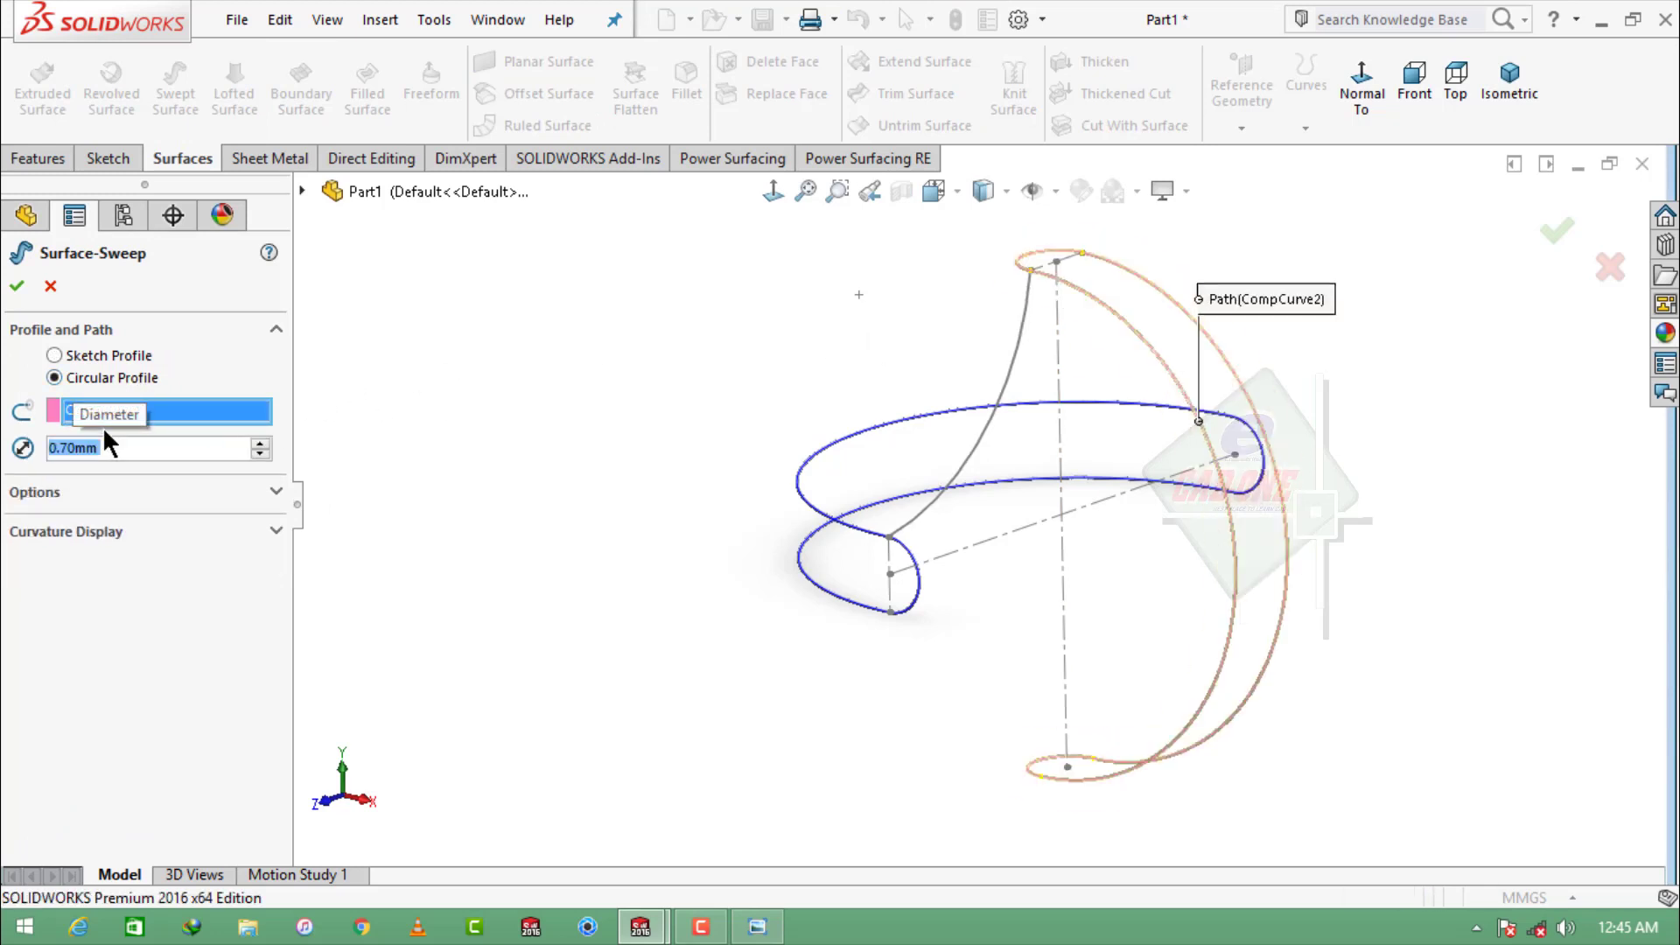
left_click(19, 286)
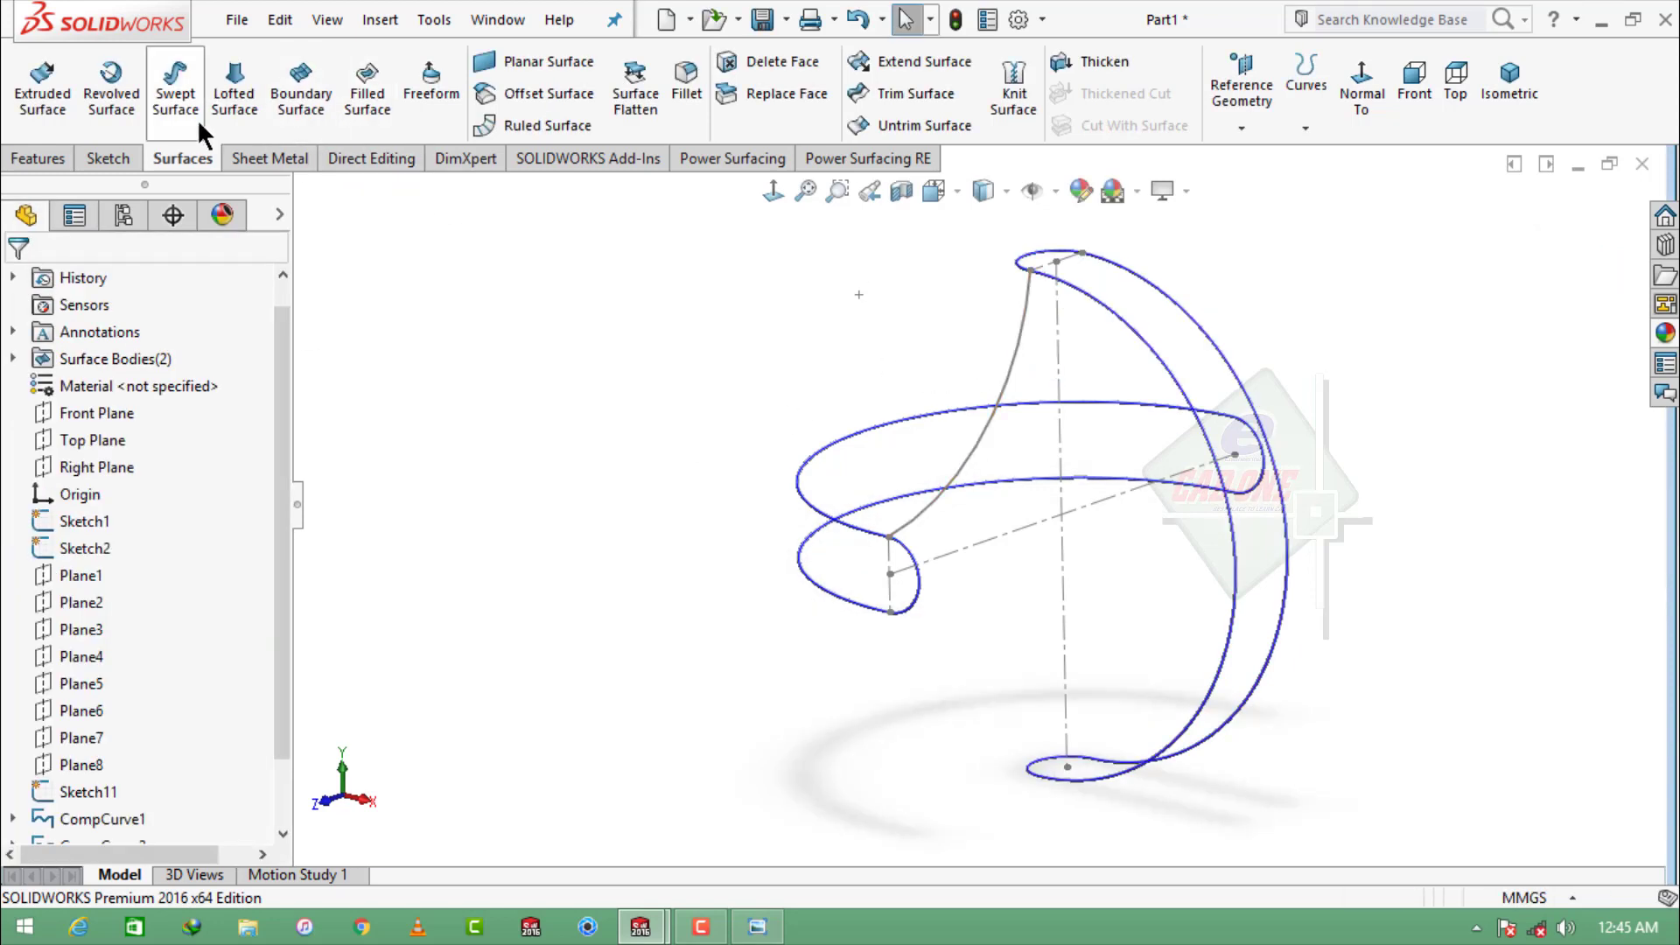
- Sweep a surface with a 0.7 mm diameter circular profile along the connecting arc in Sketch11
left_click(180, 101)
left_click(117, 382)
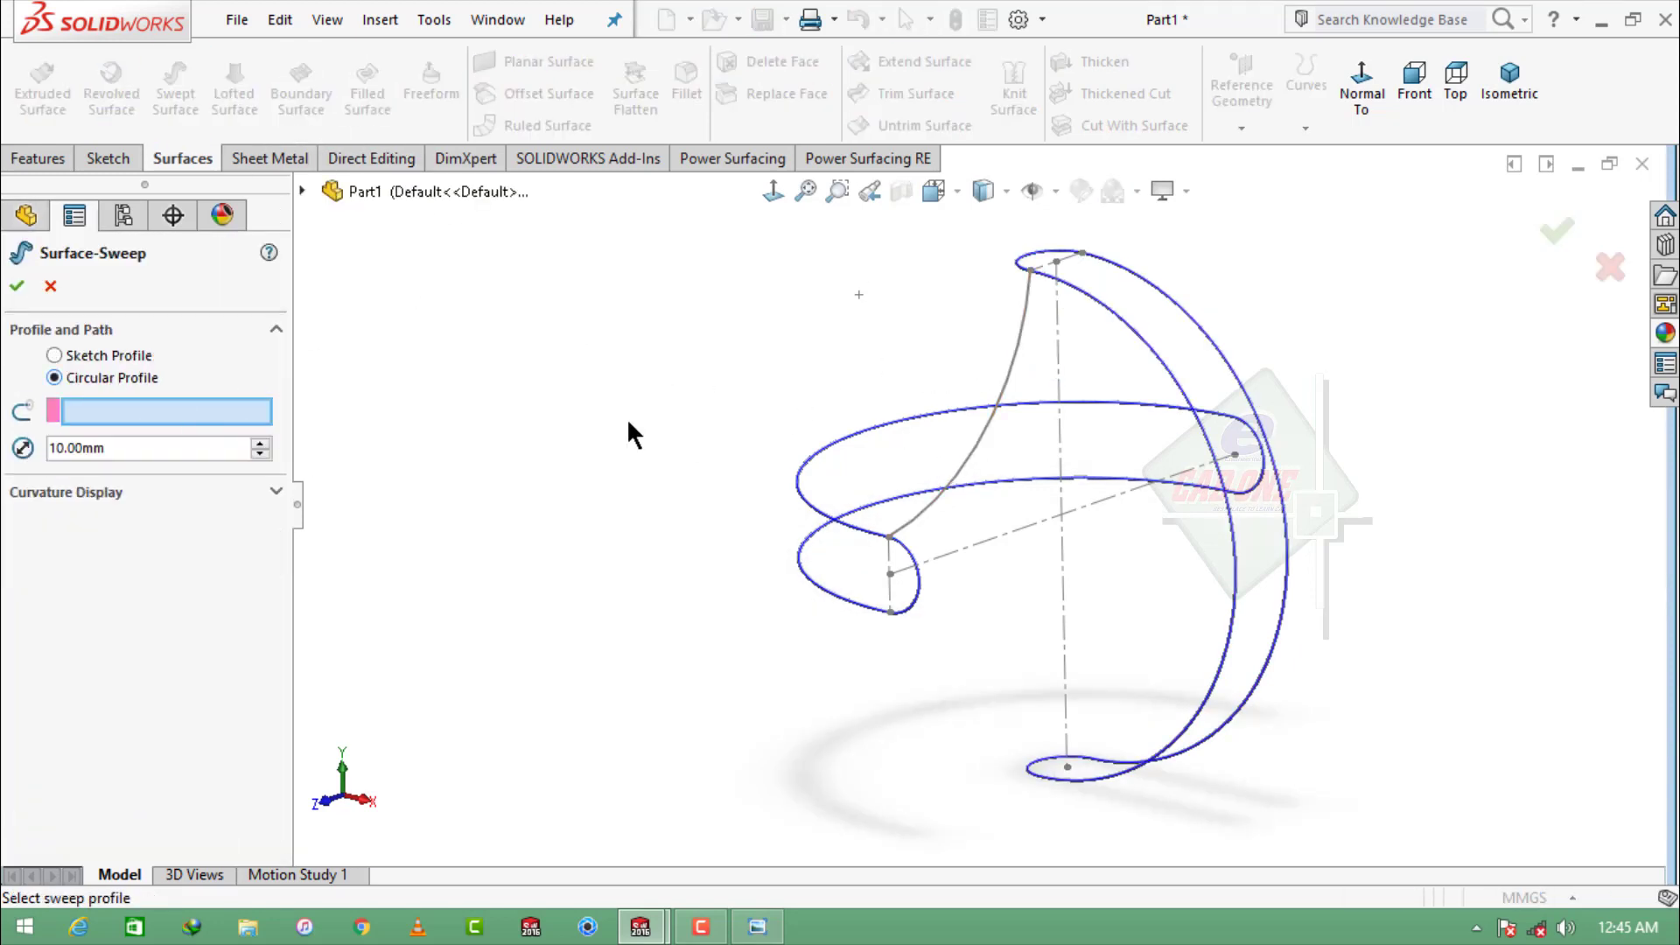
left_click(977, 464)
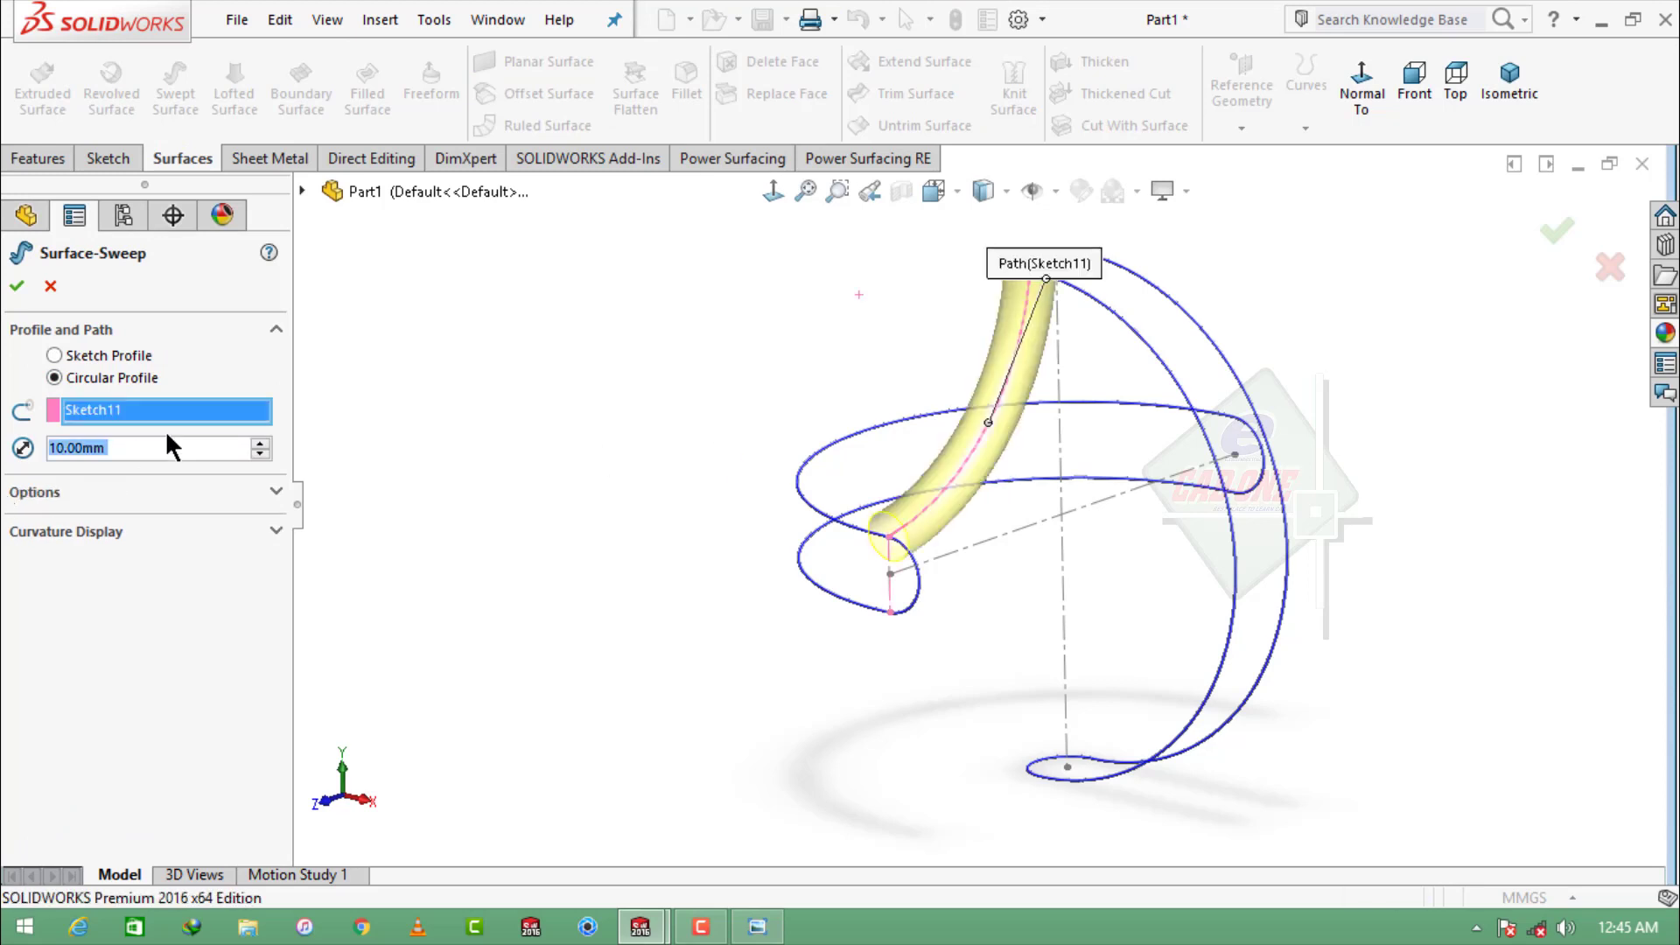
type("0.7")
key("Return")
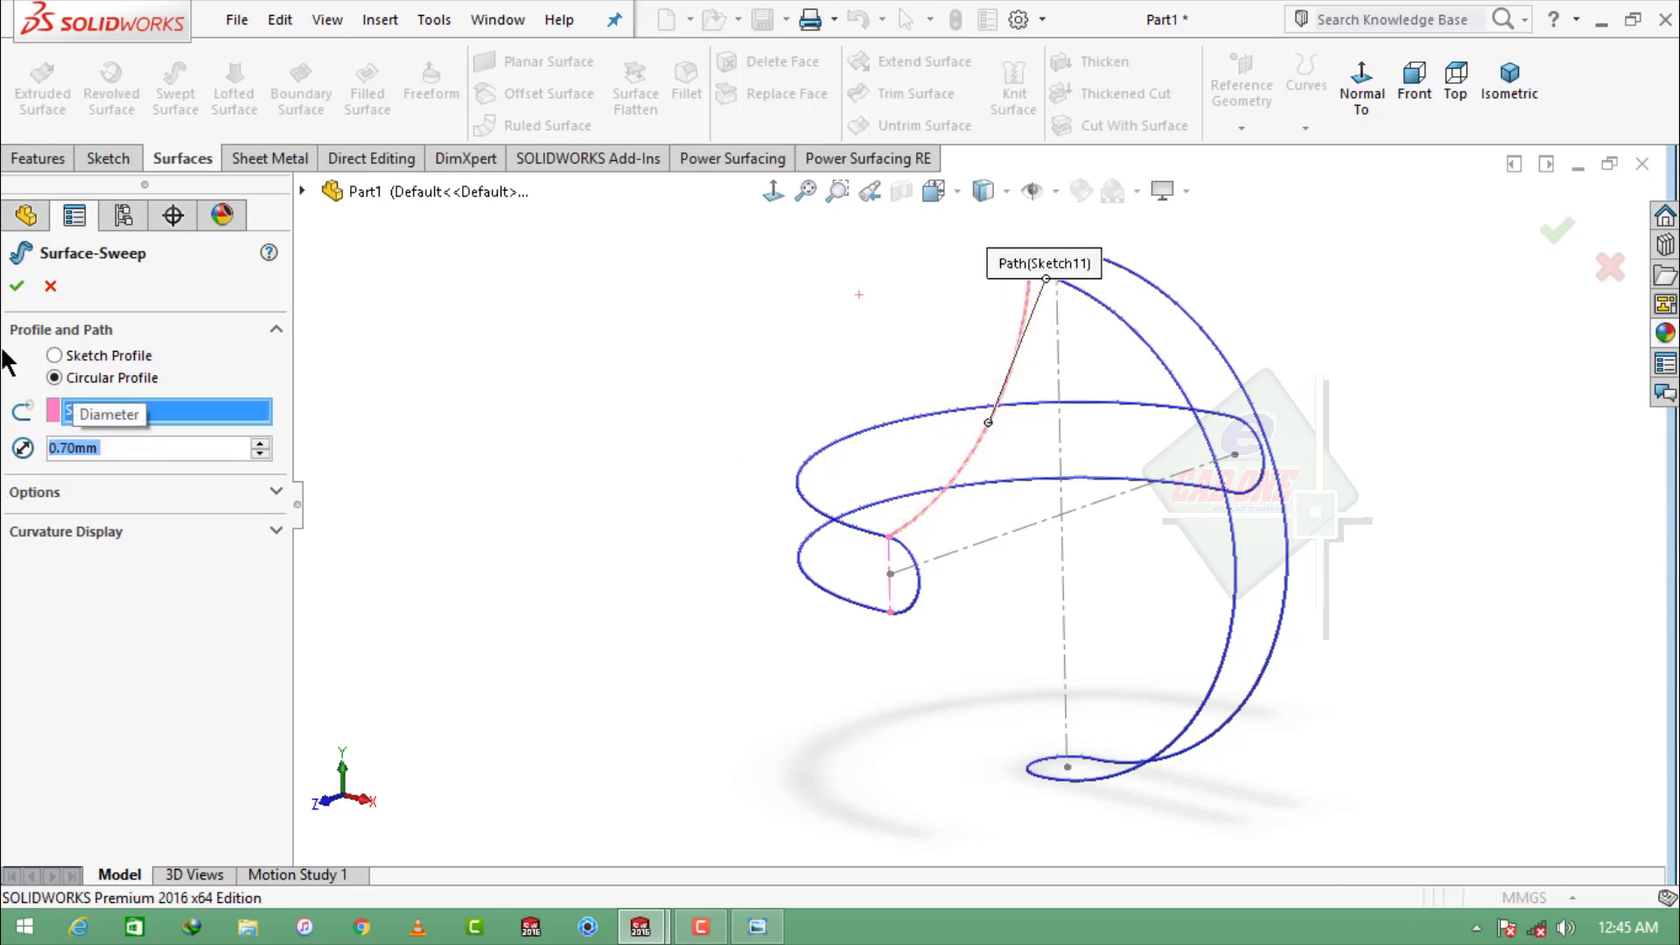
left_click(17, 285)
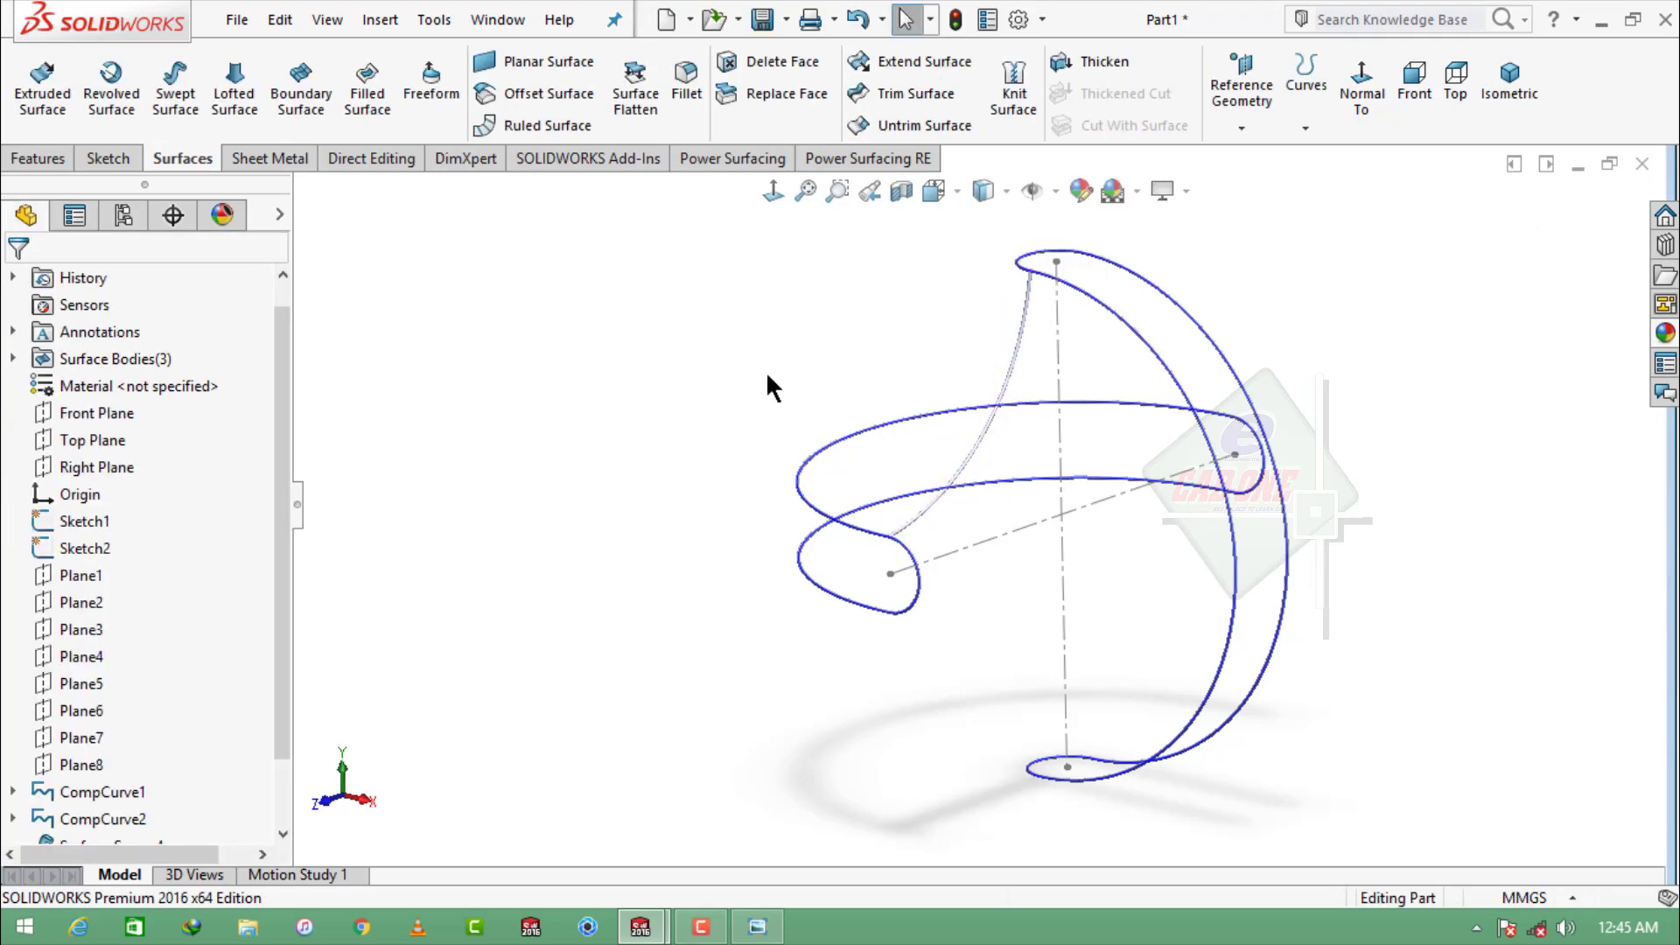
- Set up an equally spaced 180° circular pattern of the connecting arc's swept surface body about the vertical centerline
left_click(19, 161)
left_click(745, 128)
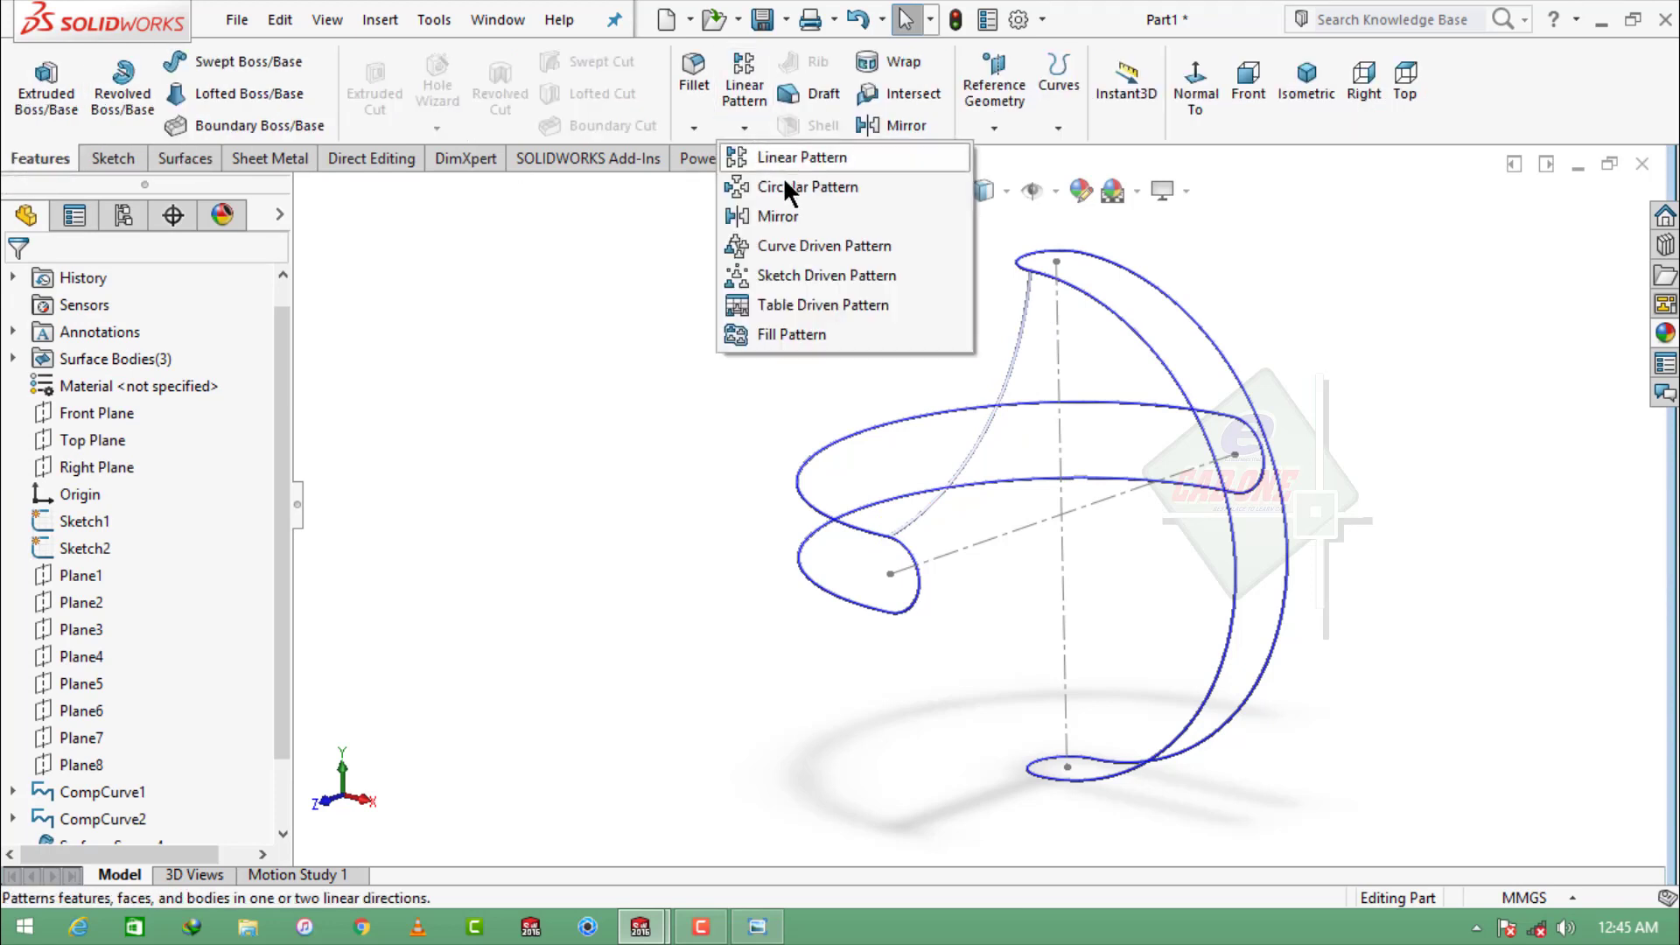
left_click(787, 185)
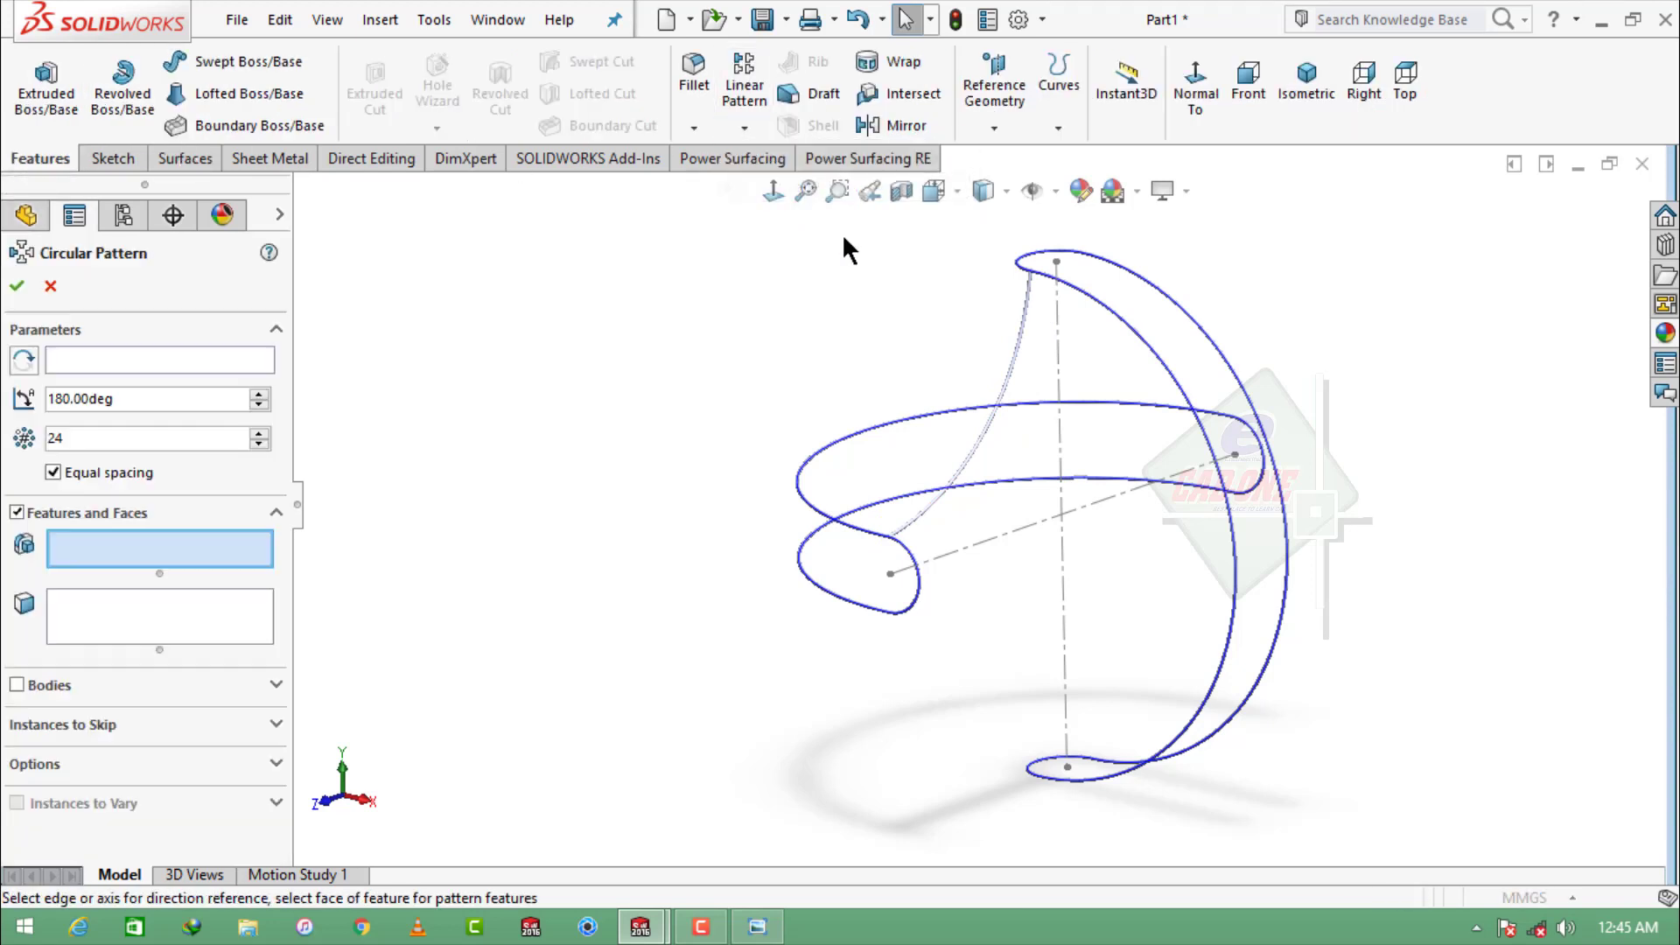
left_click(1061, 337)
left_click(17, 512)
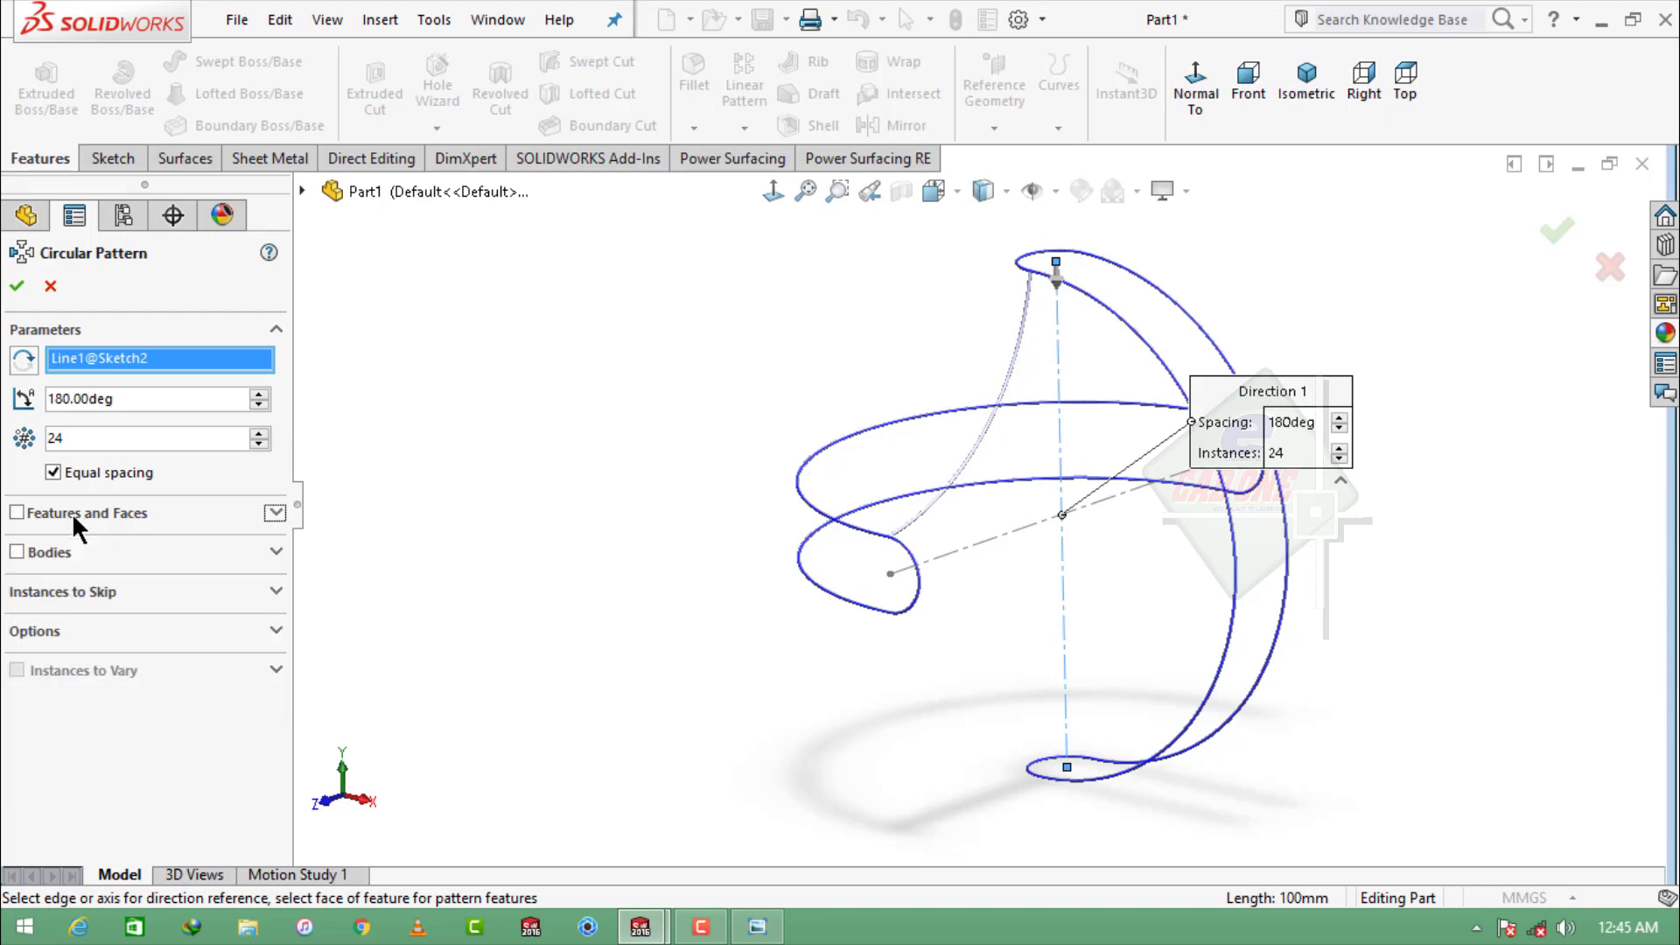
left_click(198, 552)
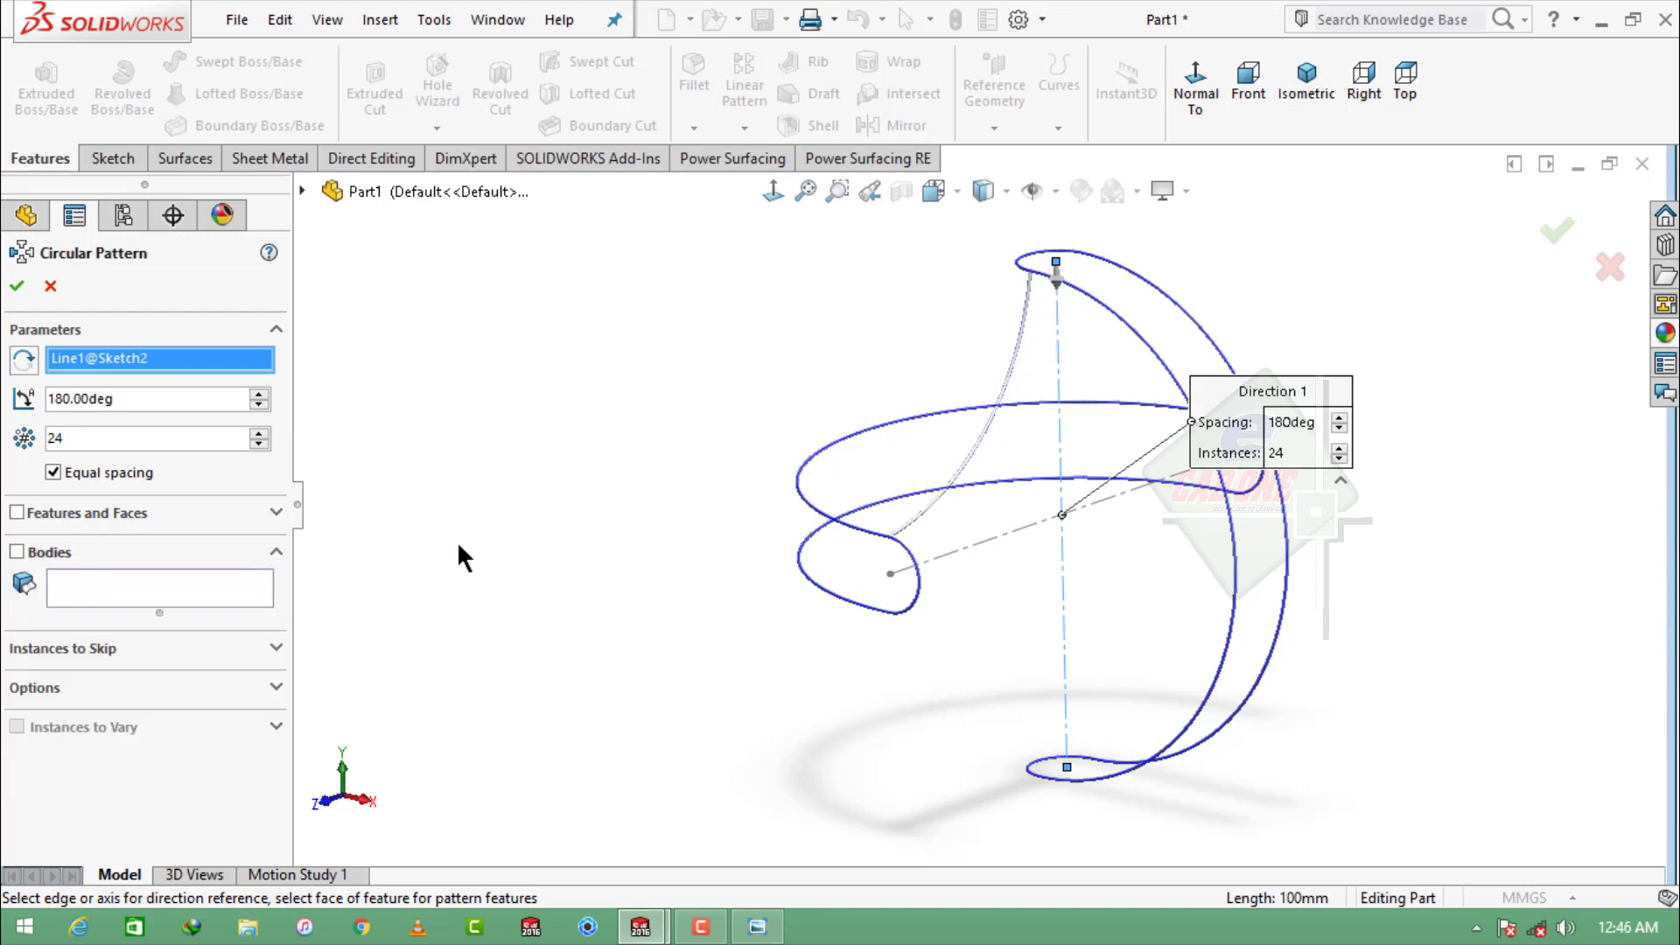
left_click(17, 552)
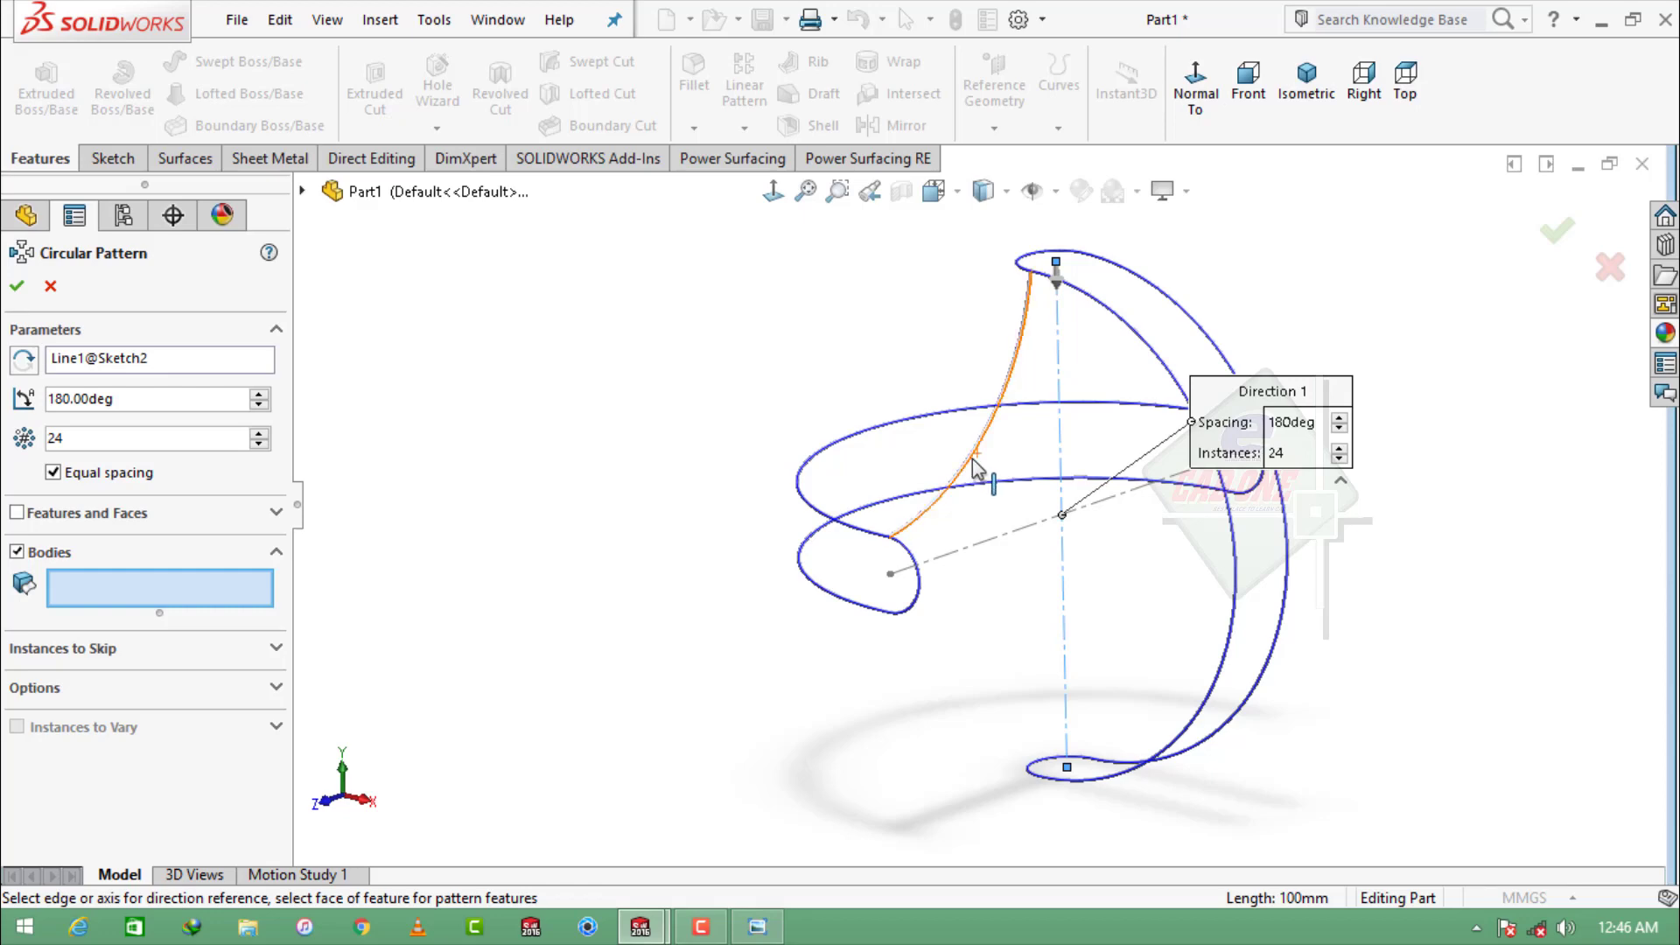
scroll(1134, 373, "down", 3)
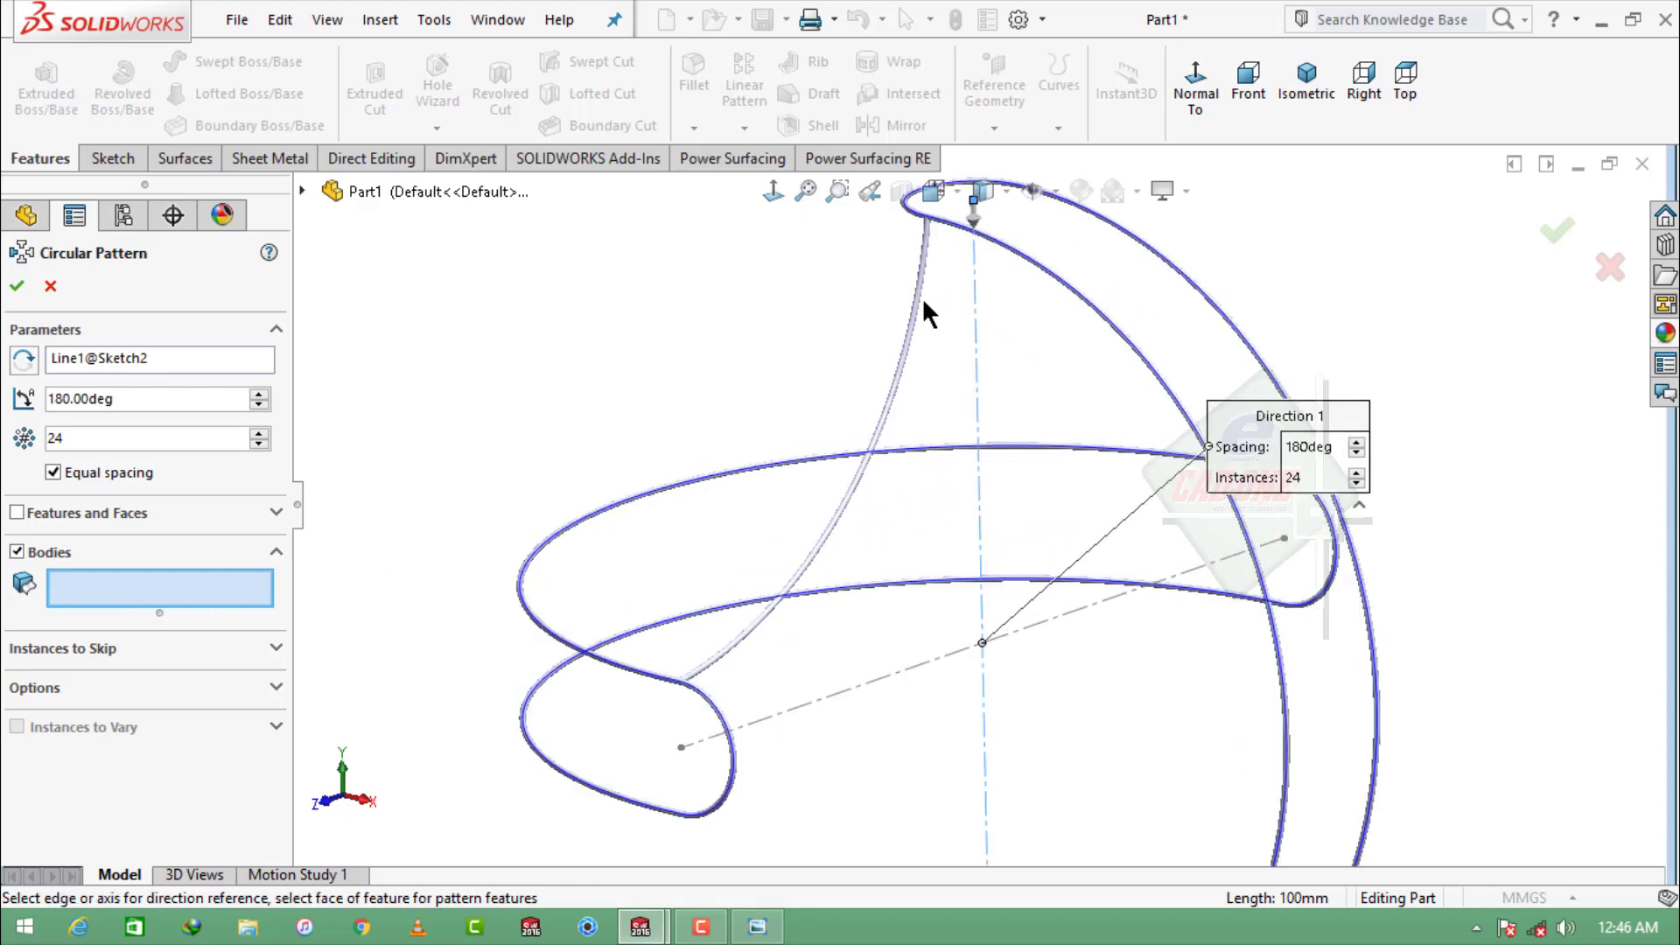
left_click(923, 301)
scroll(926, 486, "up", 4)
middle_click_drag(926, 488, 998, 550)
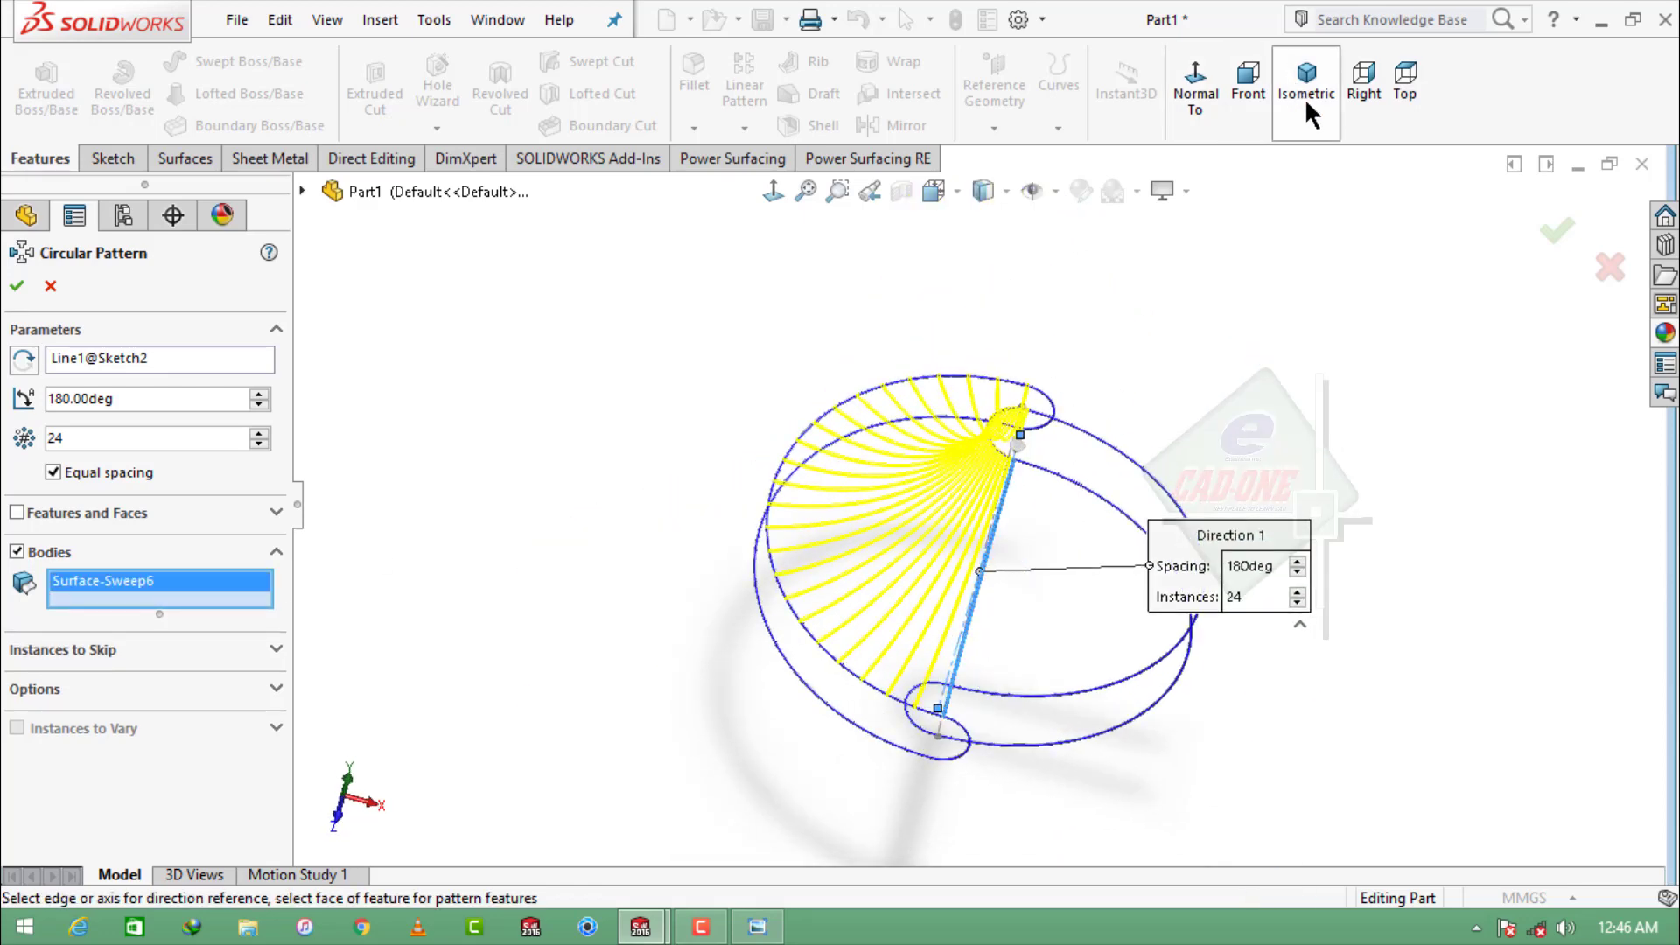
- Set the circular pattern's number of instances to 34 and create the pattern
left_click(1403, 101)
scroll(1012, 476, "down", 6)
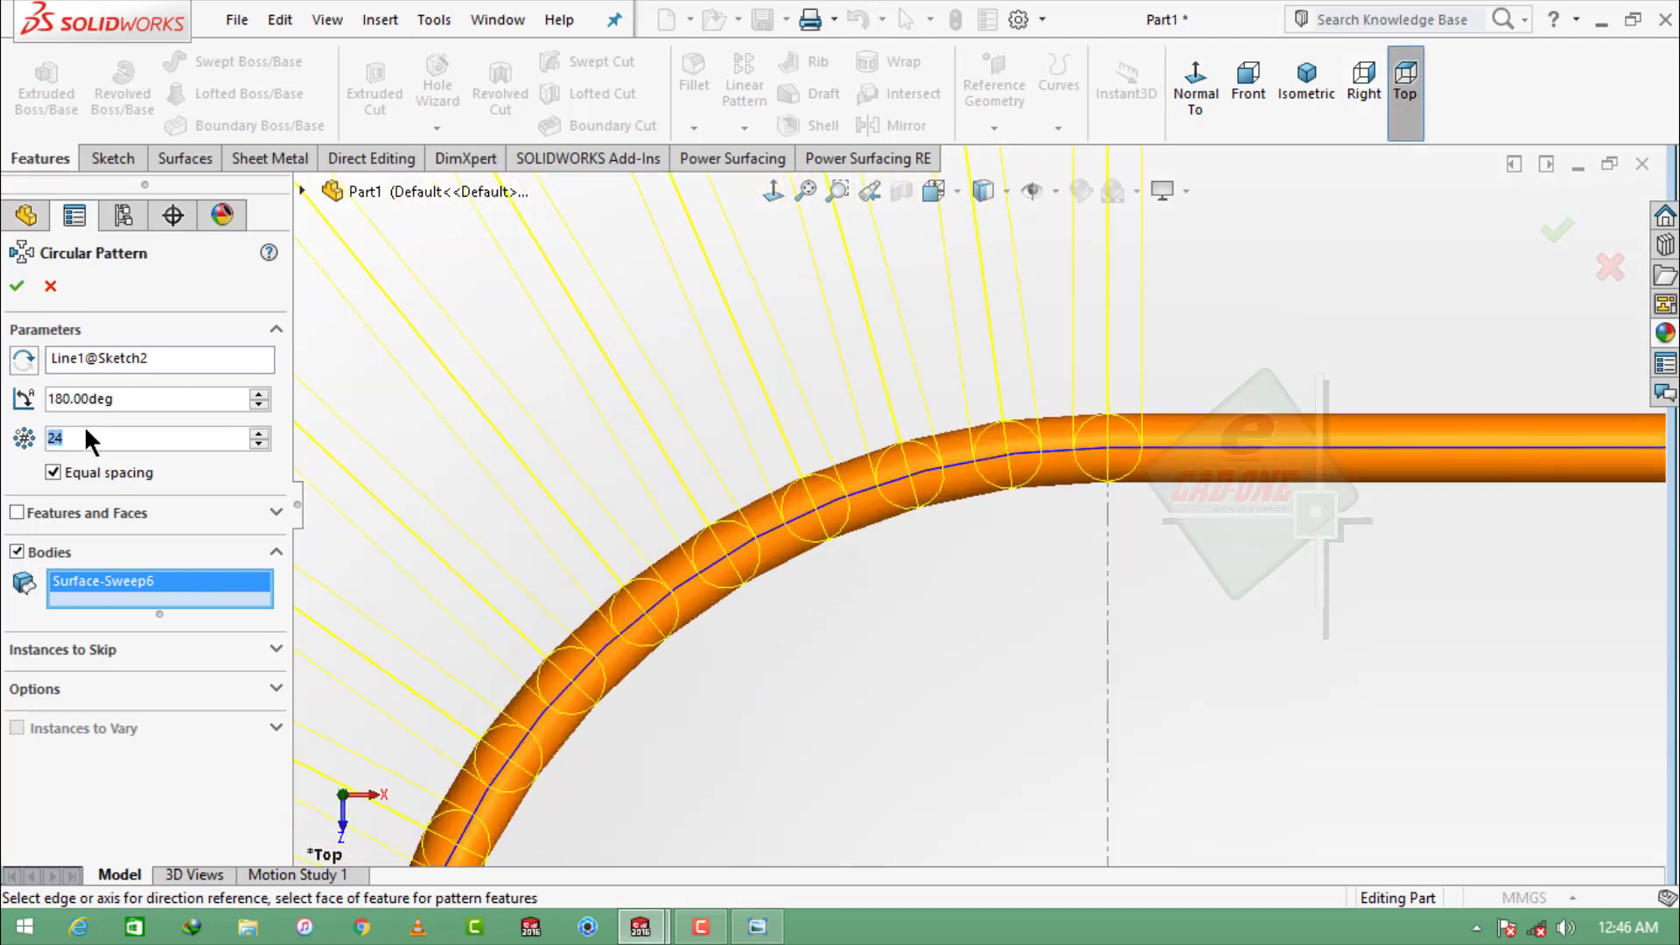
type("30")
key("Return")
scroll(86, 430, "up", 2)
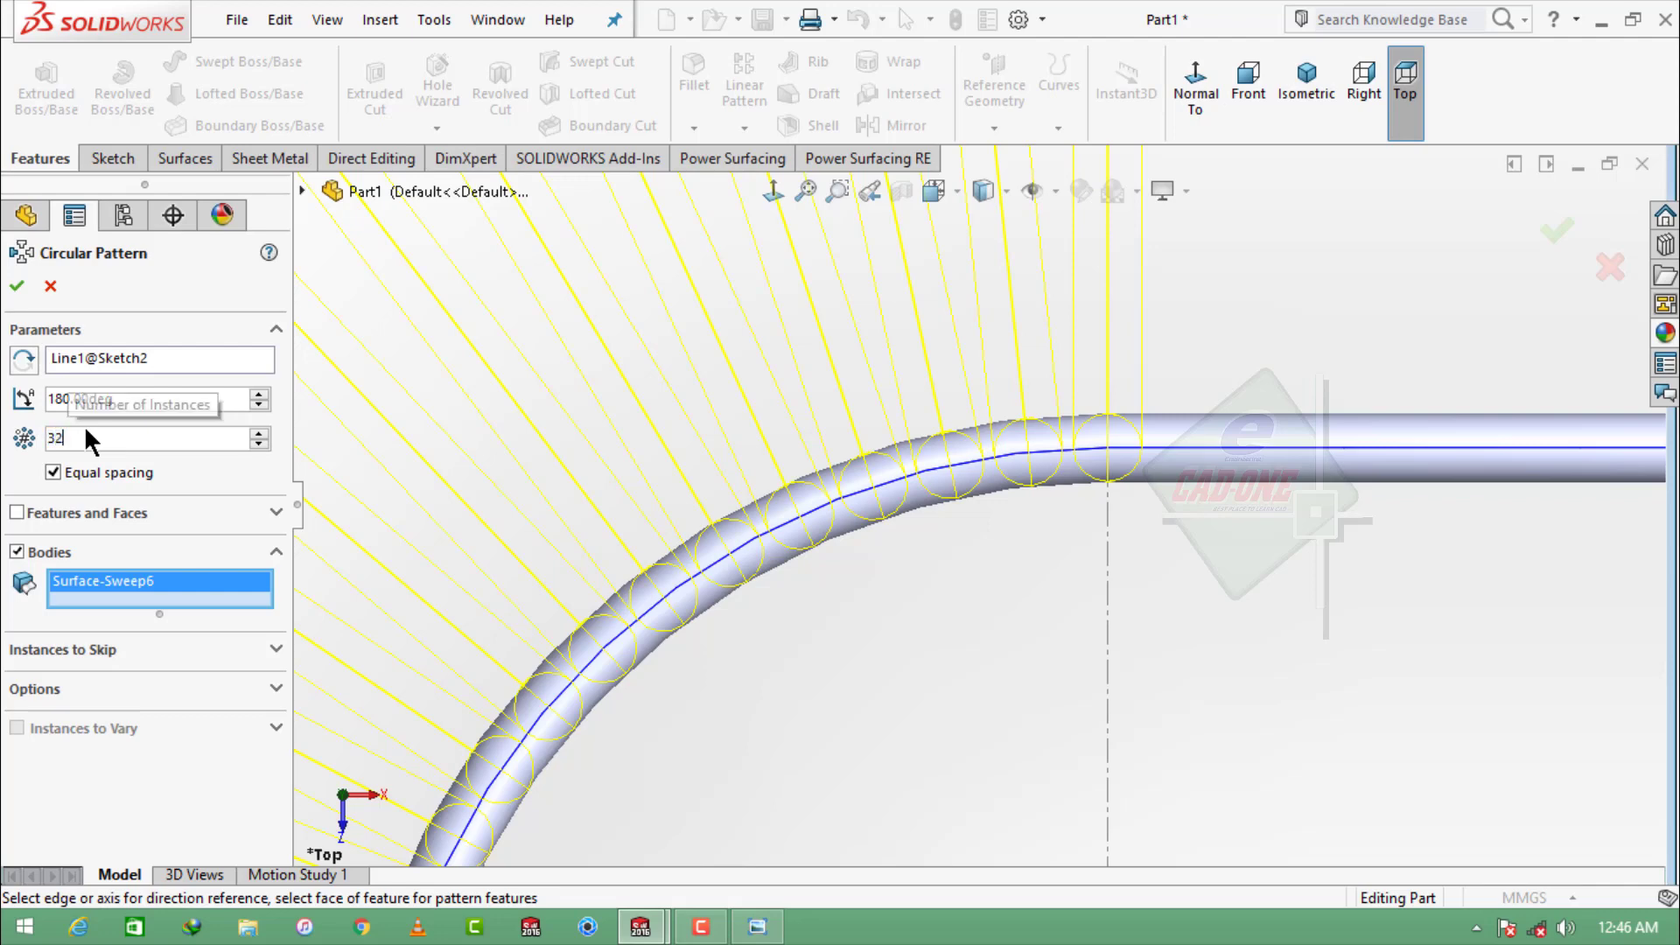
scroll(84, 425, "up", 3)
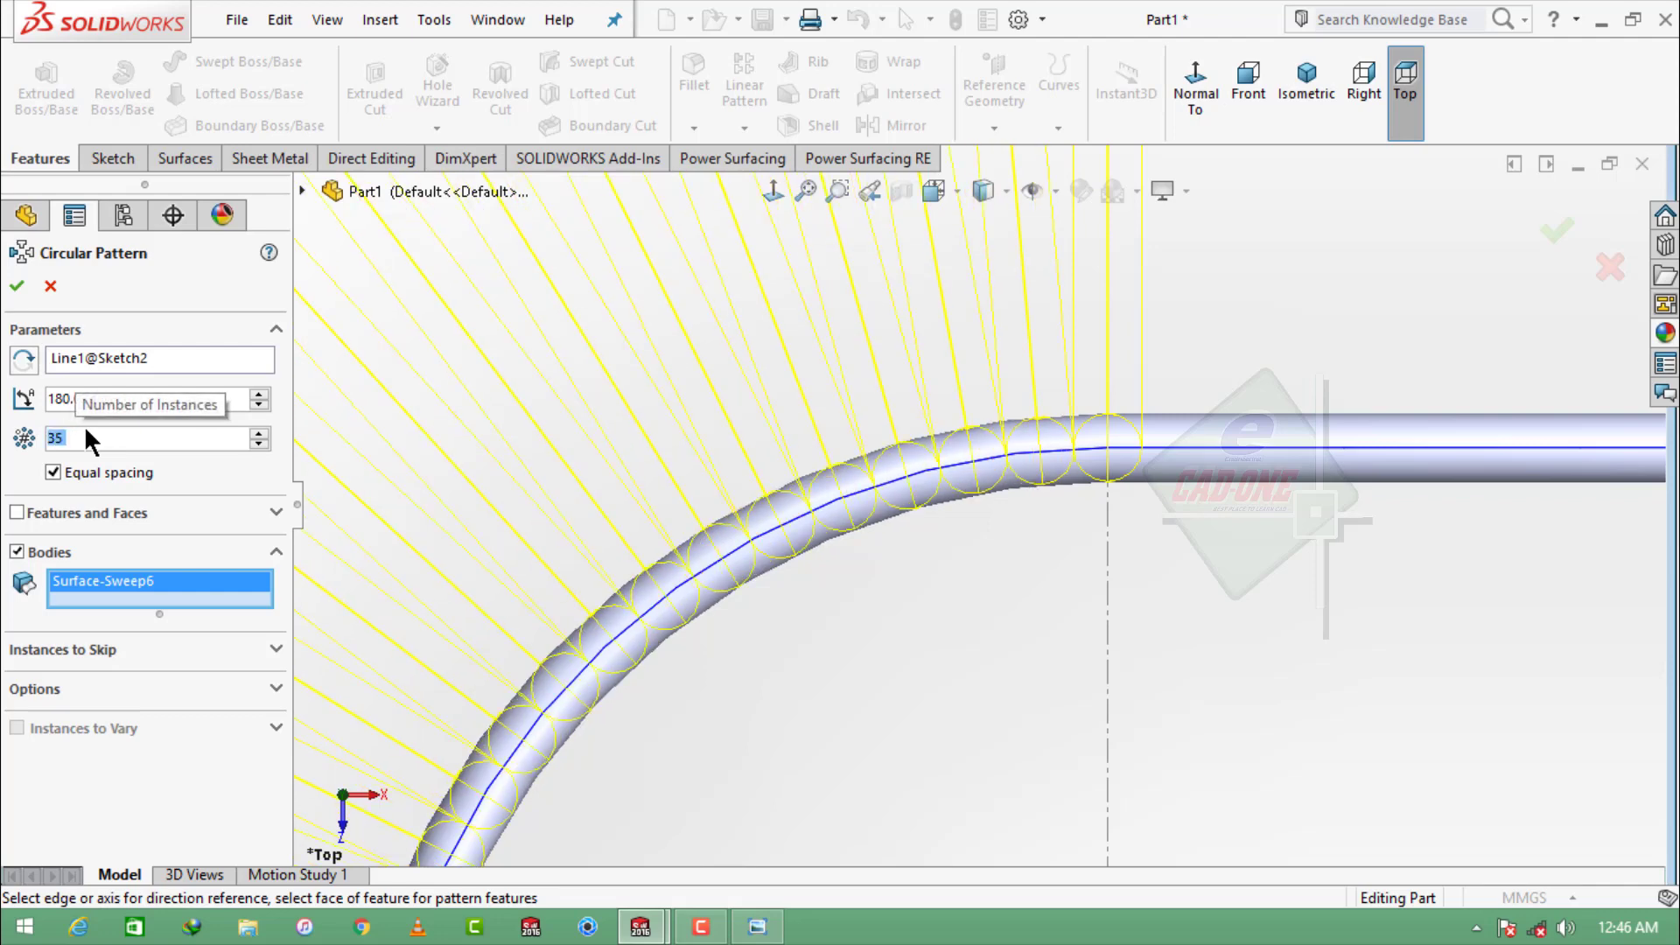
scroll(810, 523, "down", 2)
scroll(810, 524, "down", 5)
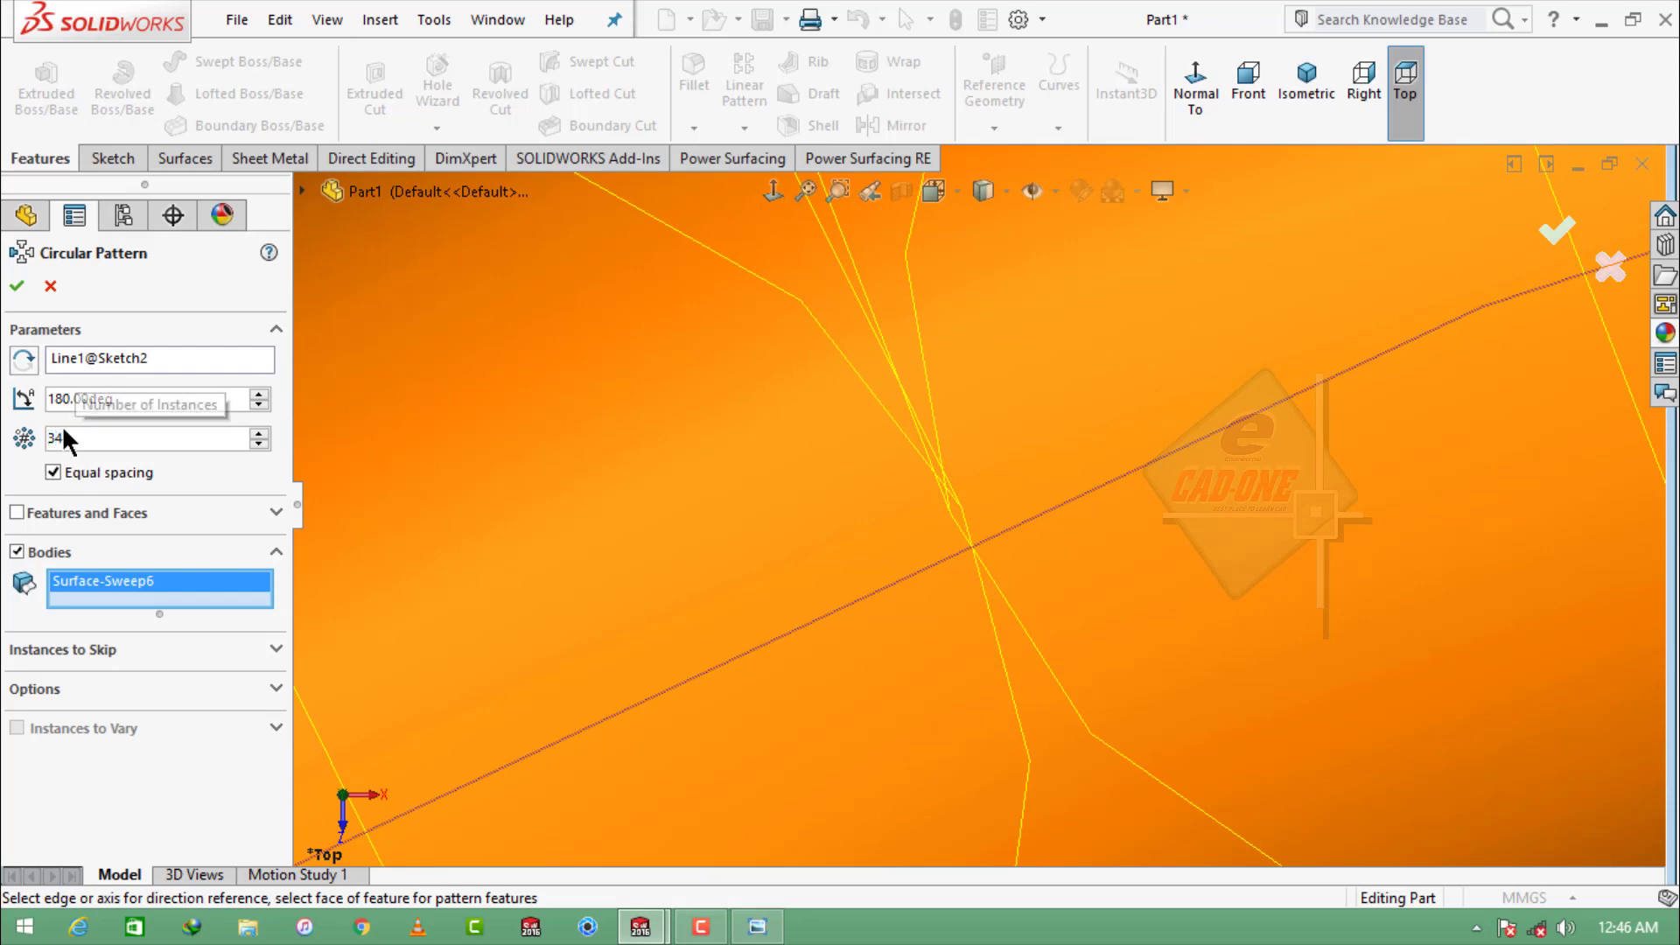
scroll(61, 425, "down", 1)
scroll(1073, 453, "up", 3)
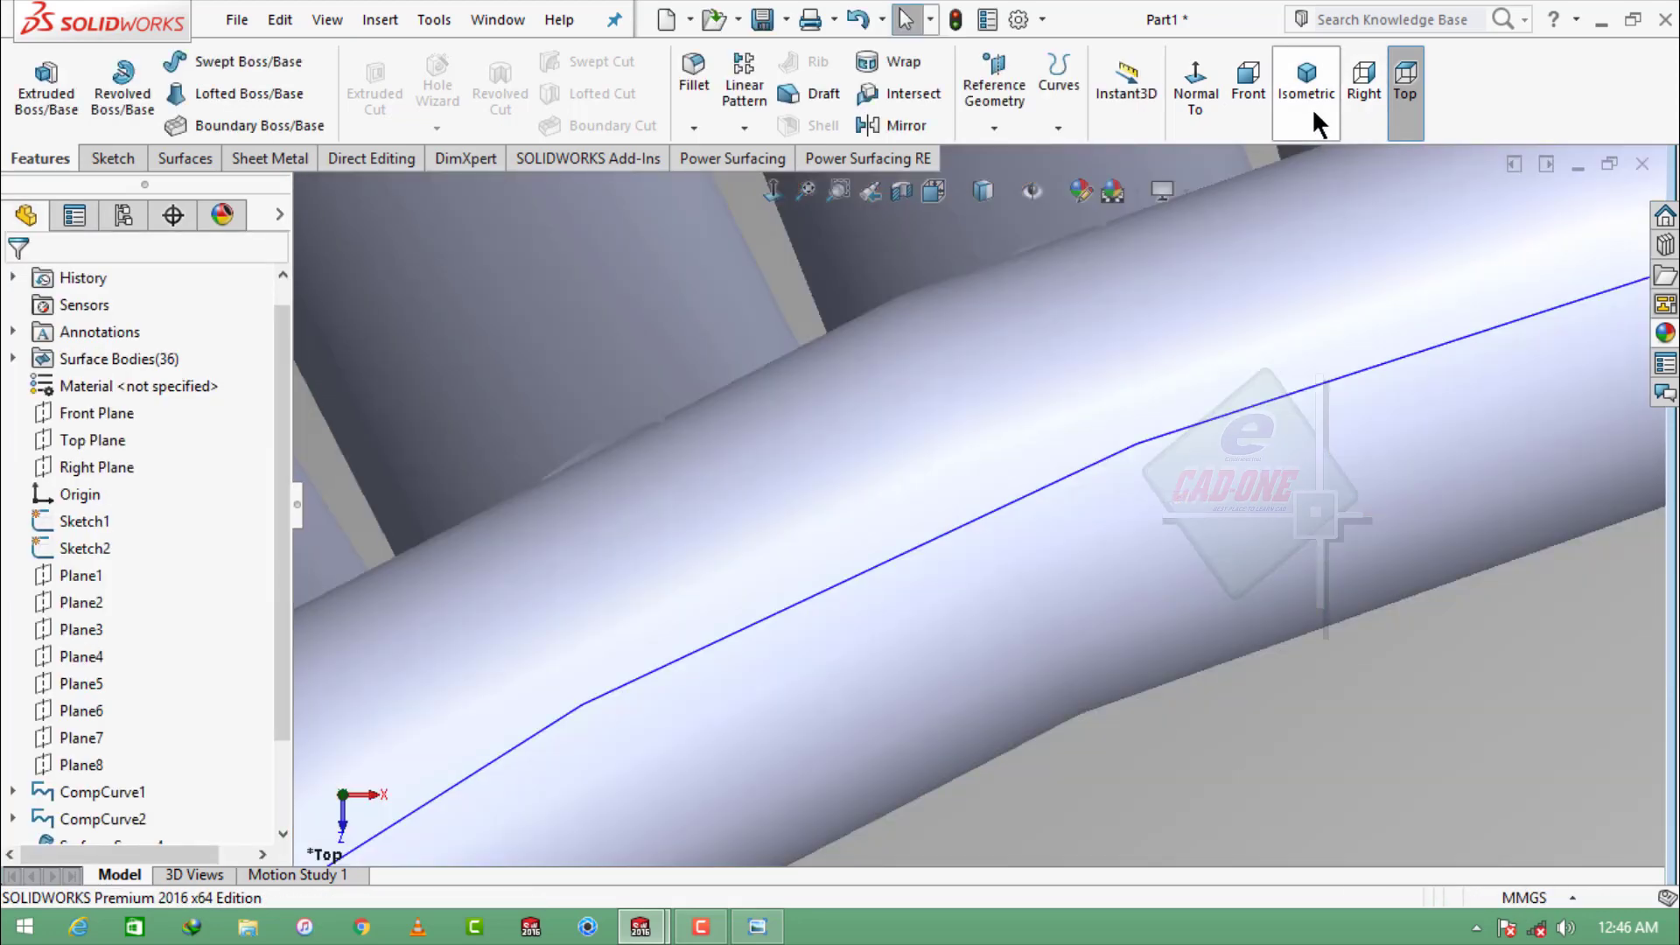
- Set up a mirror of bodies using the Top Plane as the mirror plane
left_click(1307, 97)
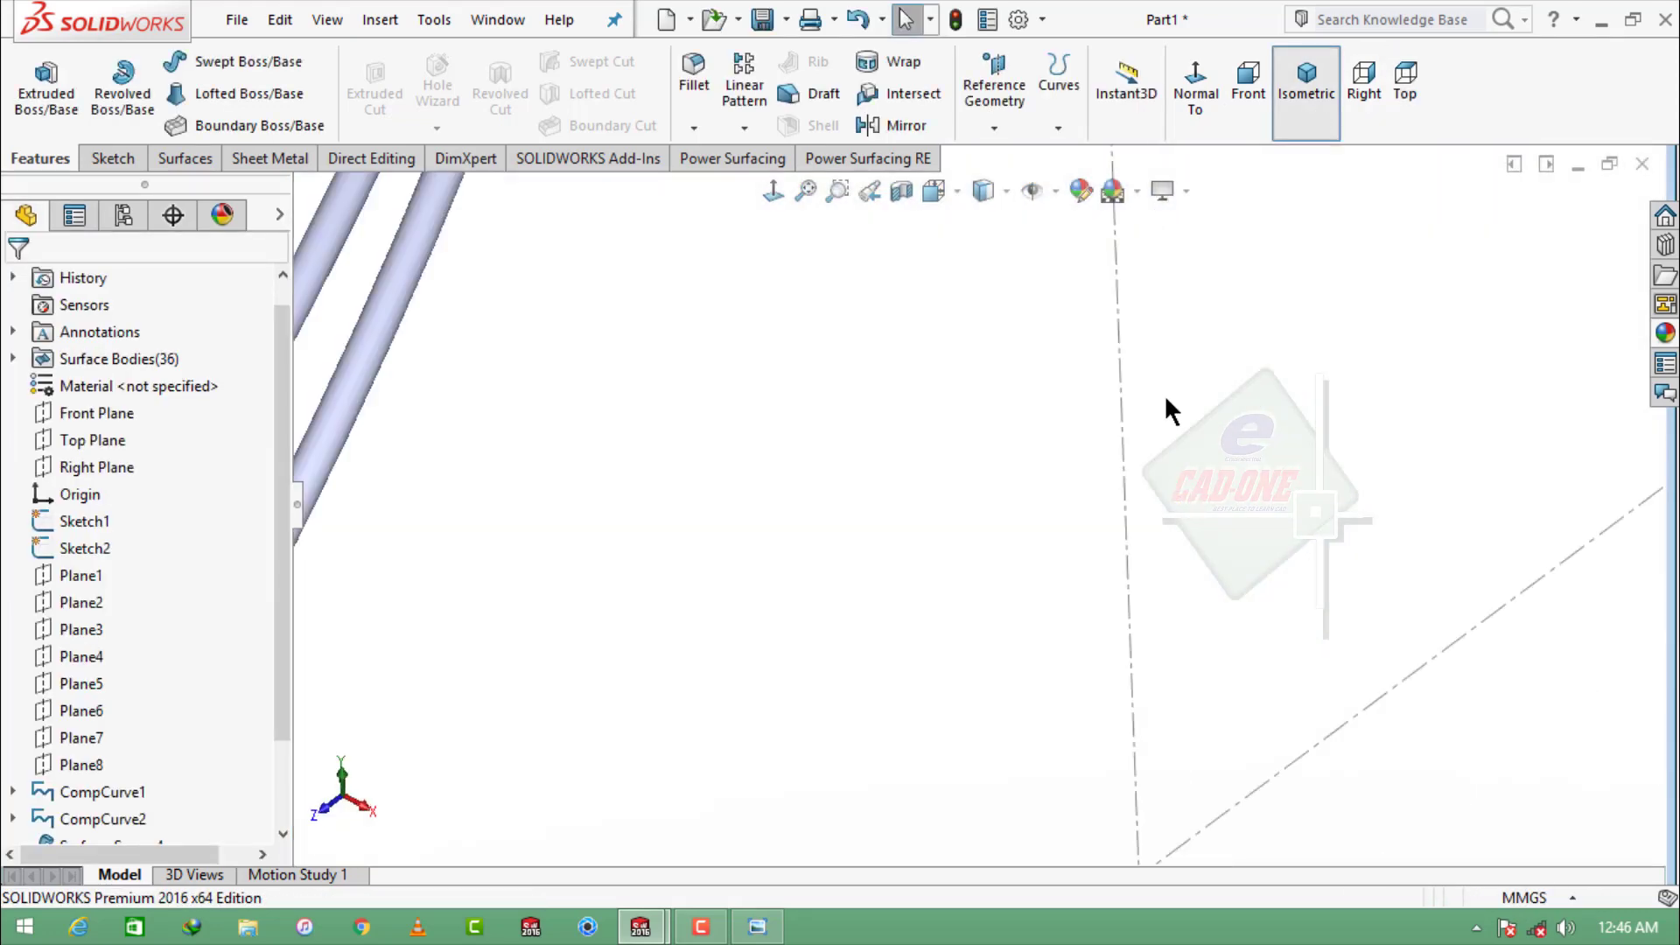
middle_click_drag(1028, 493, 1048, 554)
left_click(900, 125)
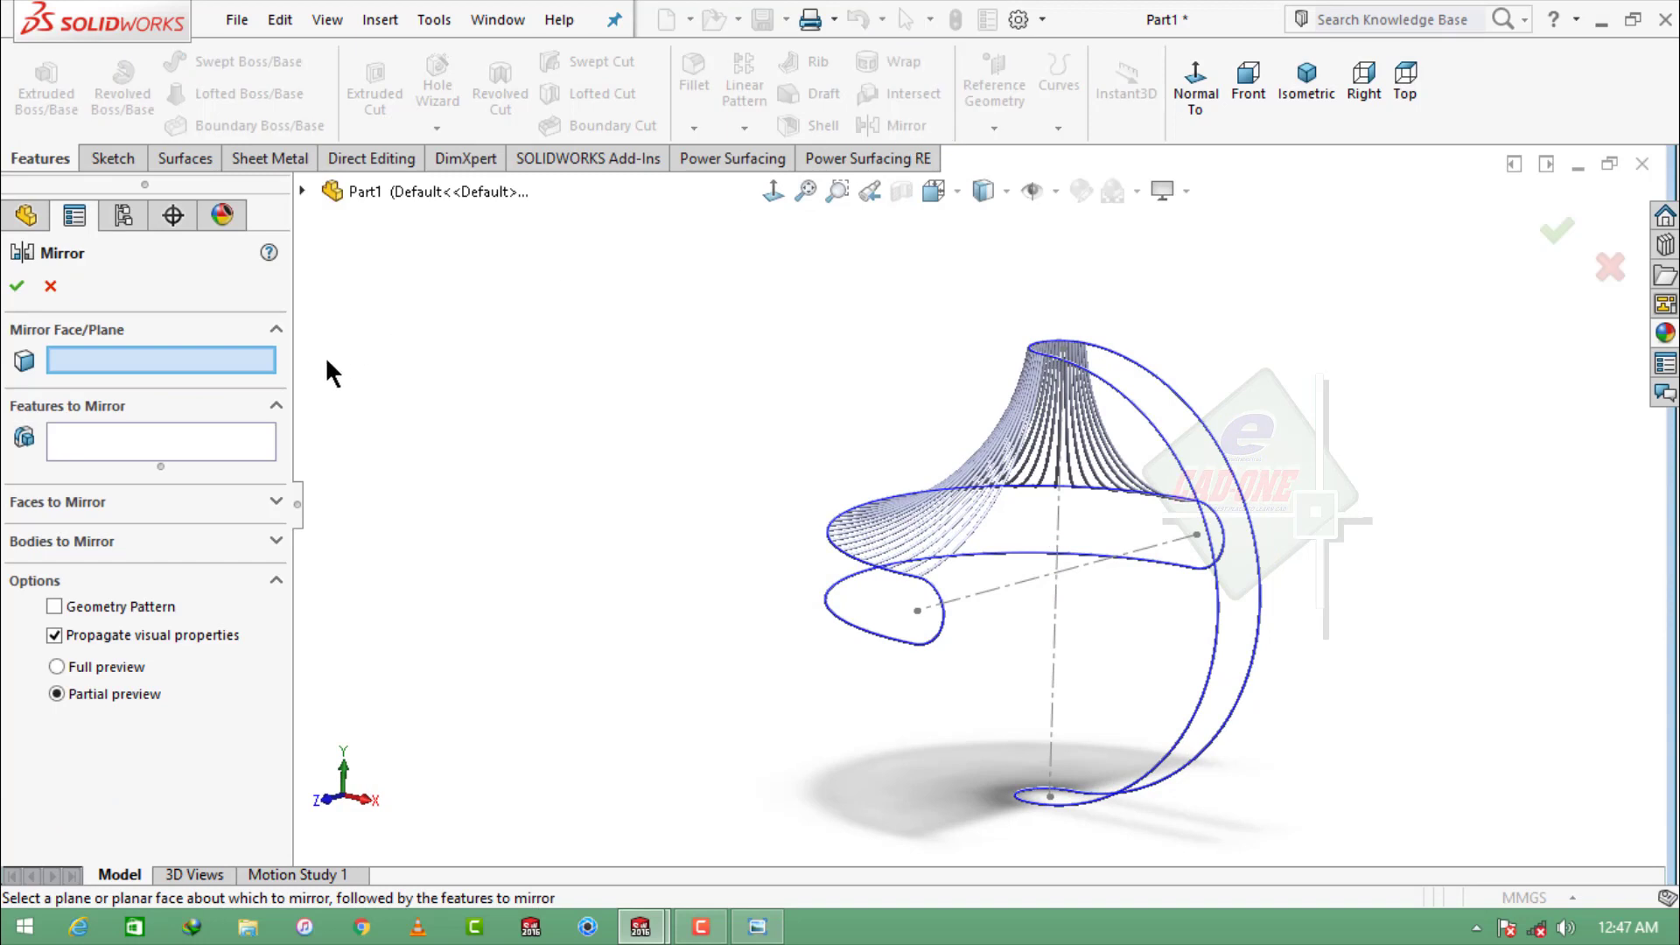
left_click(308, 191)
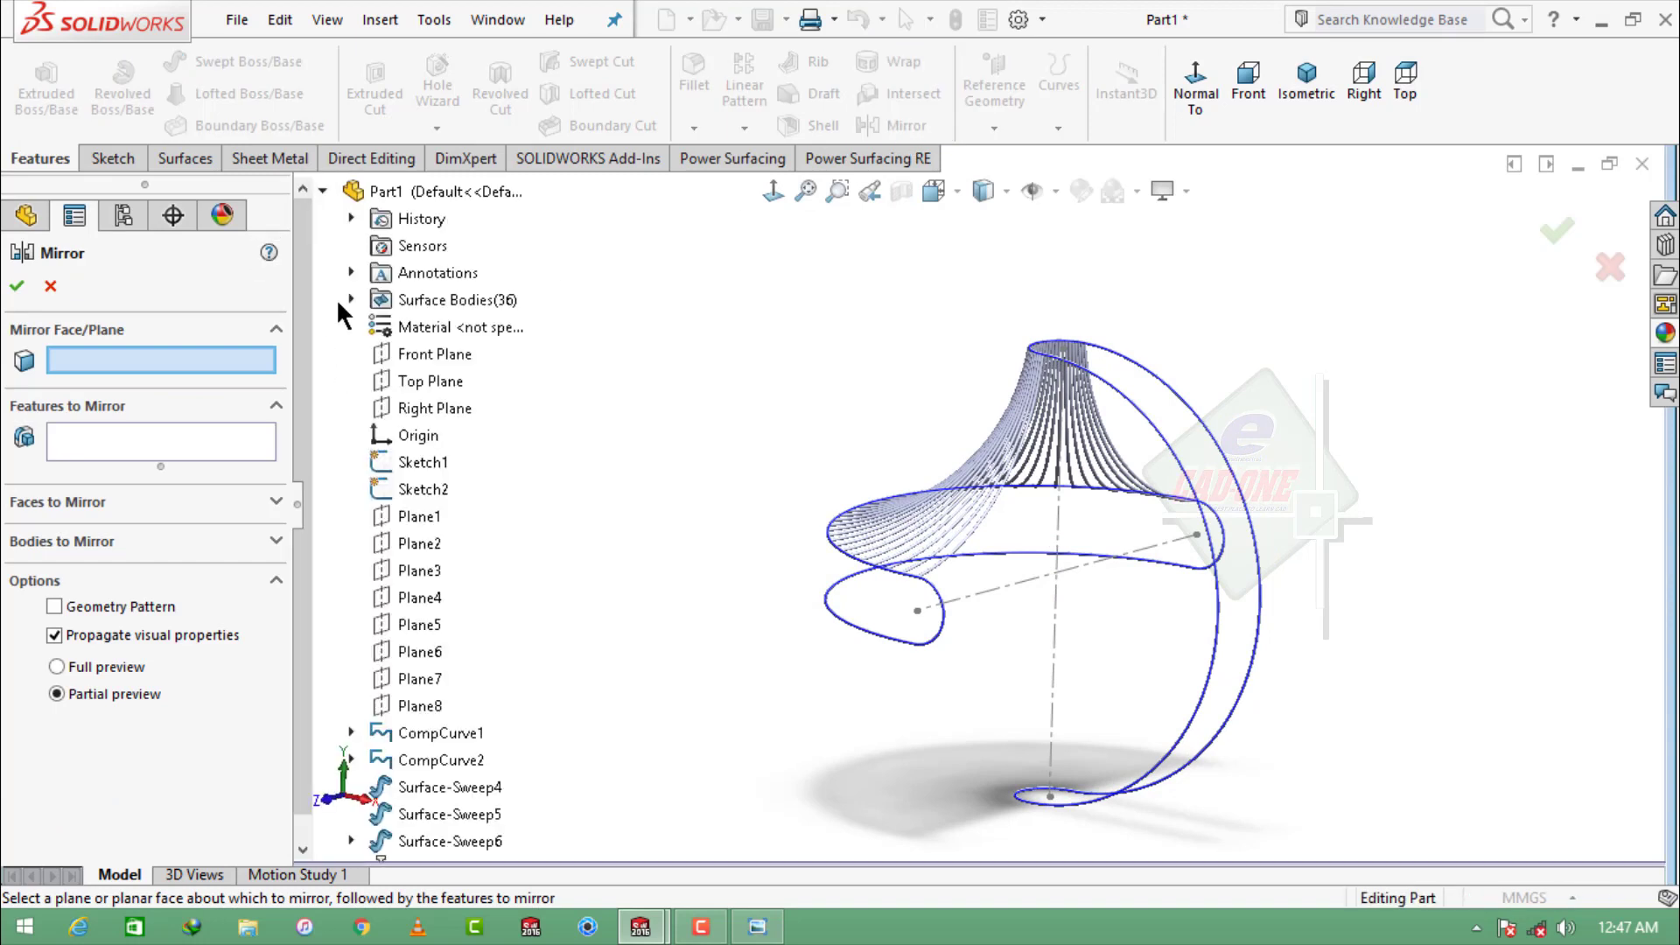
left_click(420, 379)
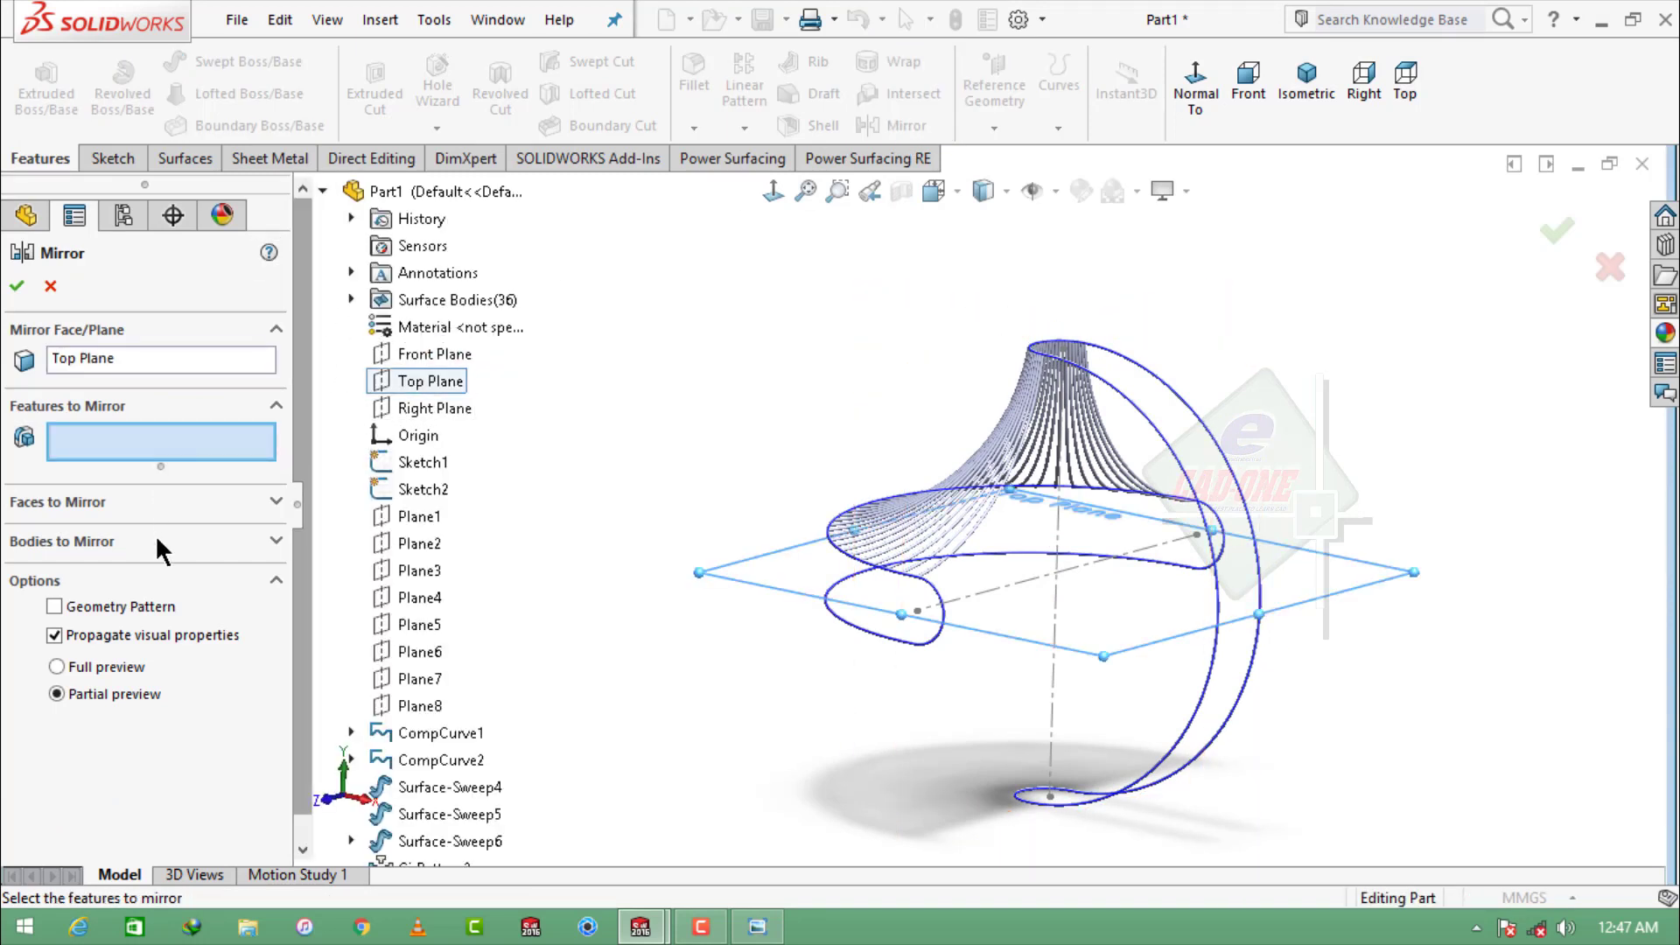
left_click(271, 541)
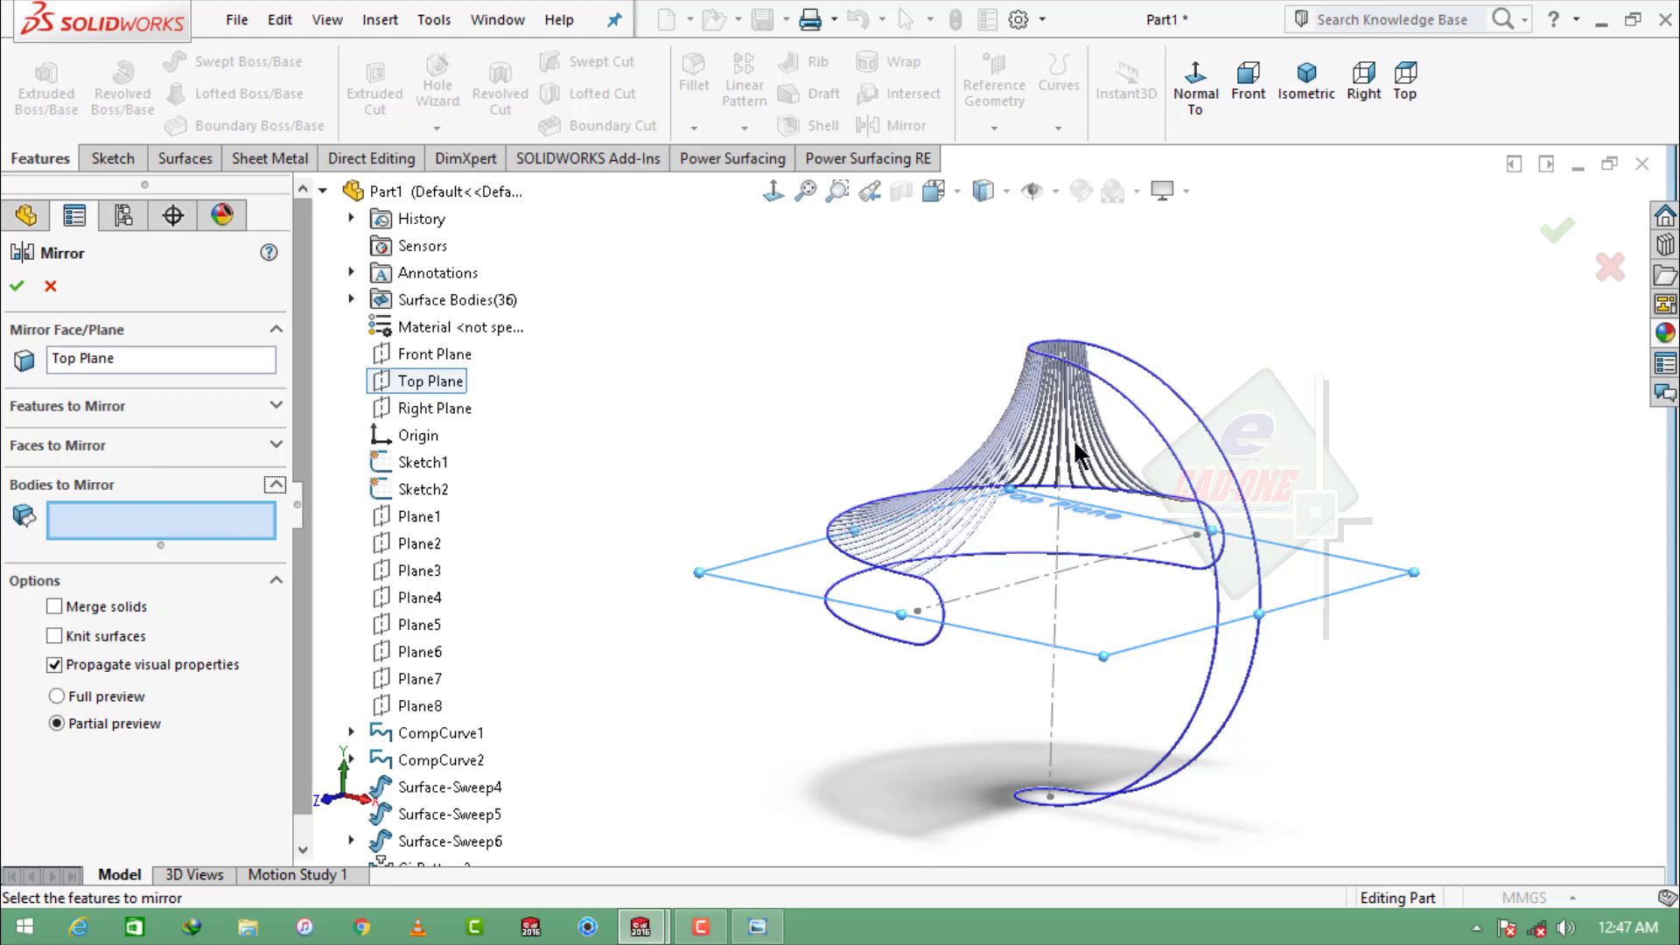
- Add the original swept strand Surface-Sweep6 and the adjacent patterned strands CirPattern2[1] to CirPattern2[6] to the bodies to mirror
middle_click_drag(1080, 461, 1115, 544)
scroll(1093, 600, "down", 3)
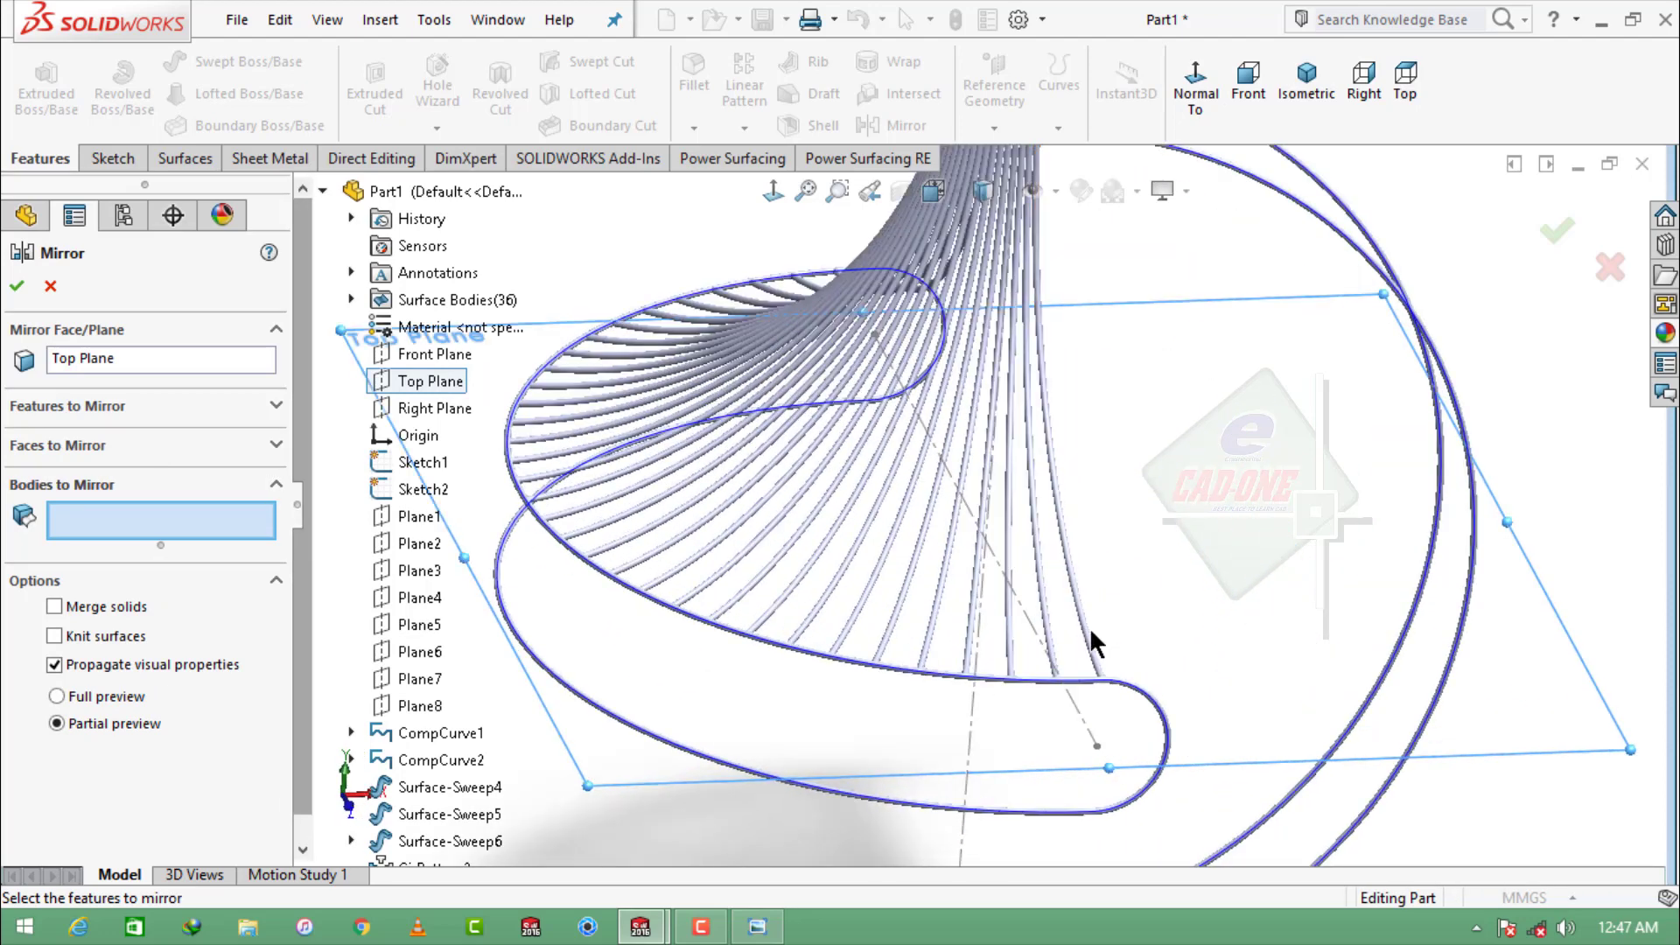
left_click(1083, 652)
left_click(1020, 656)
left_click(969, 656)
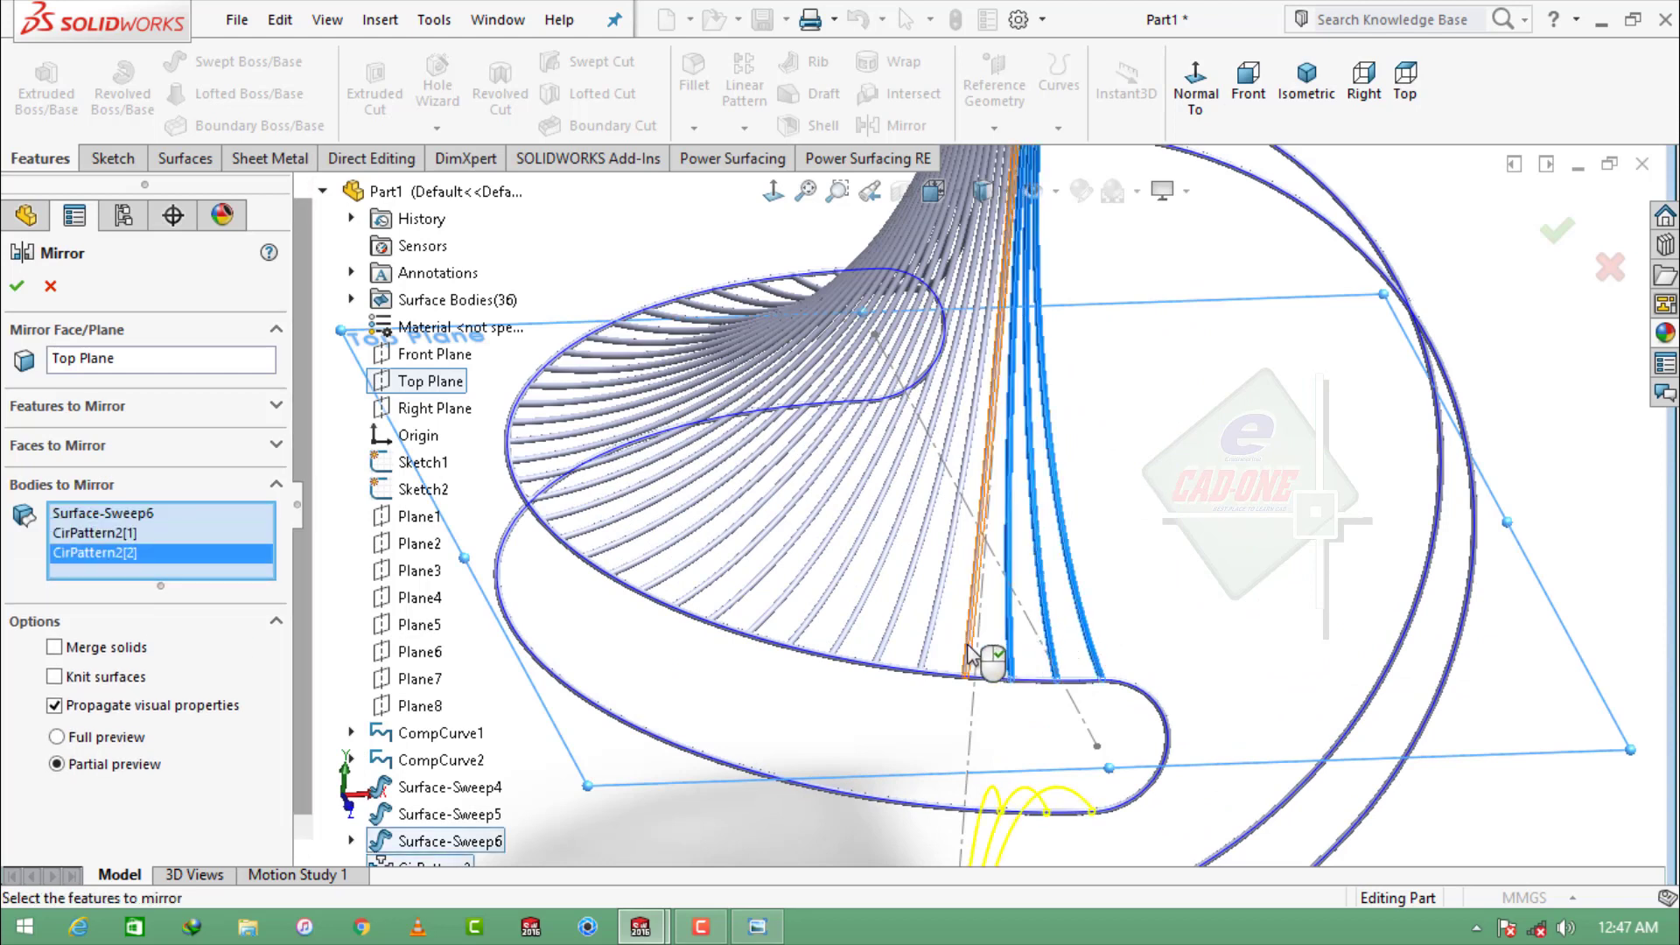
left_click(938, 654)
left_click(930, 652)
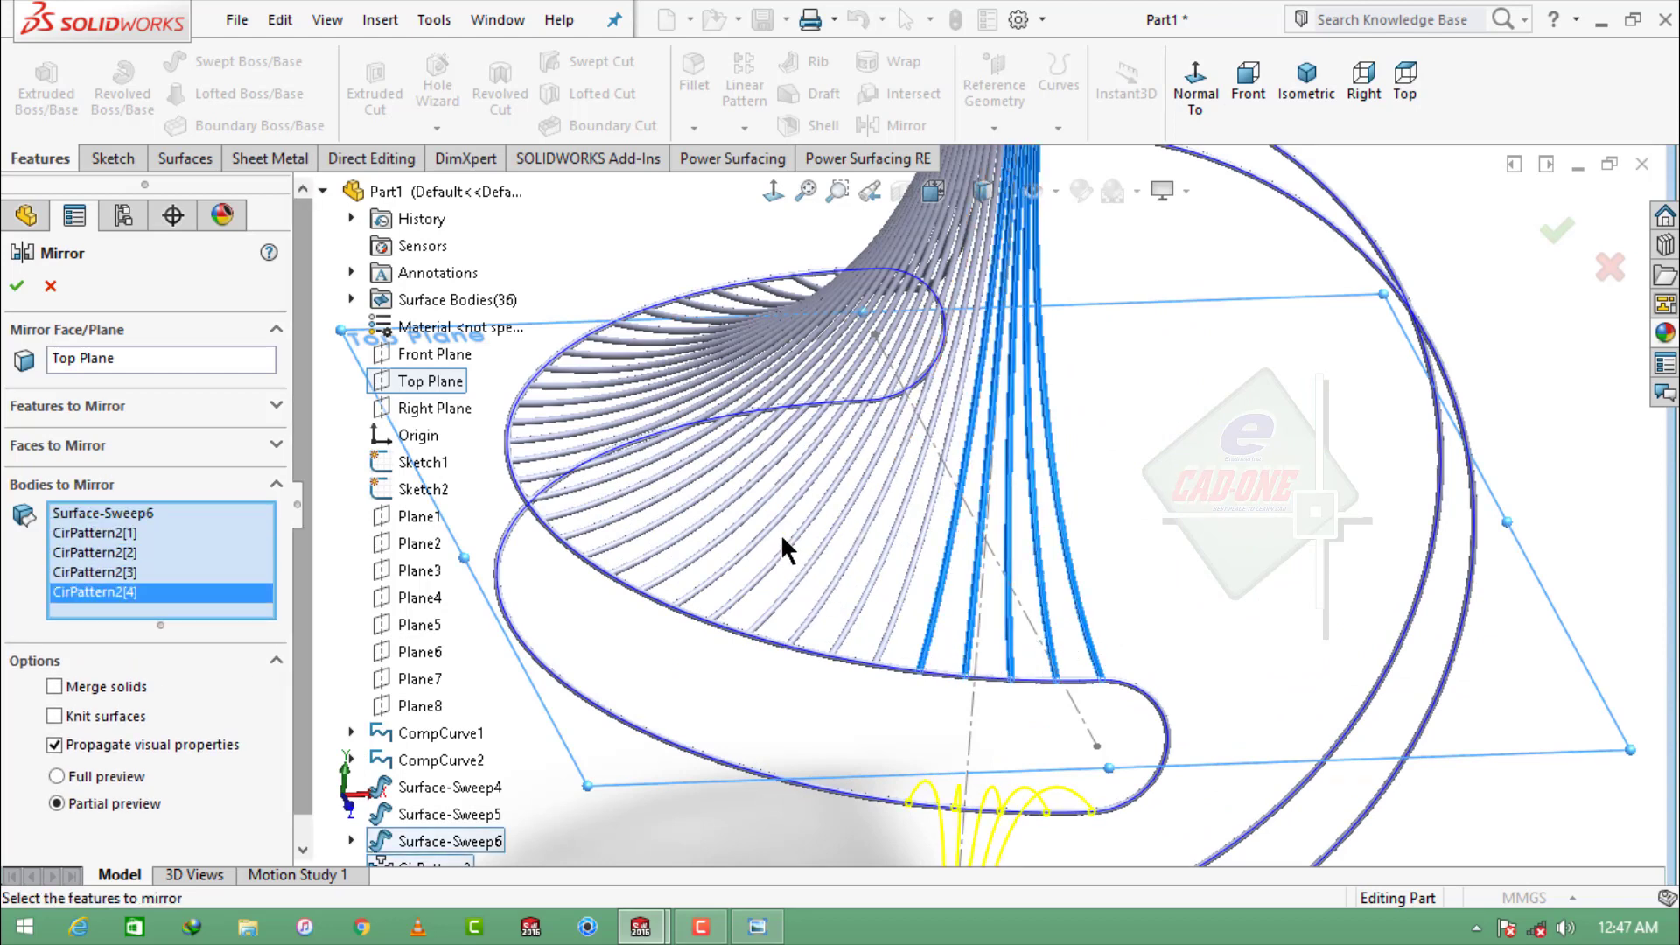
left_click(897, 600)
left_click(858, 600)
- From the top view, add the strands CirPattern2[7] to CirPattern2[12] to the bodies to mirror
left_click(1405, 83)
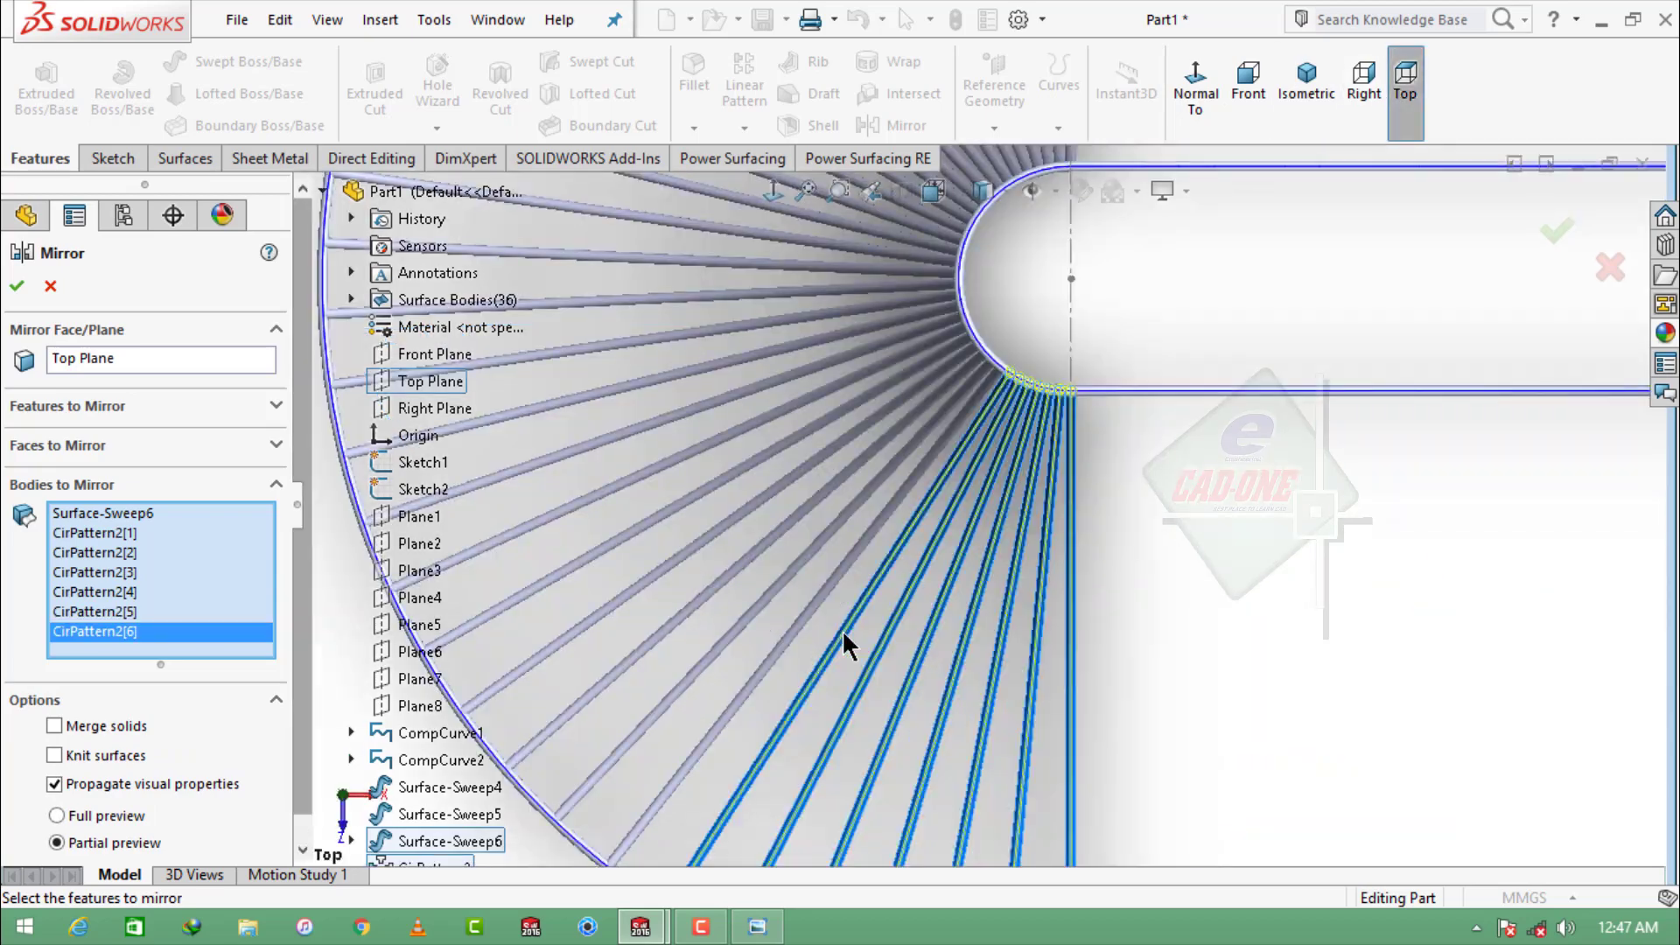
left_click(754, 427)
left_click(753, 459)
left_click(752, 503)
left_click(750, 555)
left_click(749, 622)
left_click(743, 694)
scroll(741, 391, "down", 2)
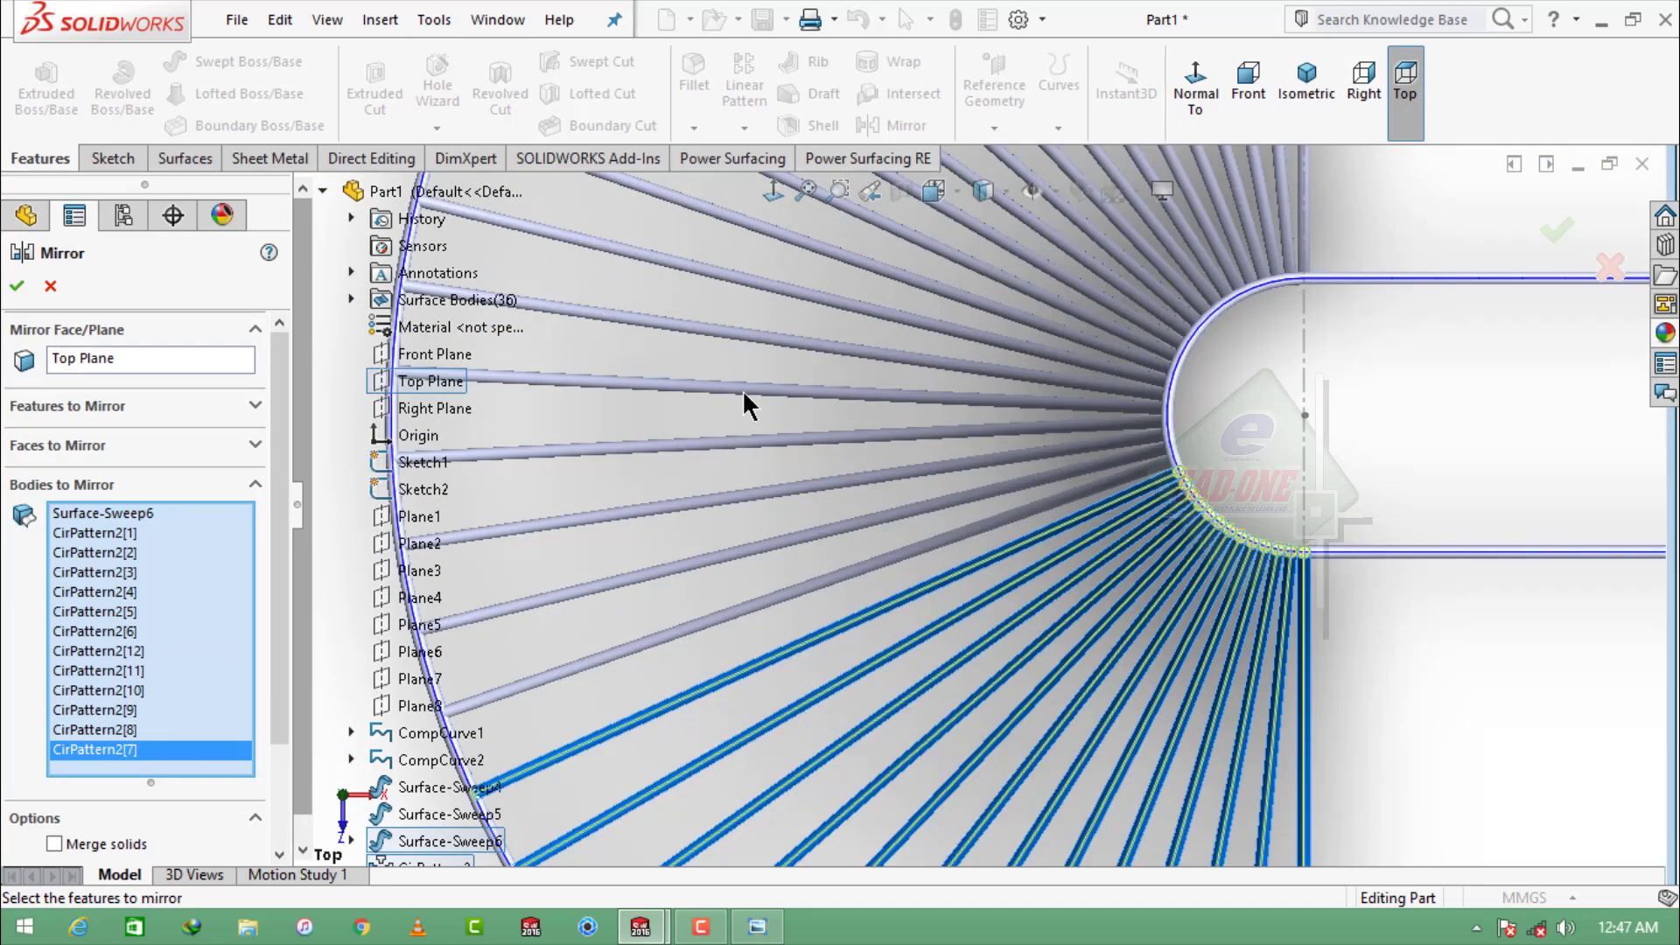
- Add the remaining patterned strands around the half circle to the selection and create the mirror about the Top Plane
left_click(752, 442)
left_click(805, 355)
scroll(967, 310, "down", 3)
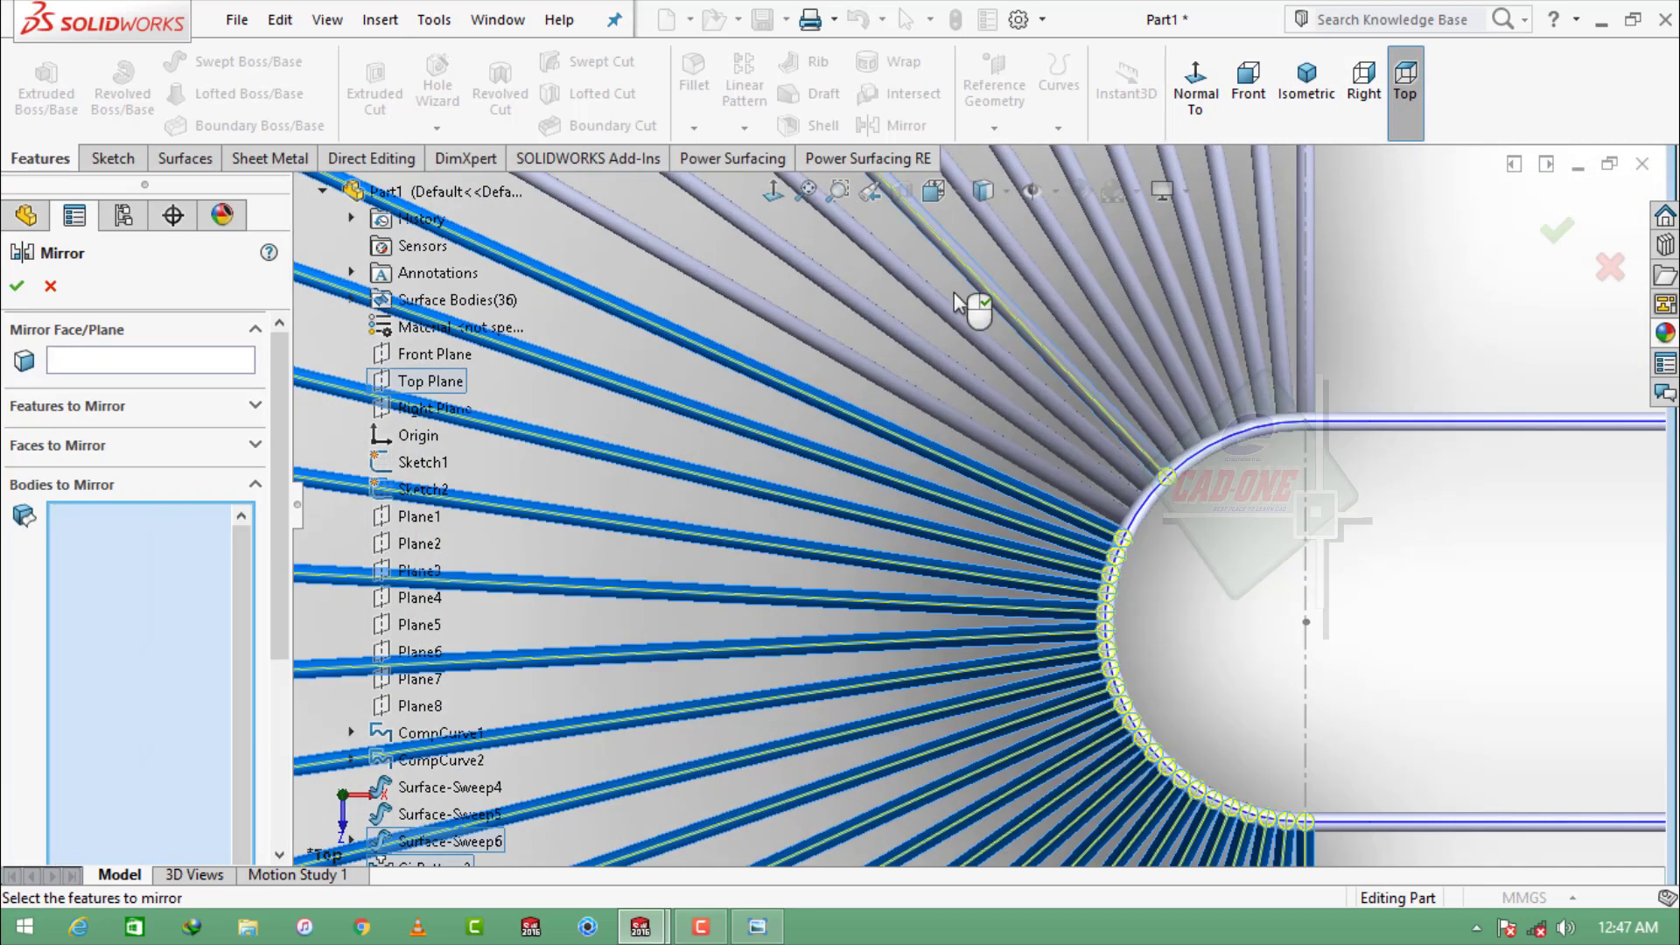
left_click(1163, 279)
left_click(1203, 278)
left_click(1233, 275)
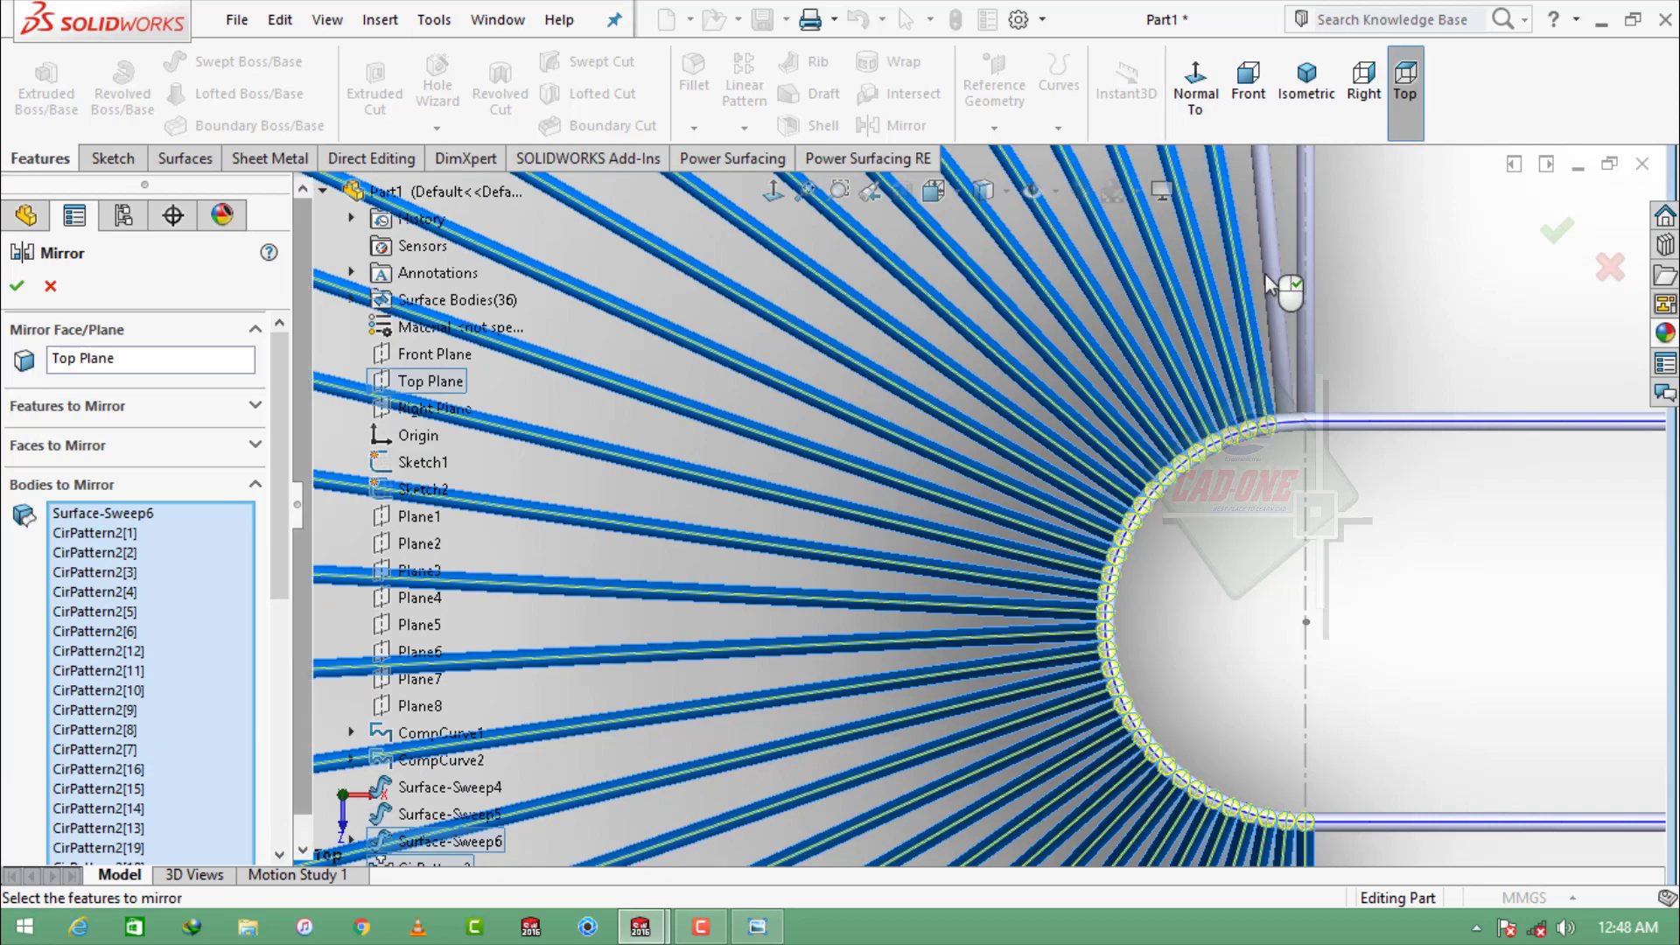
left_click(1269, 270)
scroll(1205, 460, "up", 3)
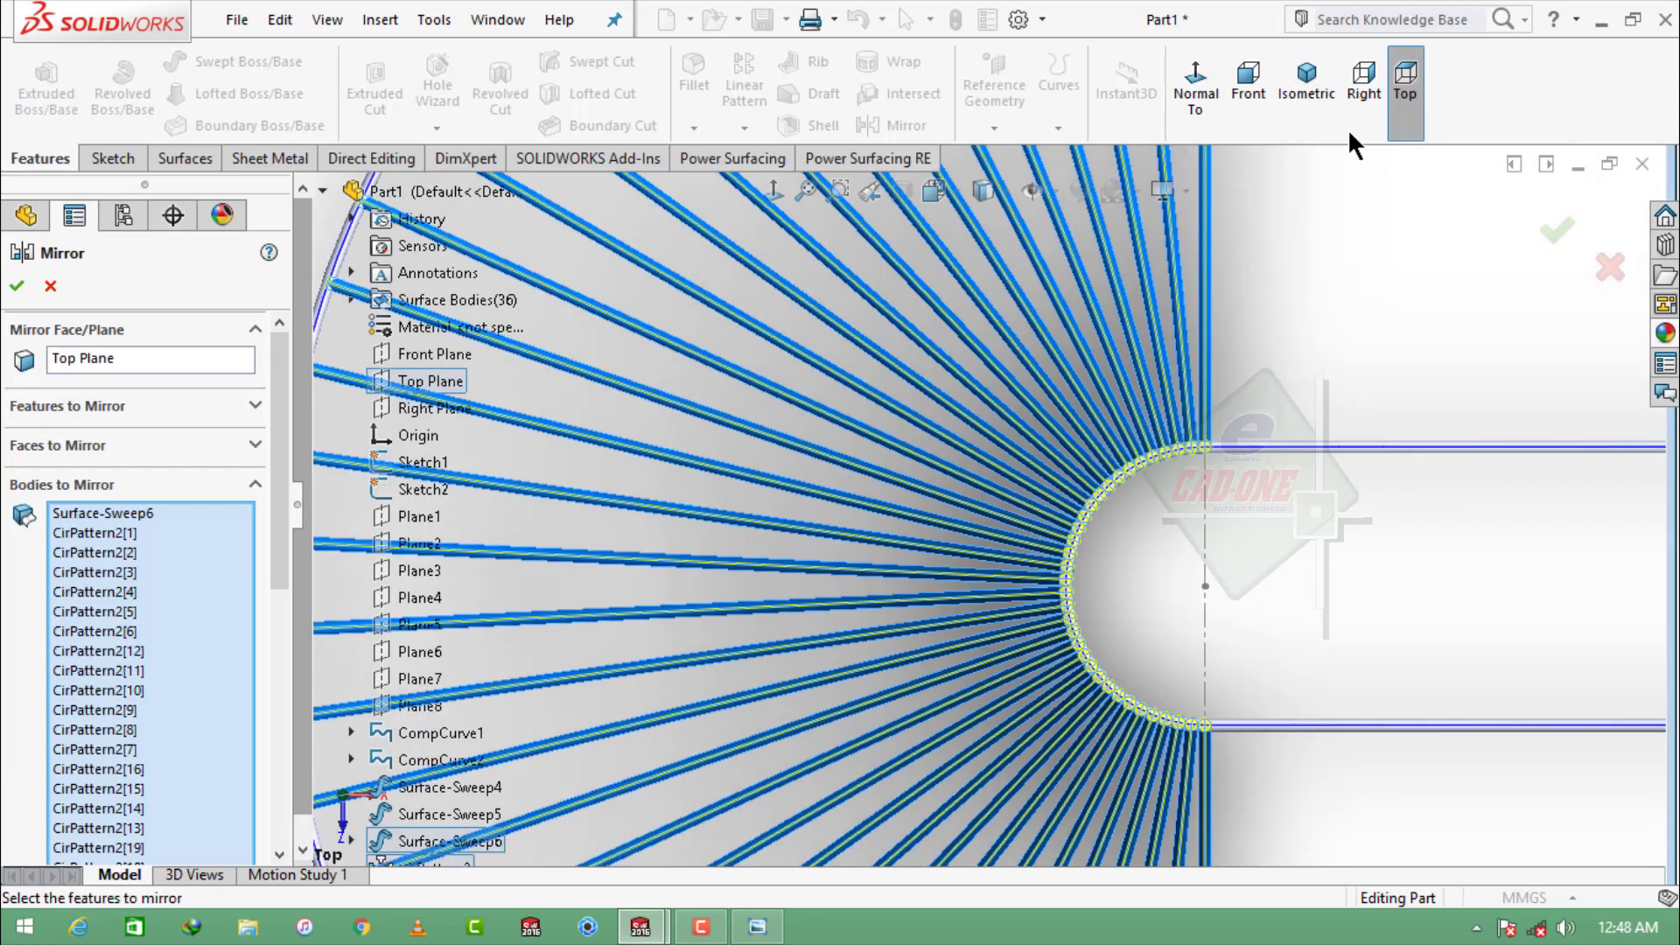
left_click(1306, 83)
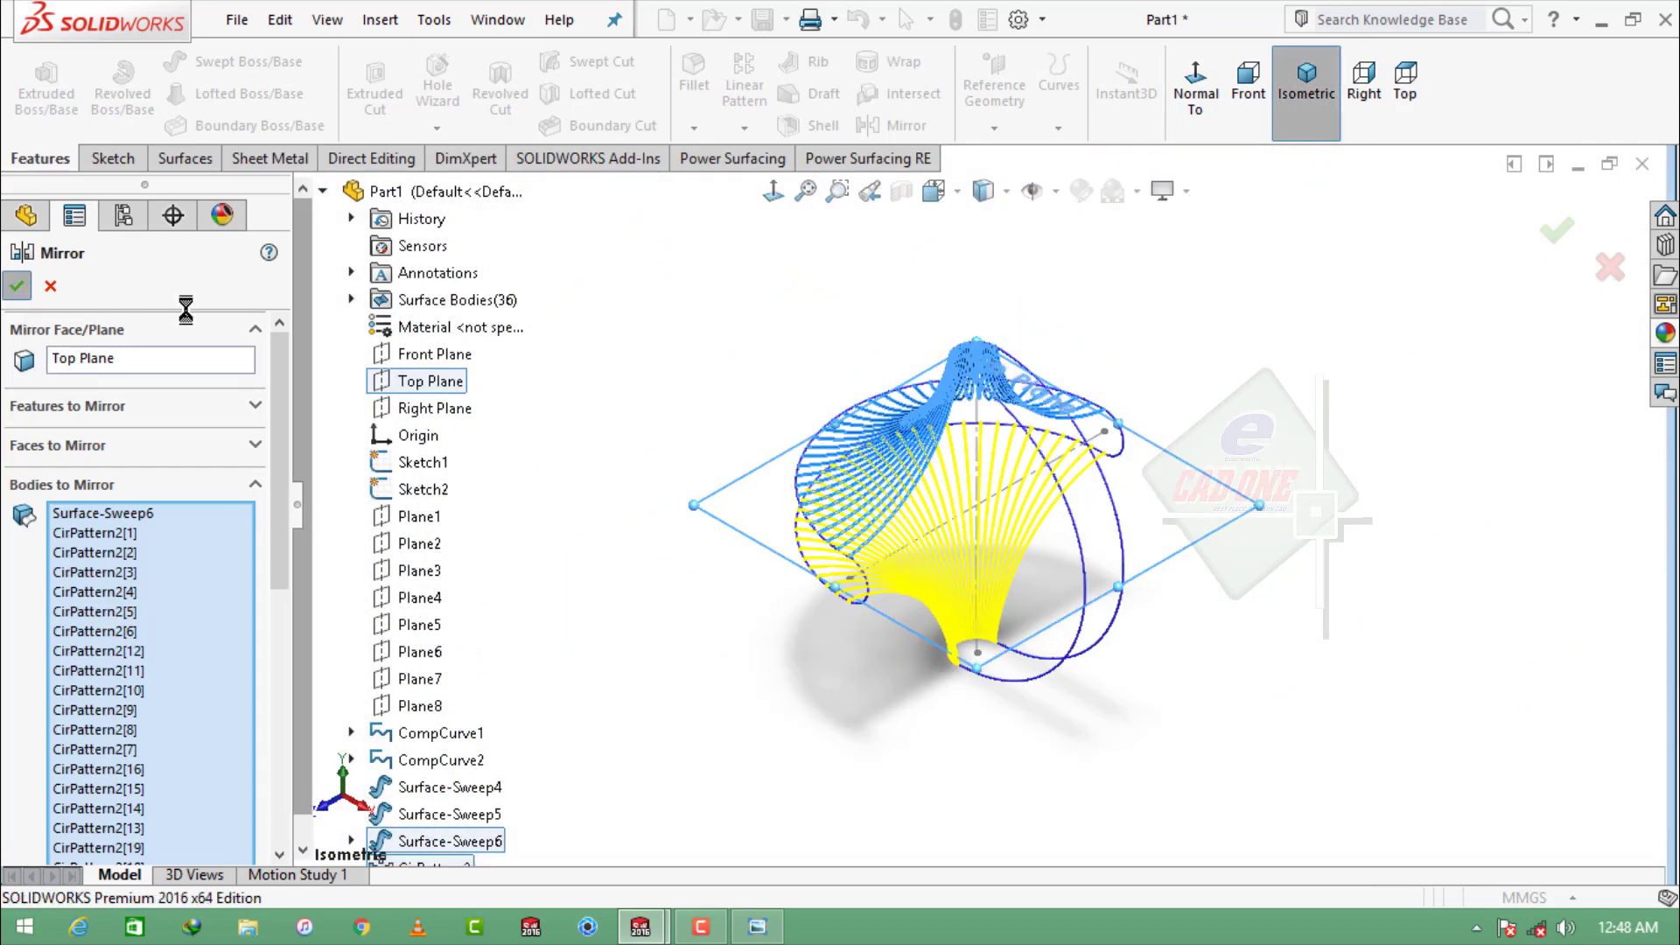
middle_click_drag(801, 633, 901, 403)
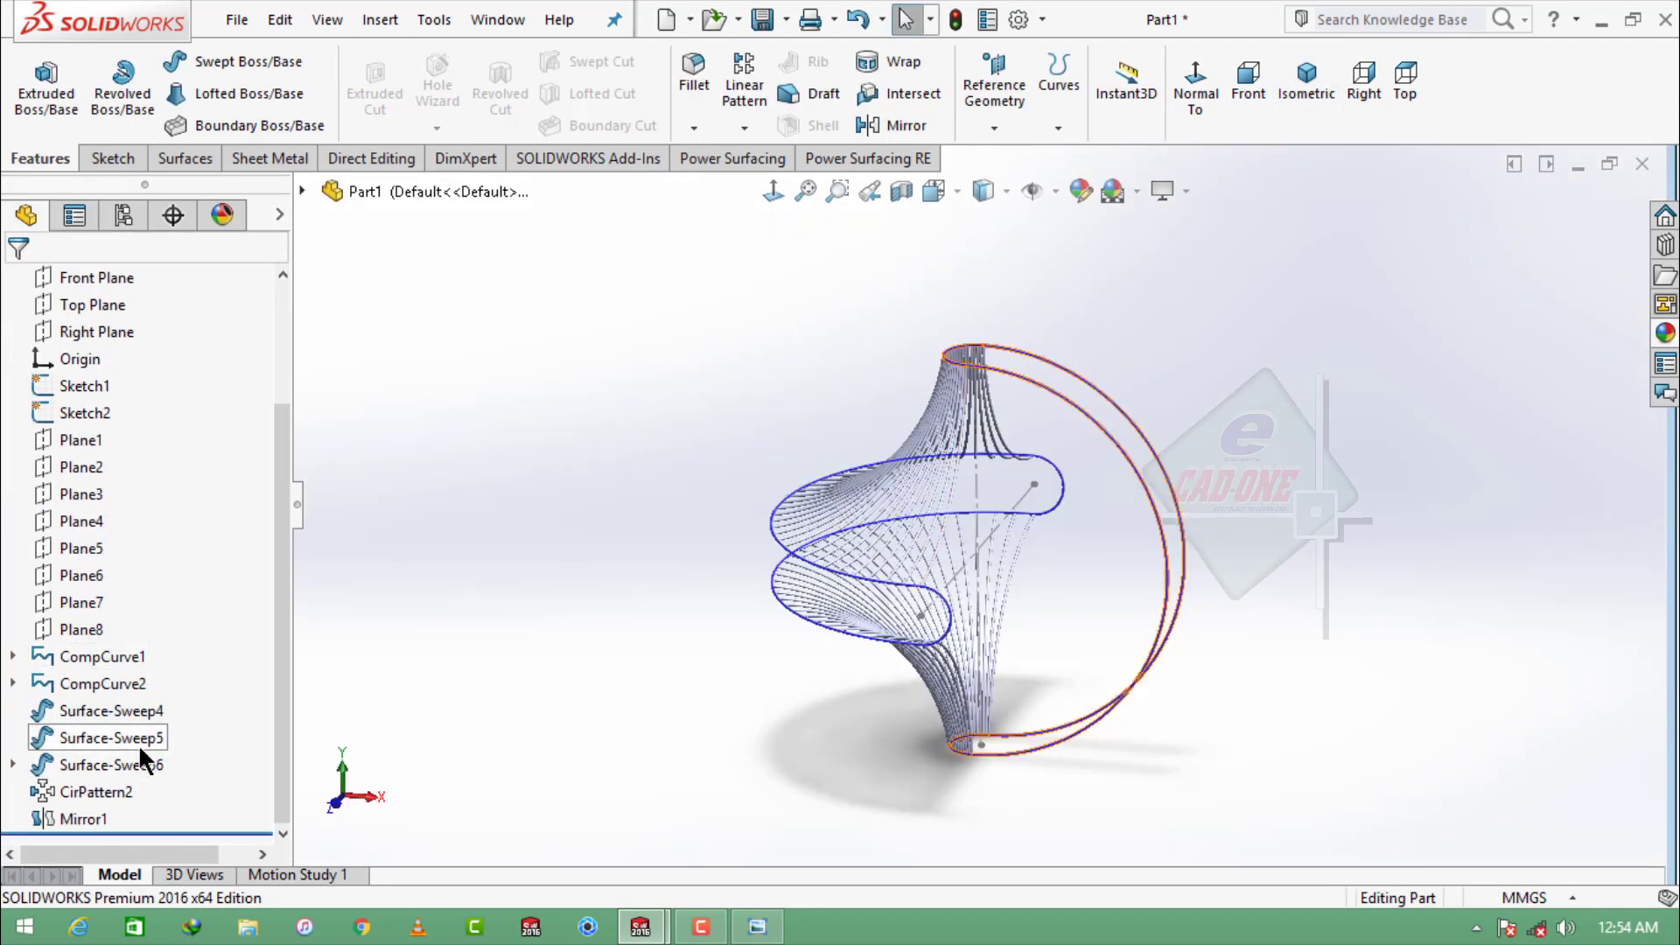
- Edit Surface-Sweep4 along the CompCurve1 path to merge its tangent faces
left_click(138, 742)
left_click(162, 679)
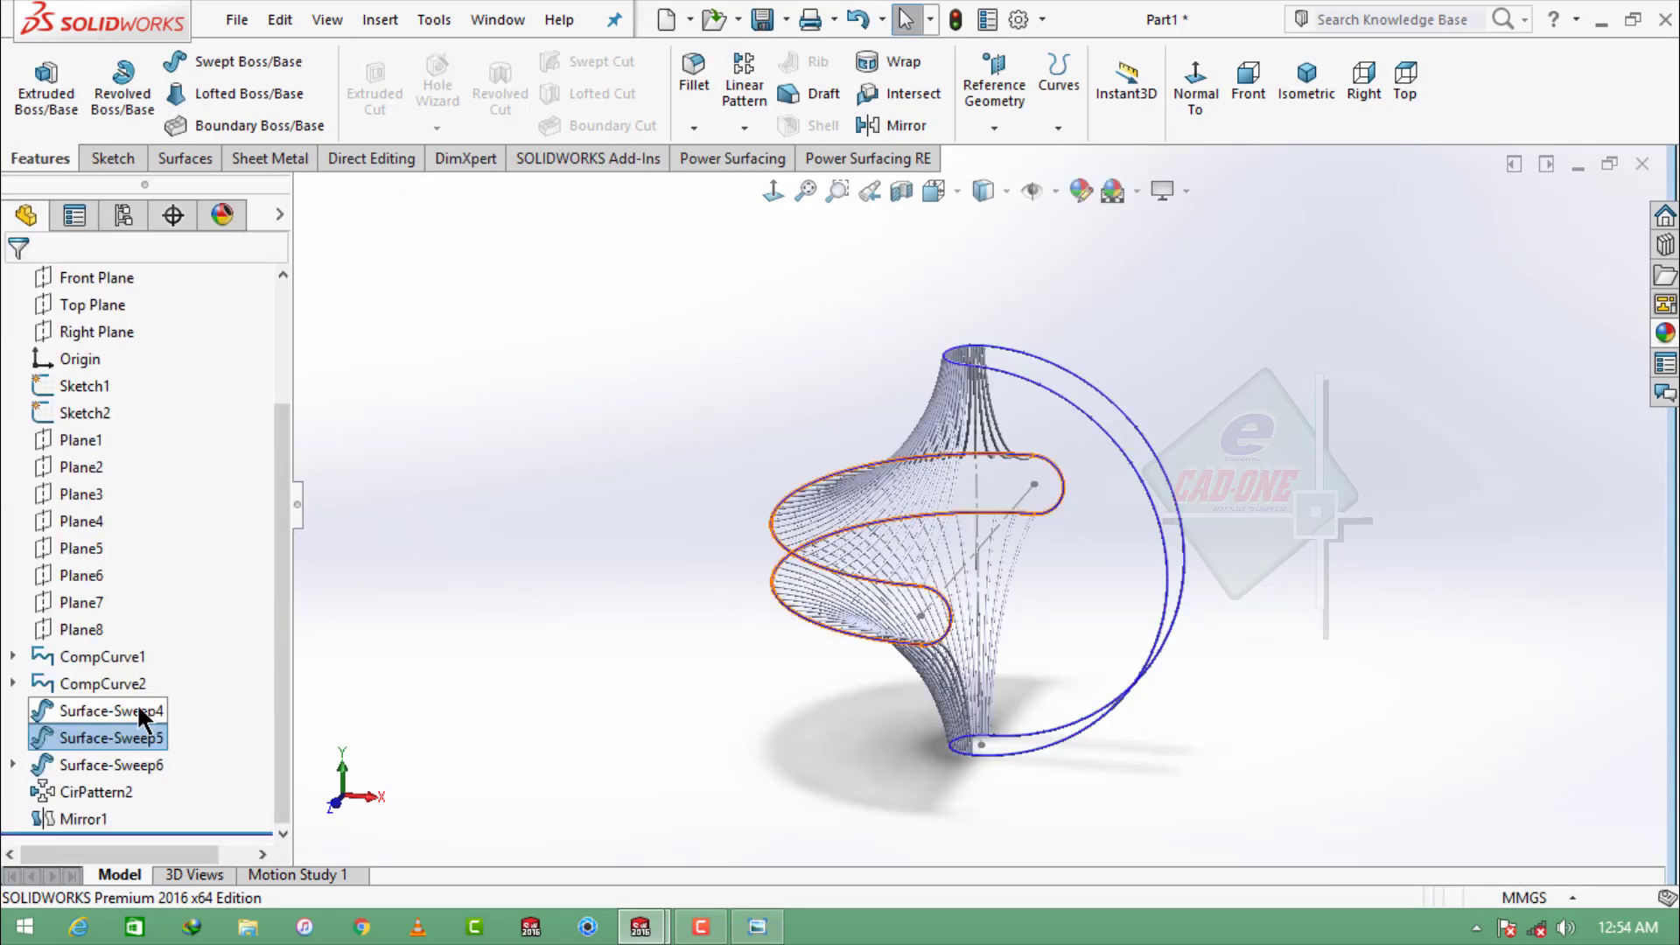
left_click(150, 705)
left_click(150, 643)
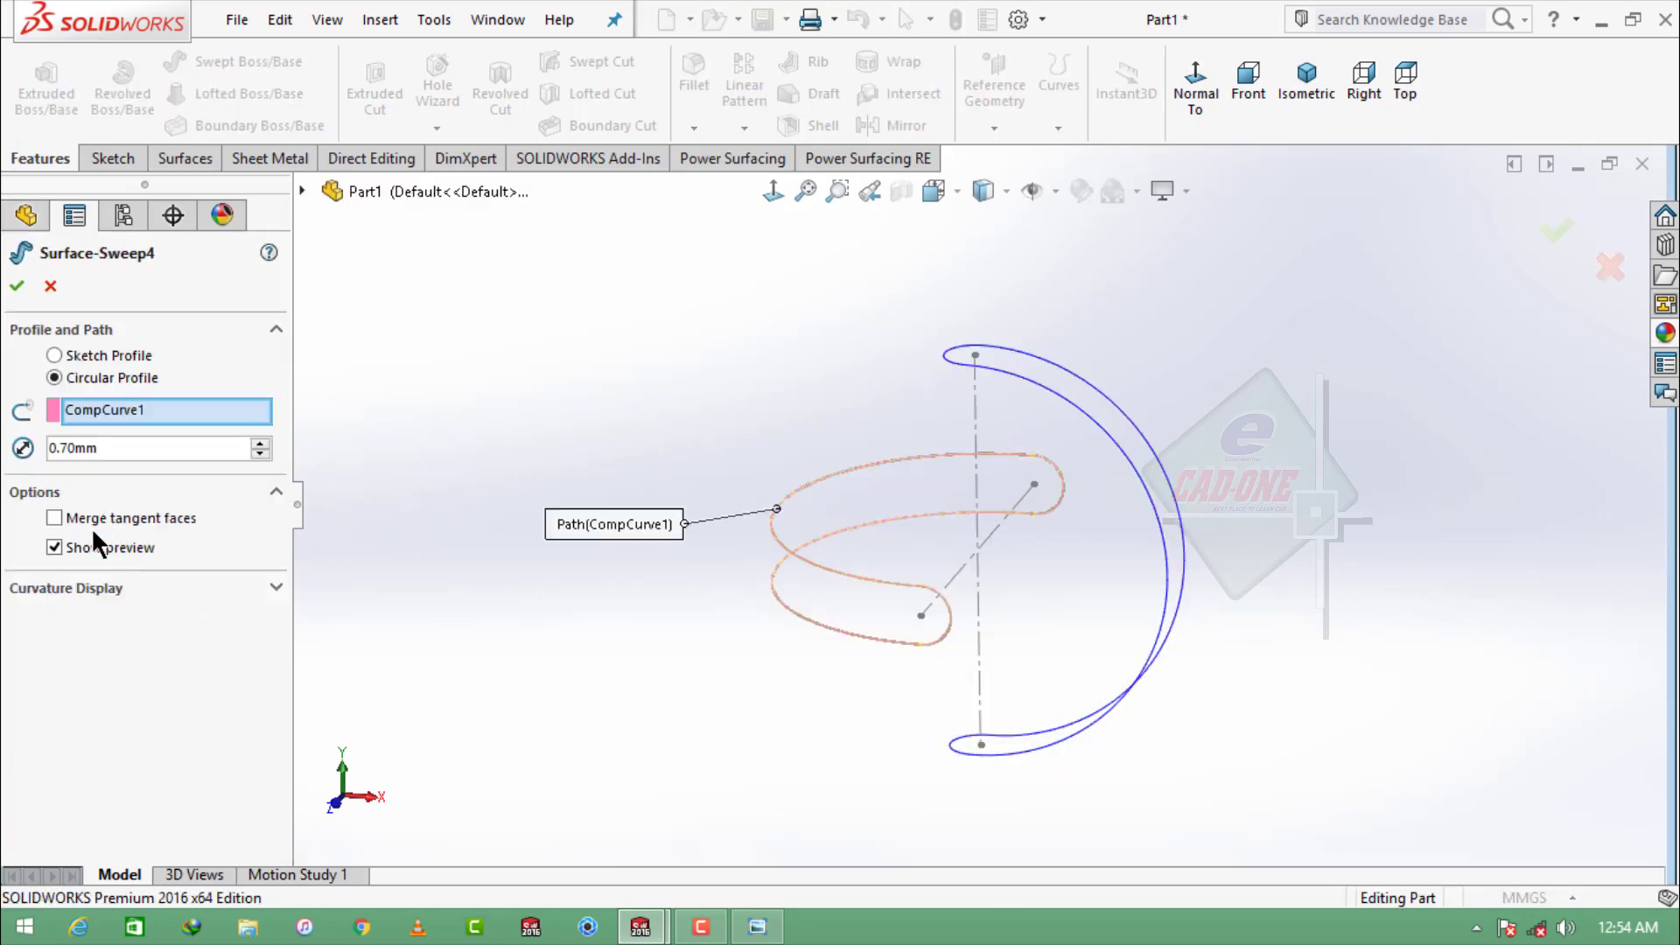
left_click(84, 517)
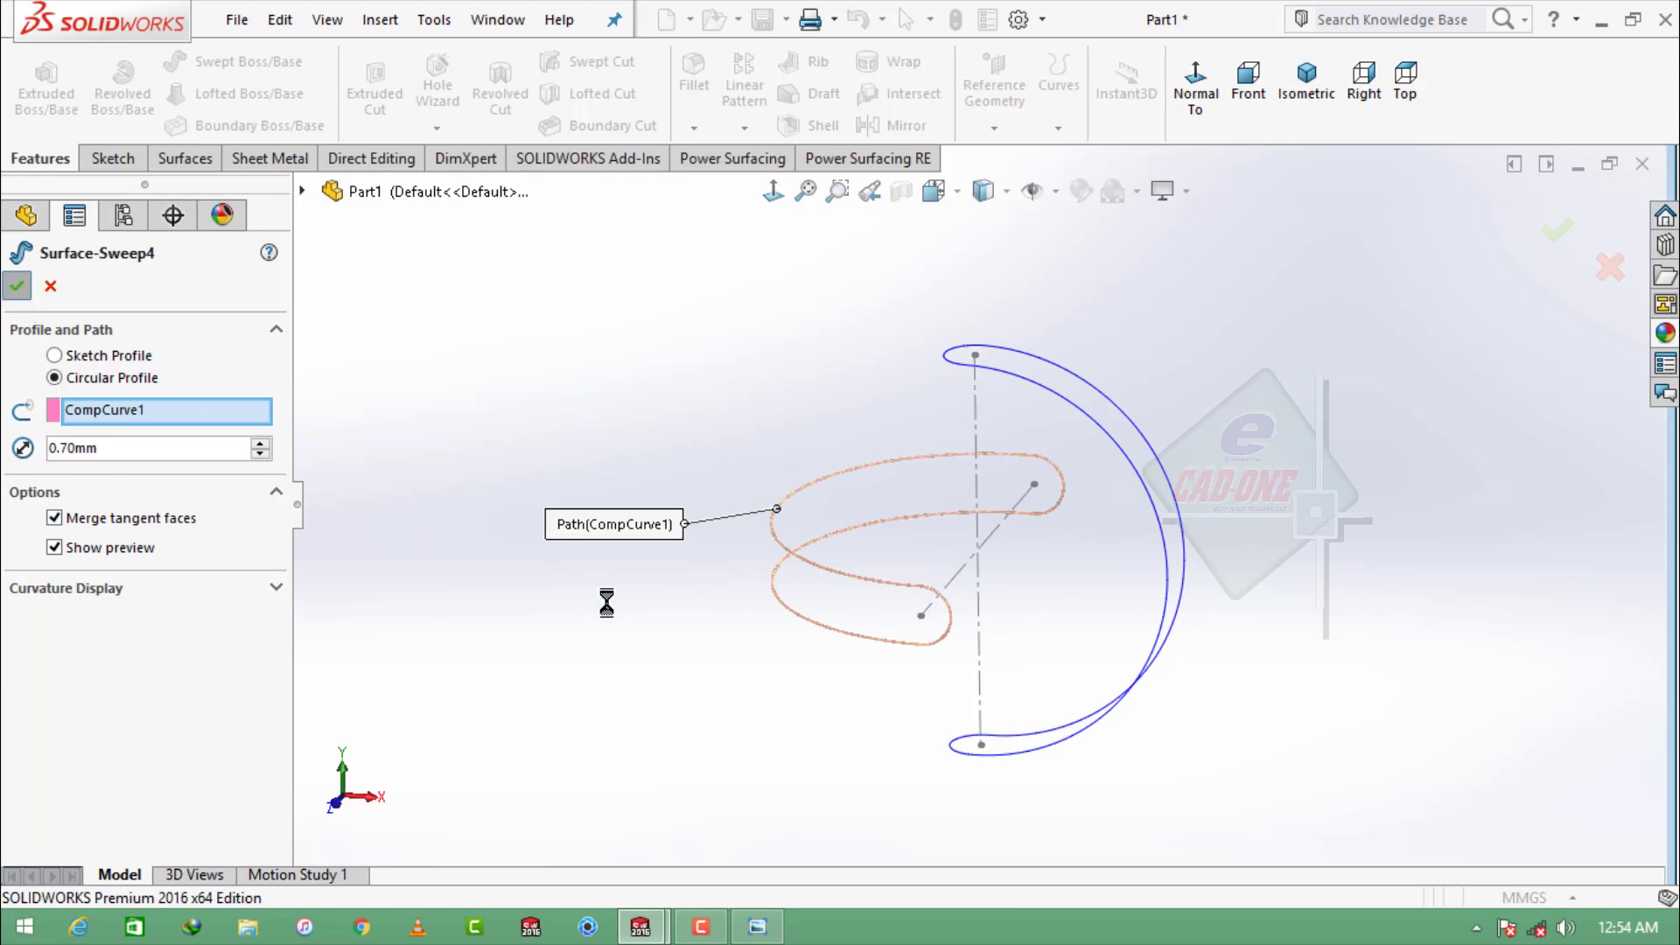
left_click(494, 666)
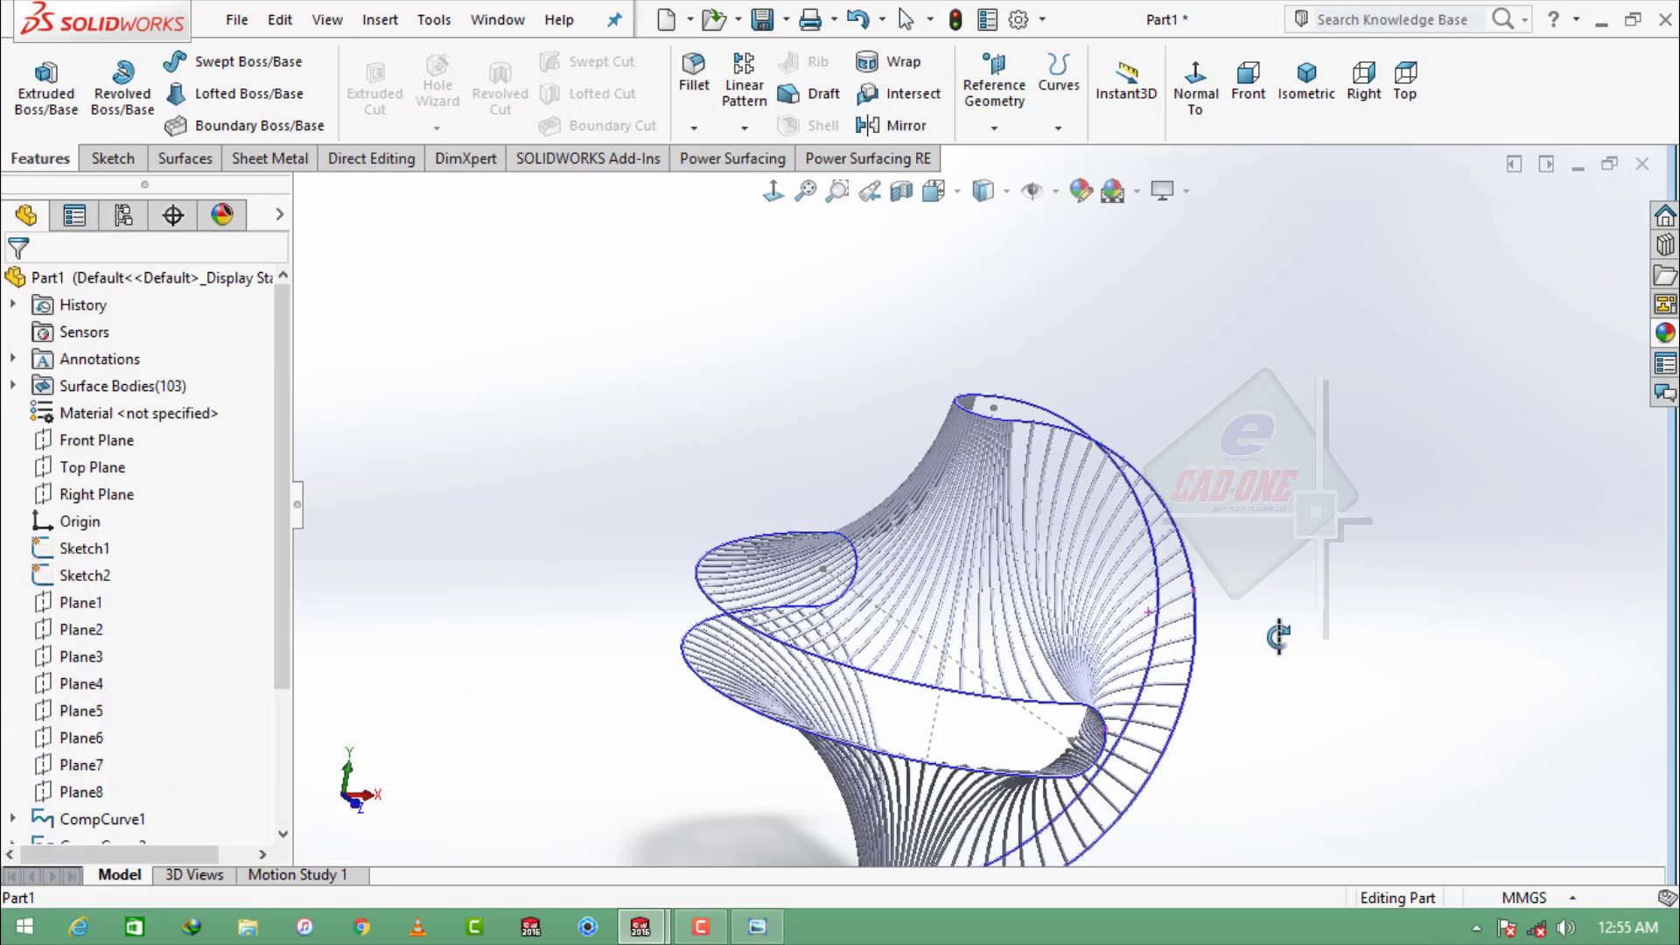
- Set up a mirror of bodies using the Front Plane as the mirror plane
middle_click_drag(1275, 637, 1237, 669)
left_click(891, 126)
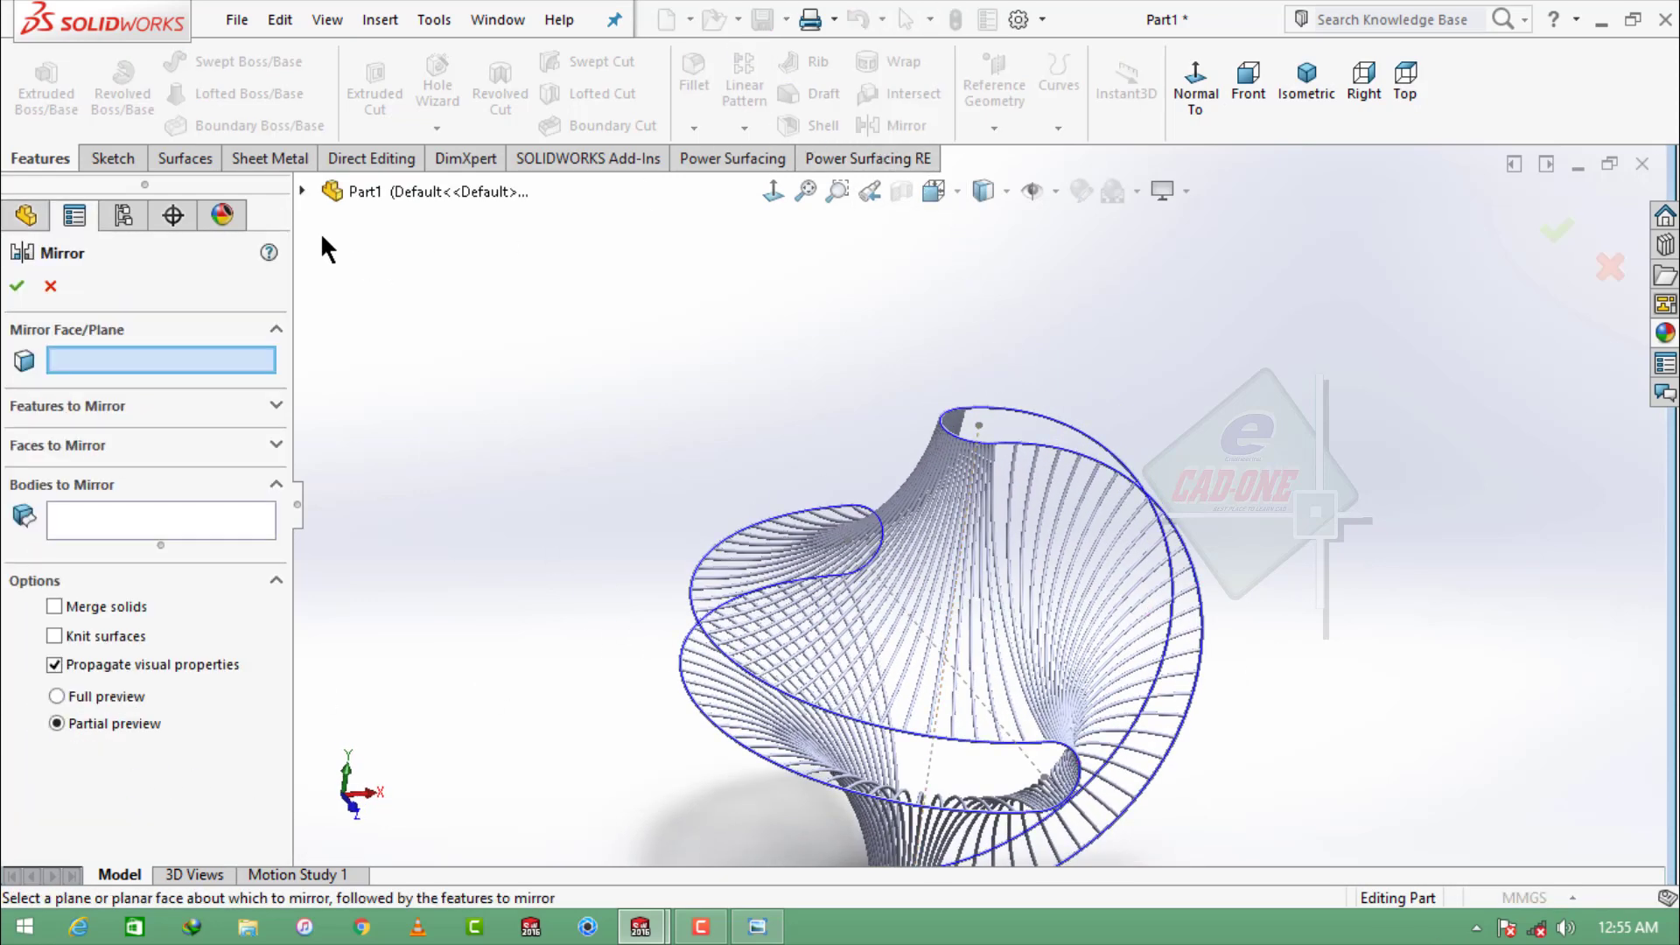
left_click(302, 191)
left_click(427, 353)
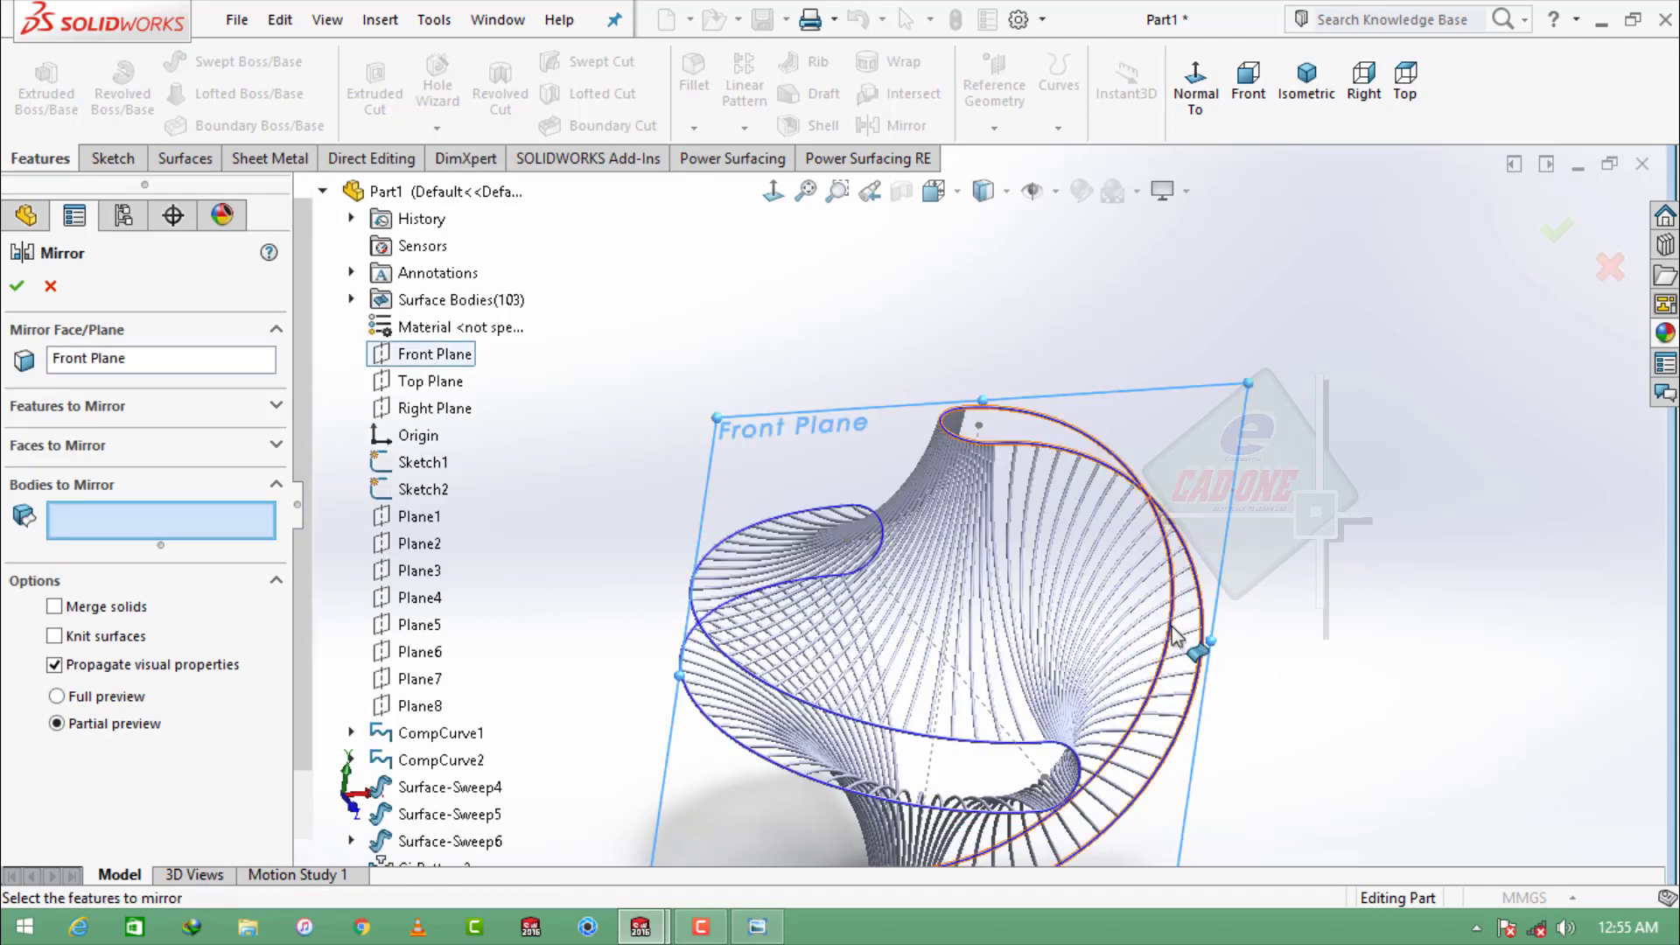
- Add the vertical loop's patterned strands CirPattern3[1] to CirPattern3[12] to the bodies to mirror
middle_click_drag(1176, 638, 1131, 608)
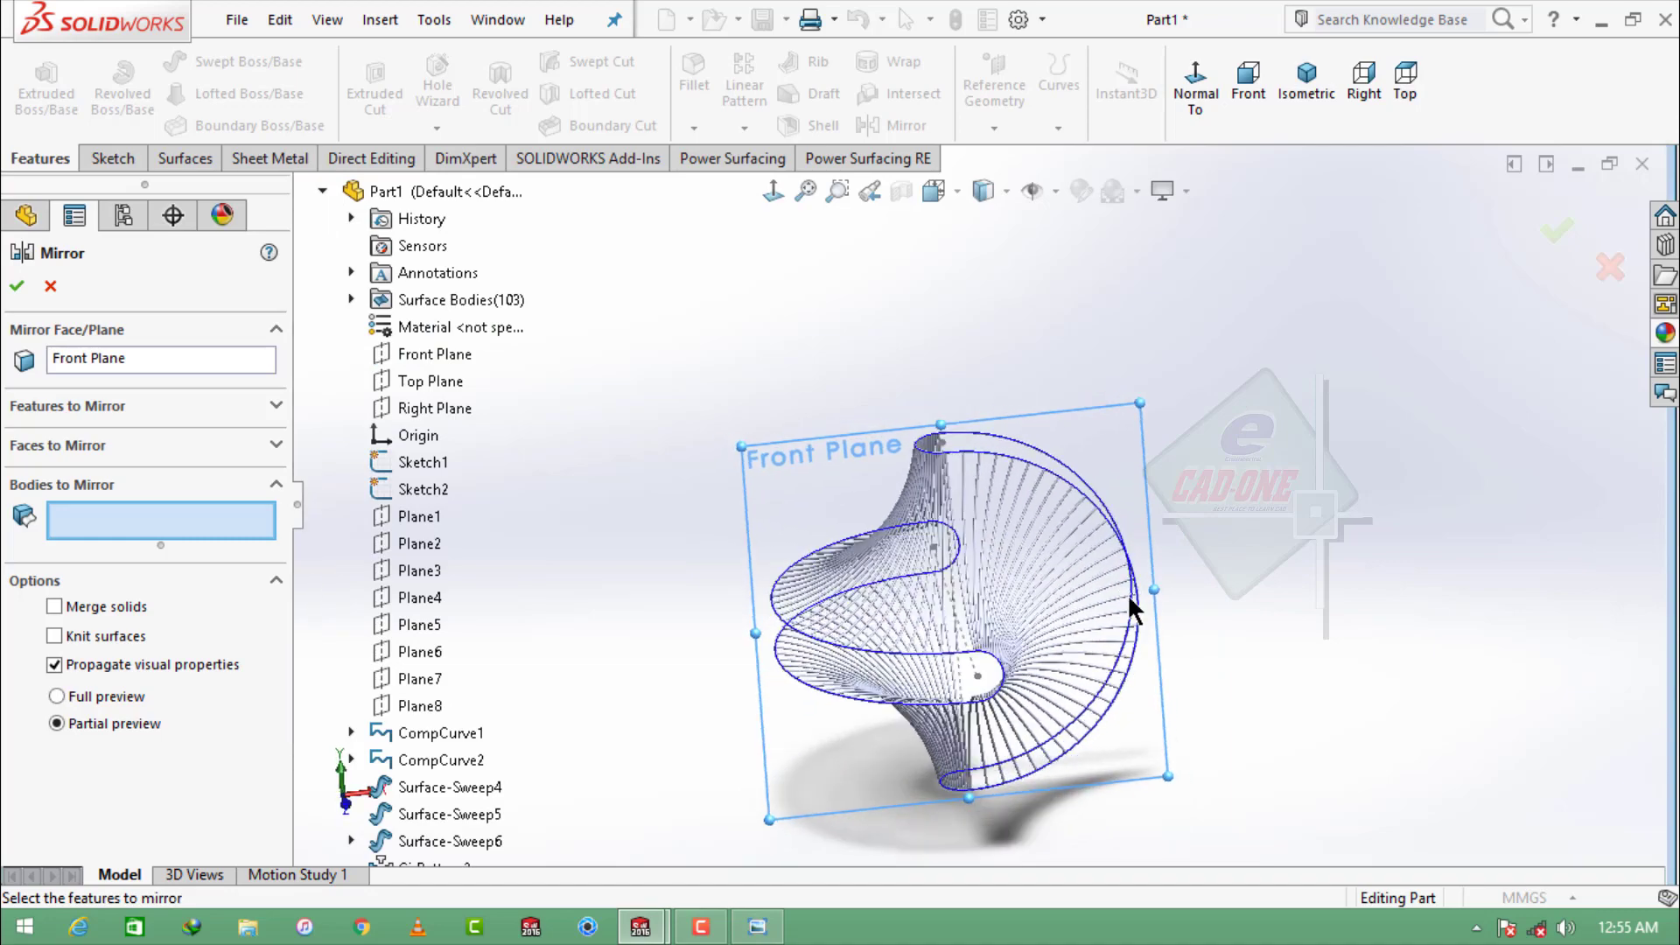
scroll(977, 508, "down", 3)
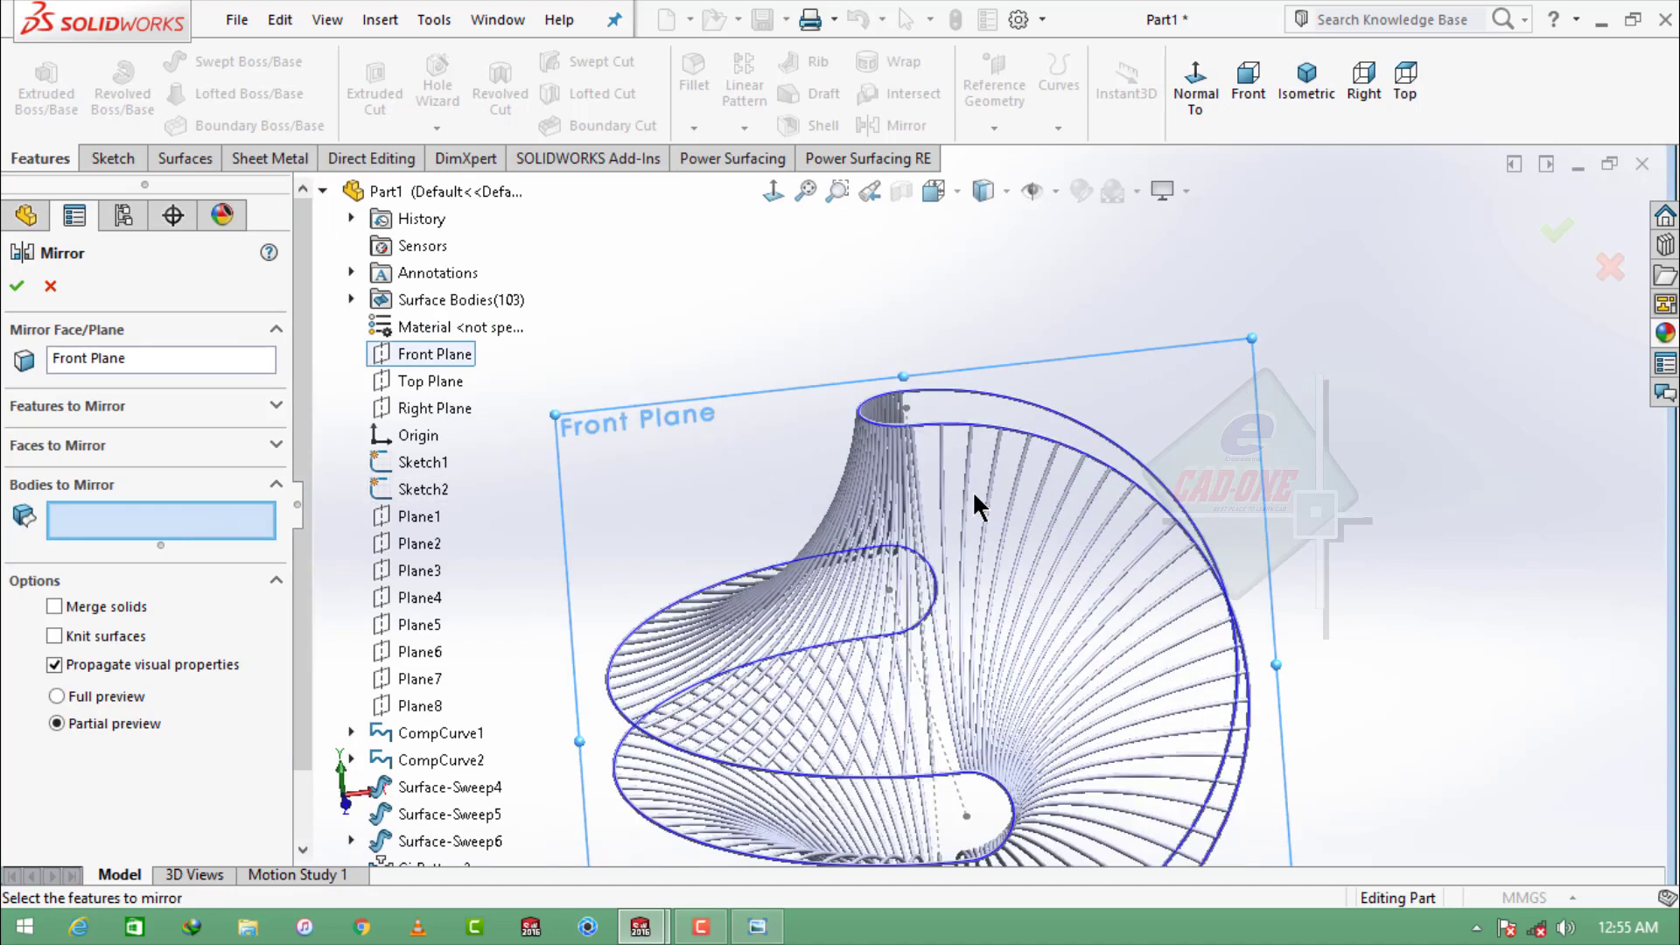
middle_click_drag(955, 539, 978, 591)
scroll(977, 595, "down", 4)
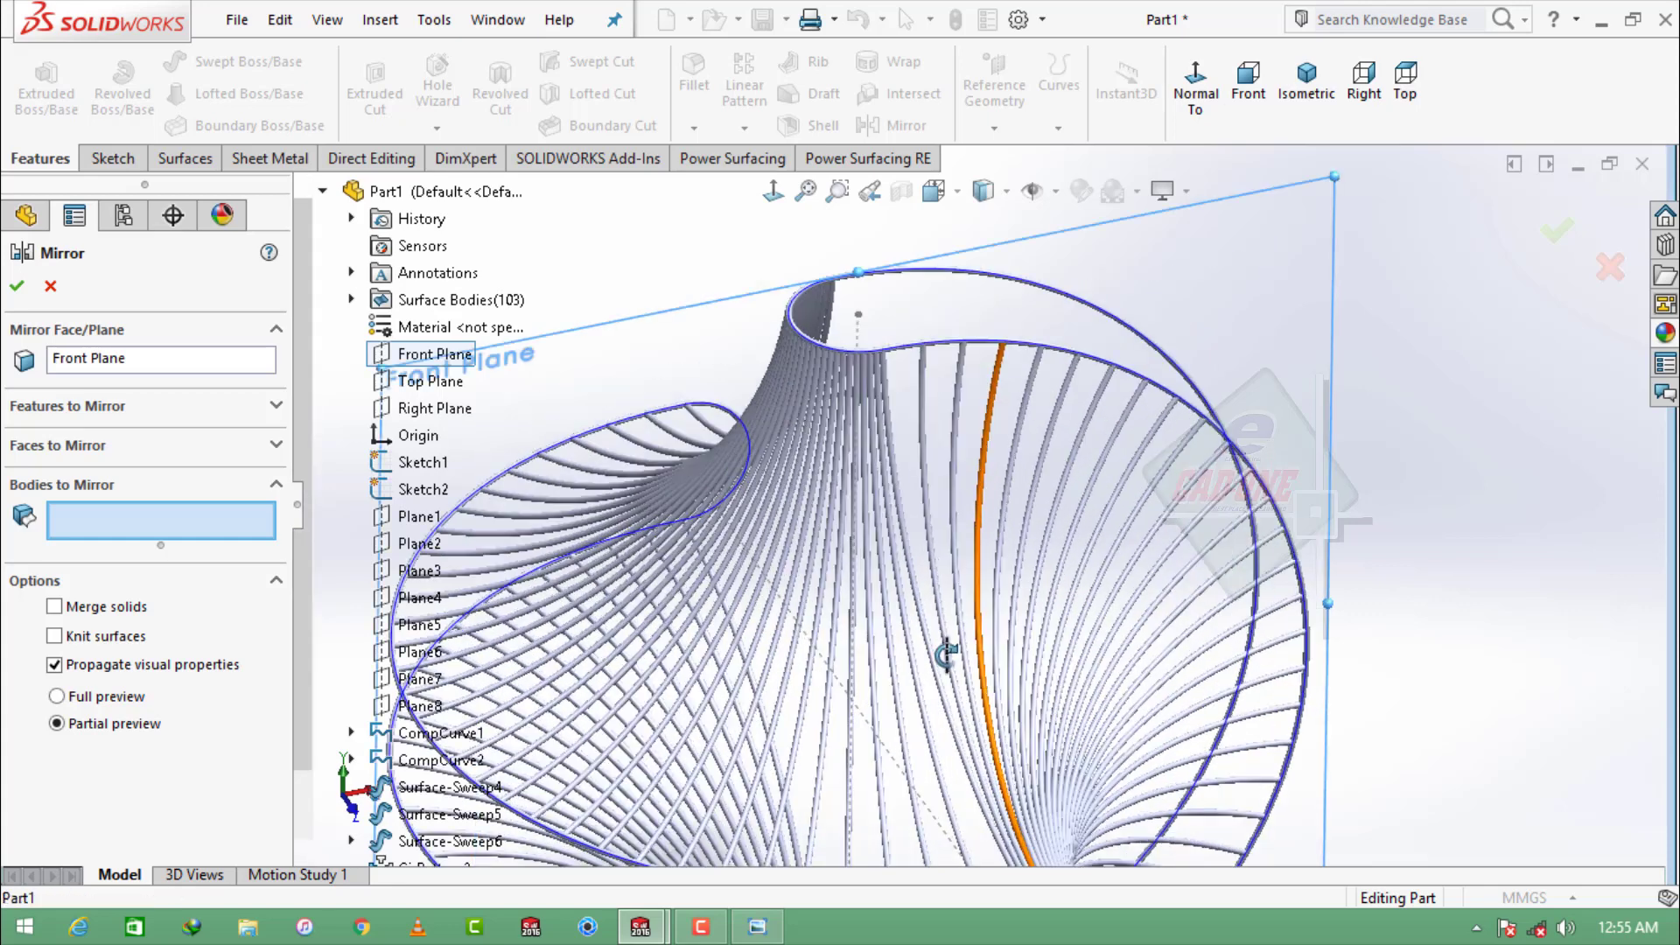
left_click(918, 393)
left_click(956, 394)
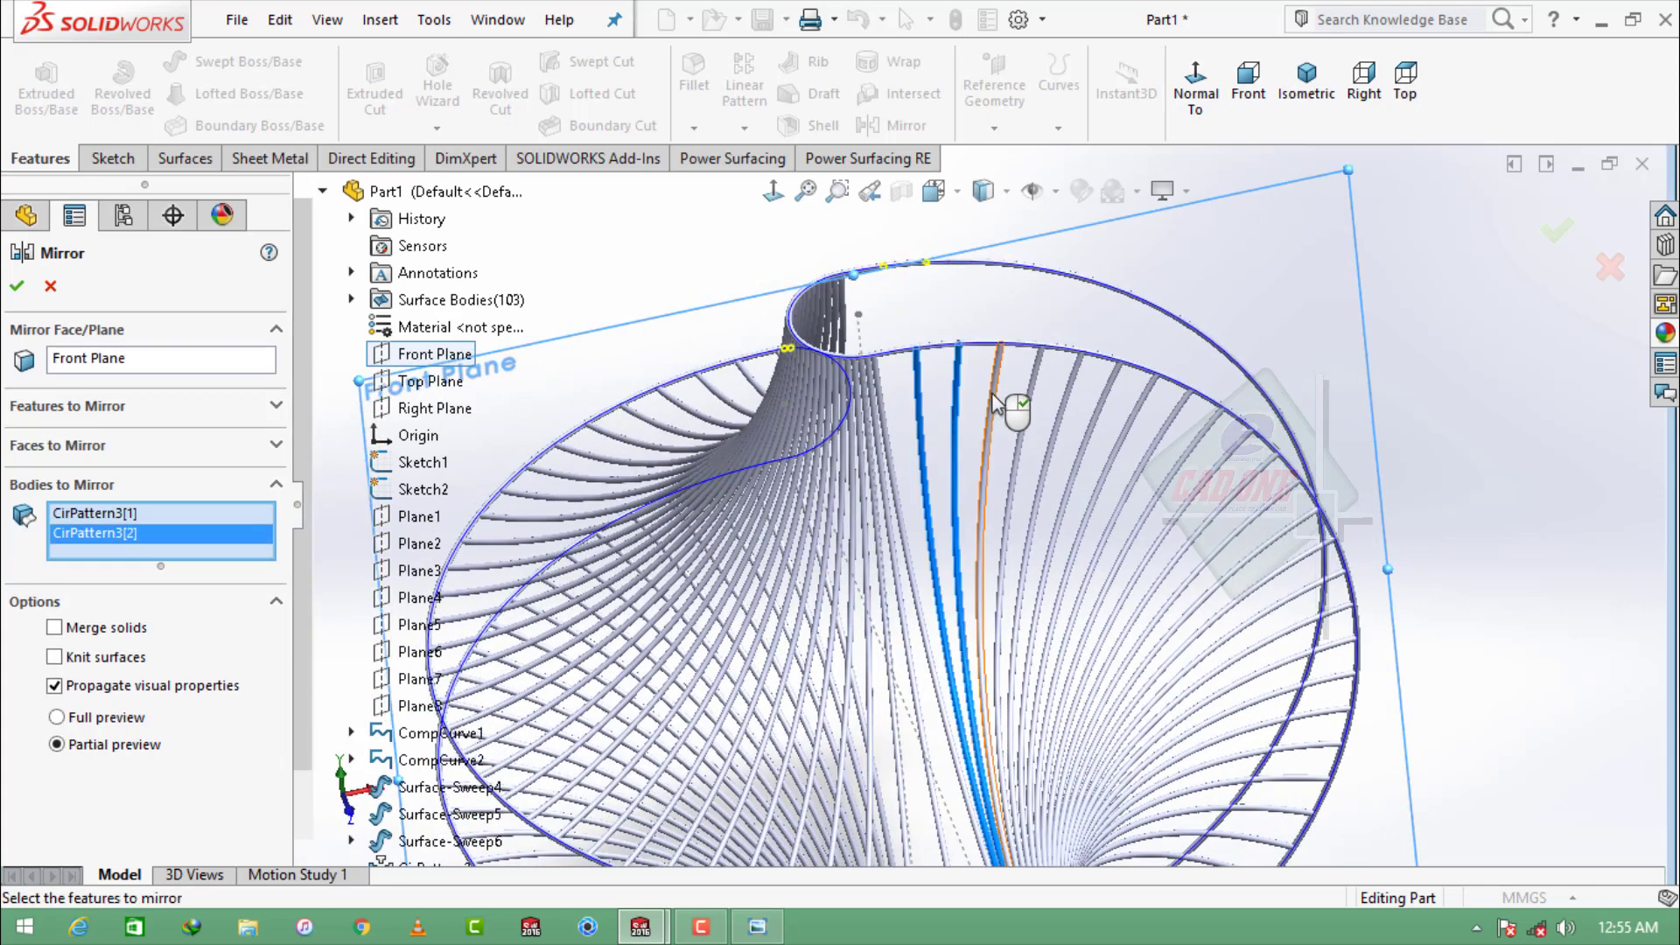
left_click(994, 396)
left_click(1030, 407)
left_click(1062, 423)
left_click(1085, 453)
left_click(1104, 481)
left_click(1144, 518)
left_click(1166, 546)
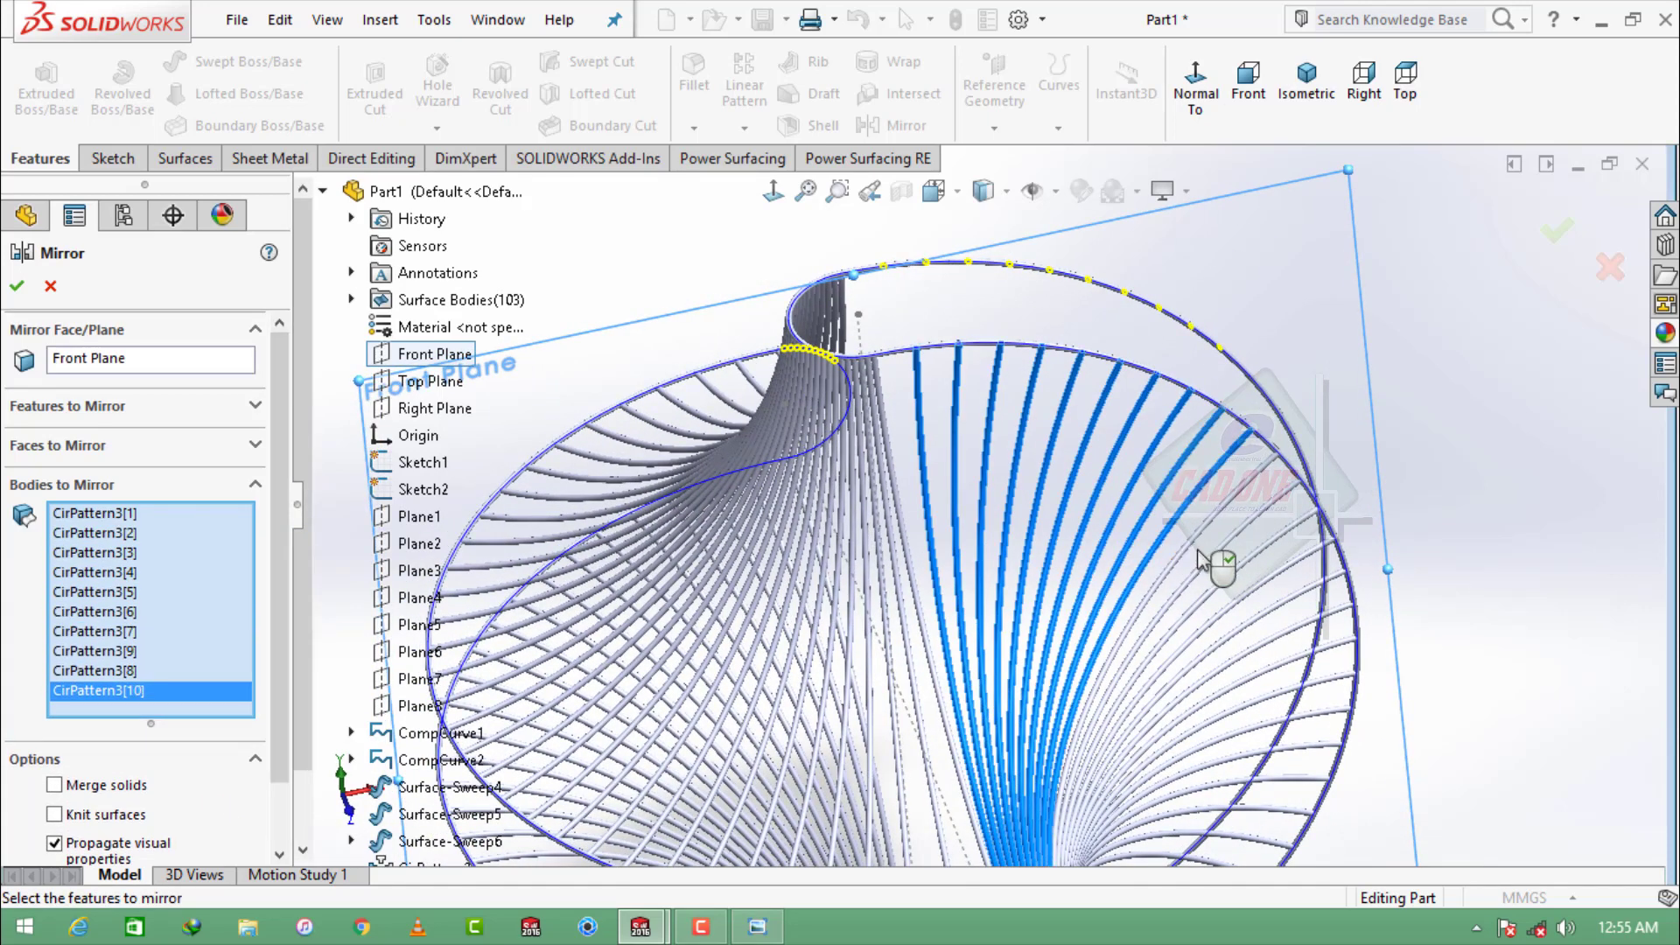
left_click(1201, 550)
left_click(1218, 506)
- From the front view, add the strands from CirPattern3[13] onward around the outer side of the half circle to the selection
left_click(1247, 92)
scroll(1120, 516, "down", 3)
left_click(1077, 387)
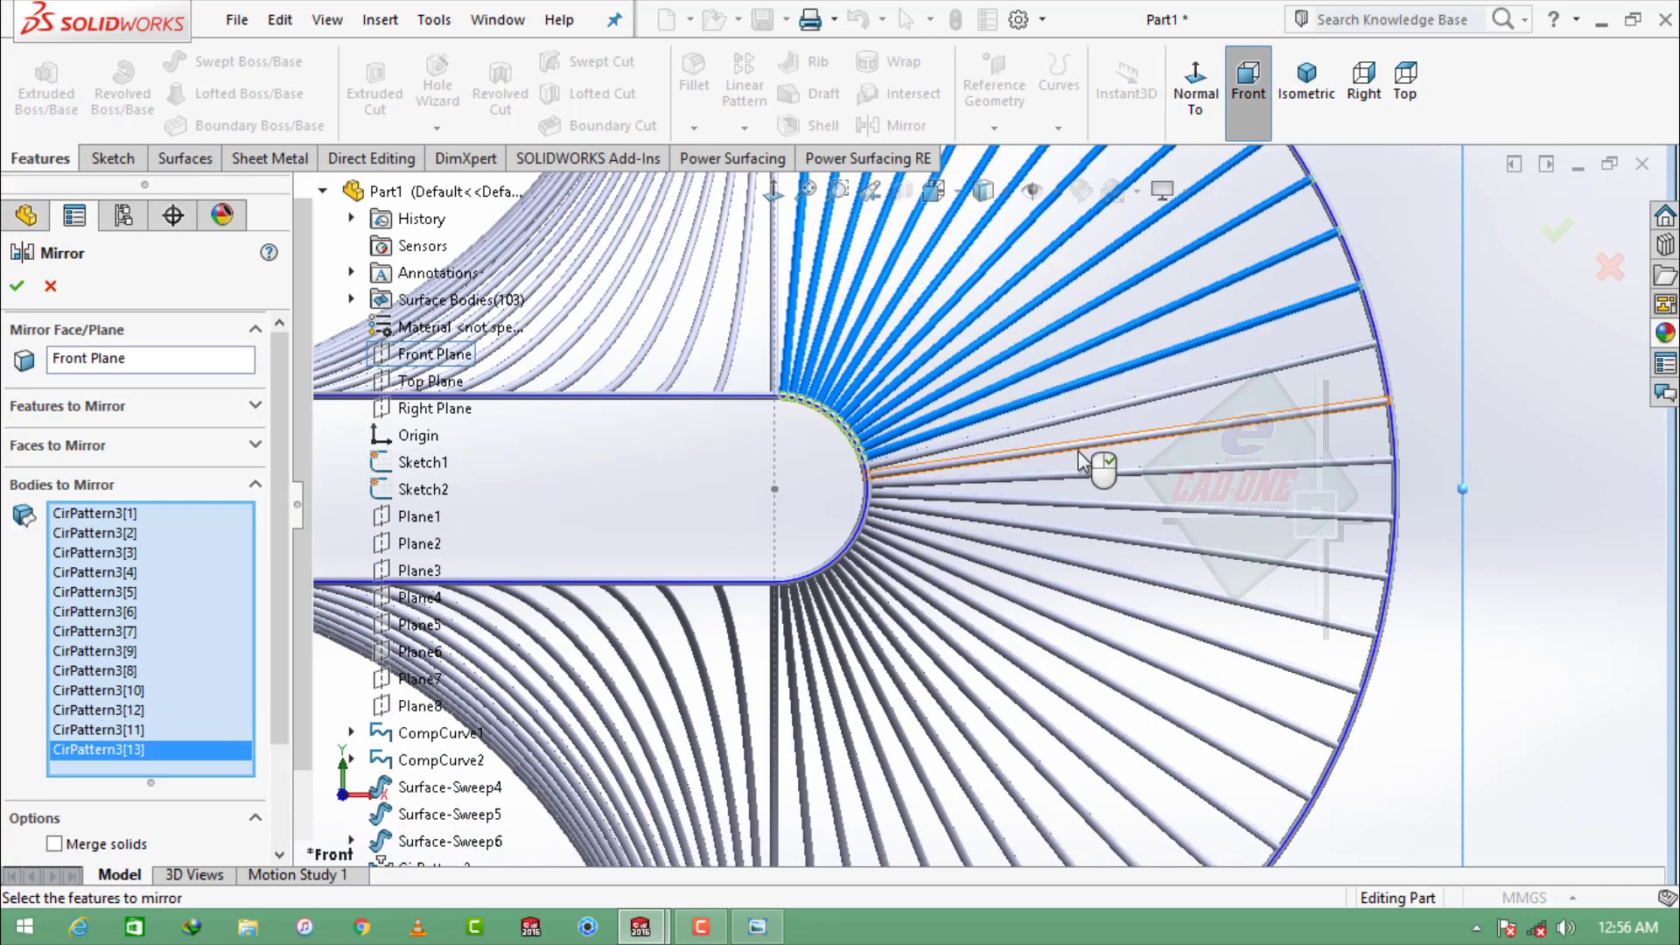
left_click(1084, 447)
left_click(1094, 475)
left_click(1099, 536)
left_click(1086, 599)
scroll(1067, 667, "down", 4)
left_click(1019, 679)
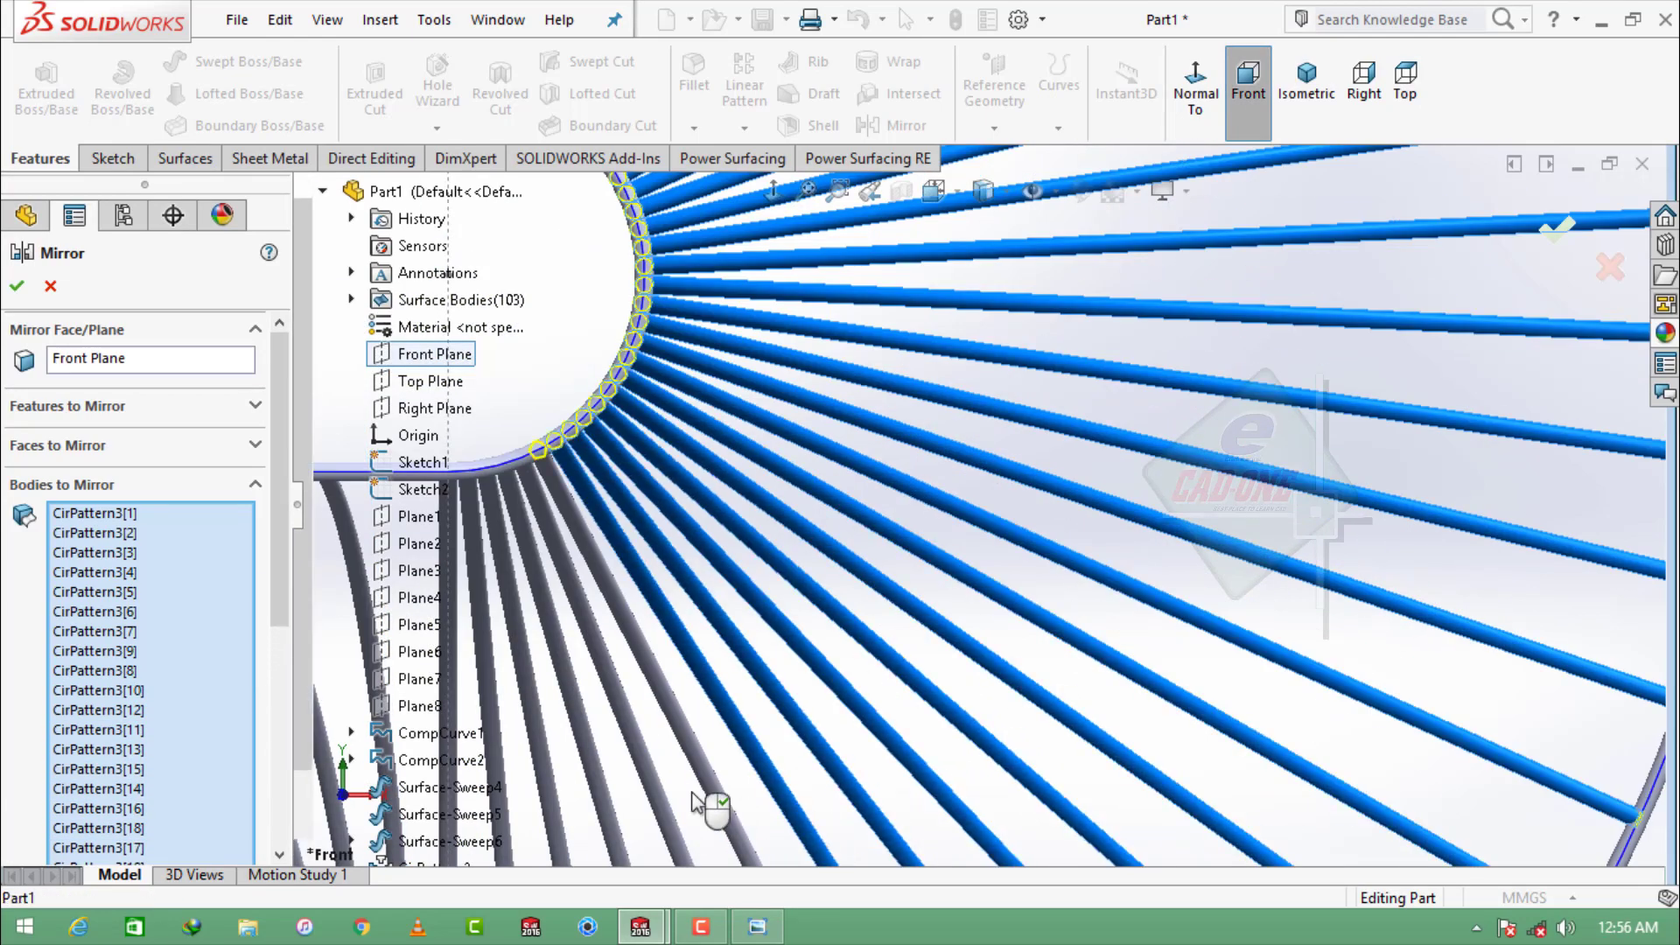
- Add the remaining strands at the lower end of the vertical loop to the selection and create the mirror about the Front Plane
scroll(788, 735, "up", 5)
left_click(864, 693)
scroll(875, 516, "up", 2)
scroll(921, 333, "down", 2)
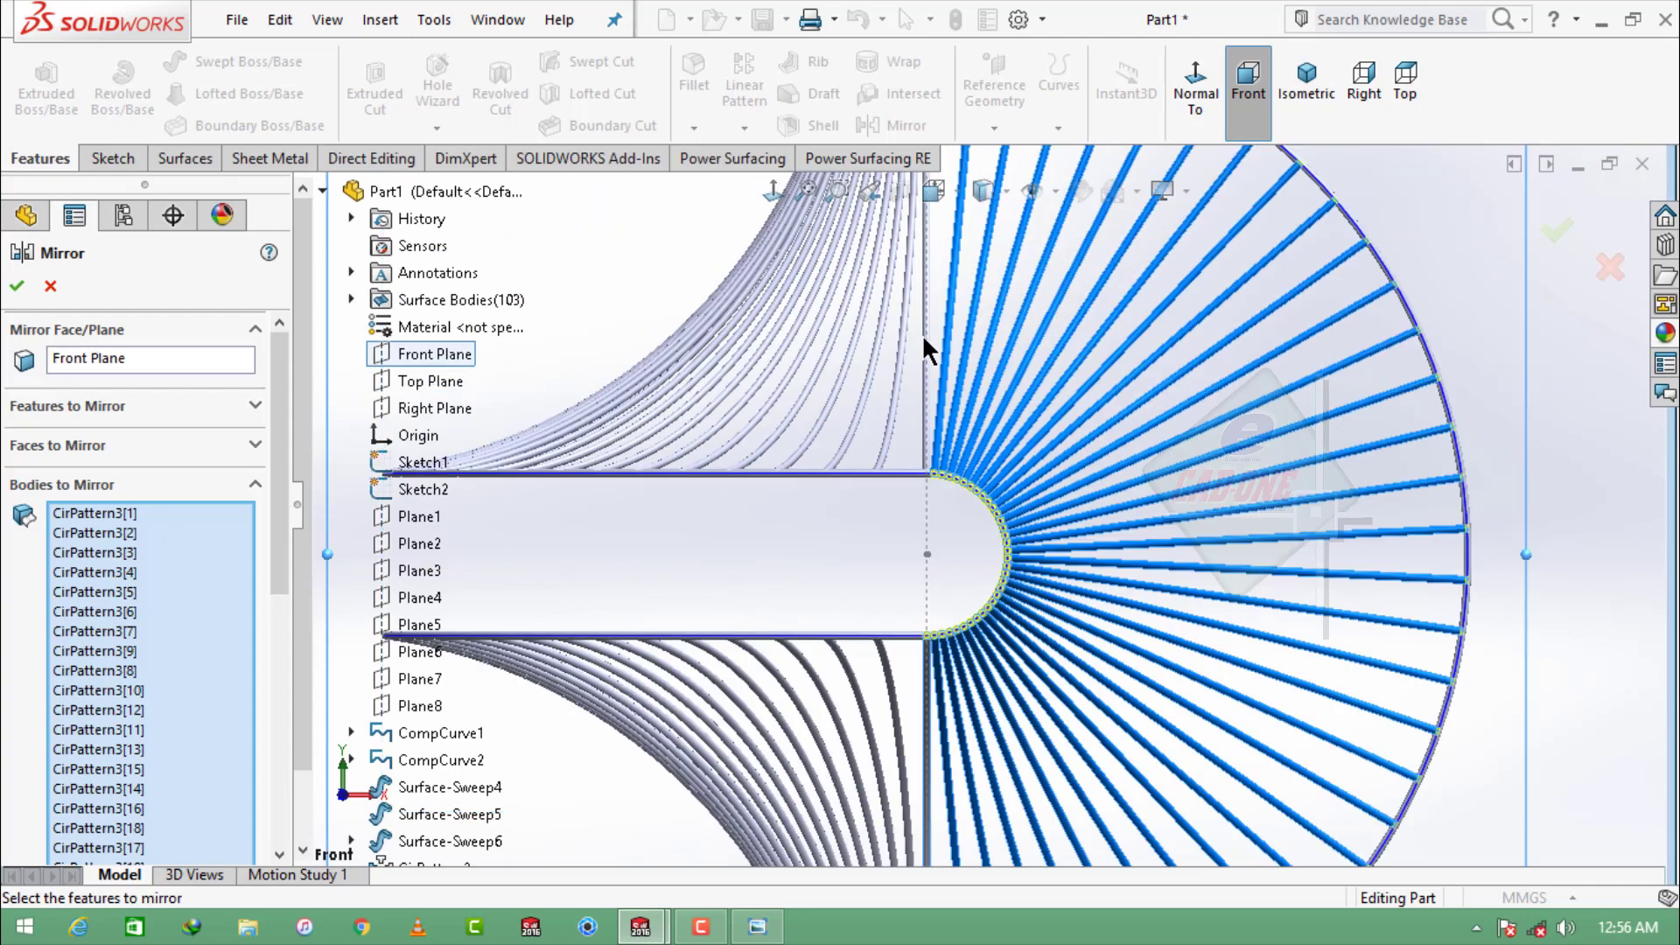
scroll(922, 553, "down", 3)
scroll(963, 613, "up", 5)
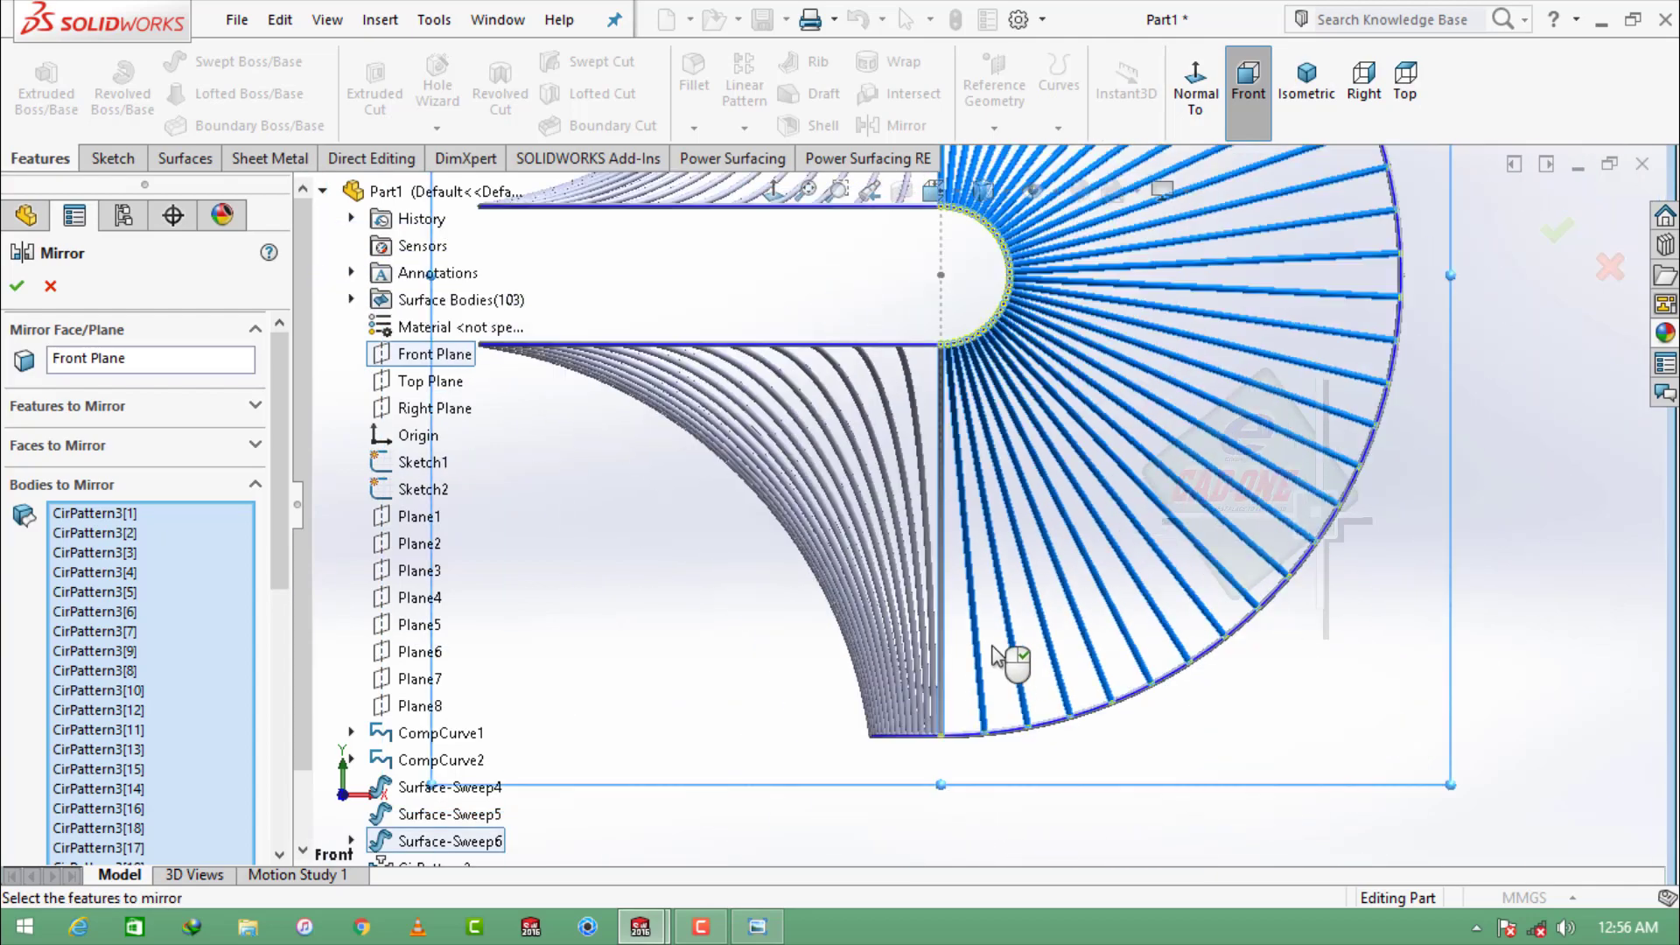
middle_click_drag(723, 554, 1194, 407)
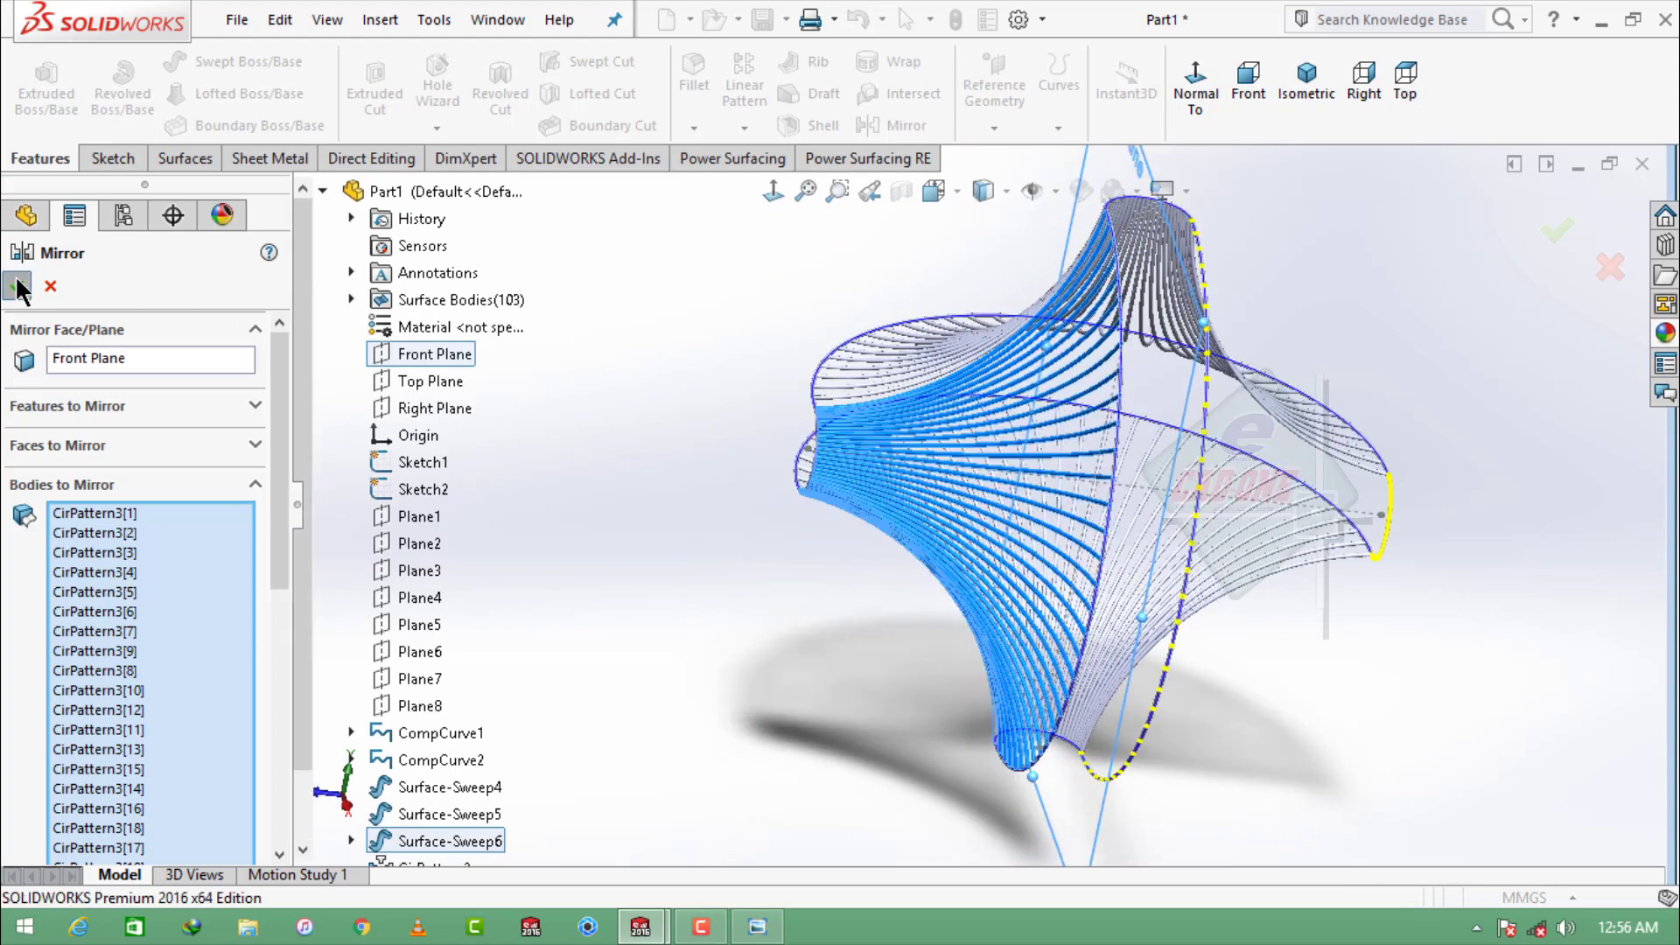
left_click(17, 287)
middle_click_drag(1237, 626, 1263, 496)
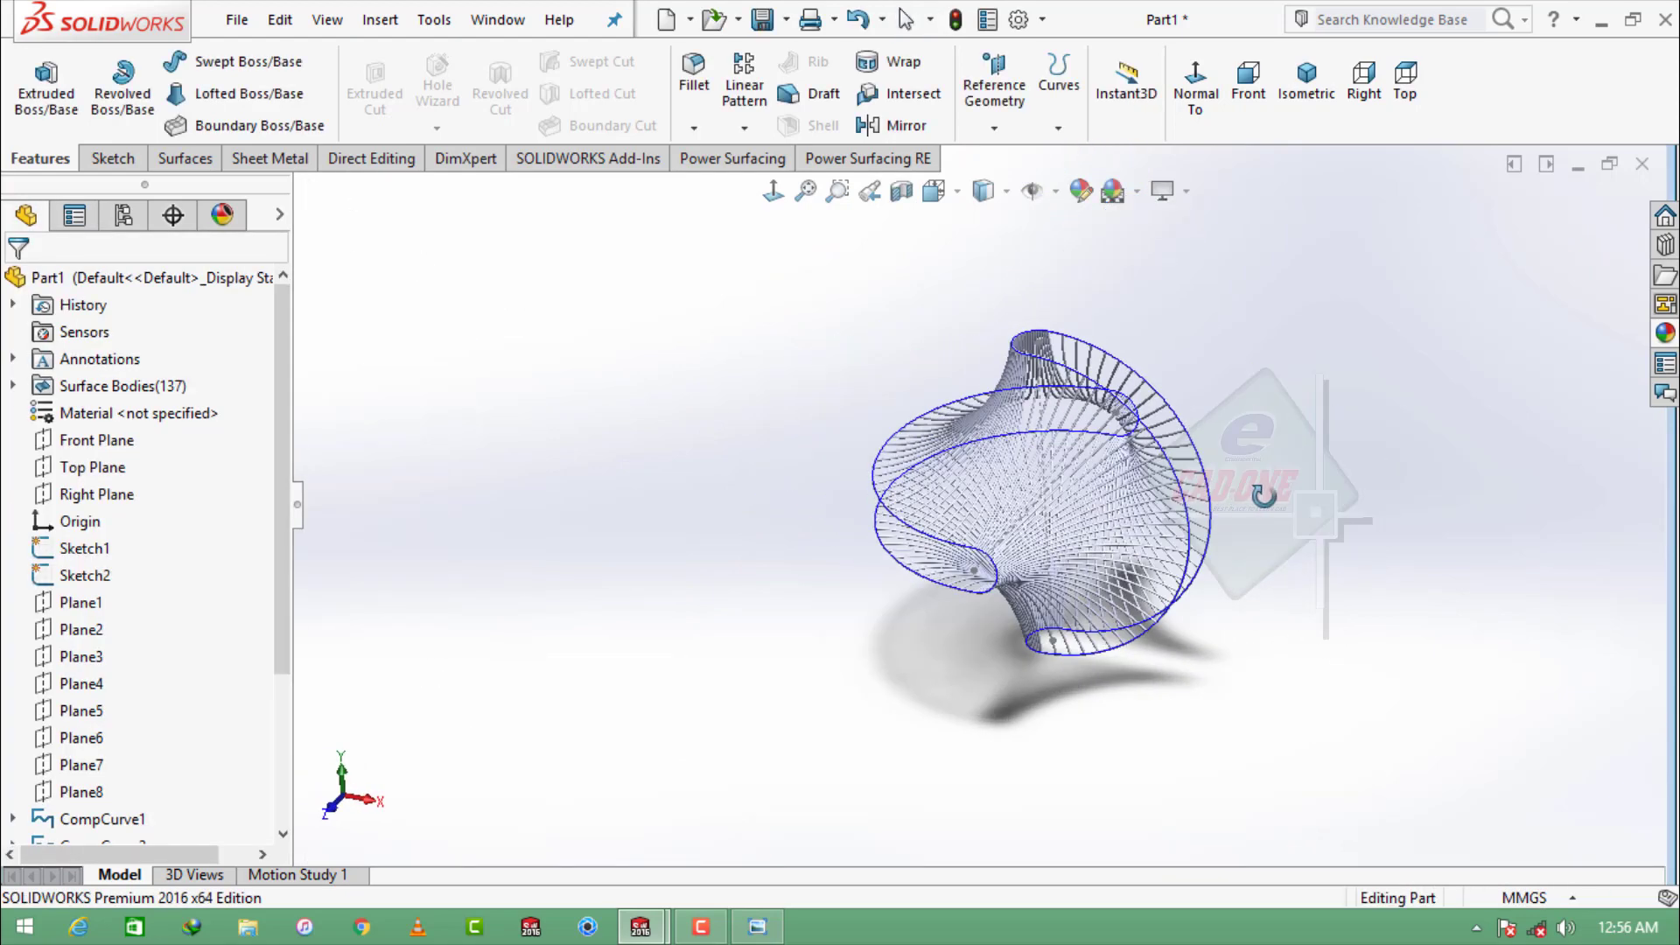
scroll(1209, 478, "down", 2)
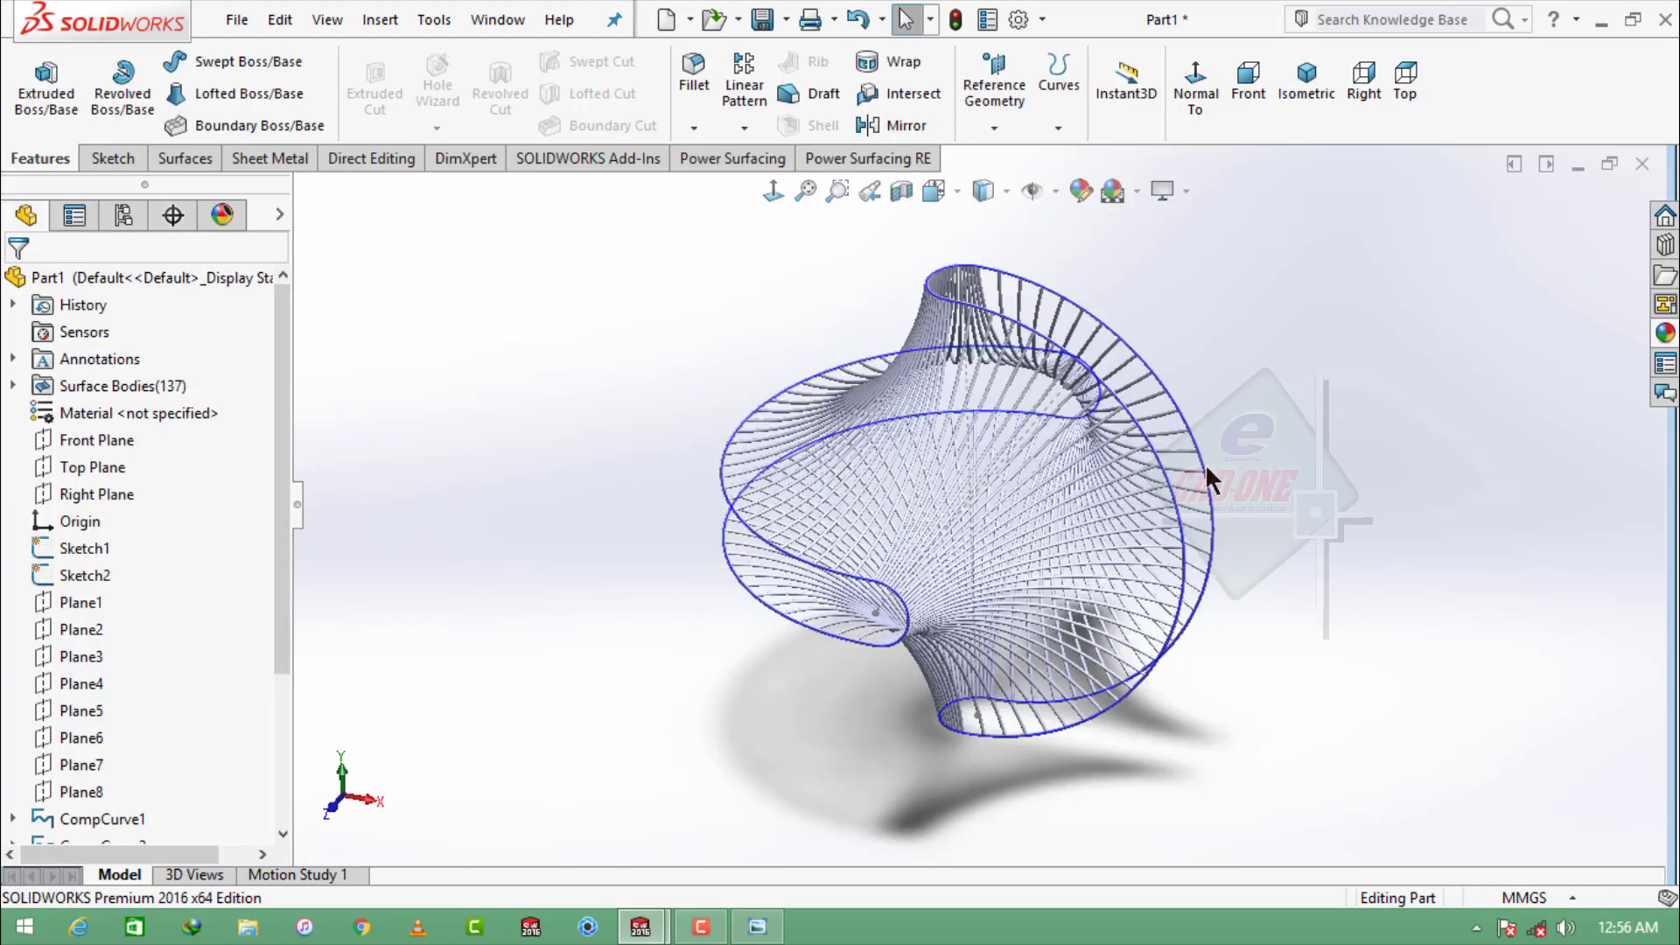
- Apply a darker grey-blue gradient scene as the background of the model
left_click(1138, 191)
left_click(1257, 473)
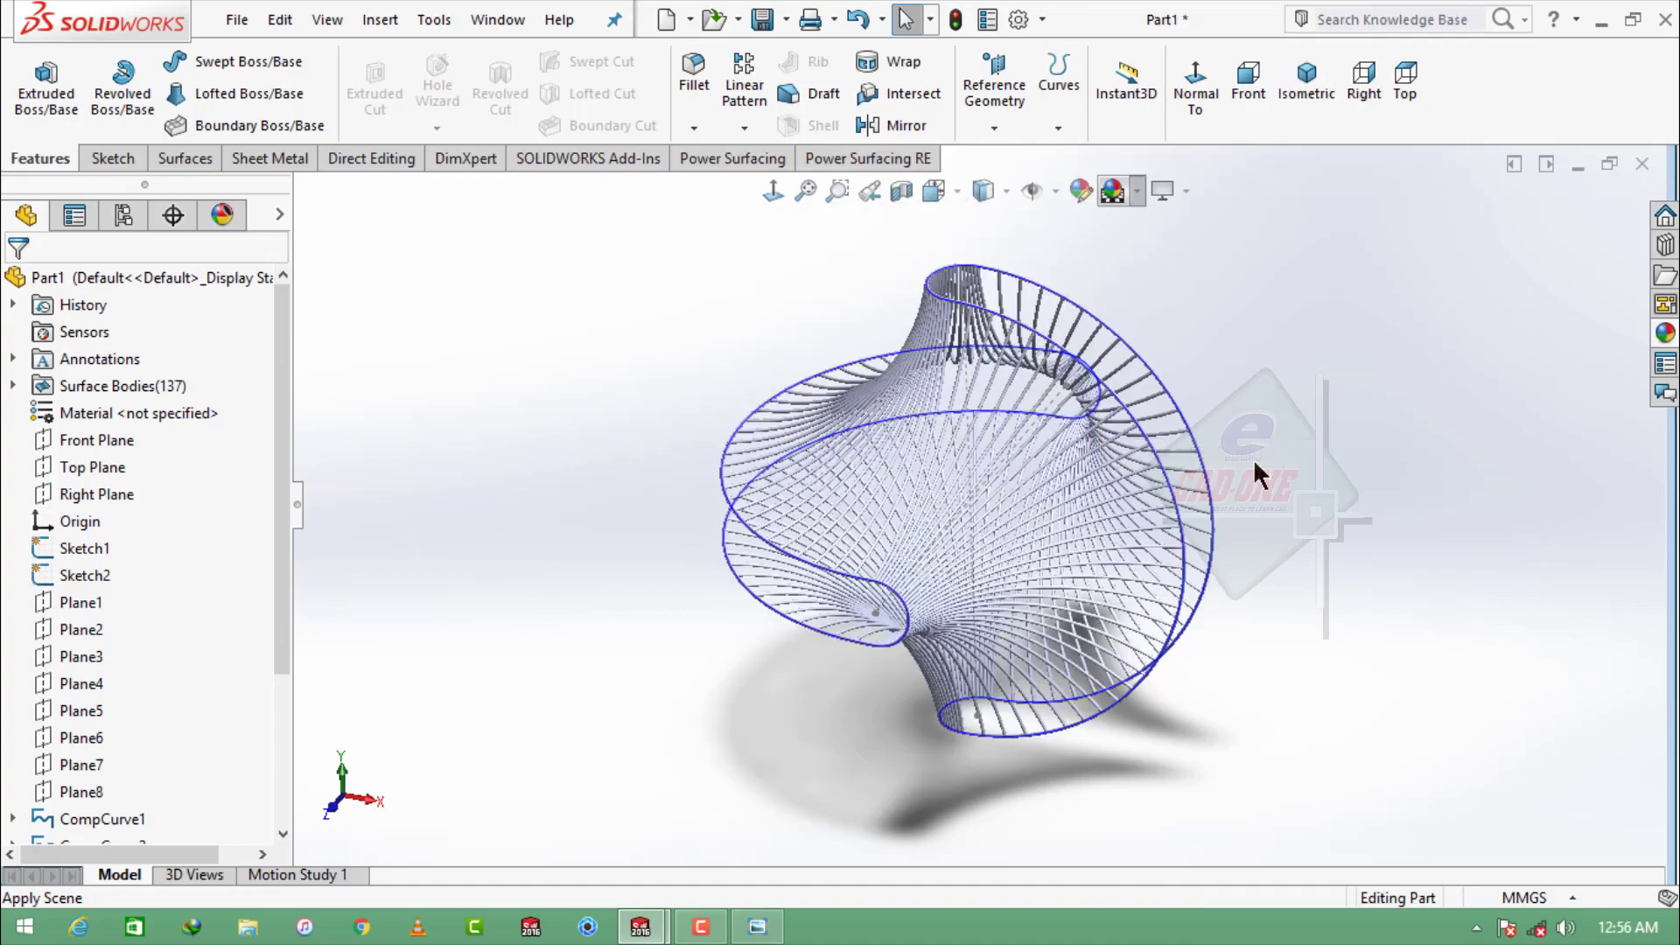
middle_click_drag(1243, 483, 1295, 543)
- Apply the matte steel appearance from the Metal > Steel library to the whole part
left_click(1664, 334)
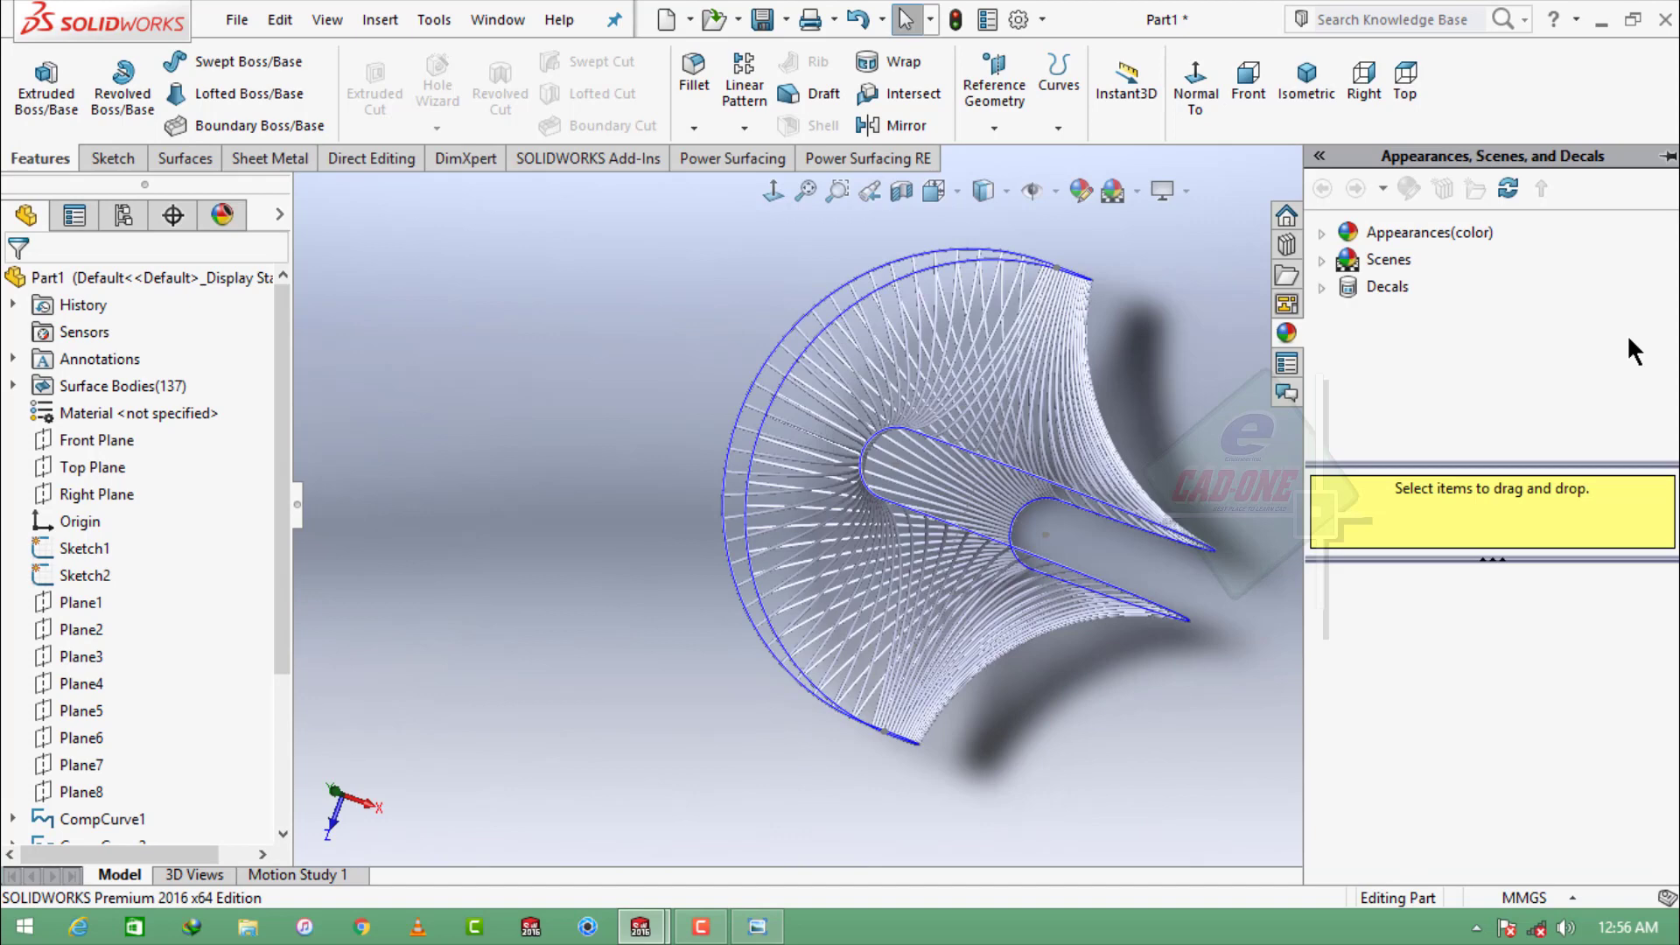
left_click(1323, 234)
double_click(1366, 287)
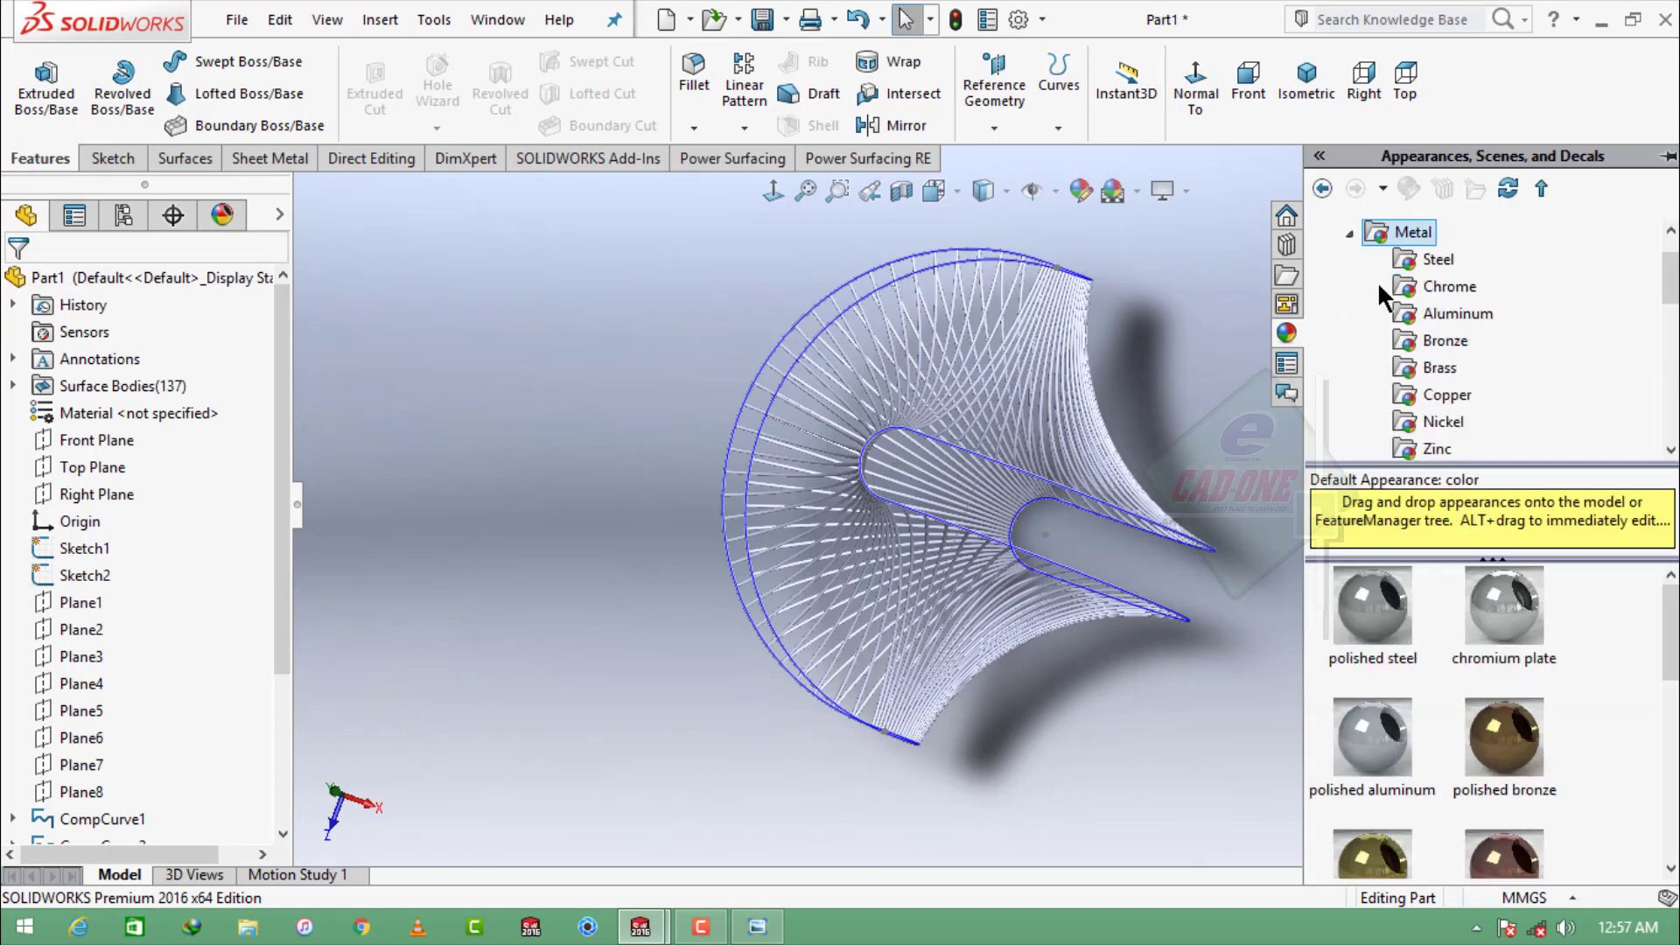
left_click(1439, 261)
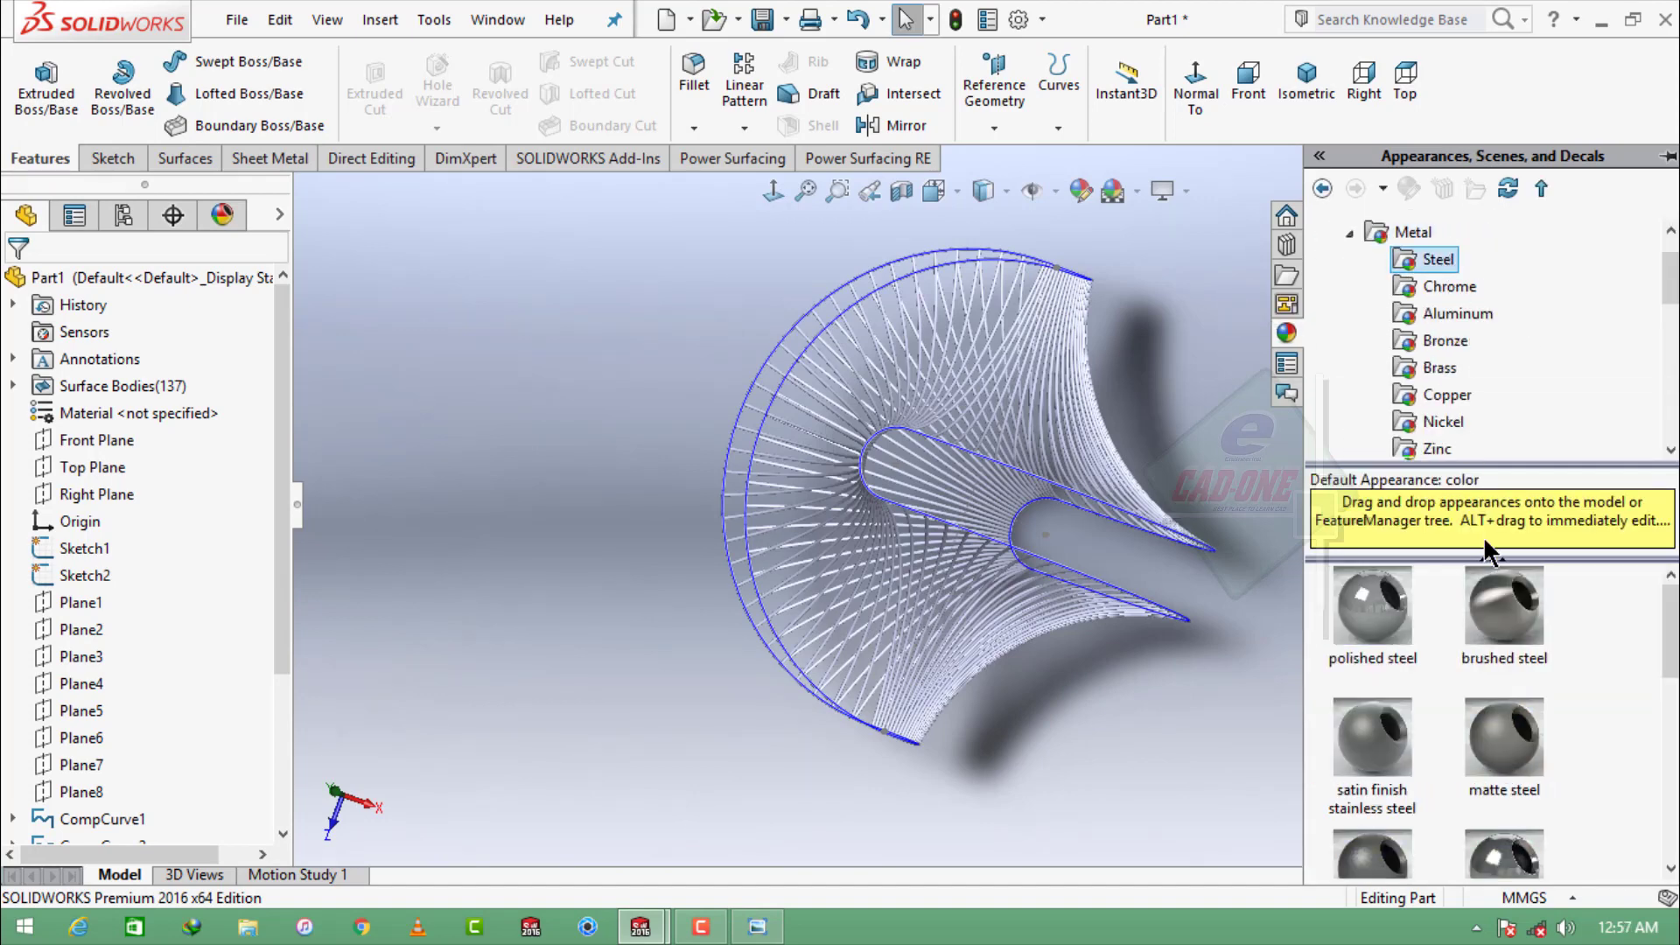
double_click(1506, 710)
left_click(1199, 667)
- Hide the composite curve CompCurve1 that runs along the wire loop
middle_click_drag(1200, 667, 1037, 455)
scroll(1038, 455, "down", 2)
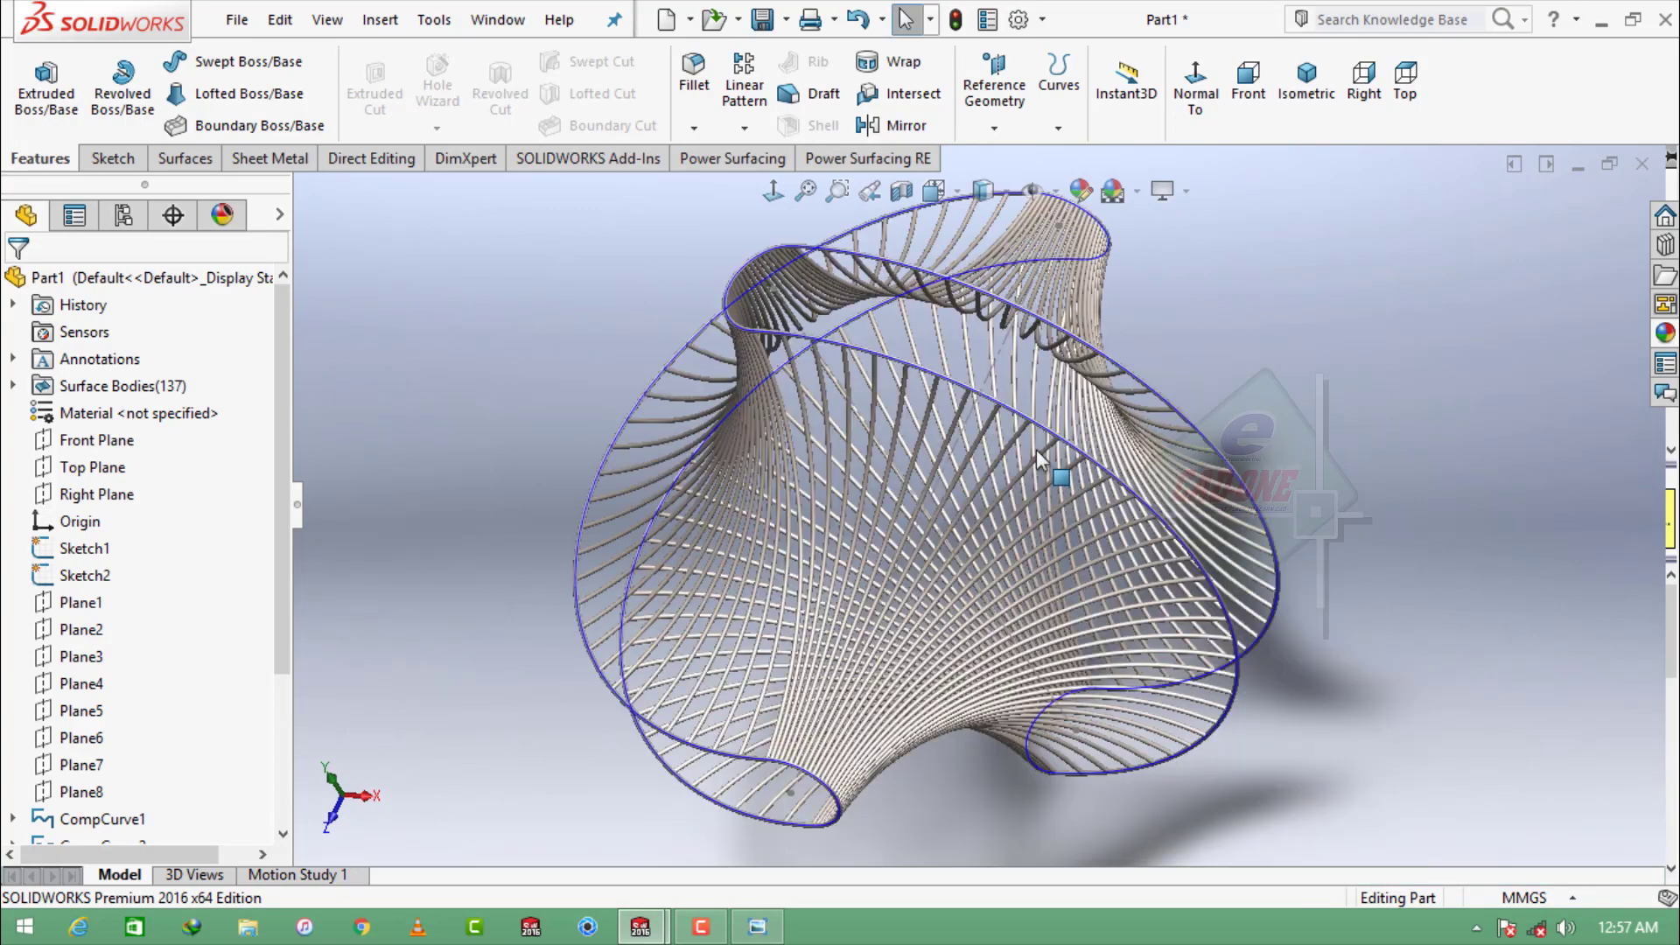
scroll(1038, 455, "down", 3)
scroll(1013, 442, "up", 3)
scroll(1006, 412, "down", 2)
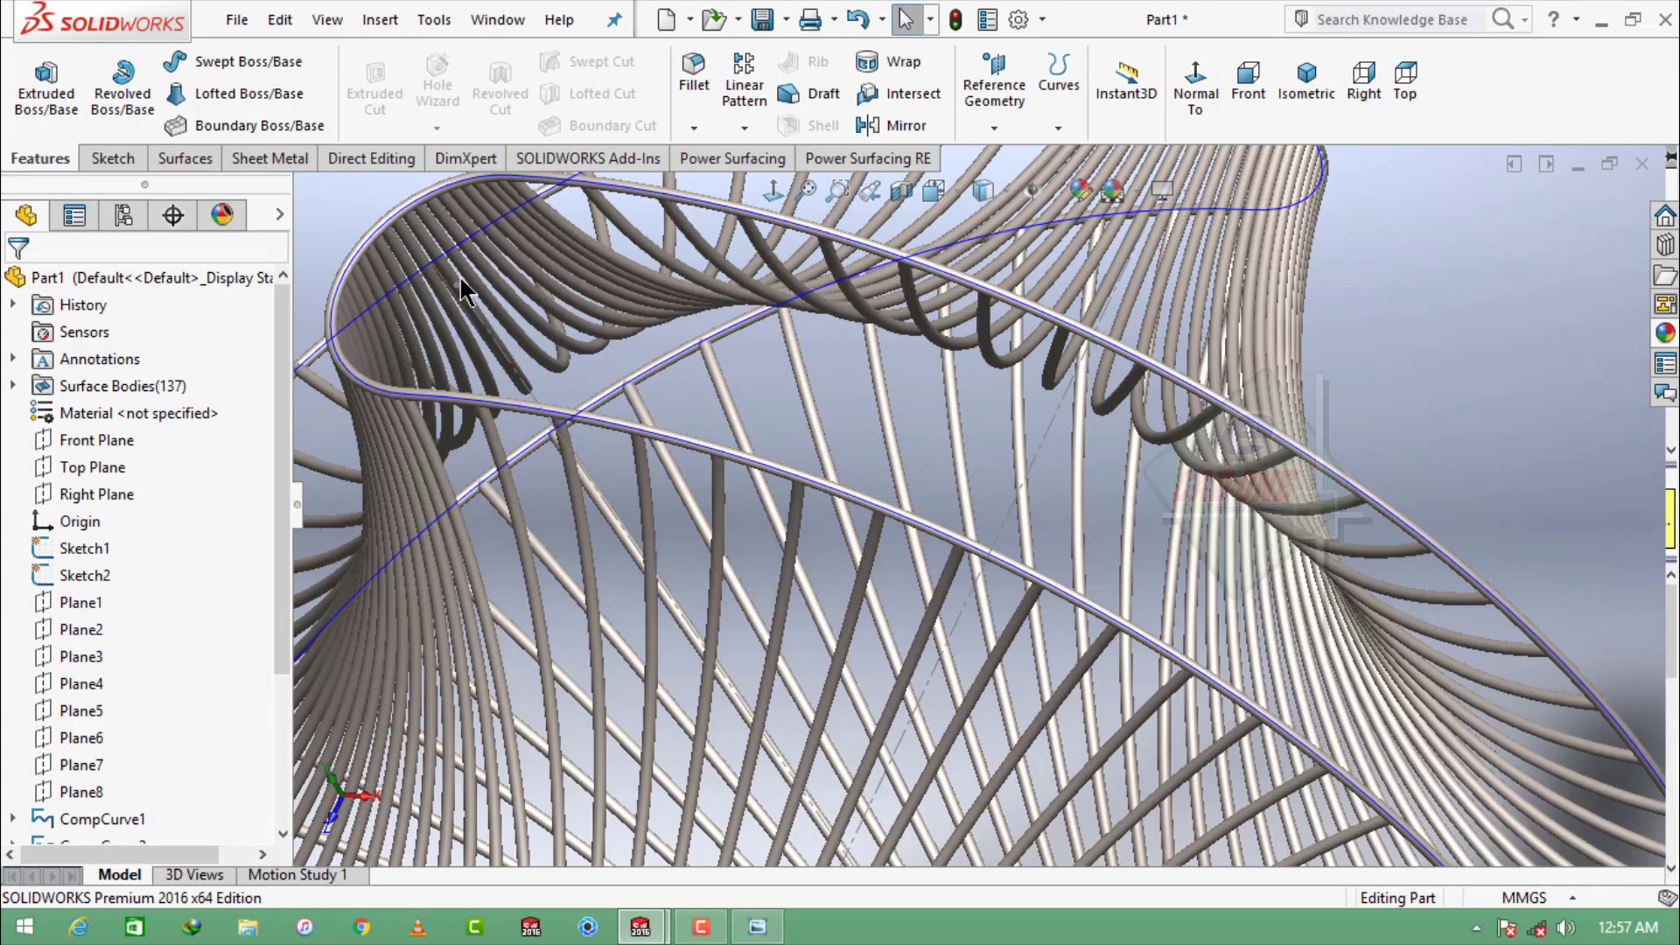
left_click(376, 301)
left_click(476, 233)
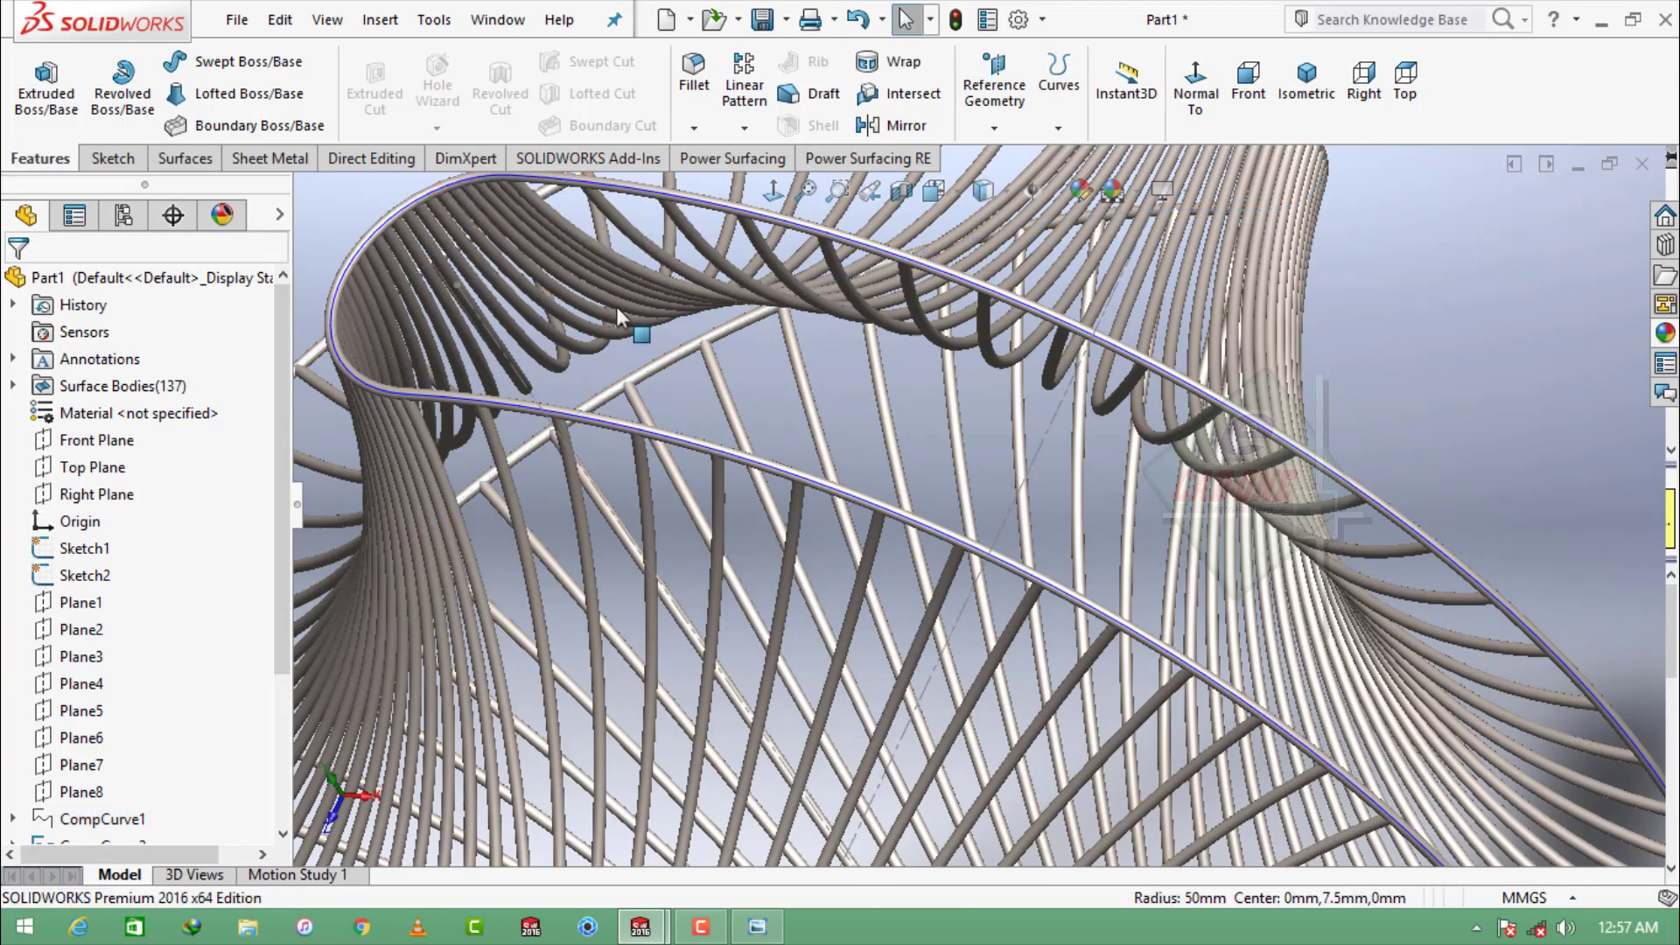
- Hide the sketch holding the centerline inside the model and the remaining composite curve CompCurve2 on the front wire loop
left_click(1042, 435)
left_click(1146, 360)
scroll(1102, 542, "up", 4)
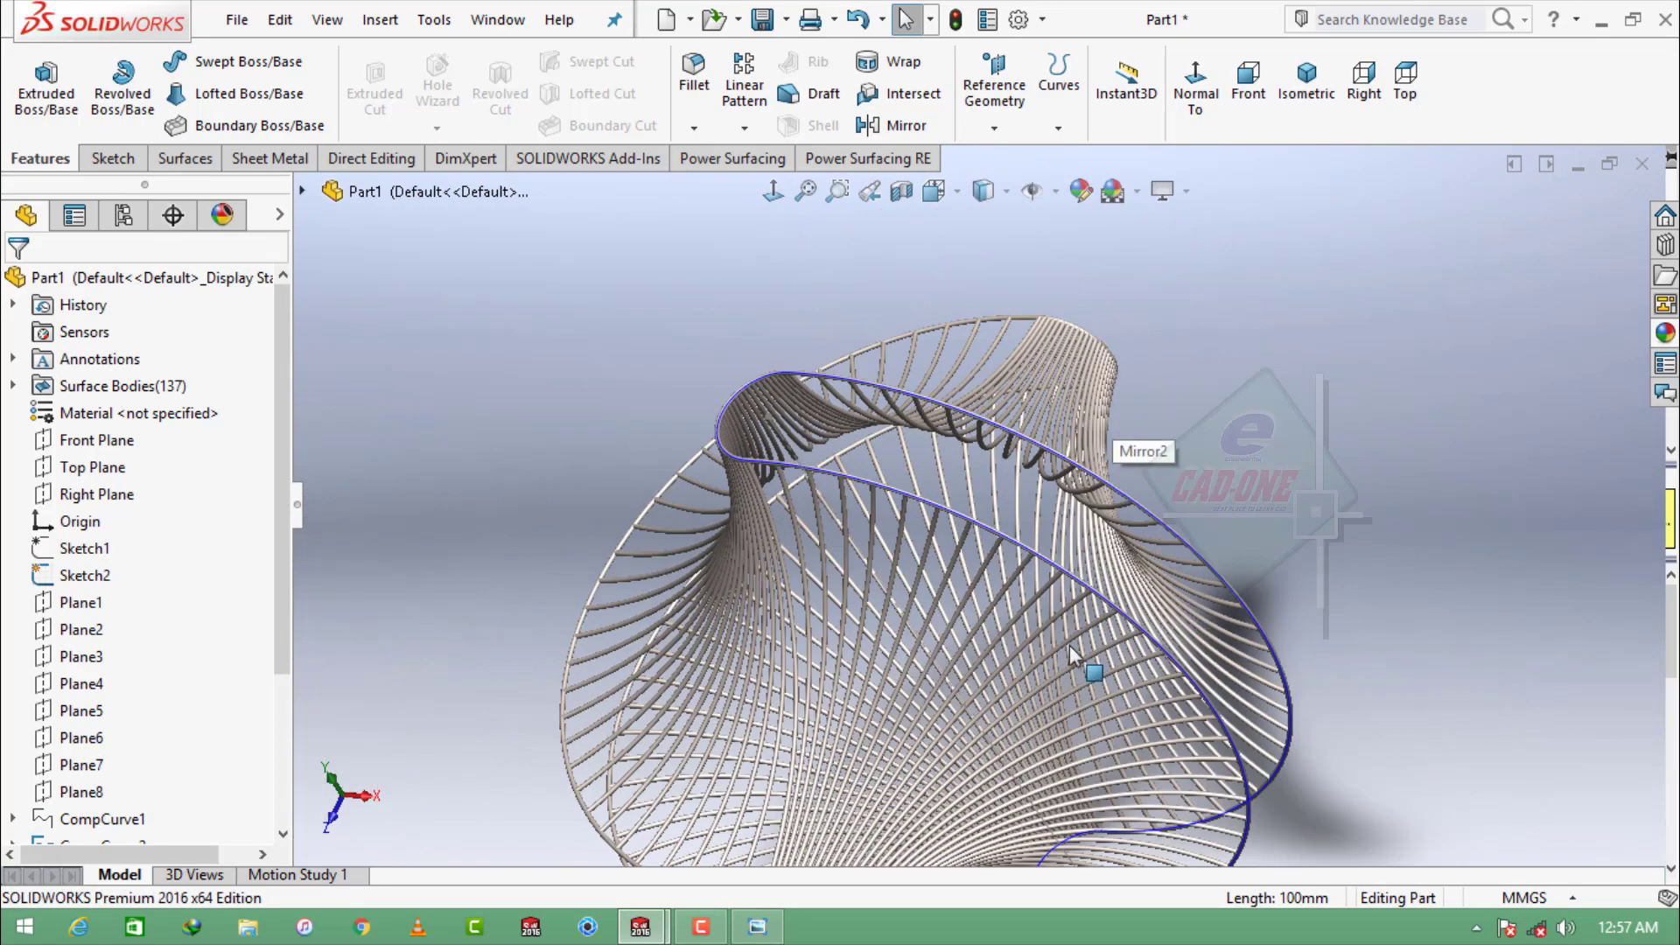
scroll(1085, 630, "down", 6)
scroll(1015, 523, "down", 2)
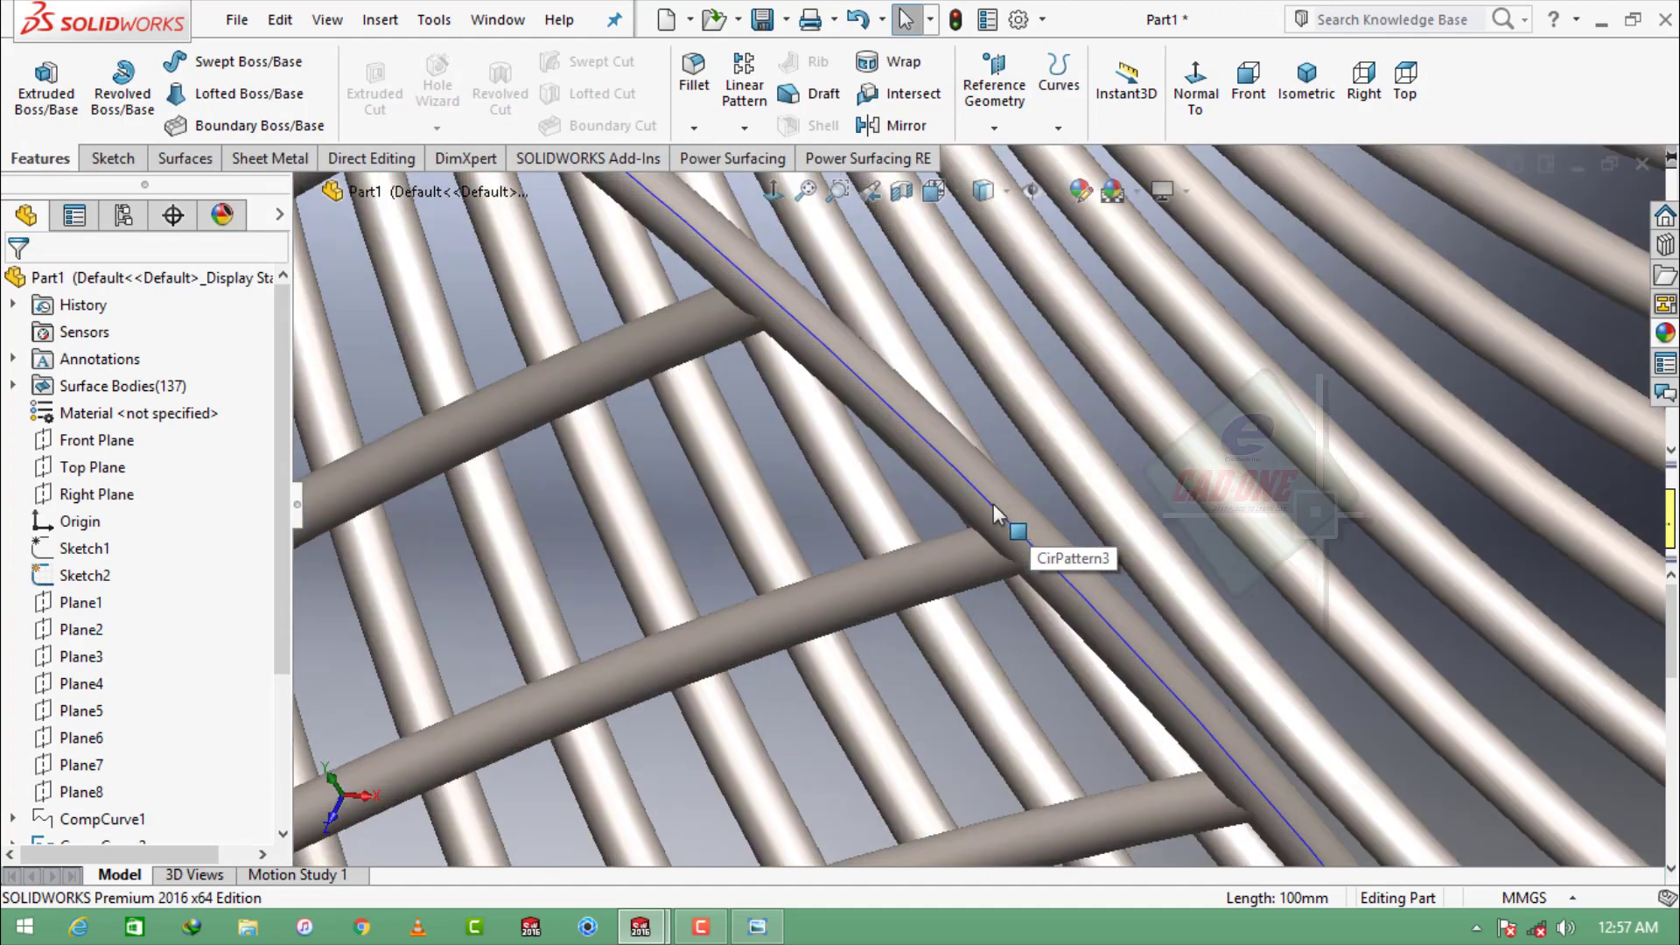
left_click(1002, 527)
left_click(1086, 439)
scroll(1105, 450, "up", 5)
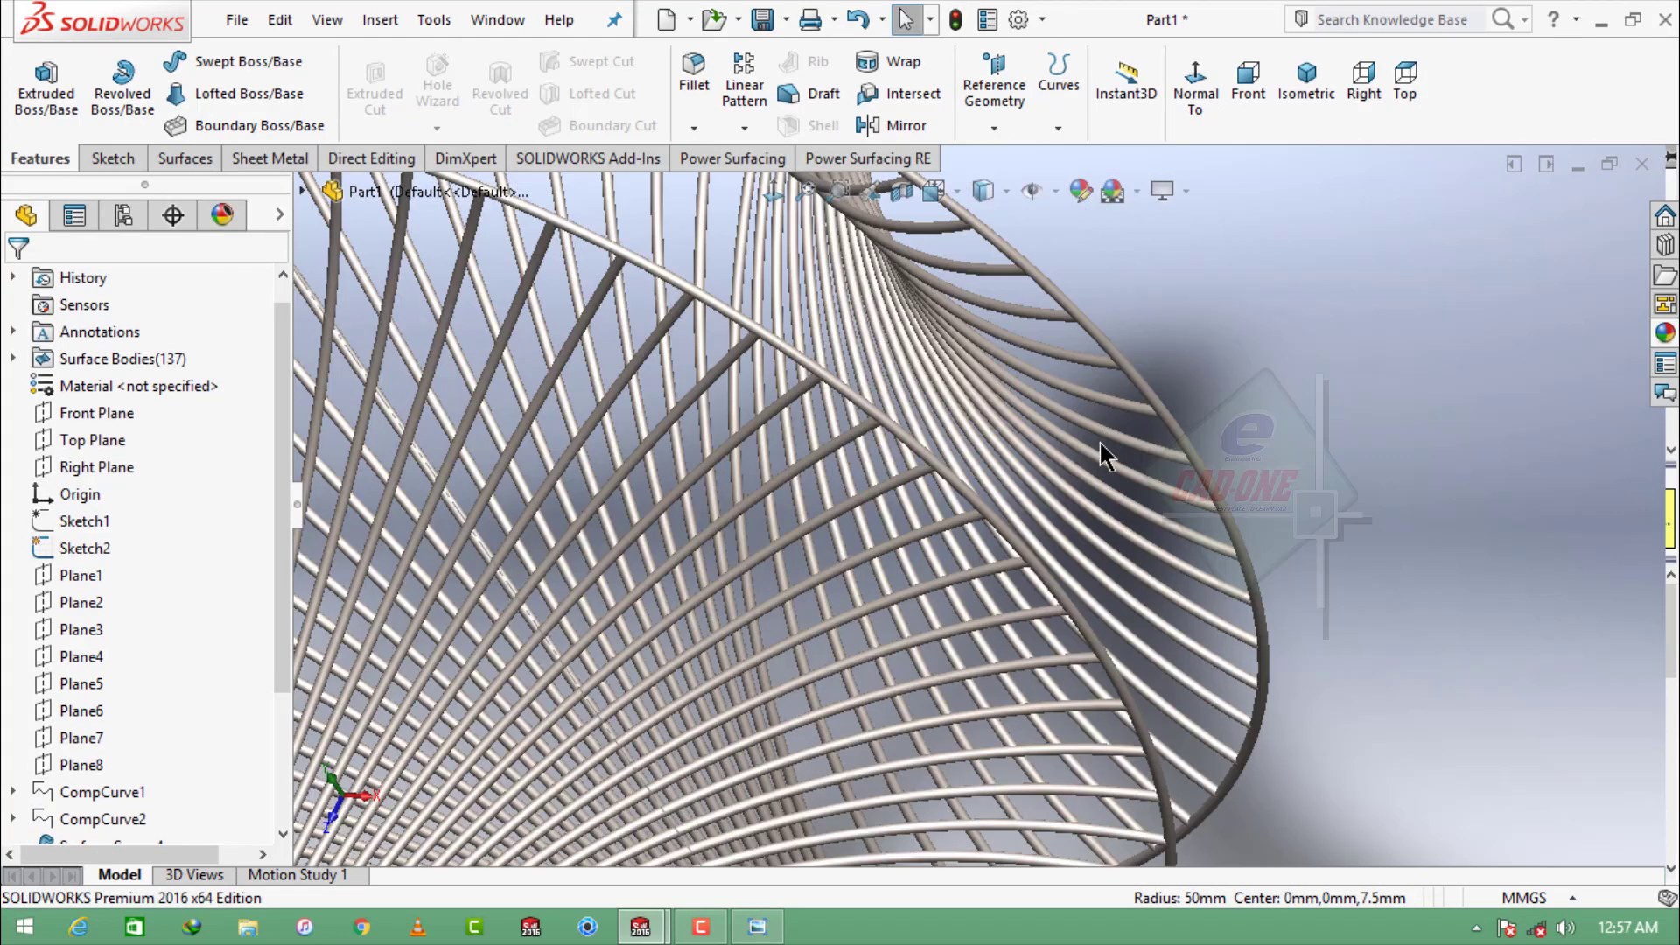
- Examine the finished wire model in the isometric view and from several rotated directions
left_click(1302, 96)
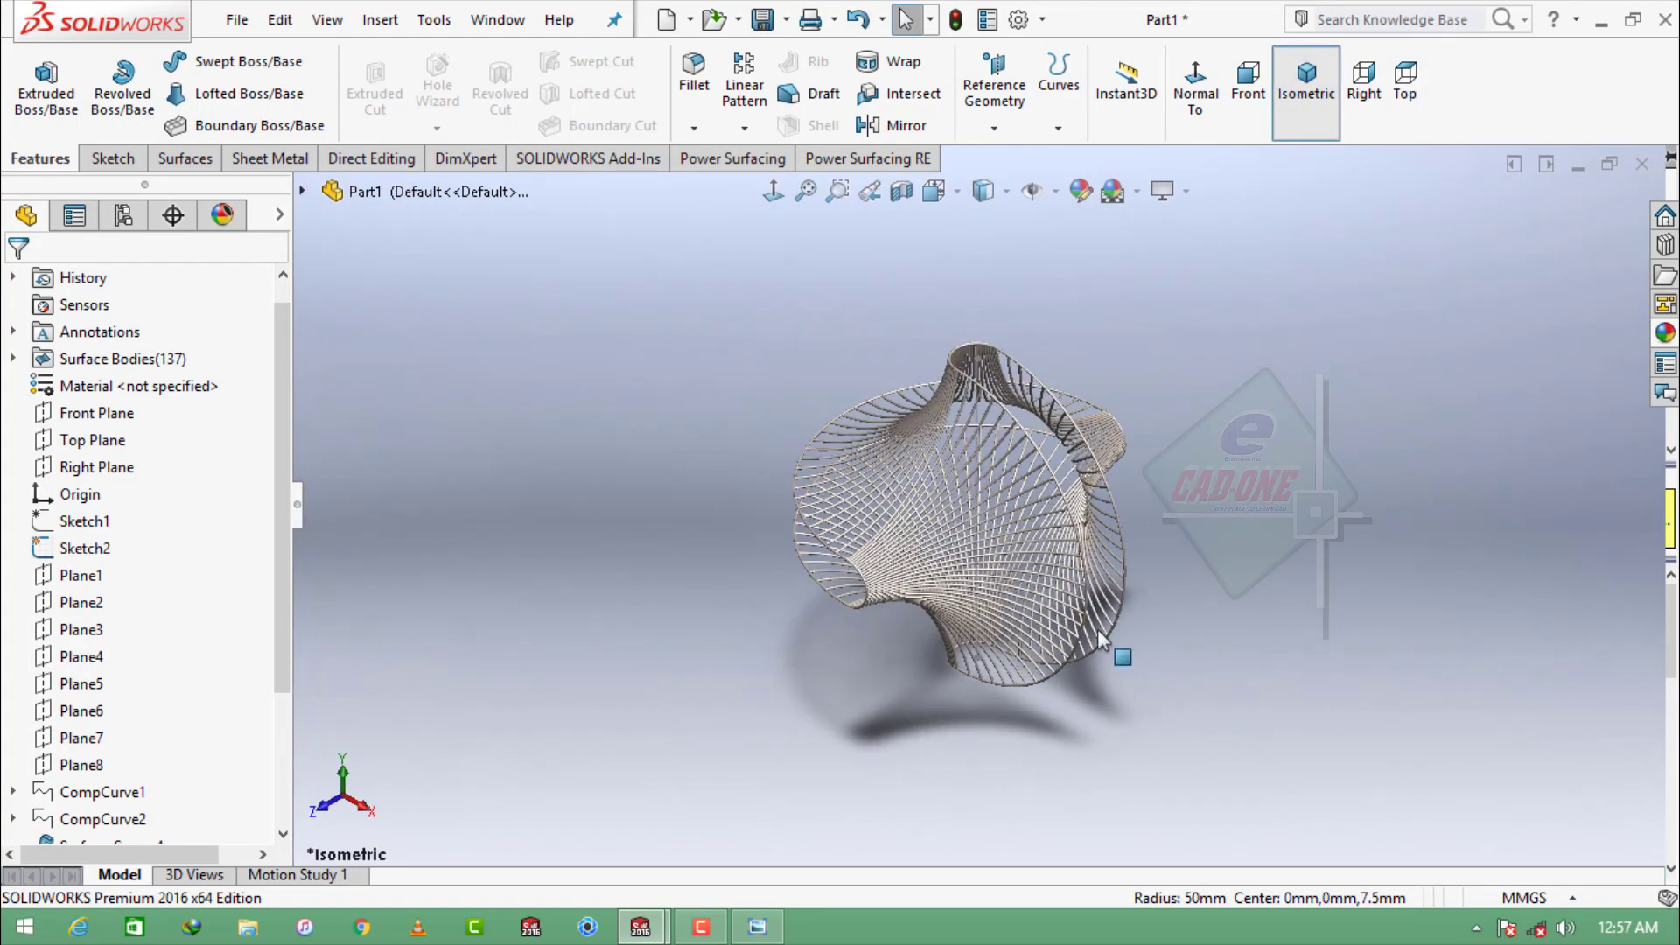
middle_click_drag(1117, 656, 1284, 641)
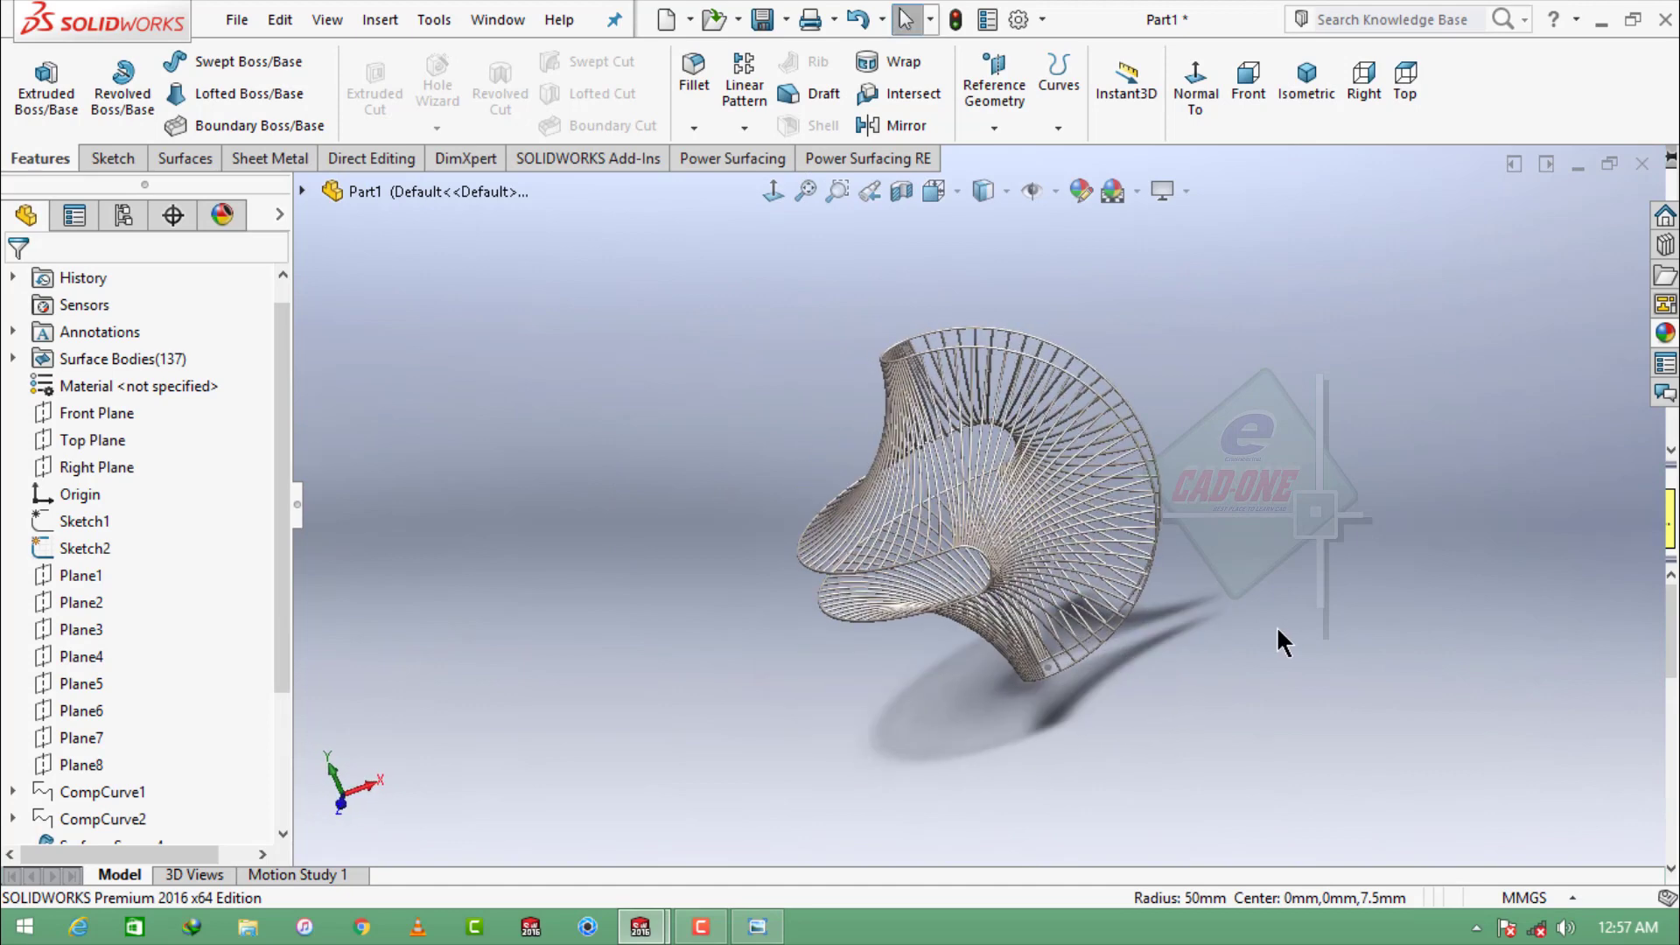
left_click(1304, 96)
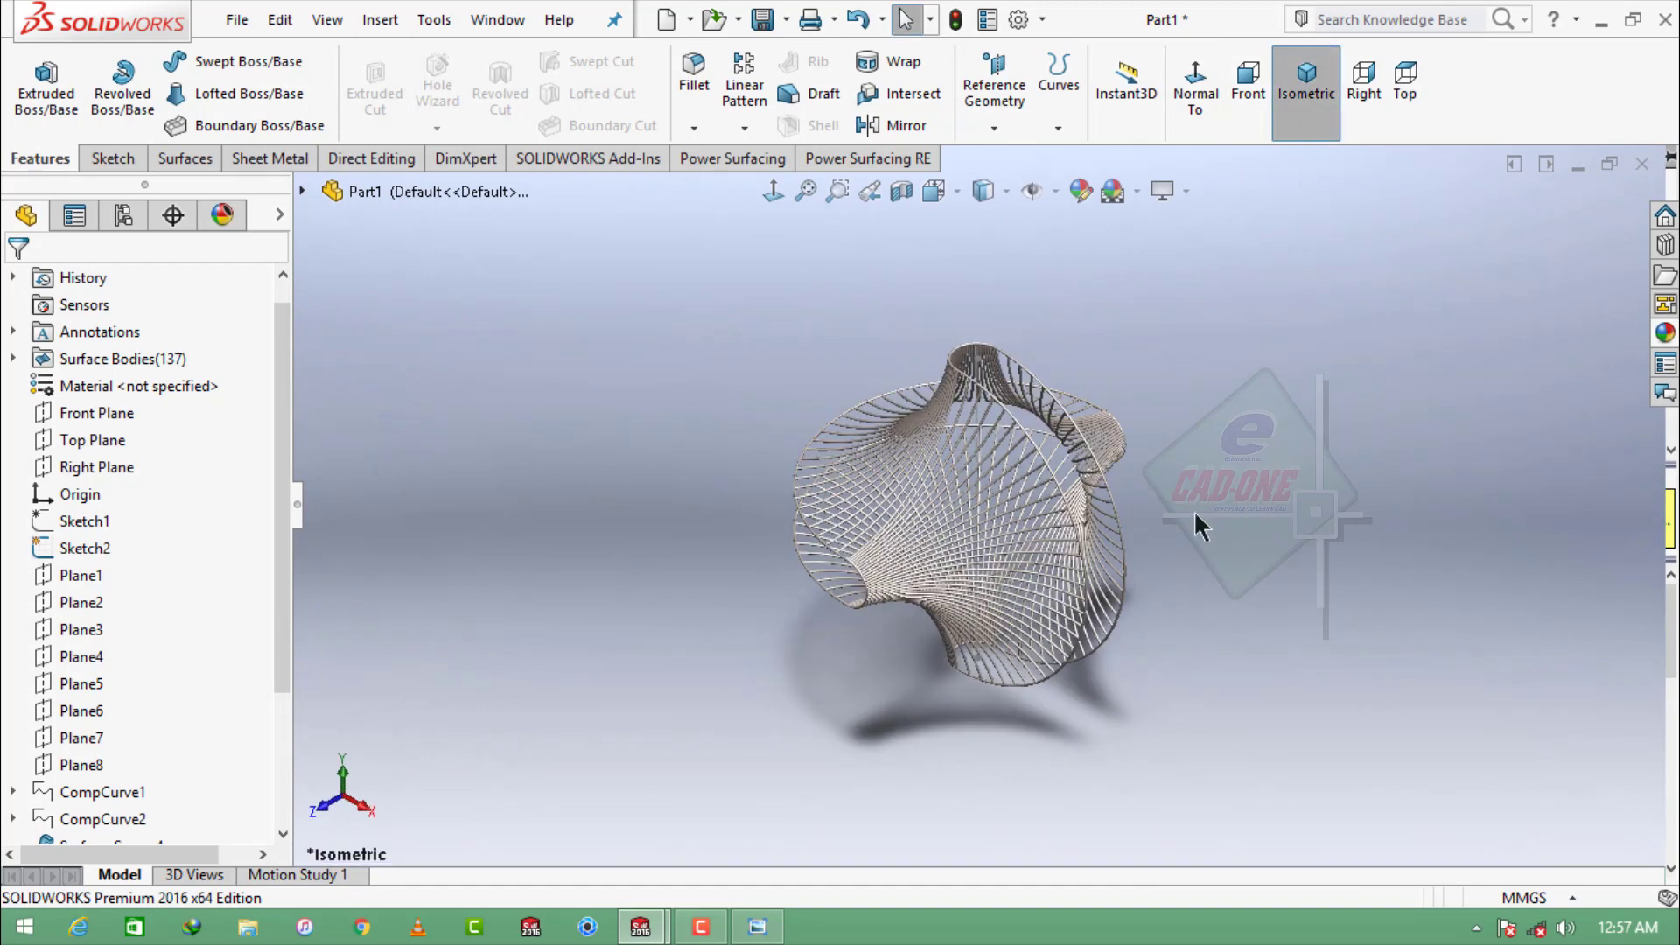
left_click(397, 158)
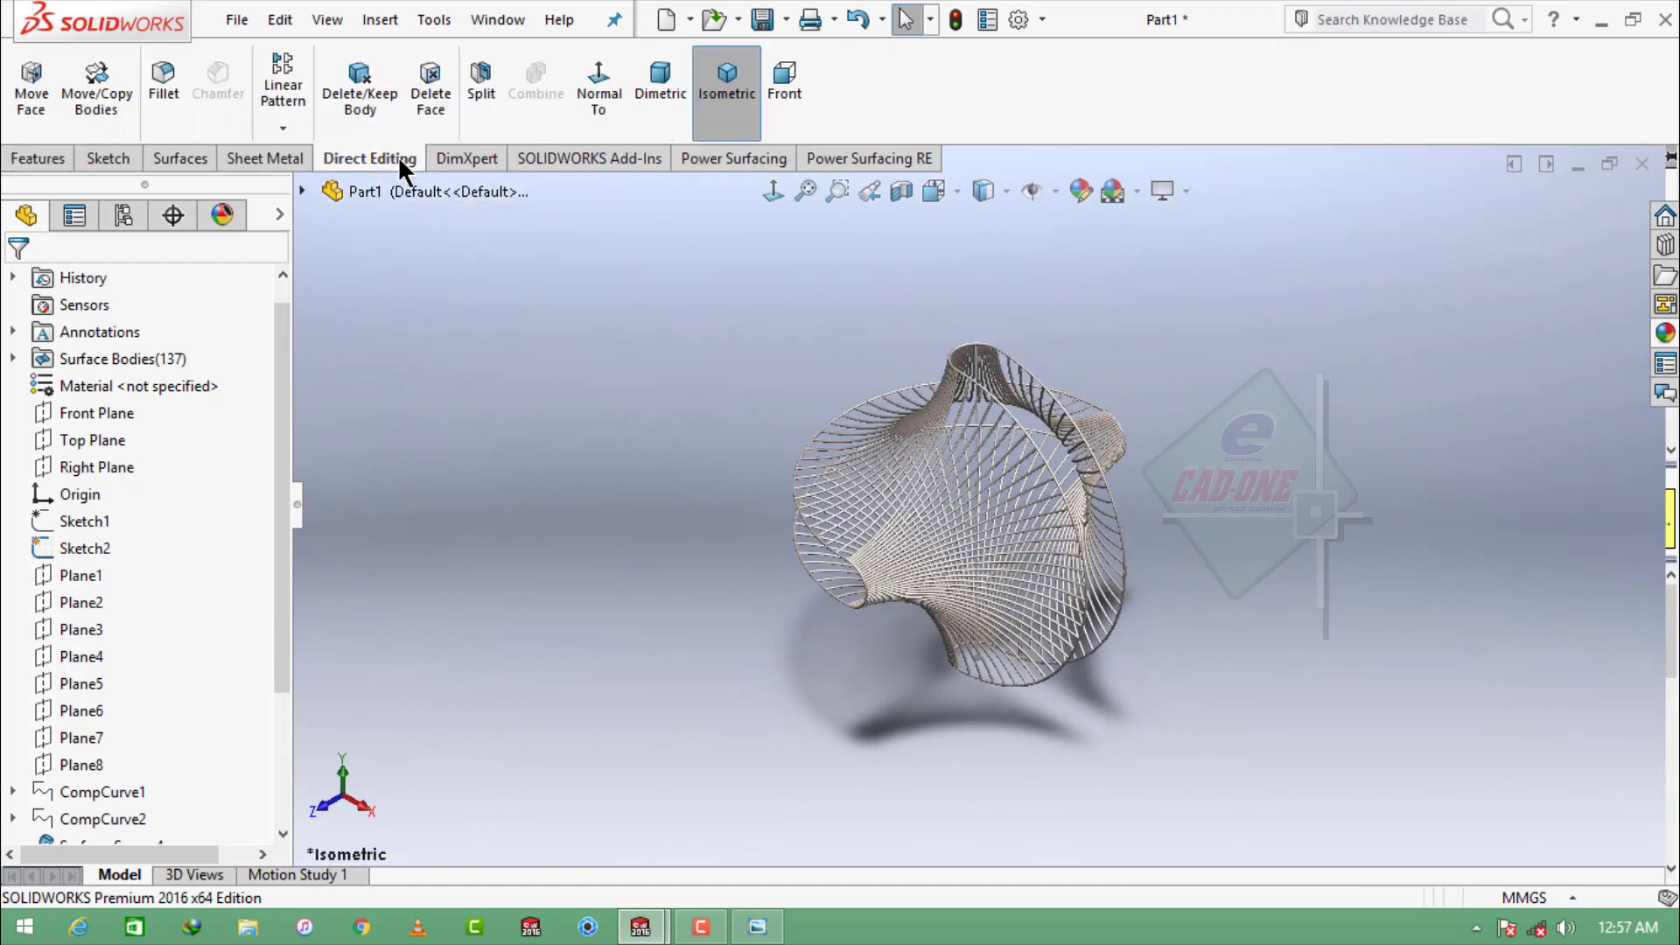
middle_click_drag(1144, 604, 1230, 581)
scroll(1067, 535, "down", 5)
middle_click_drag(1067, 534, 1137, 376)
left_click(726, 83)
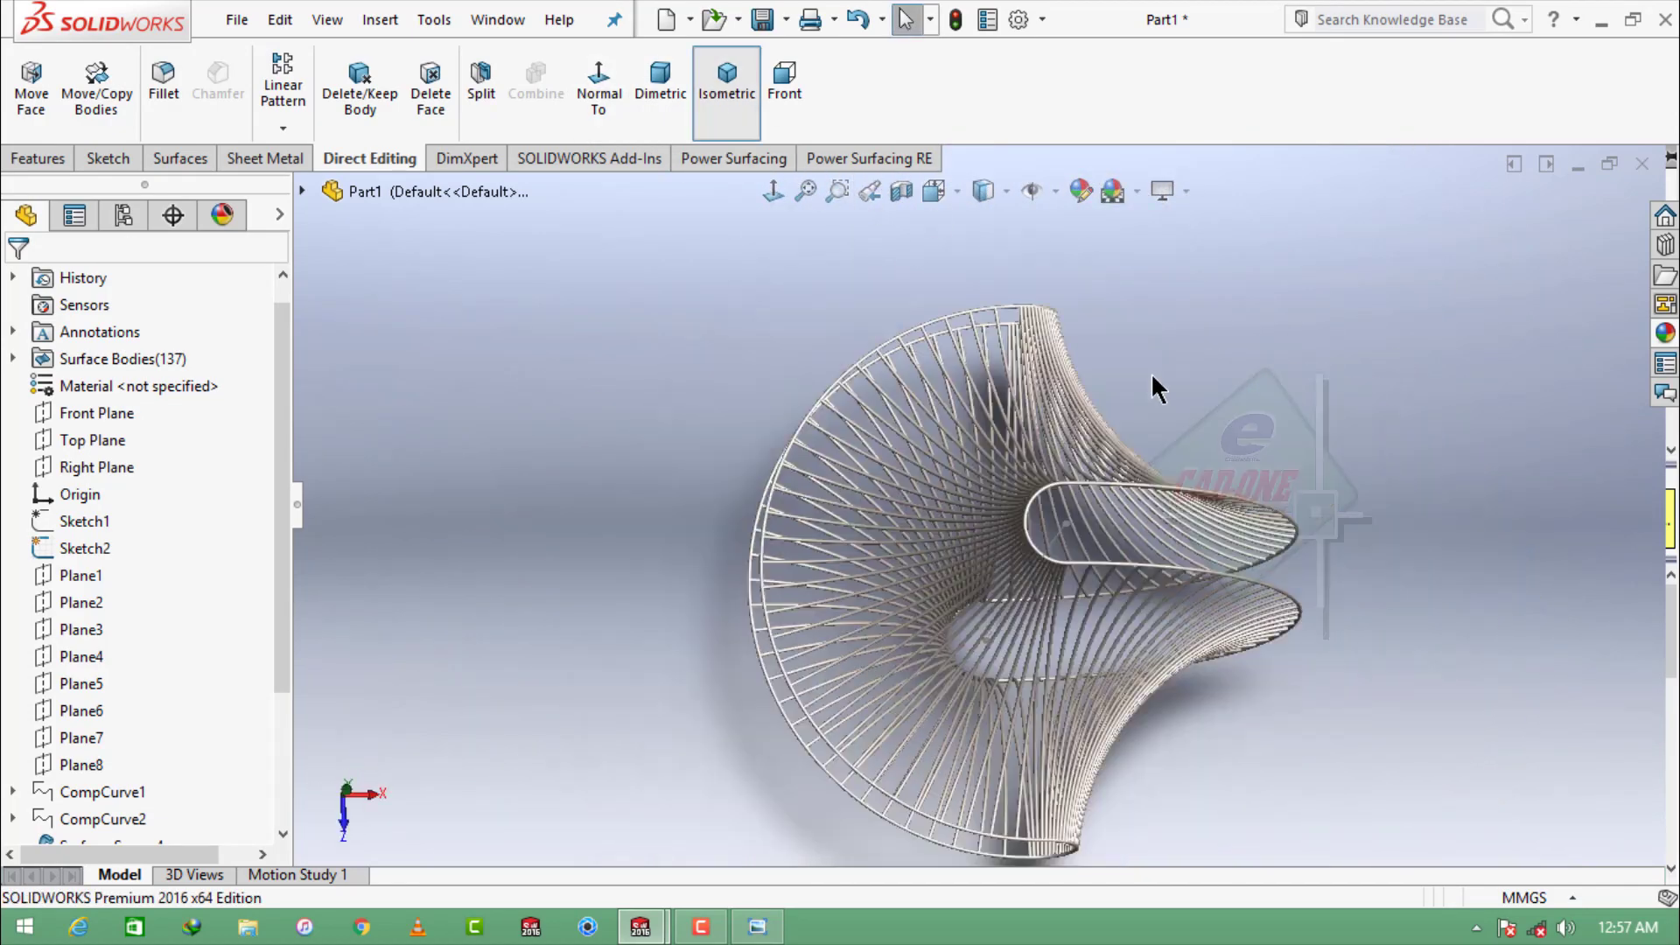